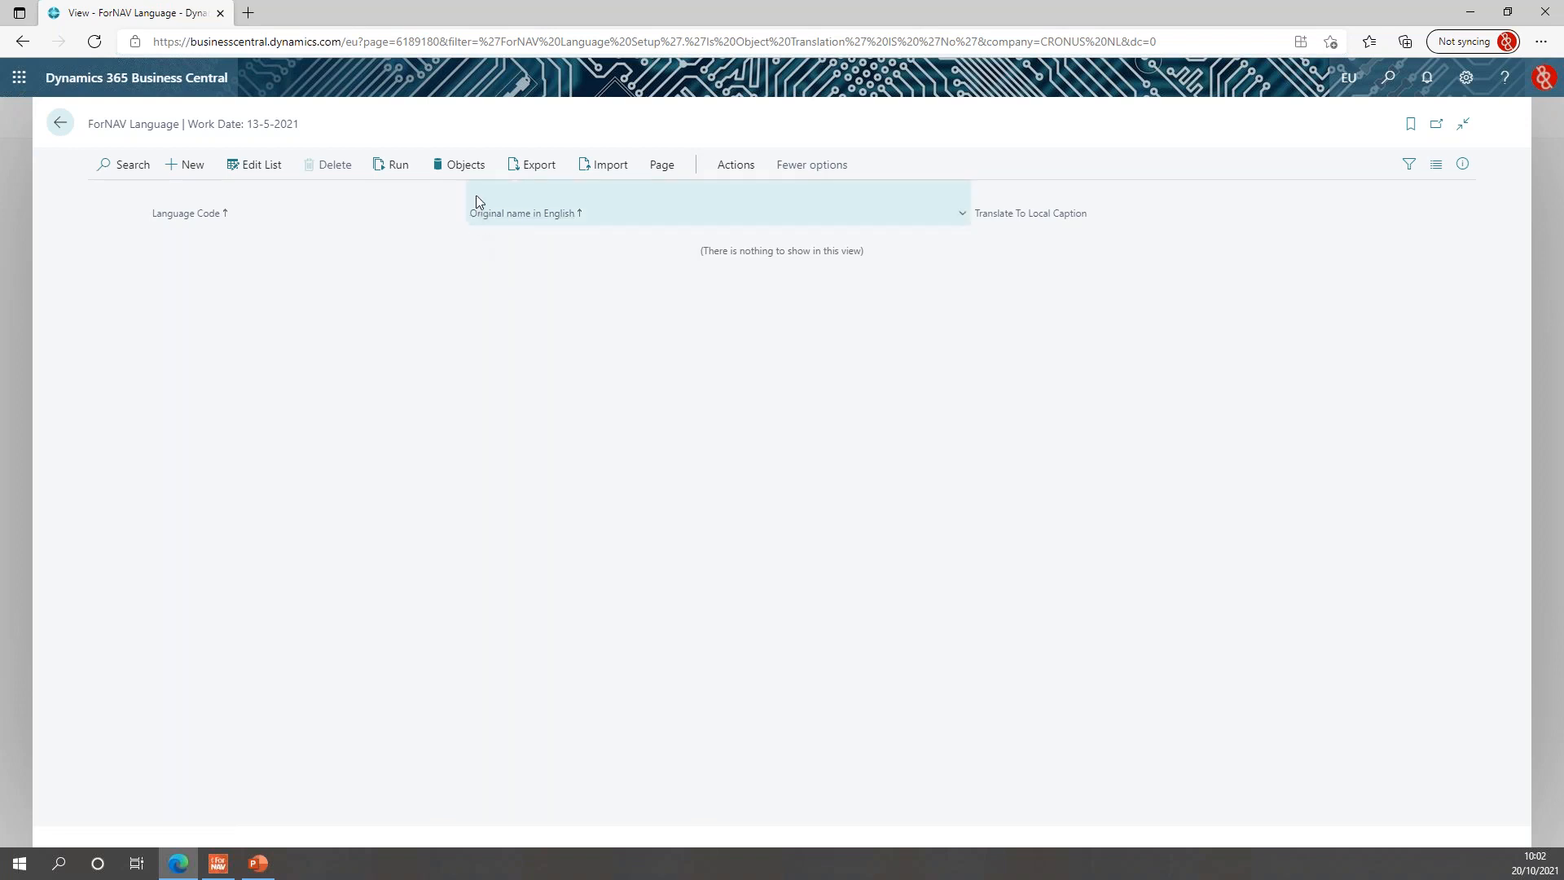
# - In the object translations view, add an ENU line for table 113 (Sales Invoice Line), field 6 (No.), with the local caption Number
pyautogui.click(467, 171)
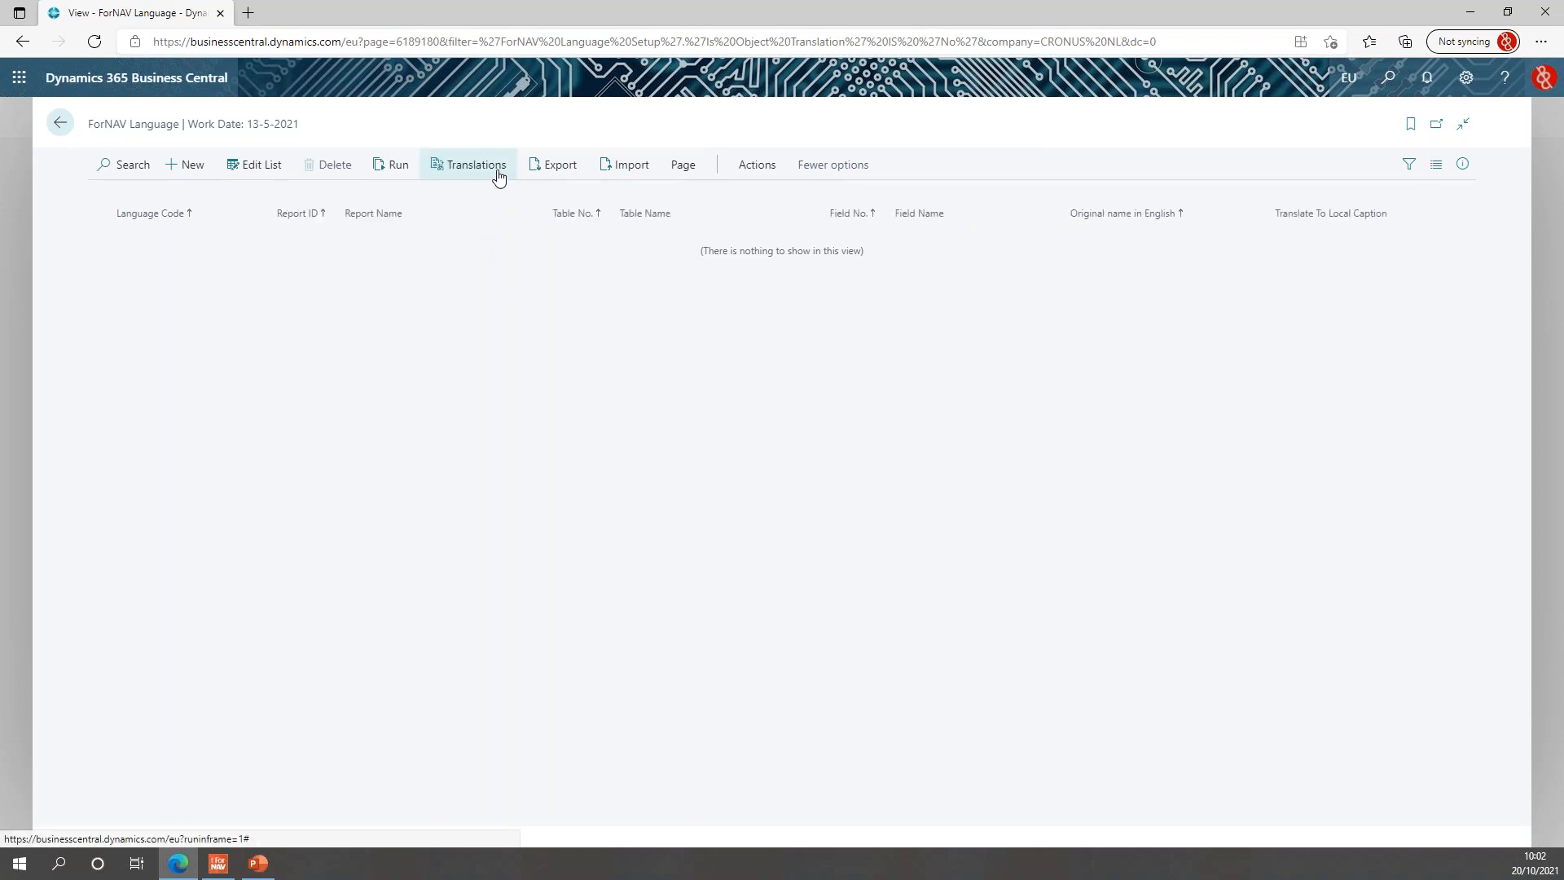
pyautogui.click(195, 167)
pyautogui.click(163, 238)
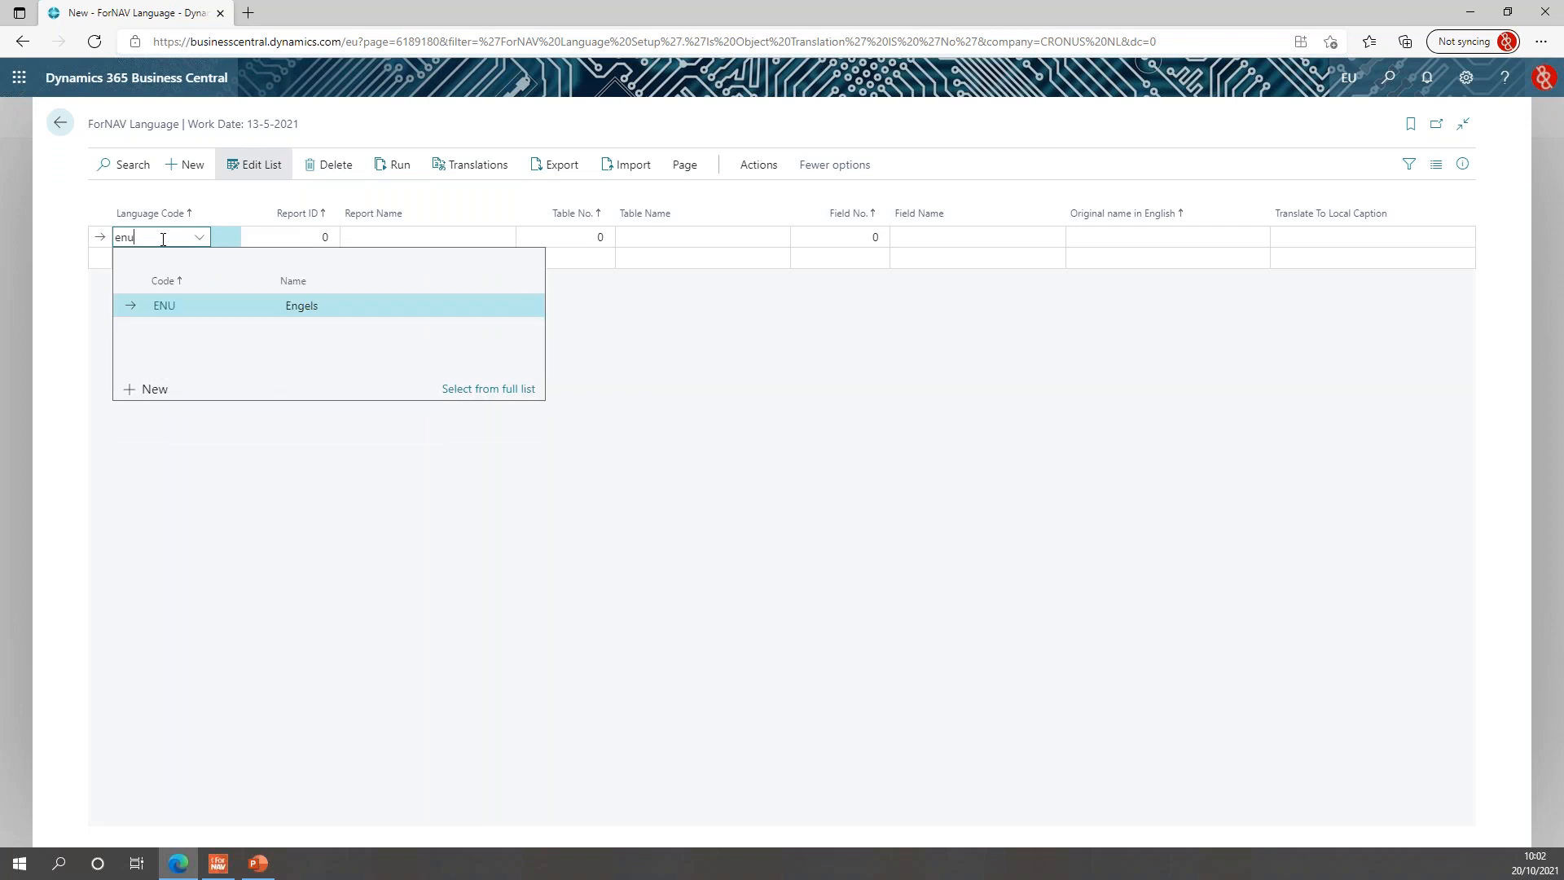
pyautogui.press('Tab')
pyautogui.press('Tab')
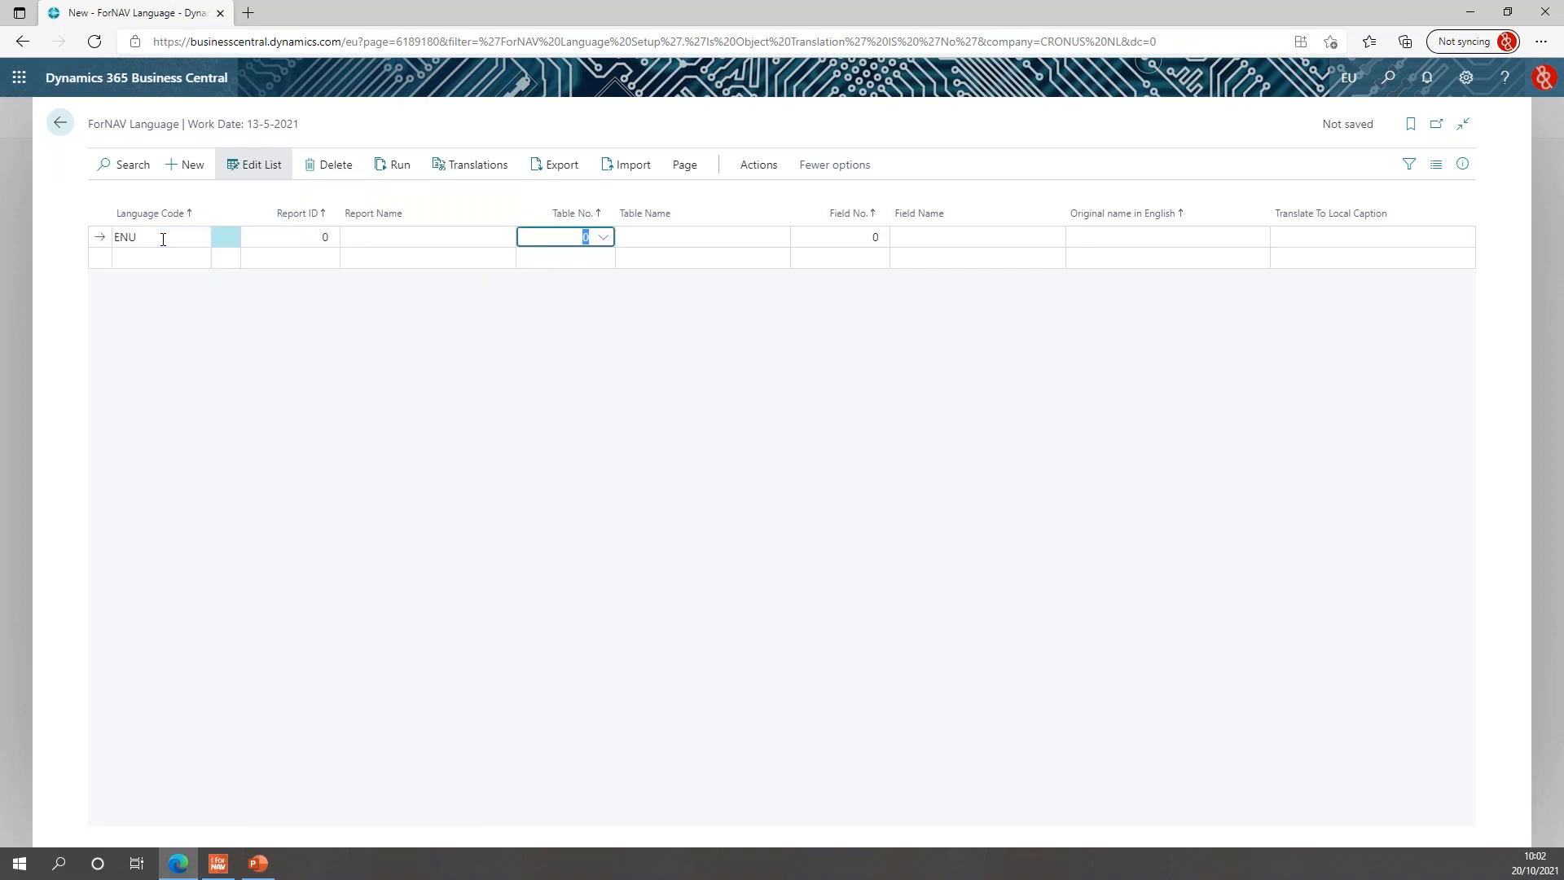
pyautogui.write('113')
pyautogui.press('Tab')
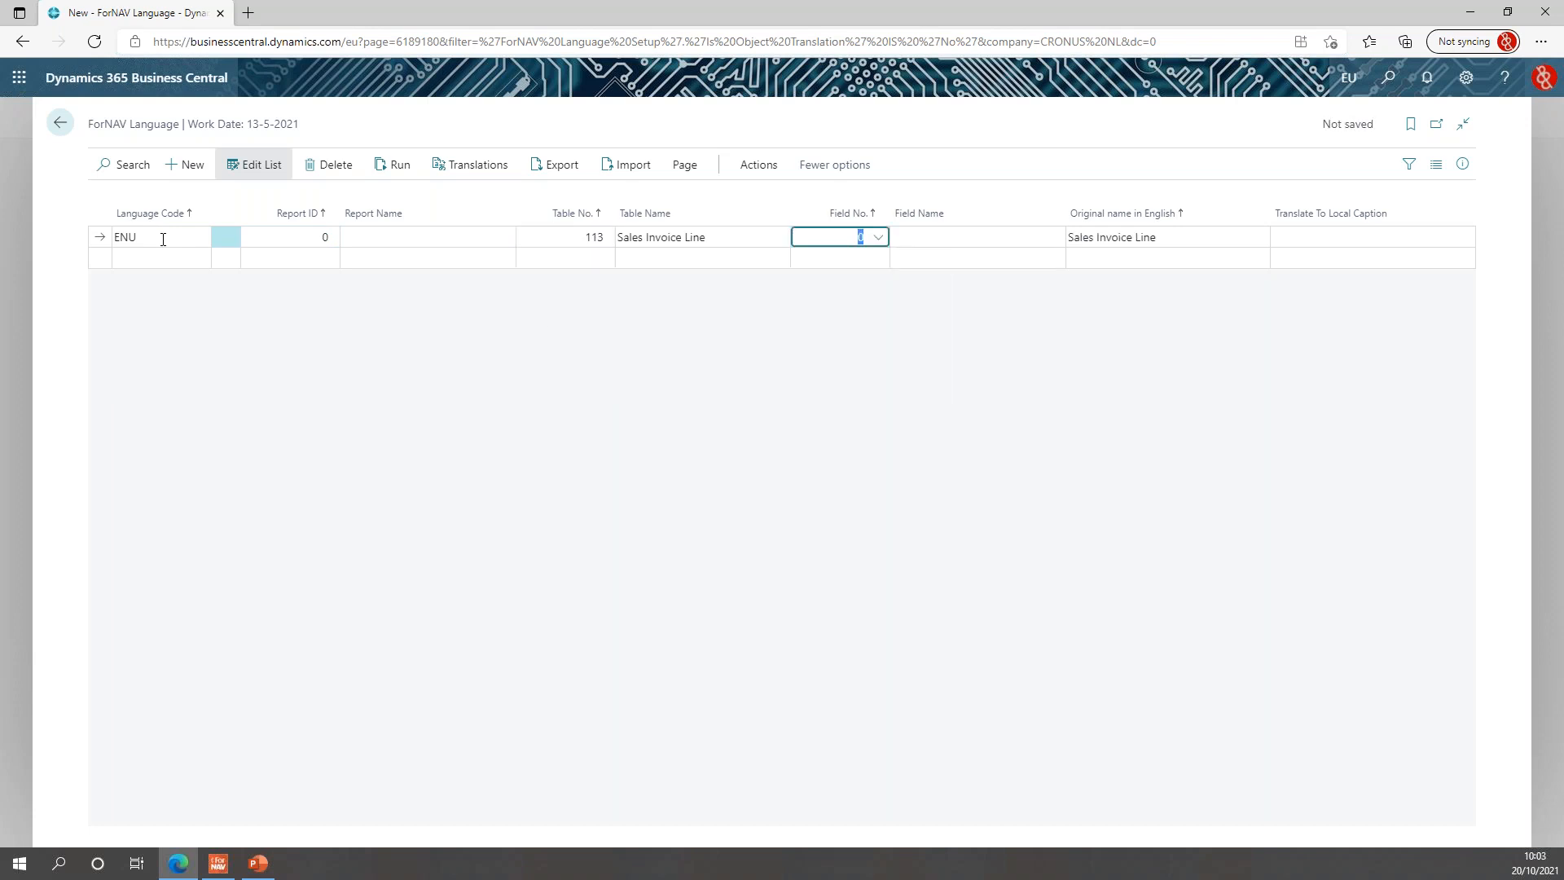
pyautogui.write('6')
pyautogui.press('Tab')
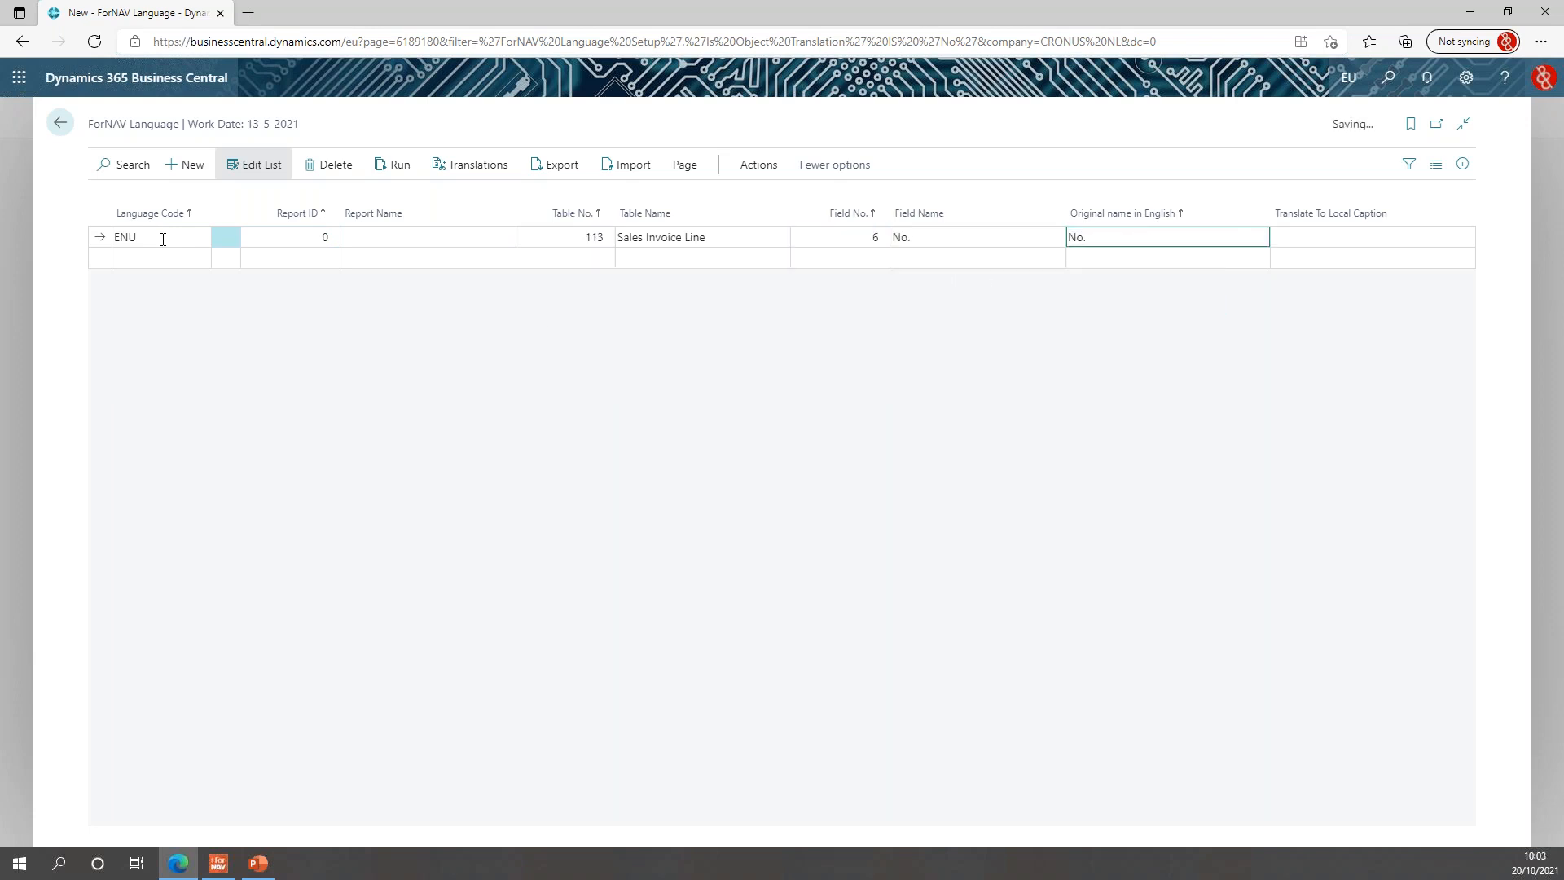
pyautogui.hotkey('shift', 'Tab')
pyautogui.press('Tab')
pyautogui.press('Tab')
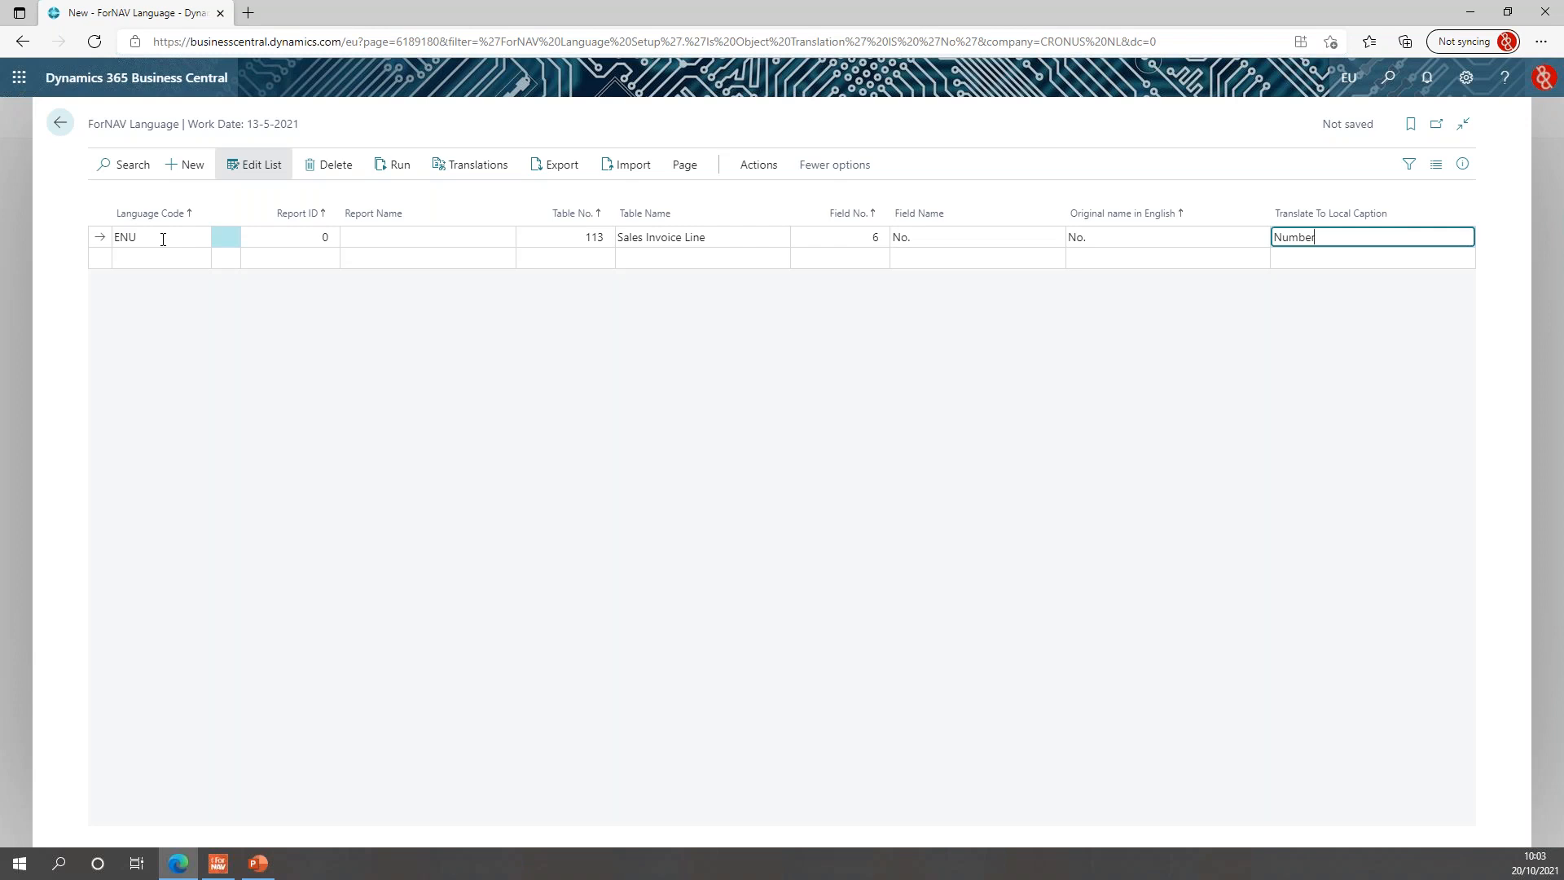
# - Add an NLD translation line for table 113, field 6, with the local caption Nummer
pyautogui.press('Tab')
pyautogui.write('nld')
pyautogui.press('Tab')
pyautogui.press('Tab')
pyautogui.press('Tab')
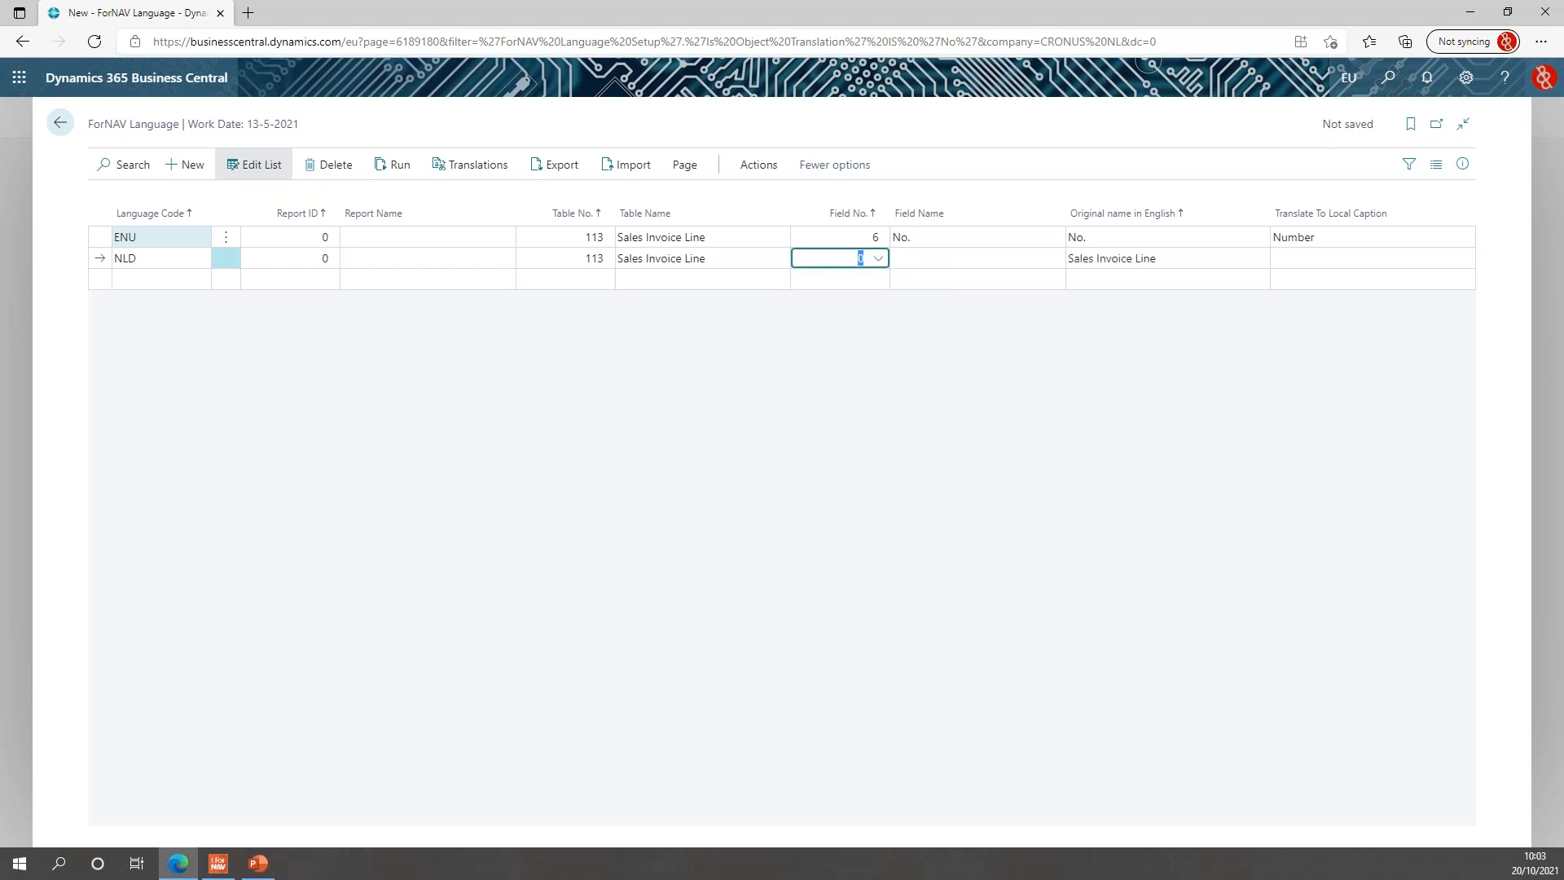
pyautogui.press('Tab')
pyautogui.write('Nummer')
pyautogui.press('Up')
pyautogui.press('Down')
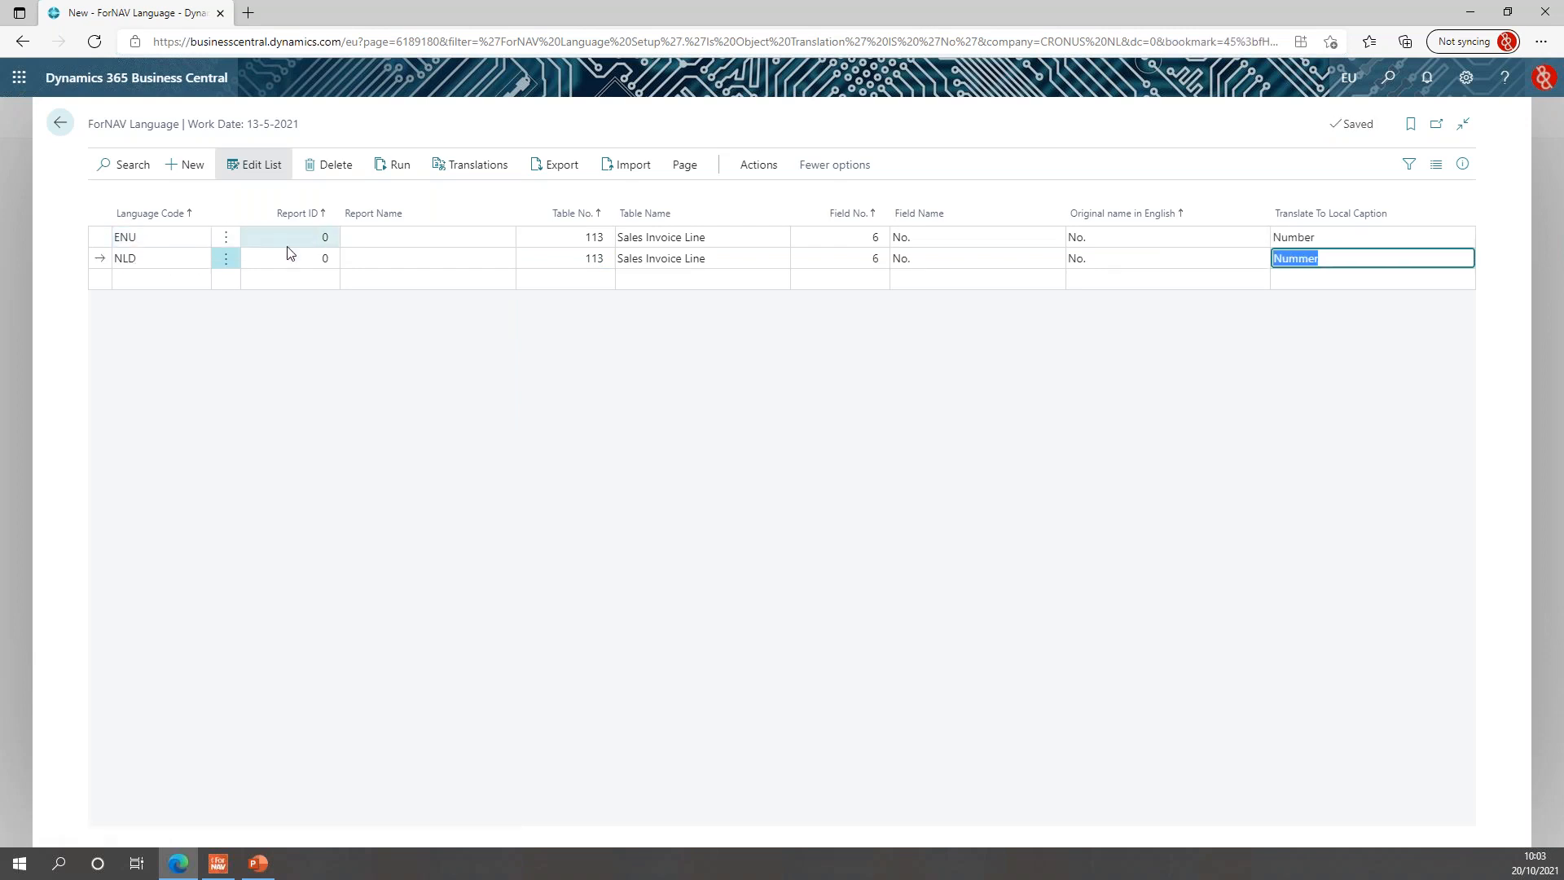
# - Open the translation list in a separate window using the first listed work account, and return to the Standard Reports list
pyautogui.click(1435, 129)
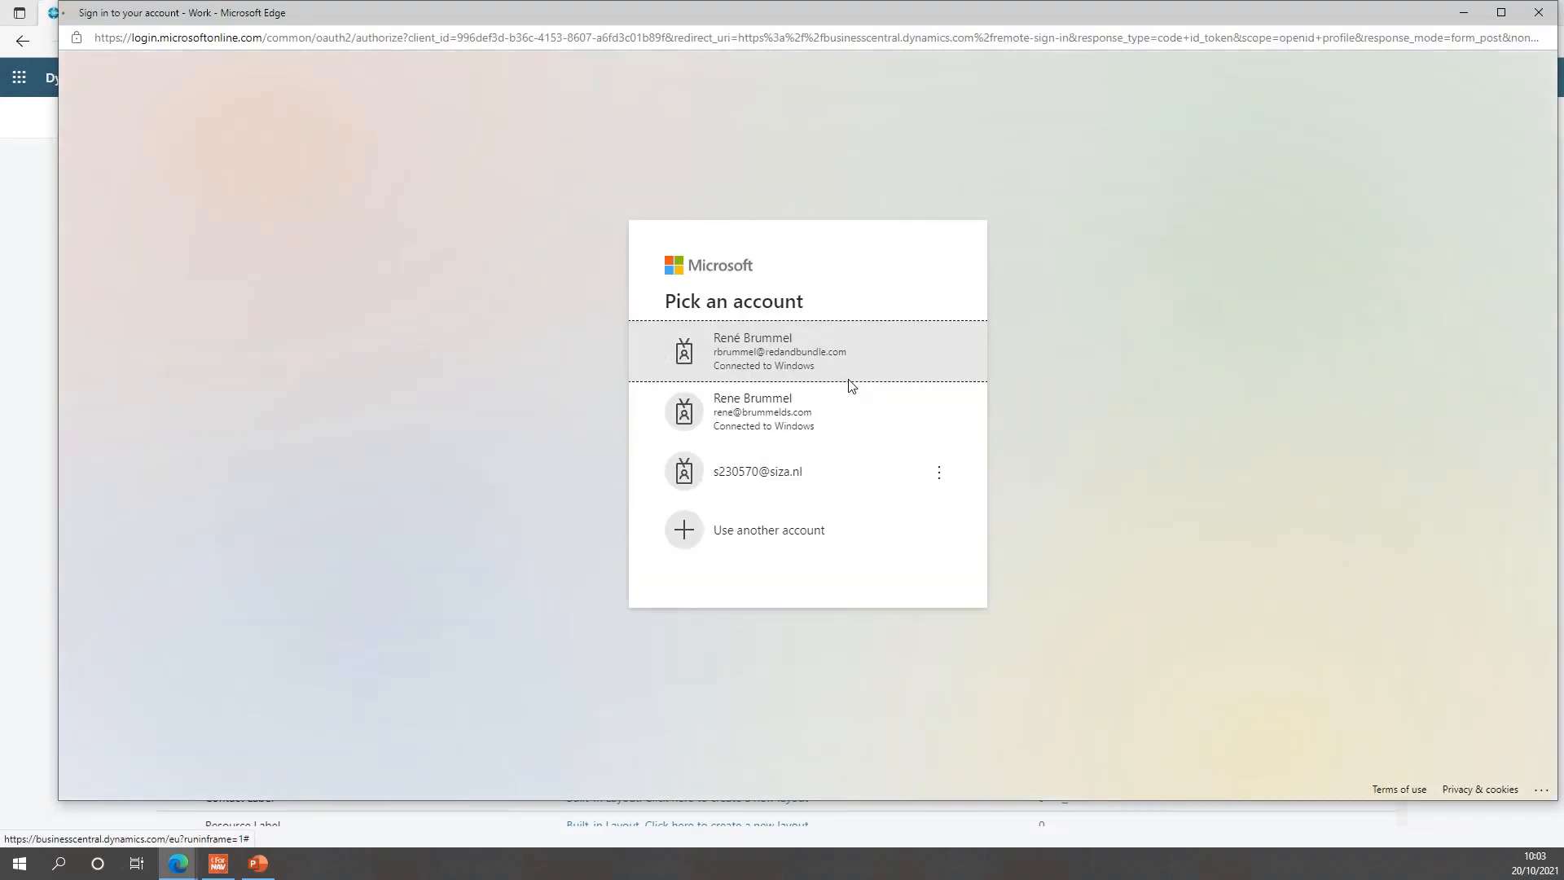
pyautogui.click(722, 361)
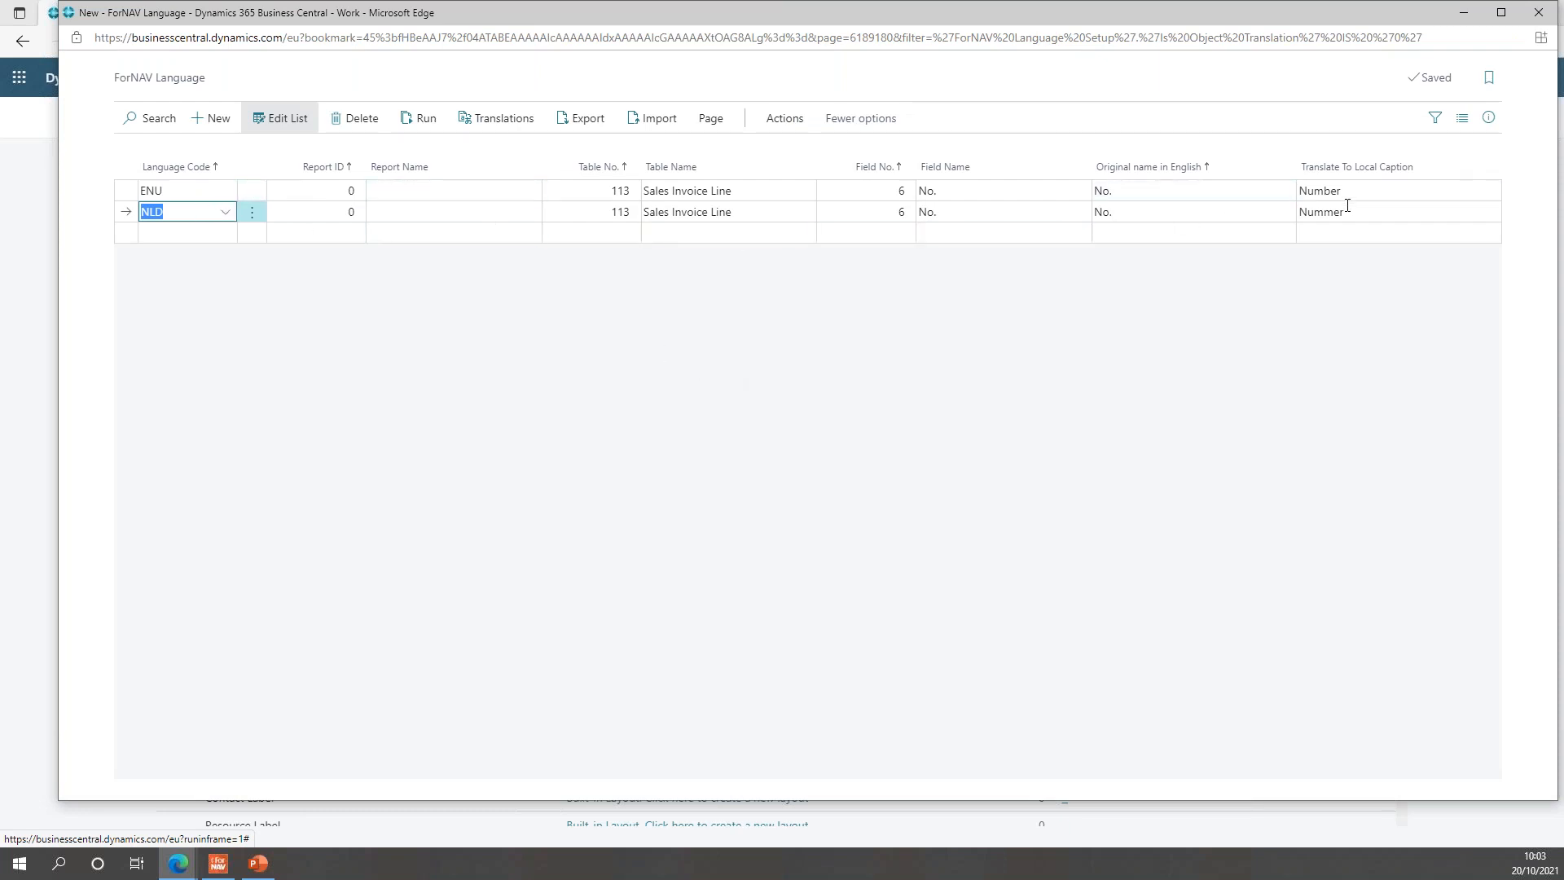
pyautogui.click(17, 256)
# - Preview the Sales Template report without filters, examine the item number column heading, and close the preview
pyautogui.scroll(-2, 359, 422)
pyautogui.scroll(2, 362, 423)
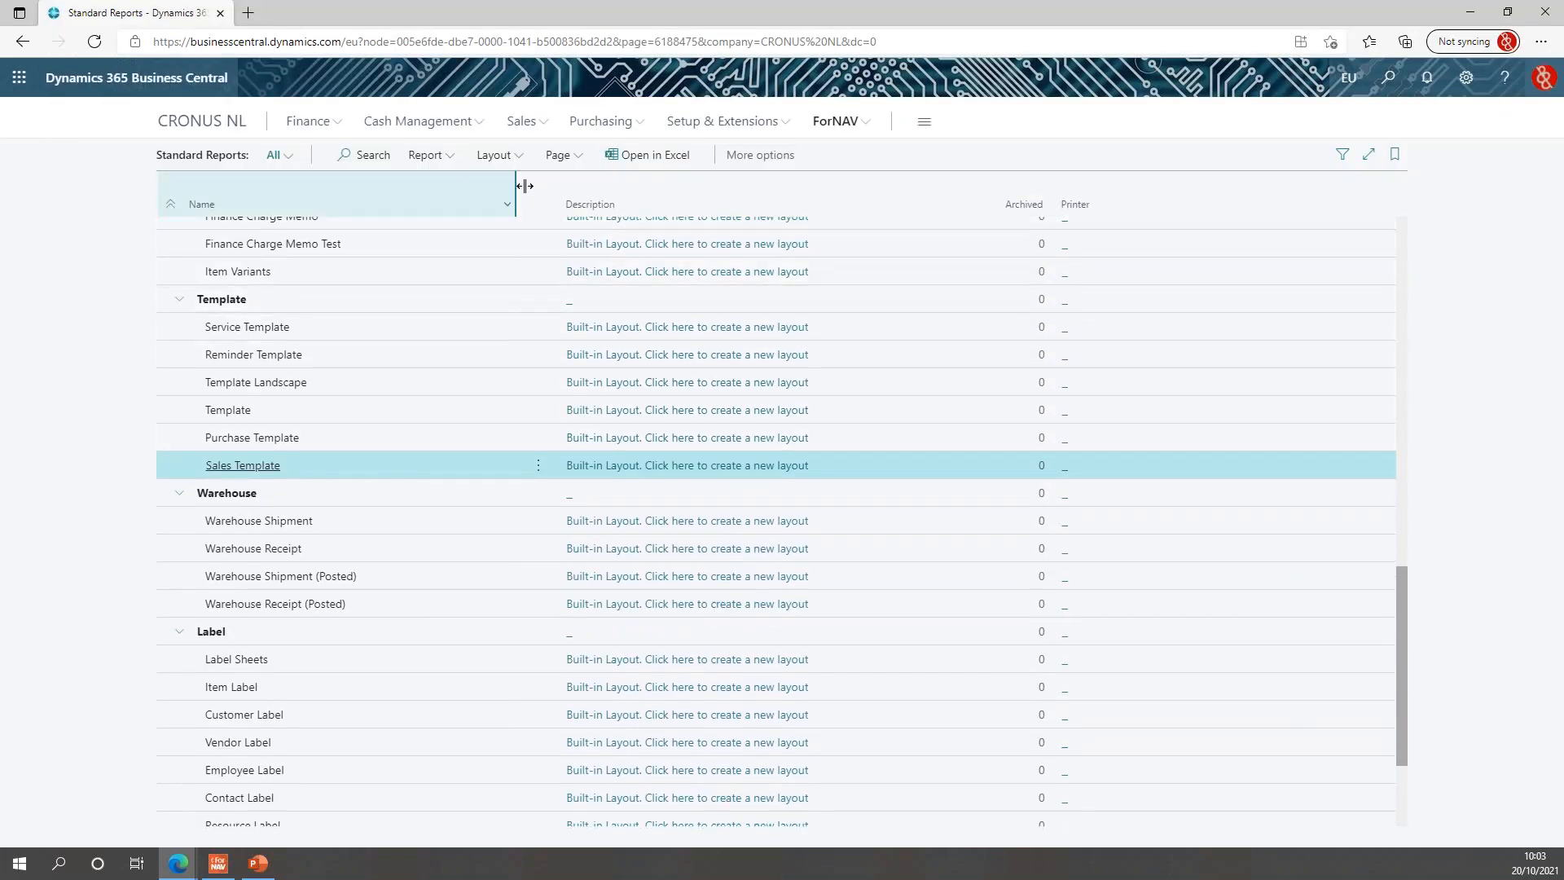
pyautogui.click(430, 157)
pyautogui.click(454, 187)
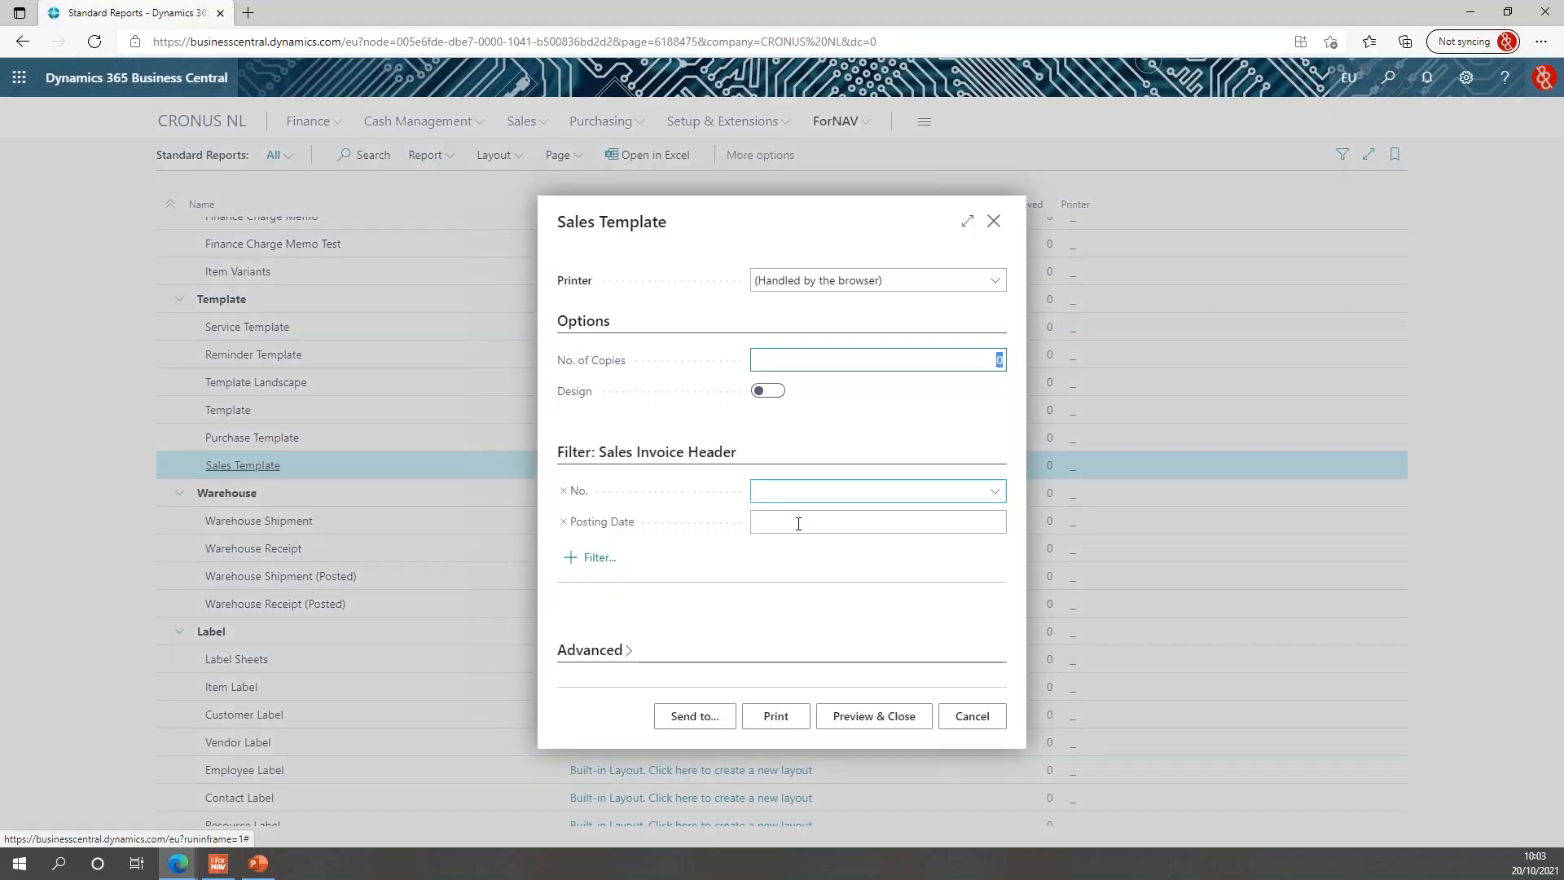
pyautogui.click(890, 714)
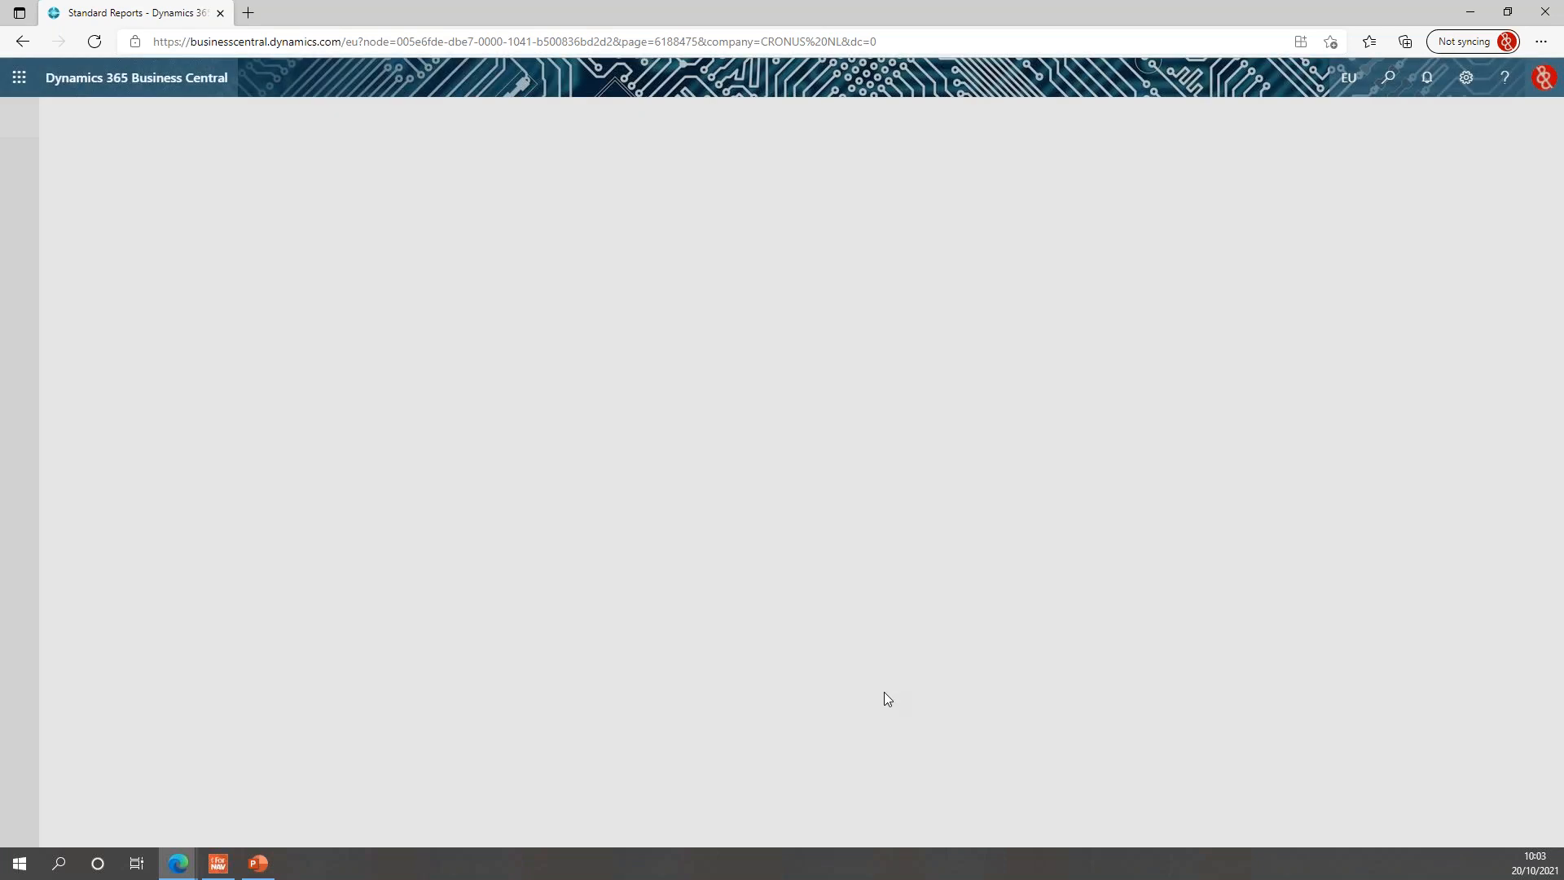
pyautogui.click(757, 784)
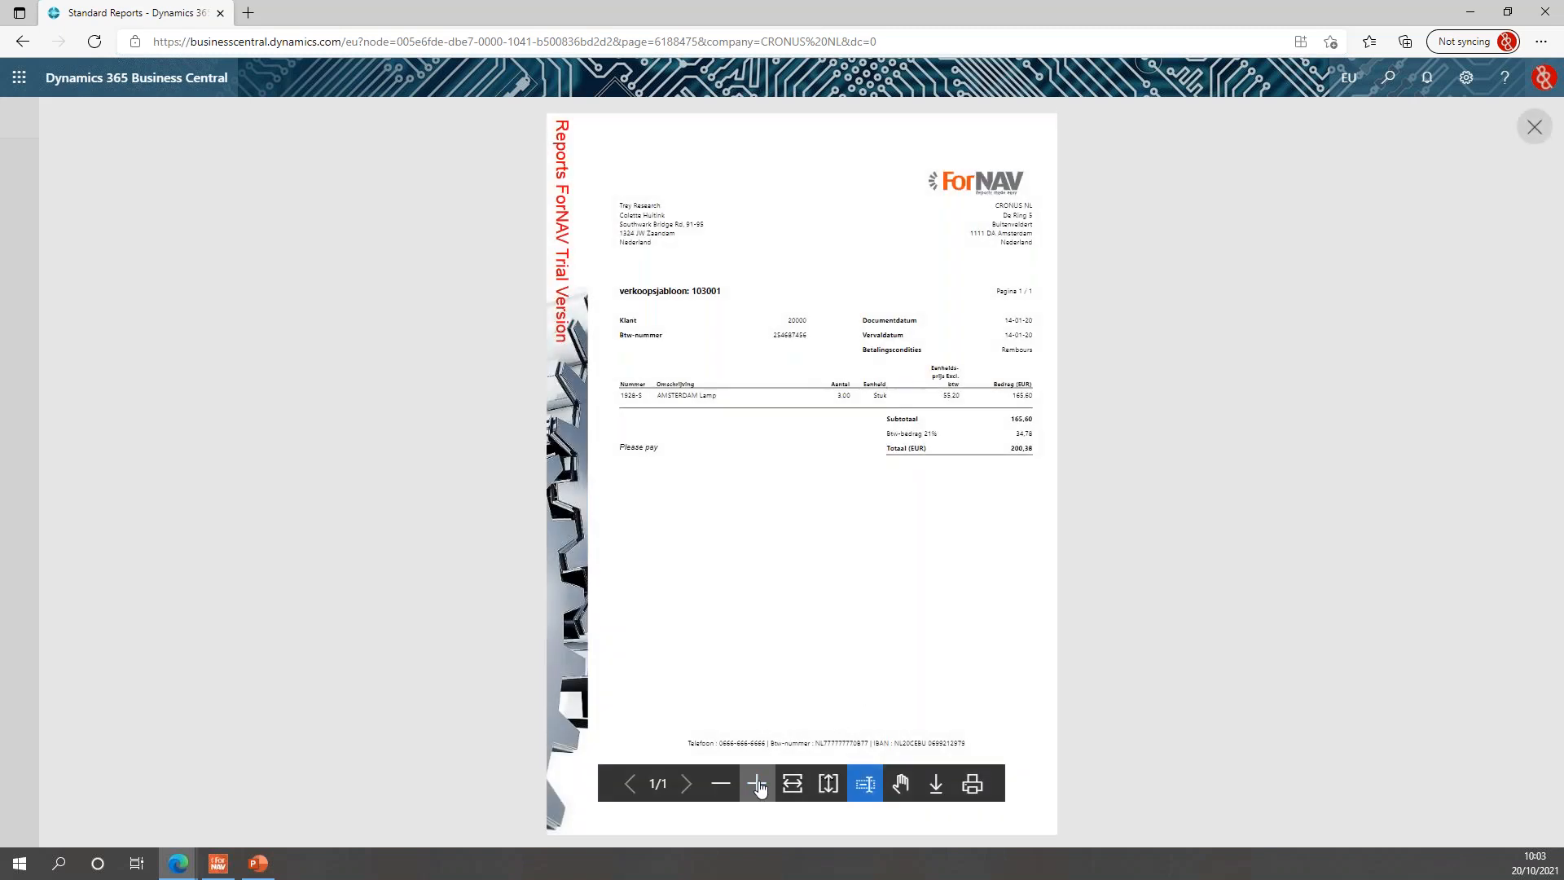
pyautogui.click(757, 784)
pyautogui.scroll(3, 829, 631)
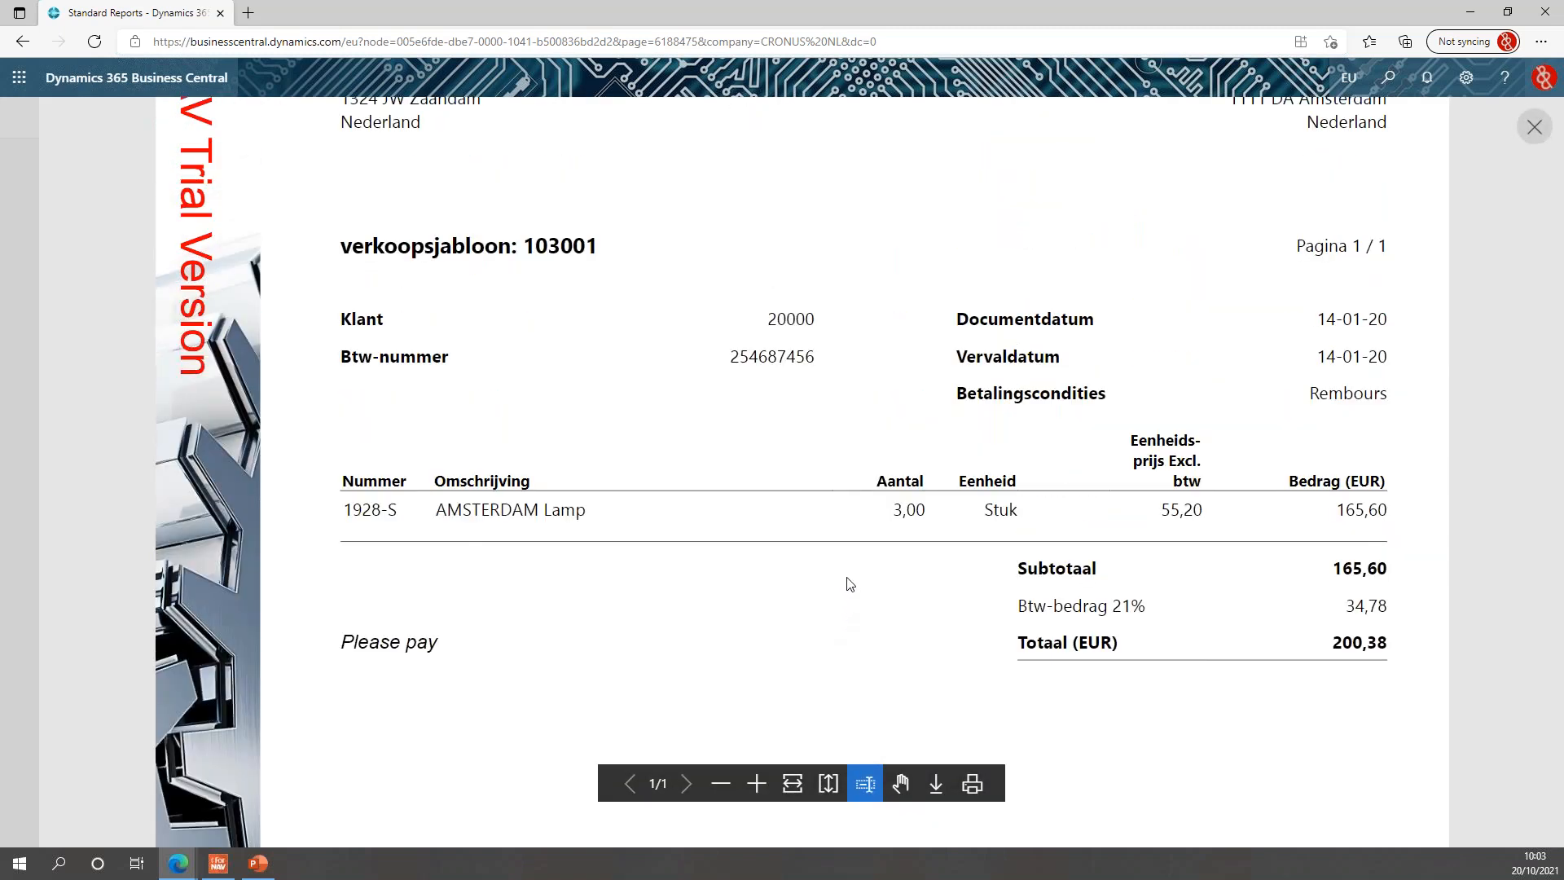
pyautogui.moveTo(346, 483); pyautogui.dragTo(404, 481)
pyautogui.click(1535, 127)
# - Preview the Sales Template report for invoice 103216, examine its column headings, and close the preview
pyautogui.click(425, 155)
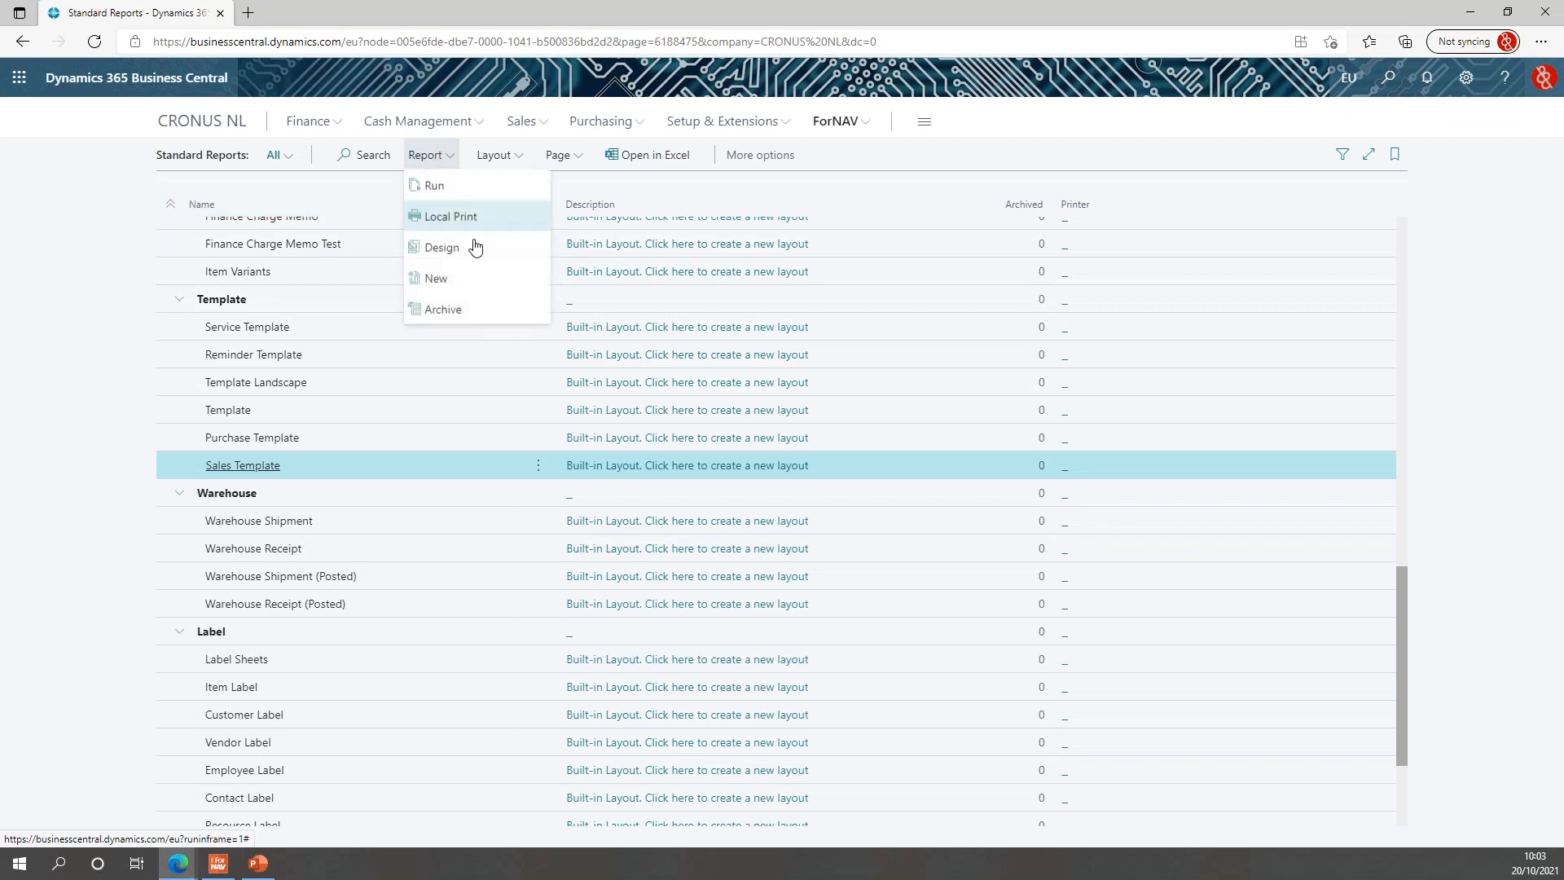
pyautogui.click(505, 246)
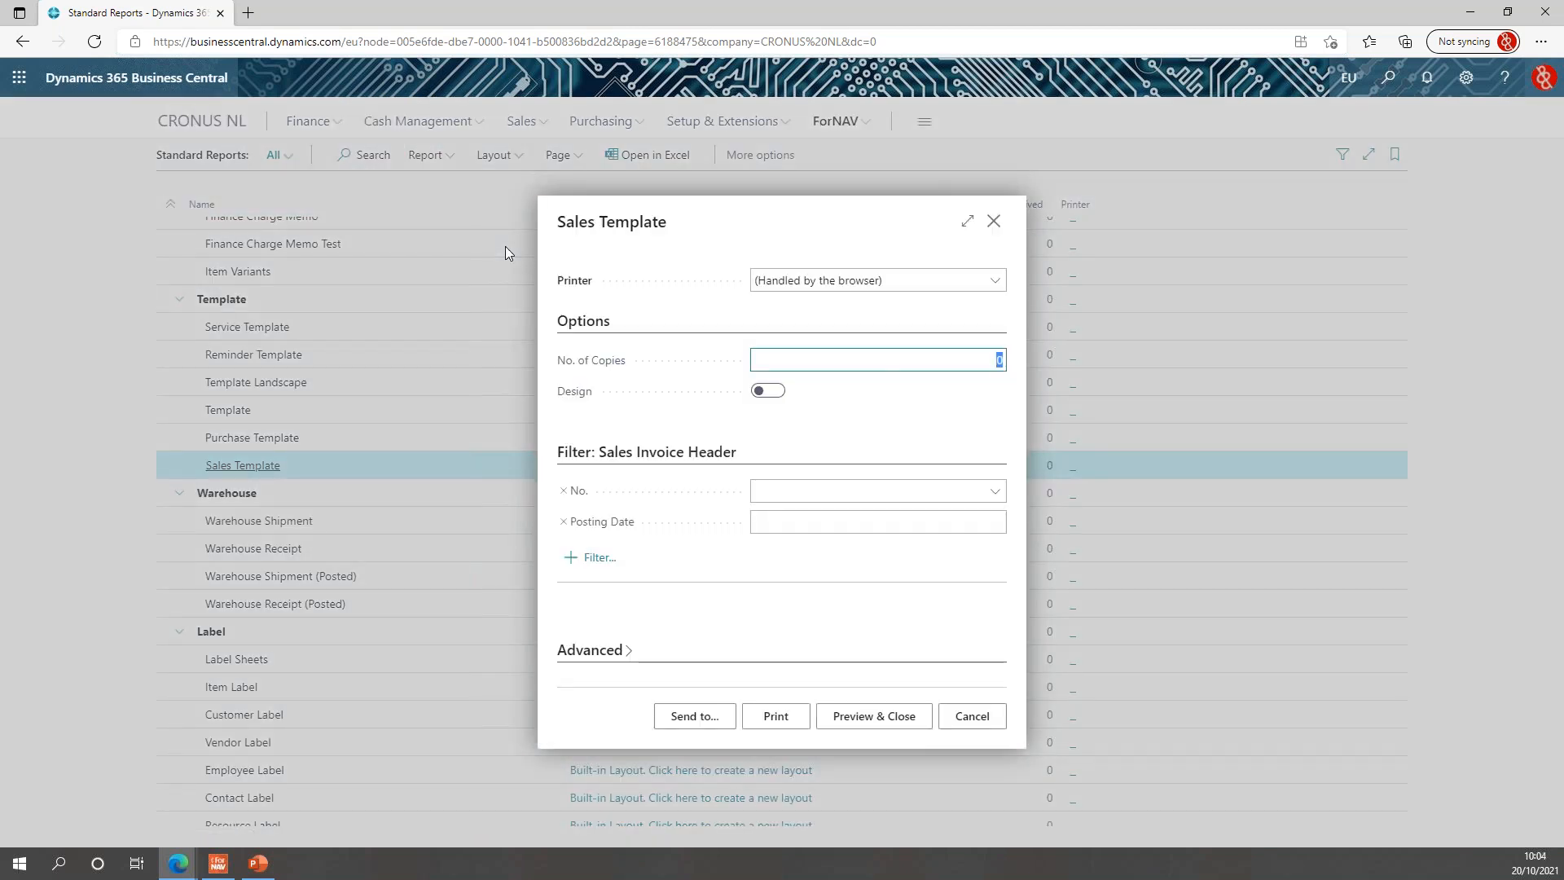
pyautogui.click(766, 485)
pyautogui.write('103216')
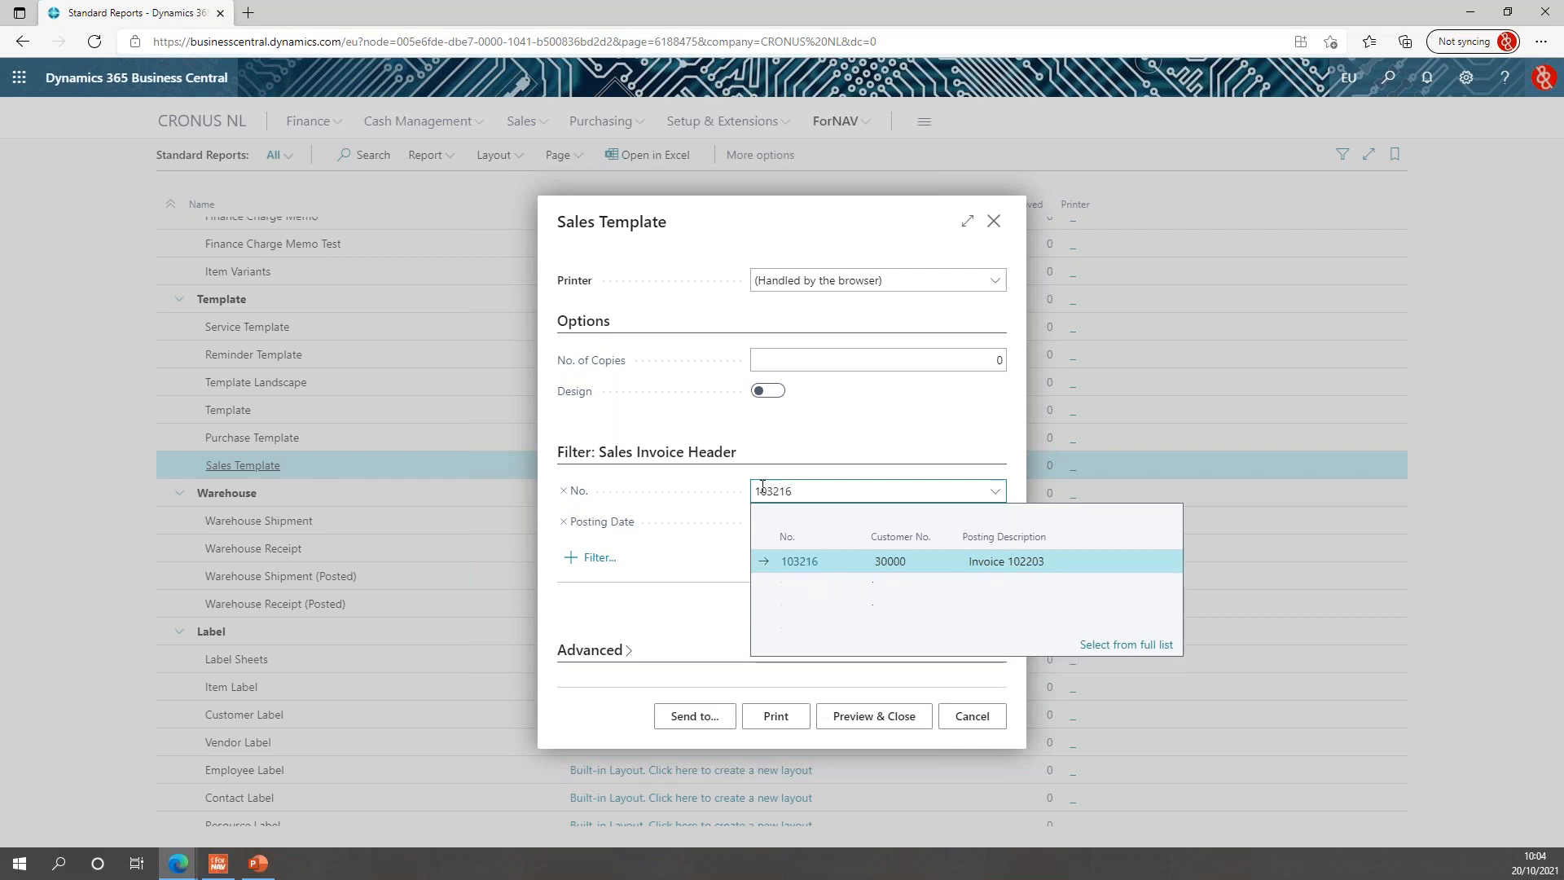
pyautogui.click(831, 562)
pyautogui.click(905, 716)
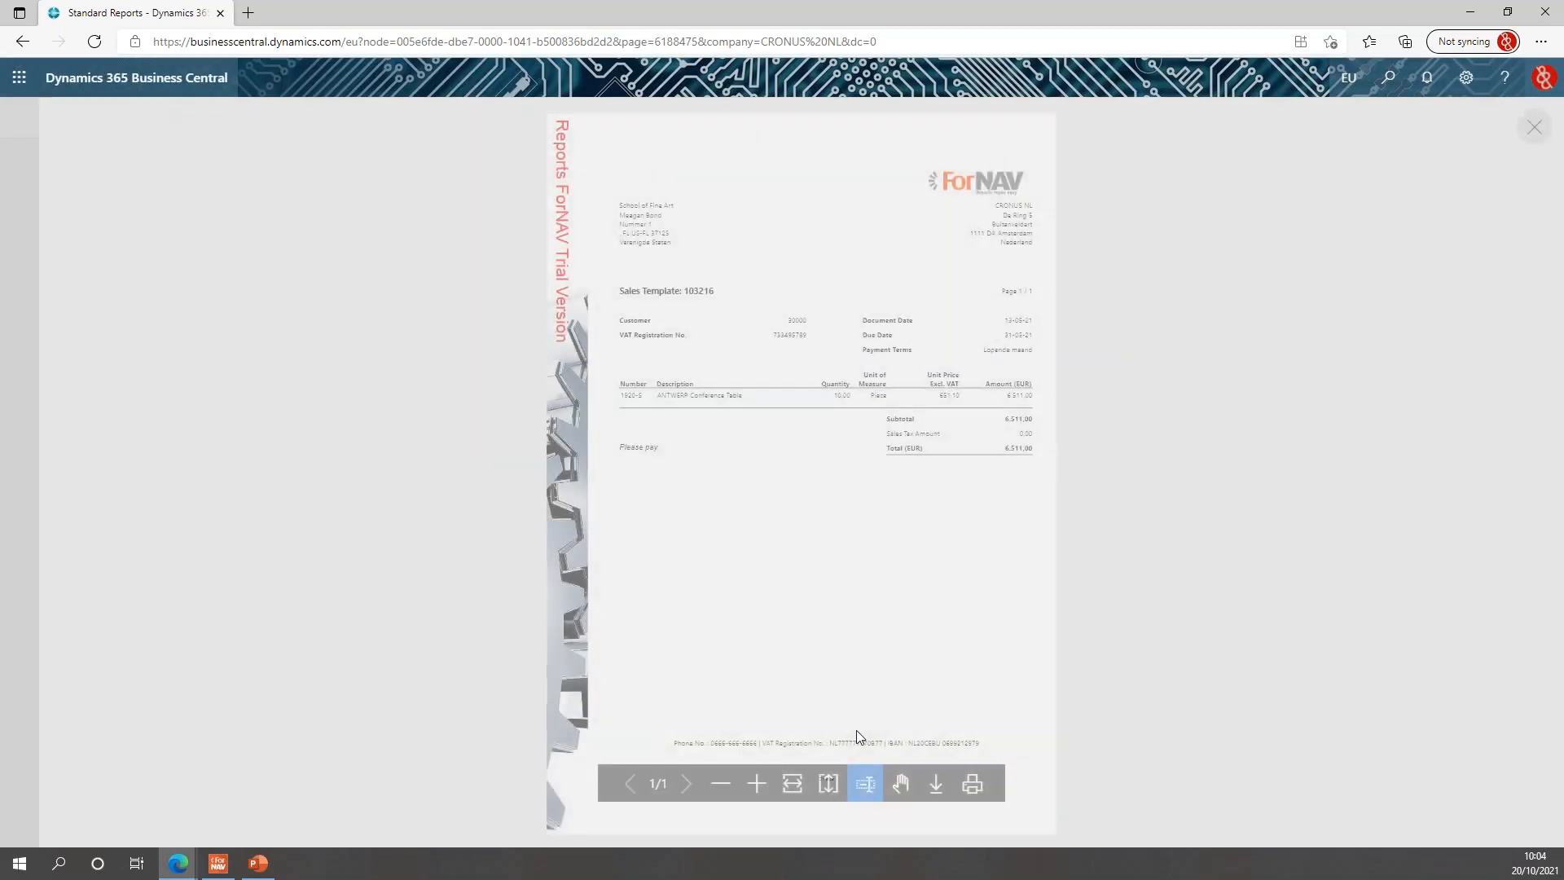
pyautogui.click(759, 783)
pyautogui.click(758, 784)
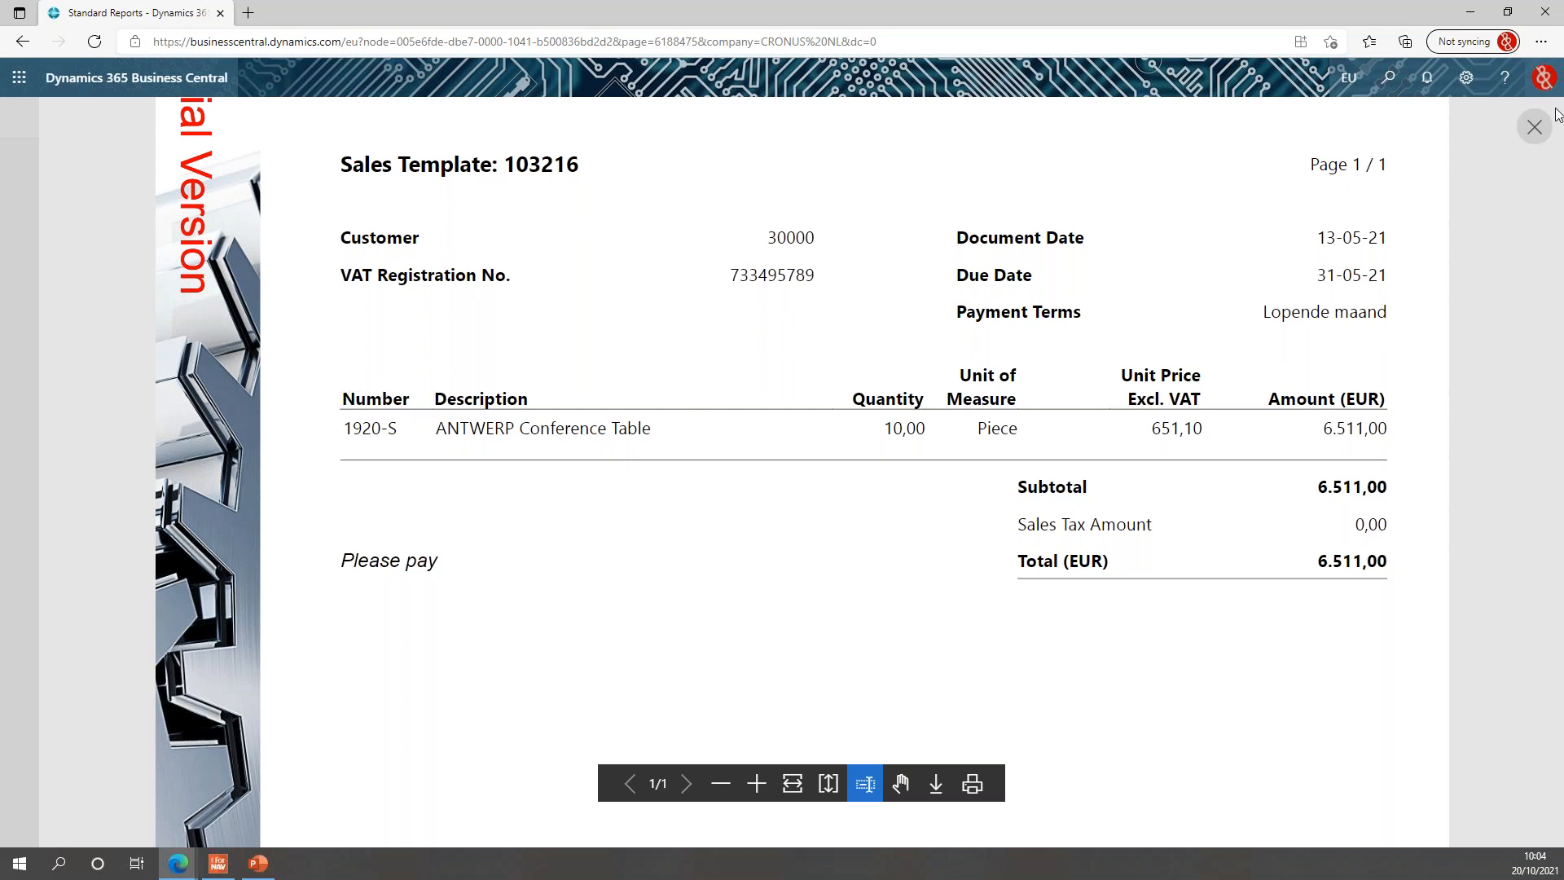
pyautogui.press('Escape')
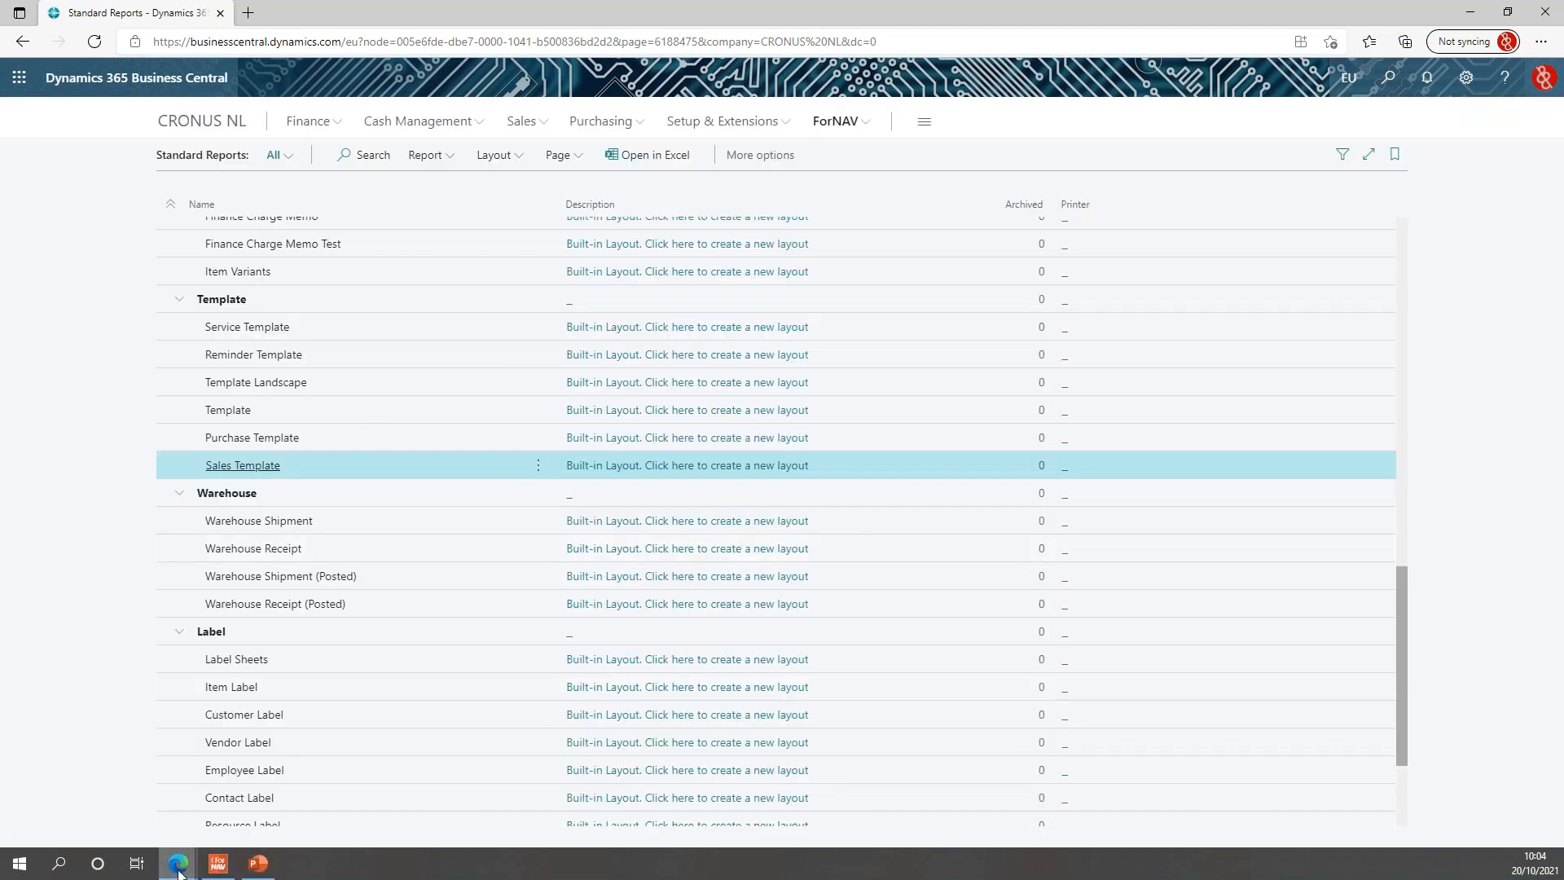
# - In the separate ForNAV Language window, change the ENU line's local caption to Enumerator
pyautogui.moveTo(179, 862)
pyautogui.click(218, 831)
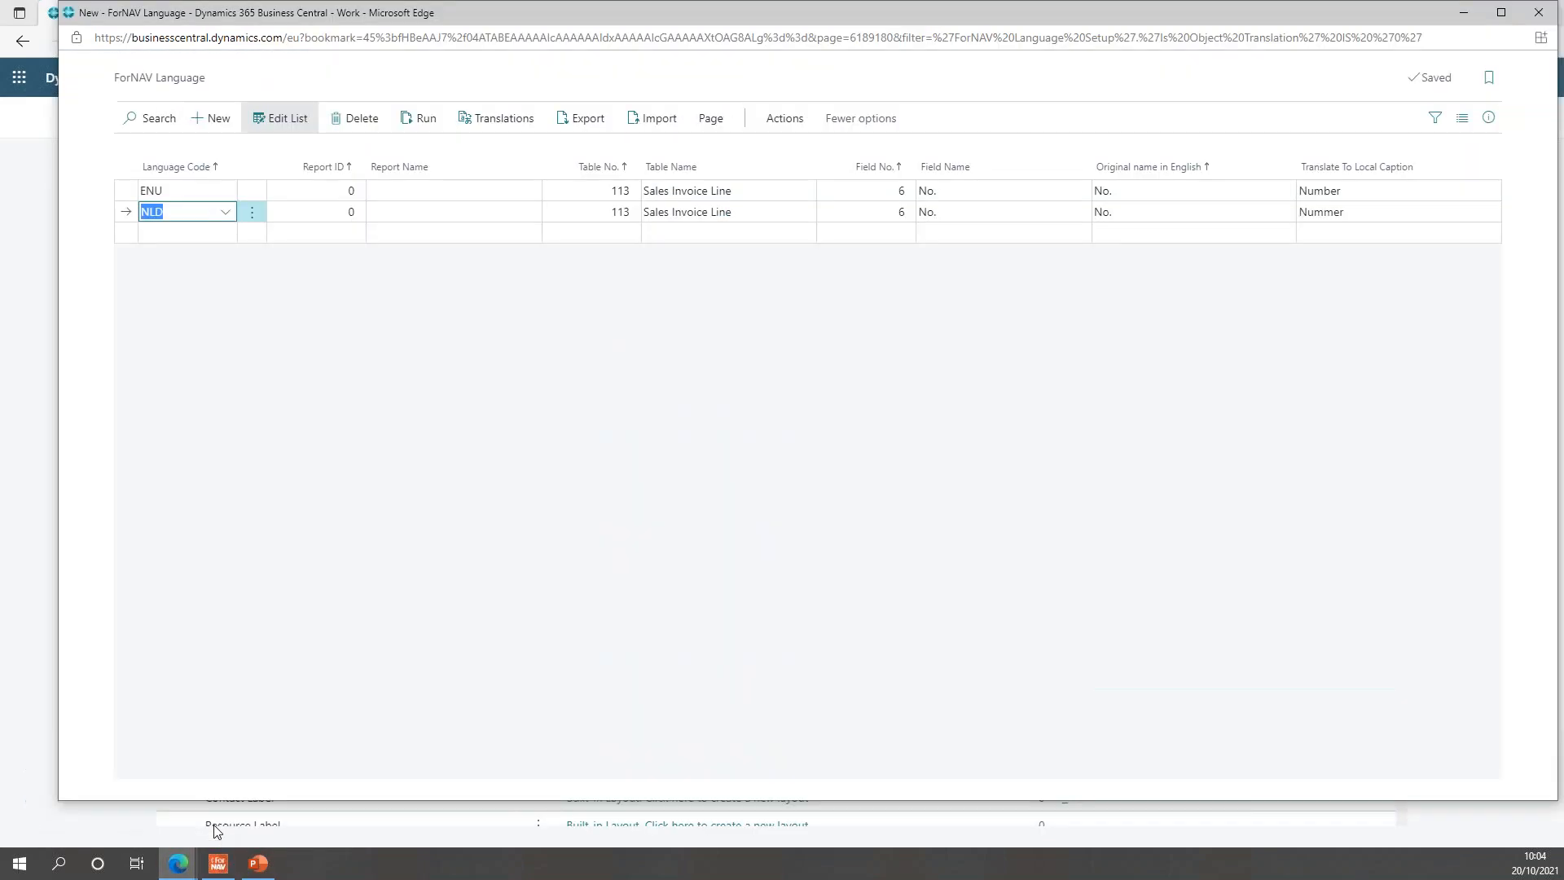
pyautogui.click(1318, 194)
pyautogui.write('En')
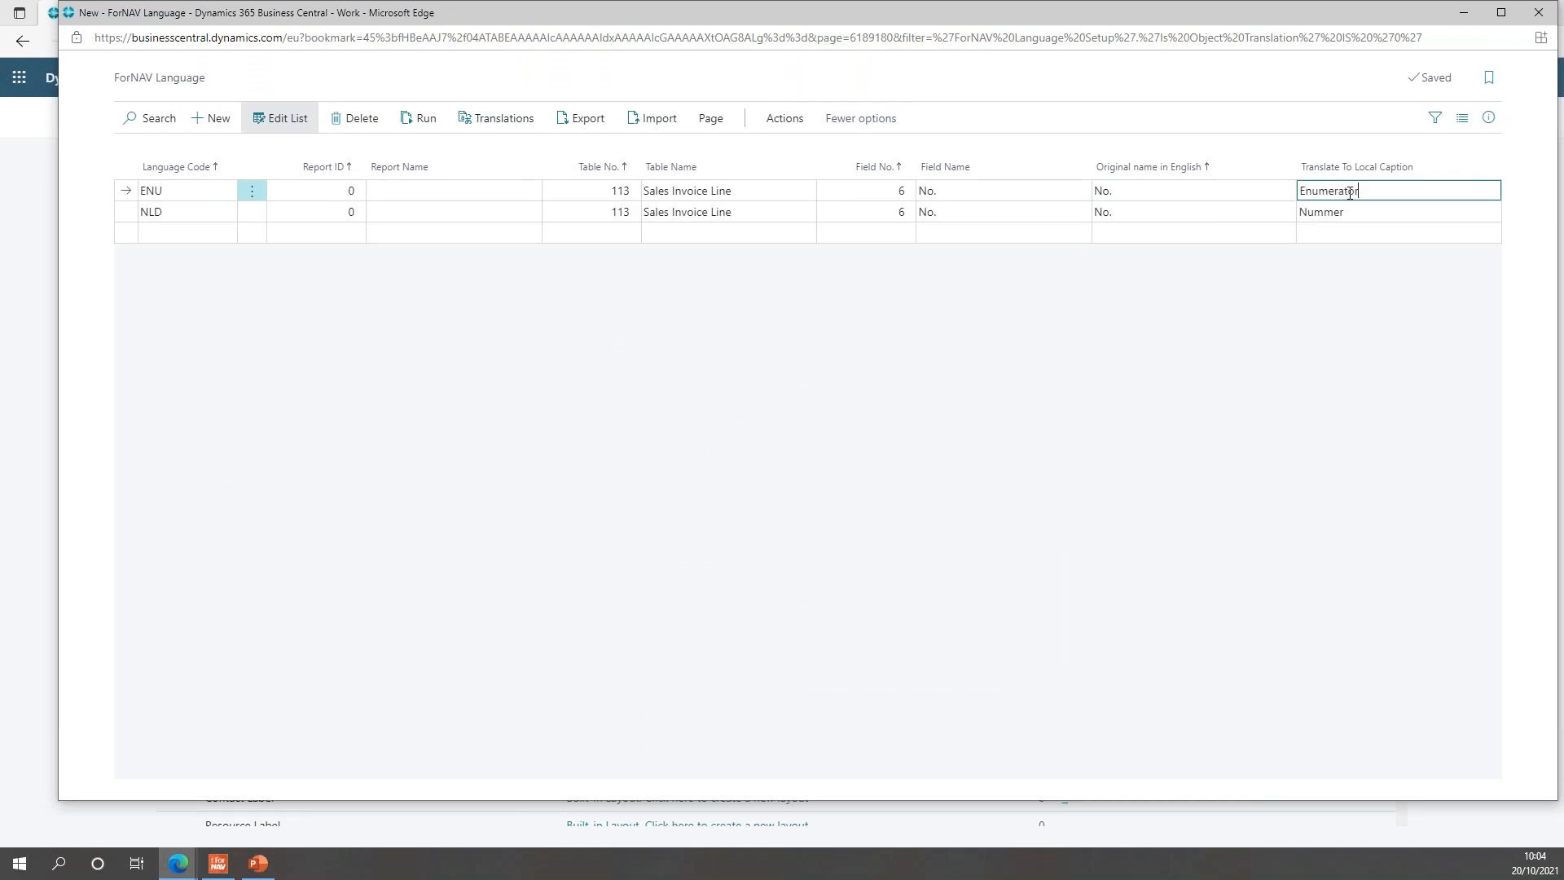
# - Change the NLD line's local caption to Vernummeraar, save both lines, and return to the Standard Reports list
pyautogui.click(1386, 213)
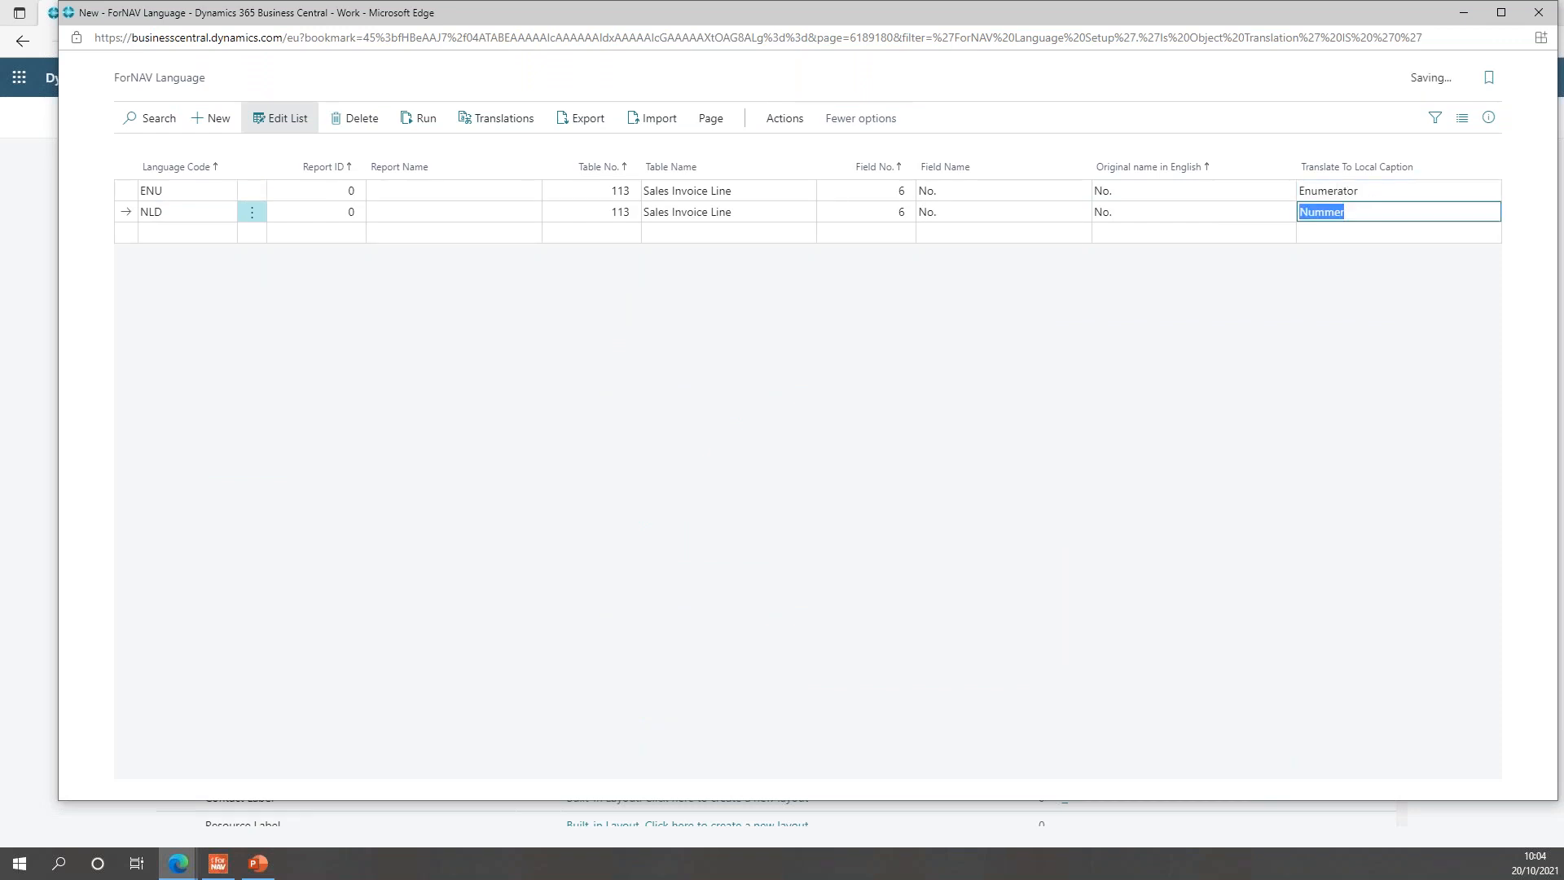
pyautogui.write('Vernumme')
pyautogui.click(1396, 194)
pyautogui.click(1418, 212)
pyautogui.click(1443, 196)
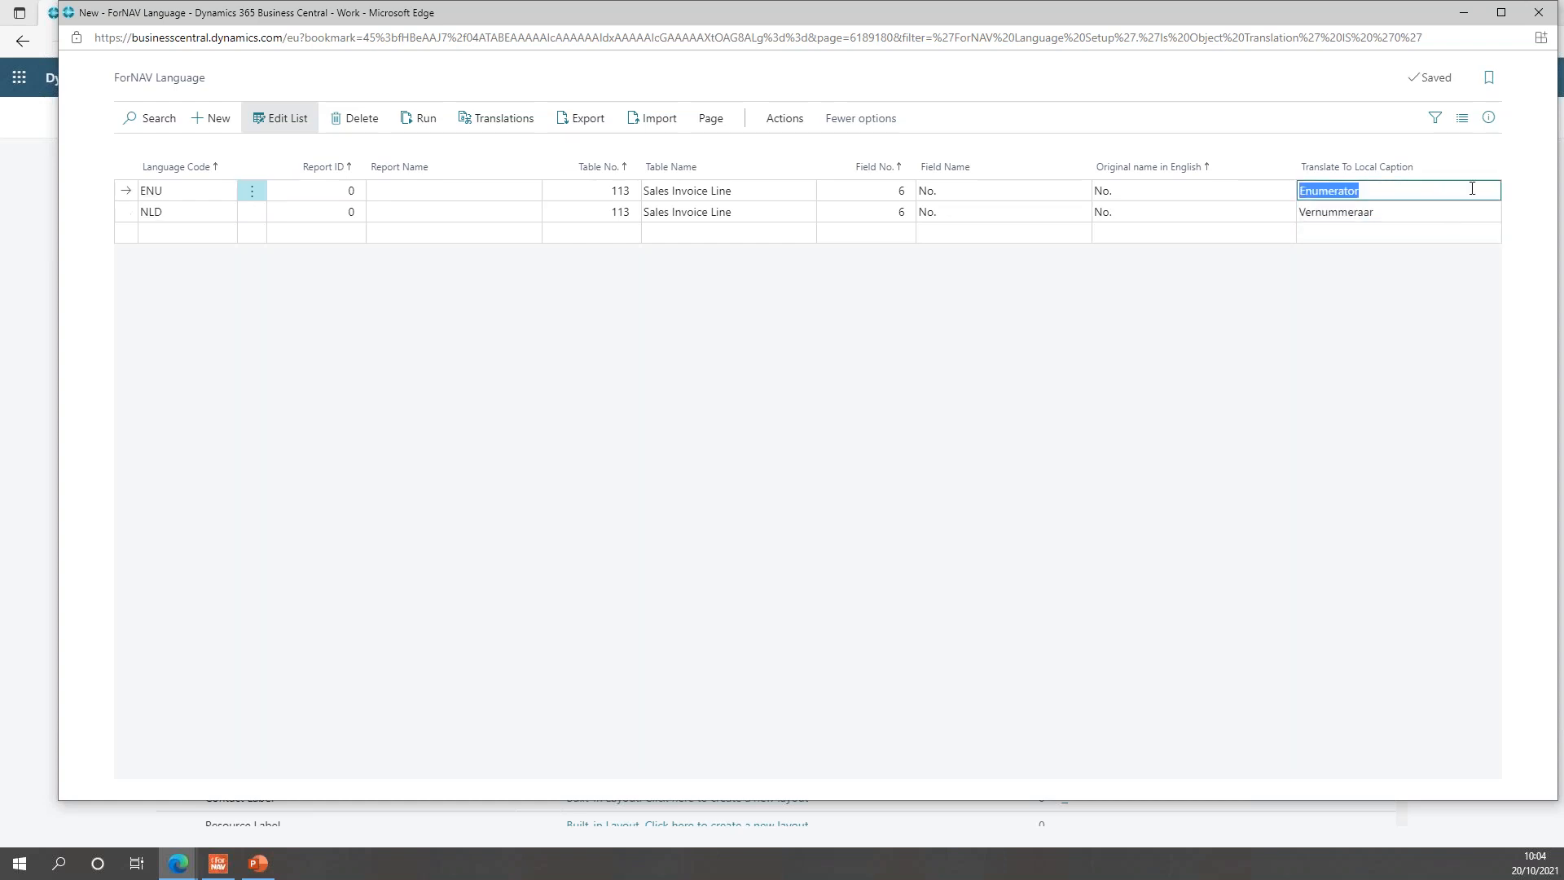
pyautogui.click(1520, 191)
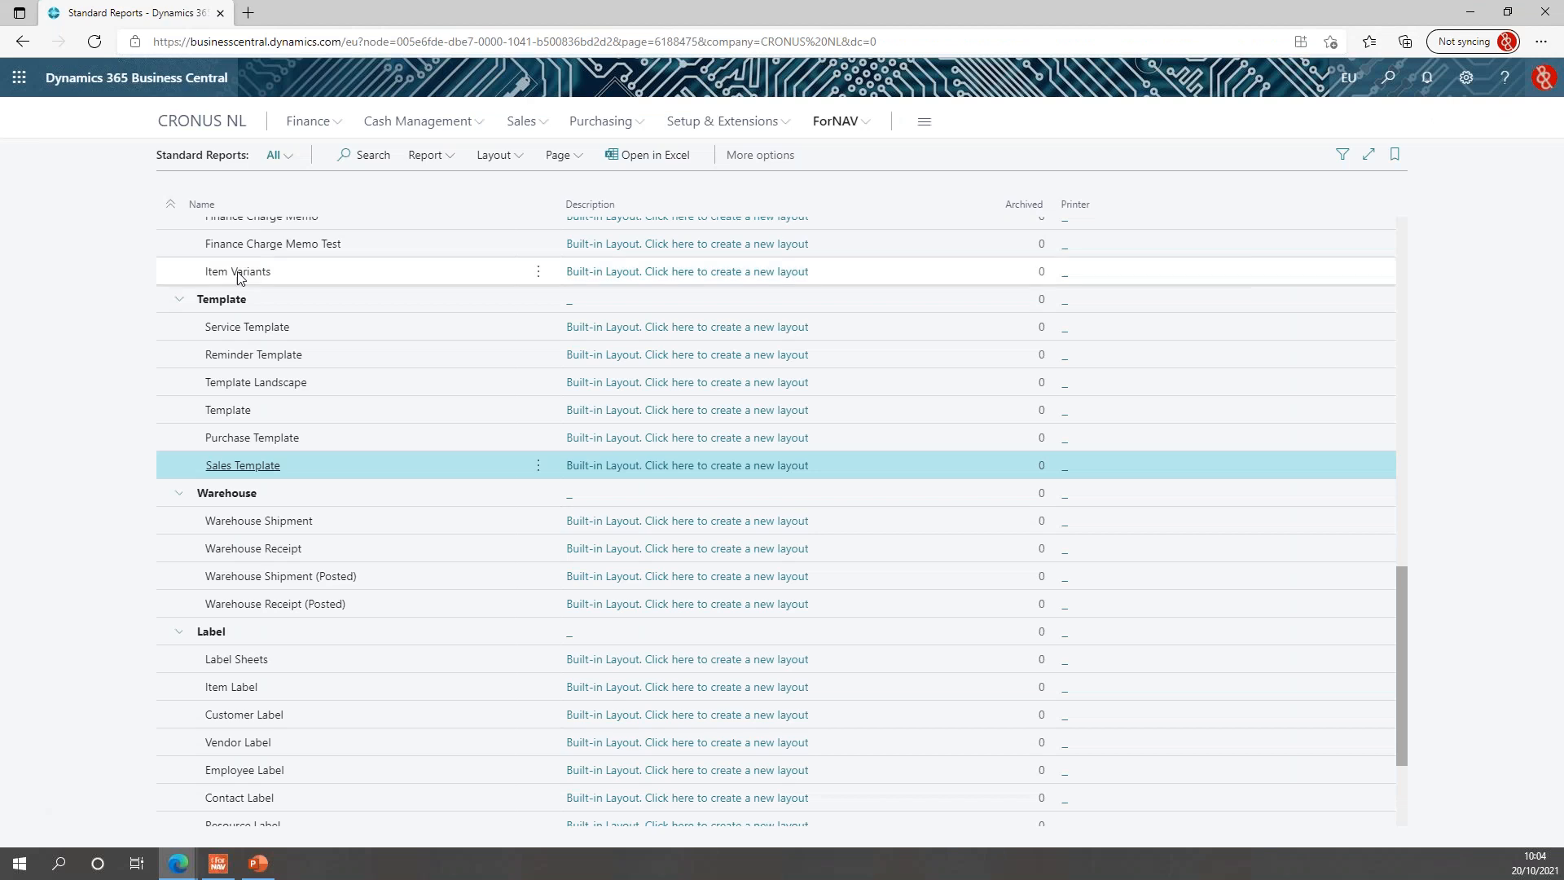
# - Preview the Sales Template report for invoice 103231, examine the Dutch column headings, and close the preview
pyautogui.click(423, 155)
pyautogui.click(446, 187)
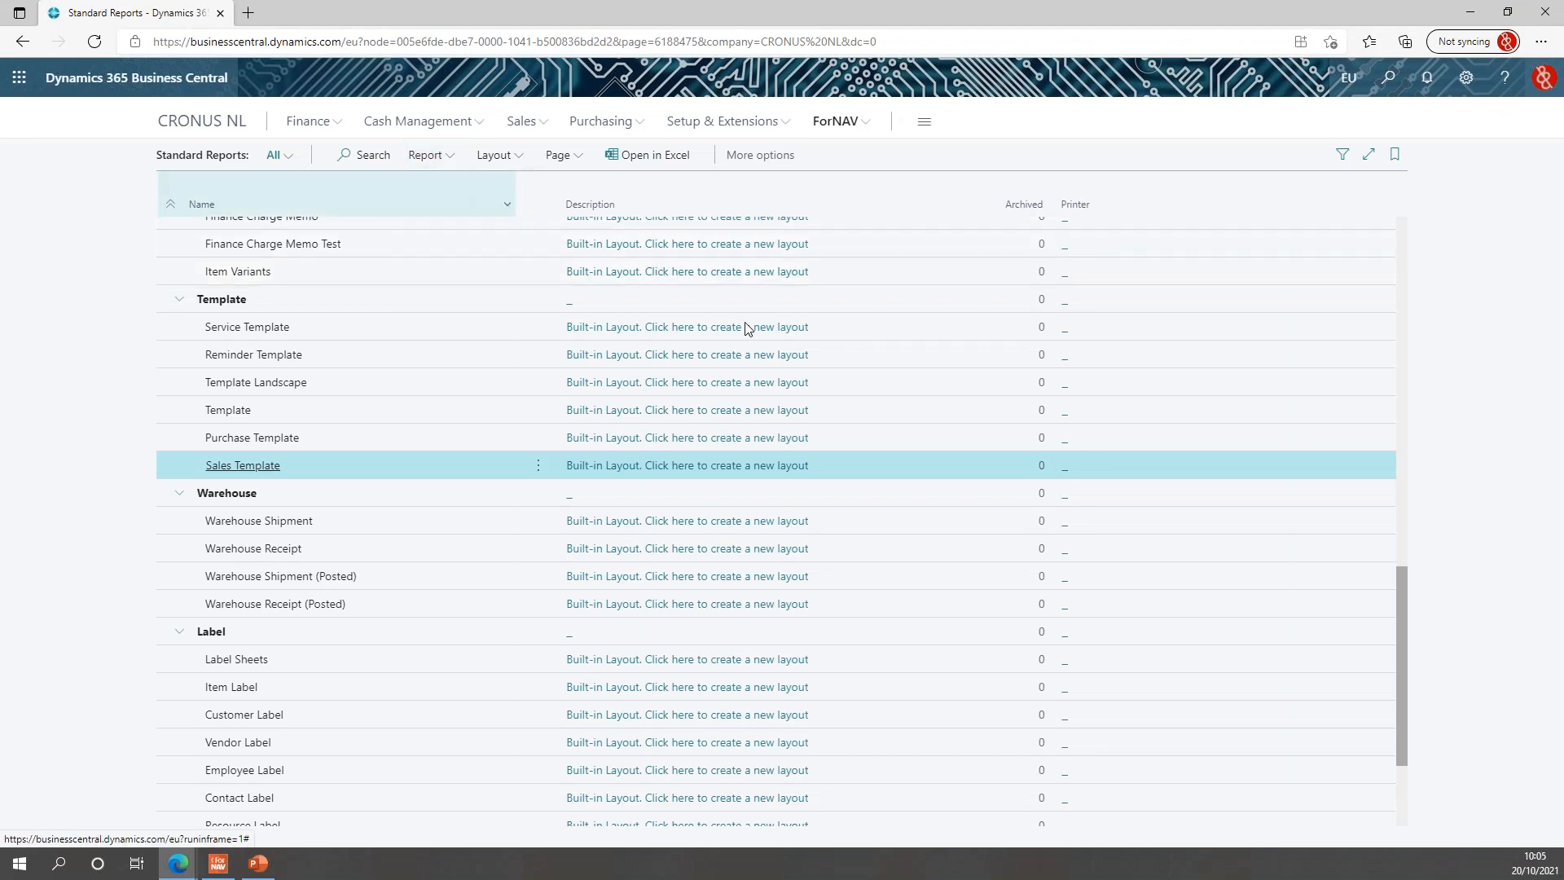
pyautogui.click(990, 497)
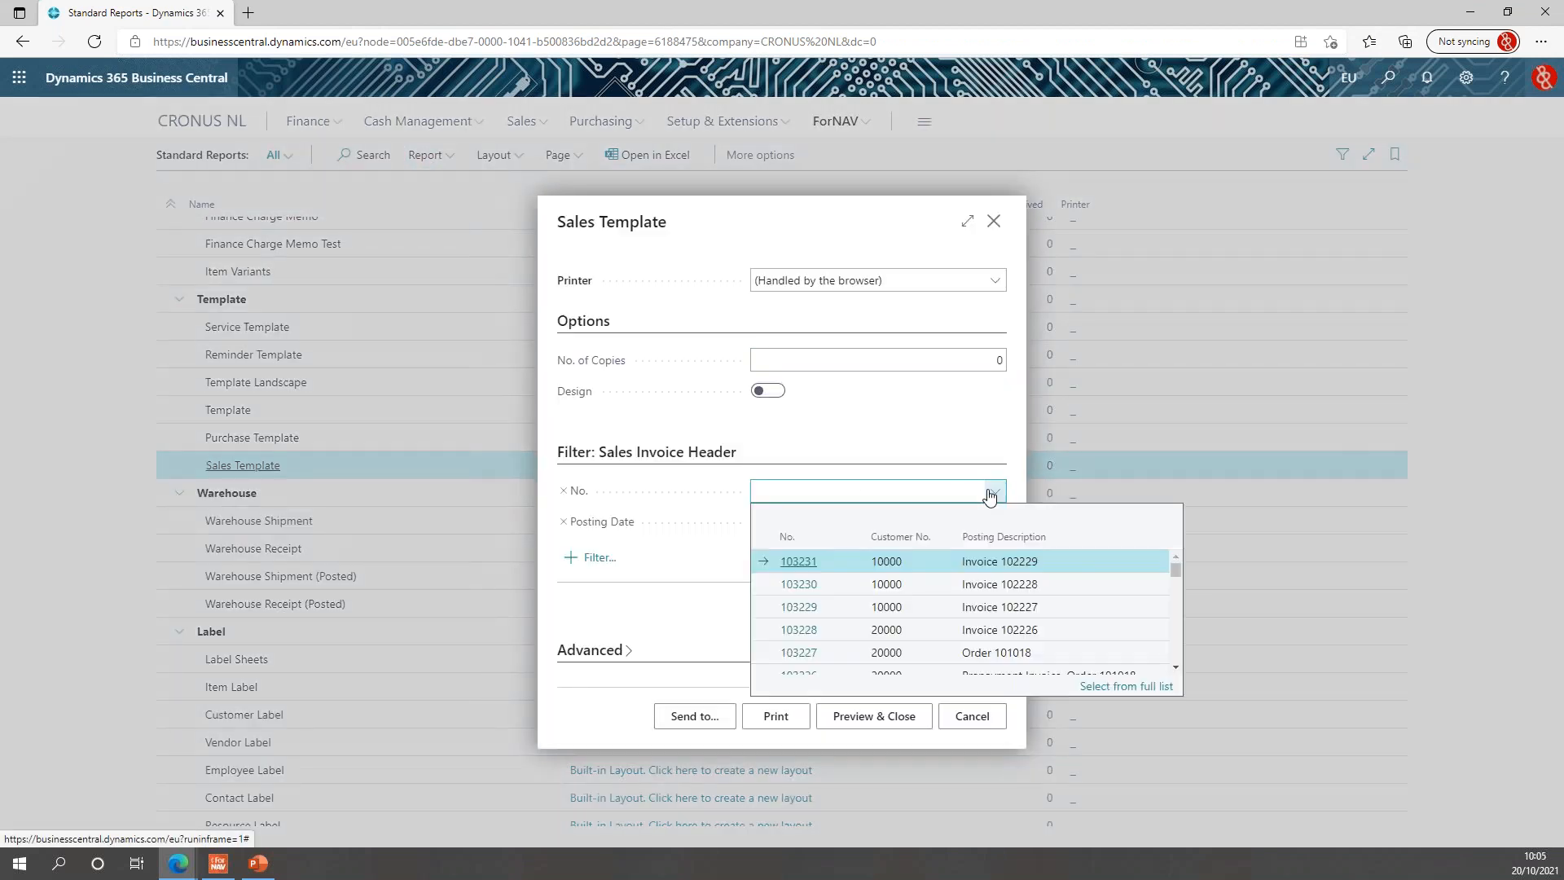
pyautogui.click(853, 562)
pyautogui.click(915, 715)
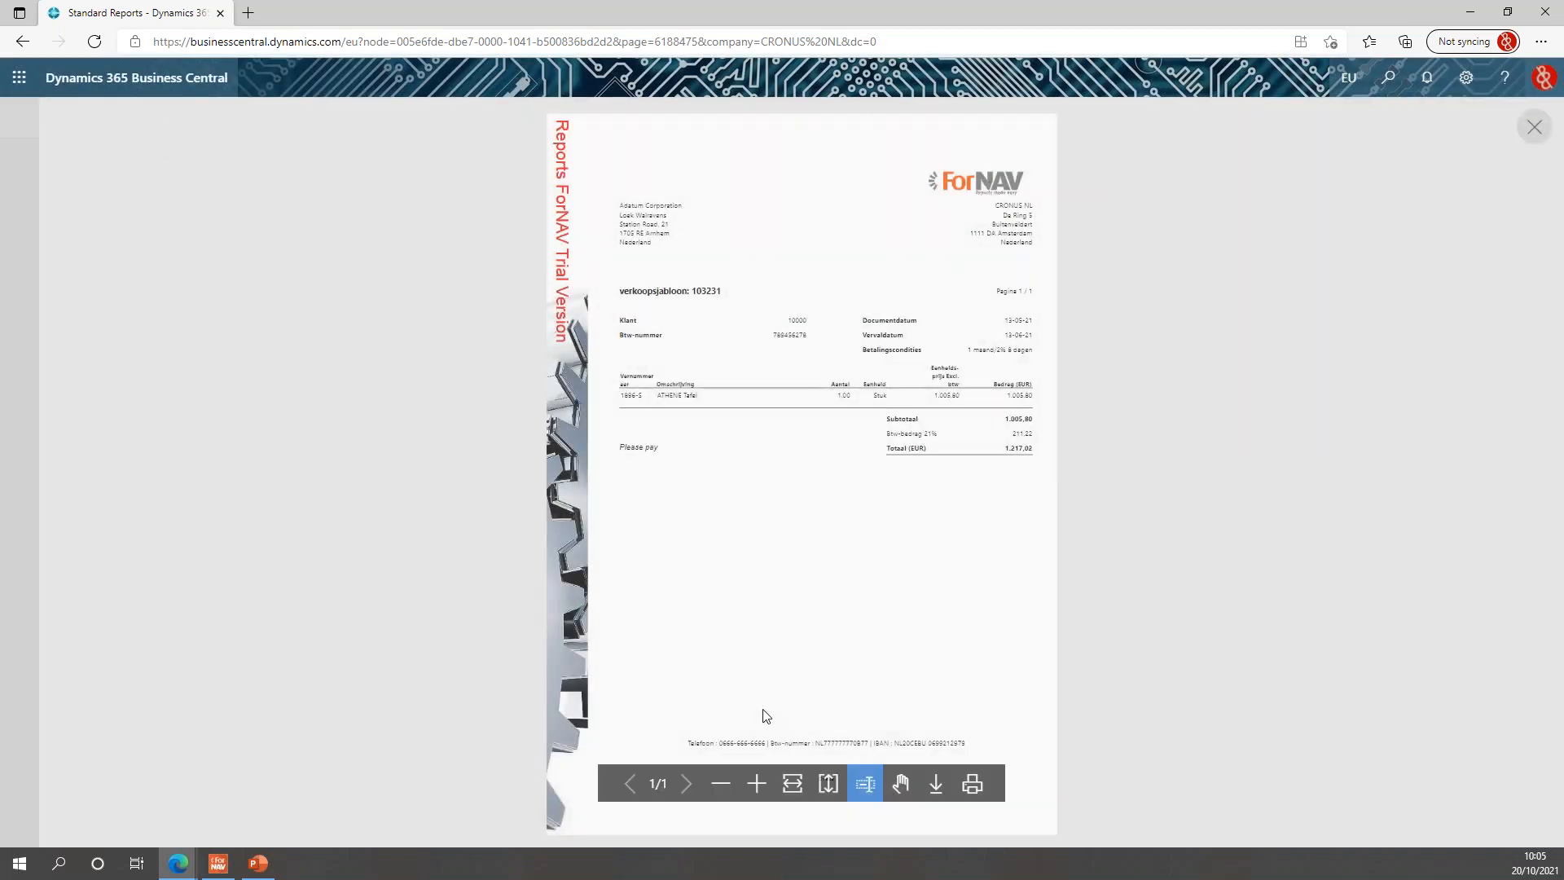
pyautogui.click(767, 786)
pyautogui.click(758, 783)
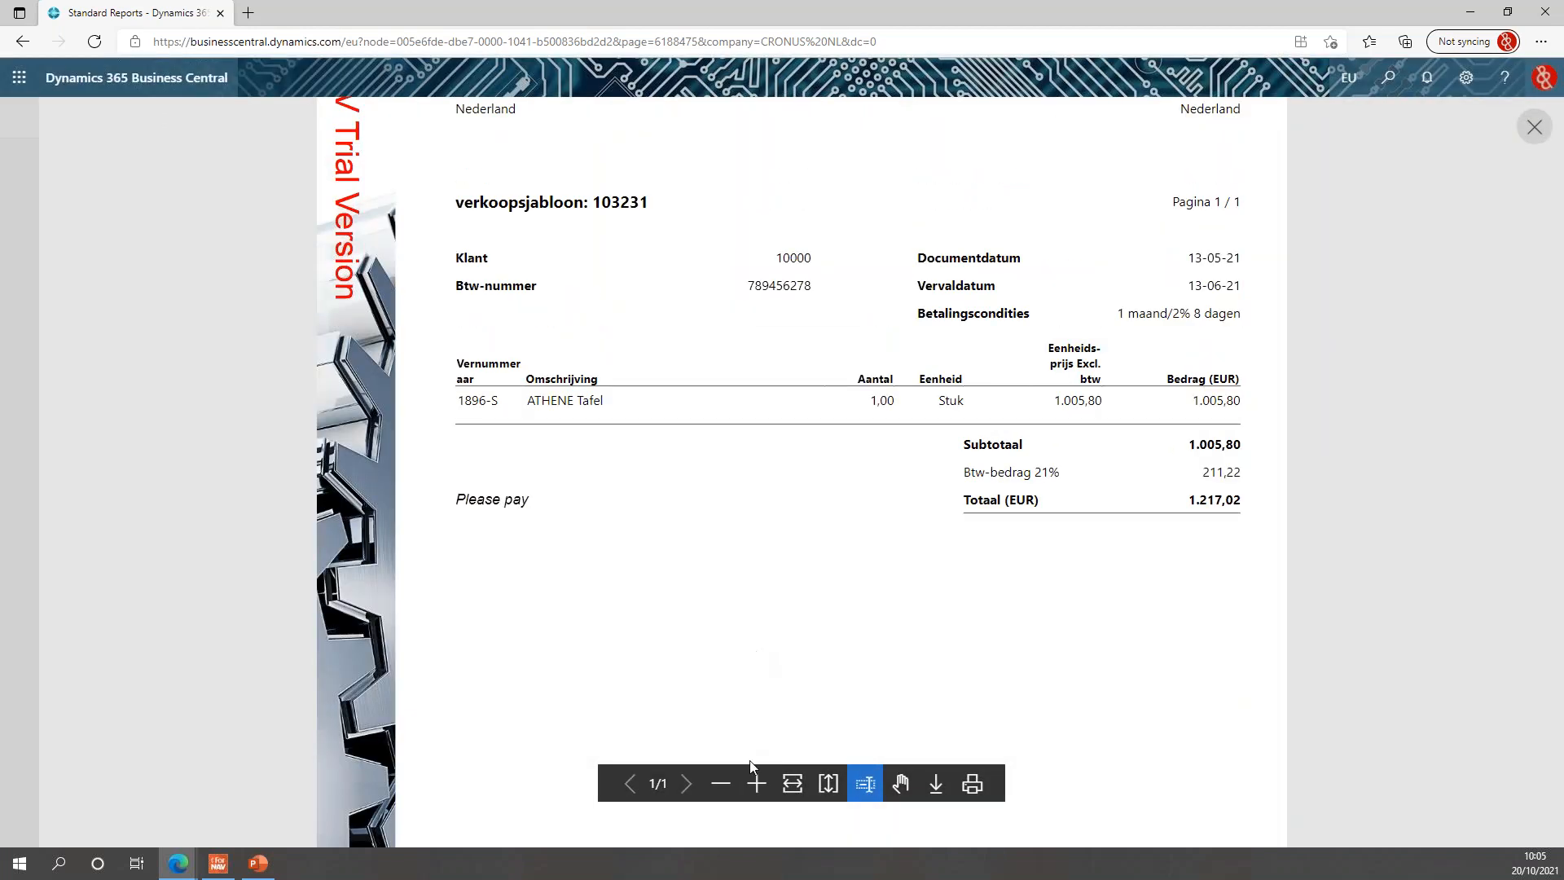
pyautogui.click(758, 784)
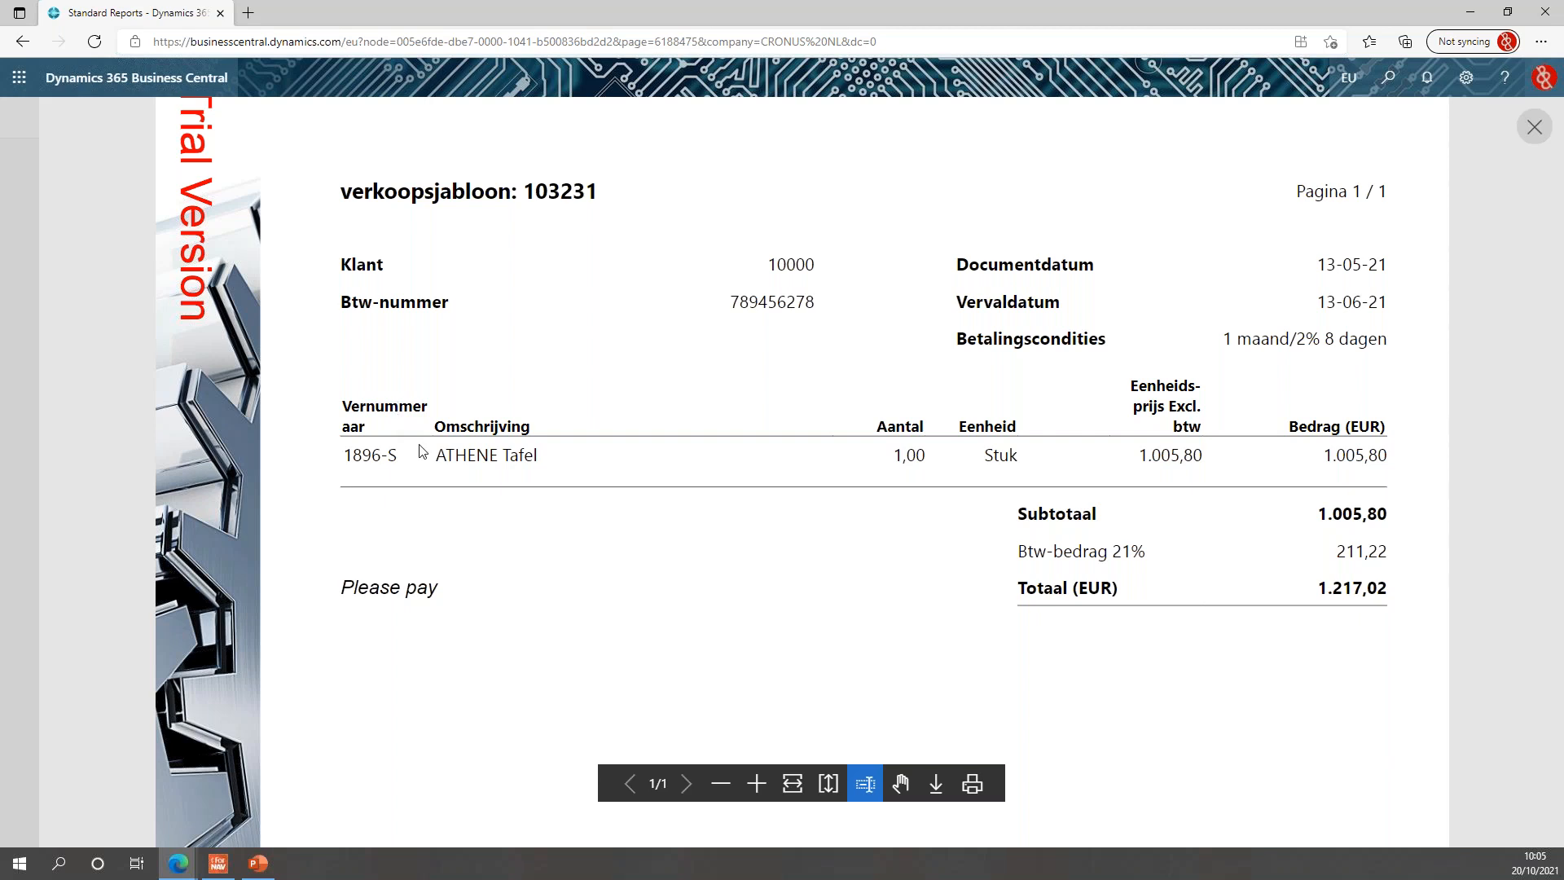
pyautogui.click(1536, 128)
# - Preview the Sales Template report again for invoice 103216 and enlarge the page to examine the English column headings
pyautogui.click(427, 155)
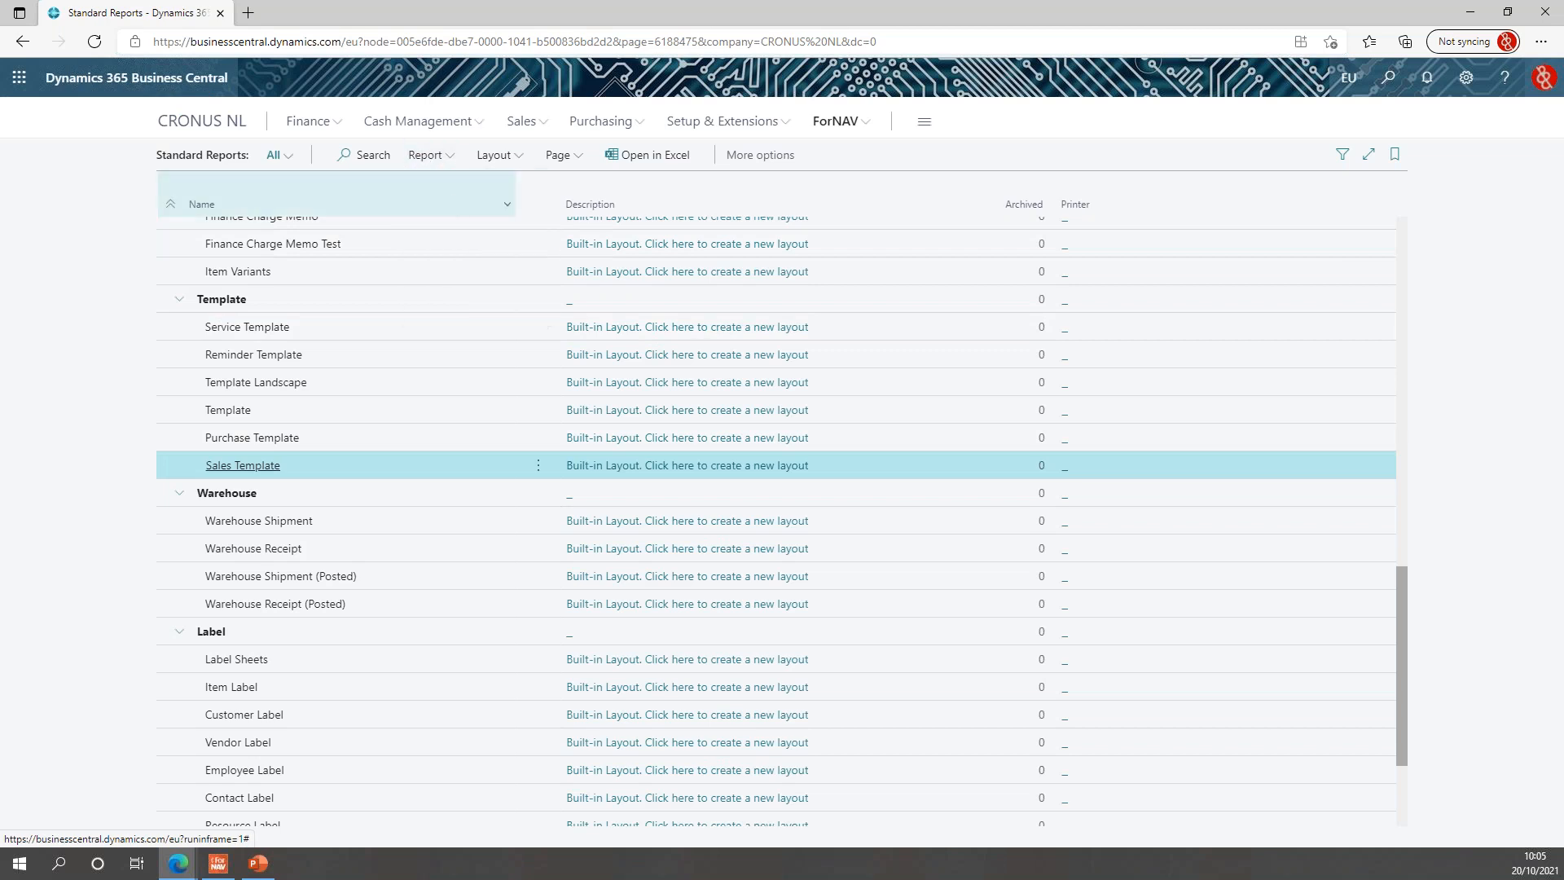
pyautogui.click(447, 198)
pyautogui.click(802, 493)
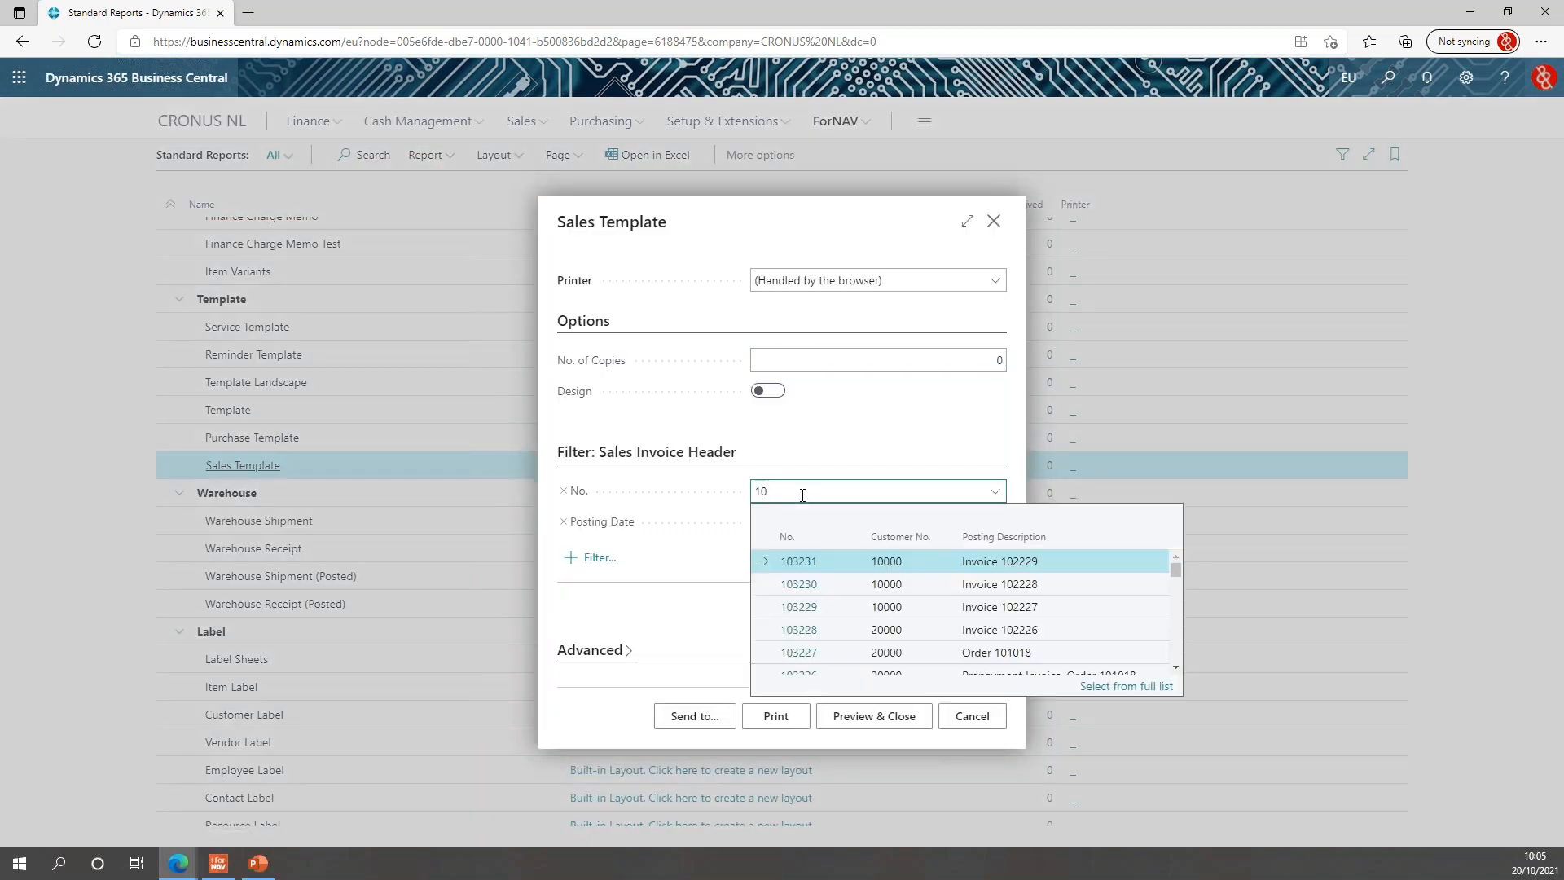
pyautogui.click(894, 716)
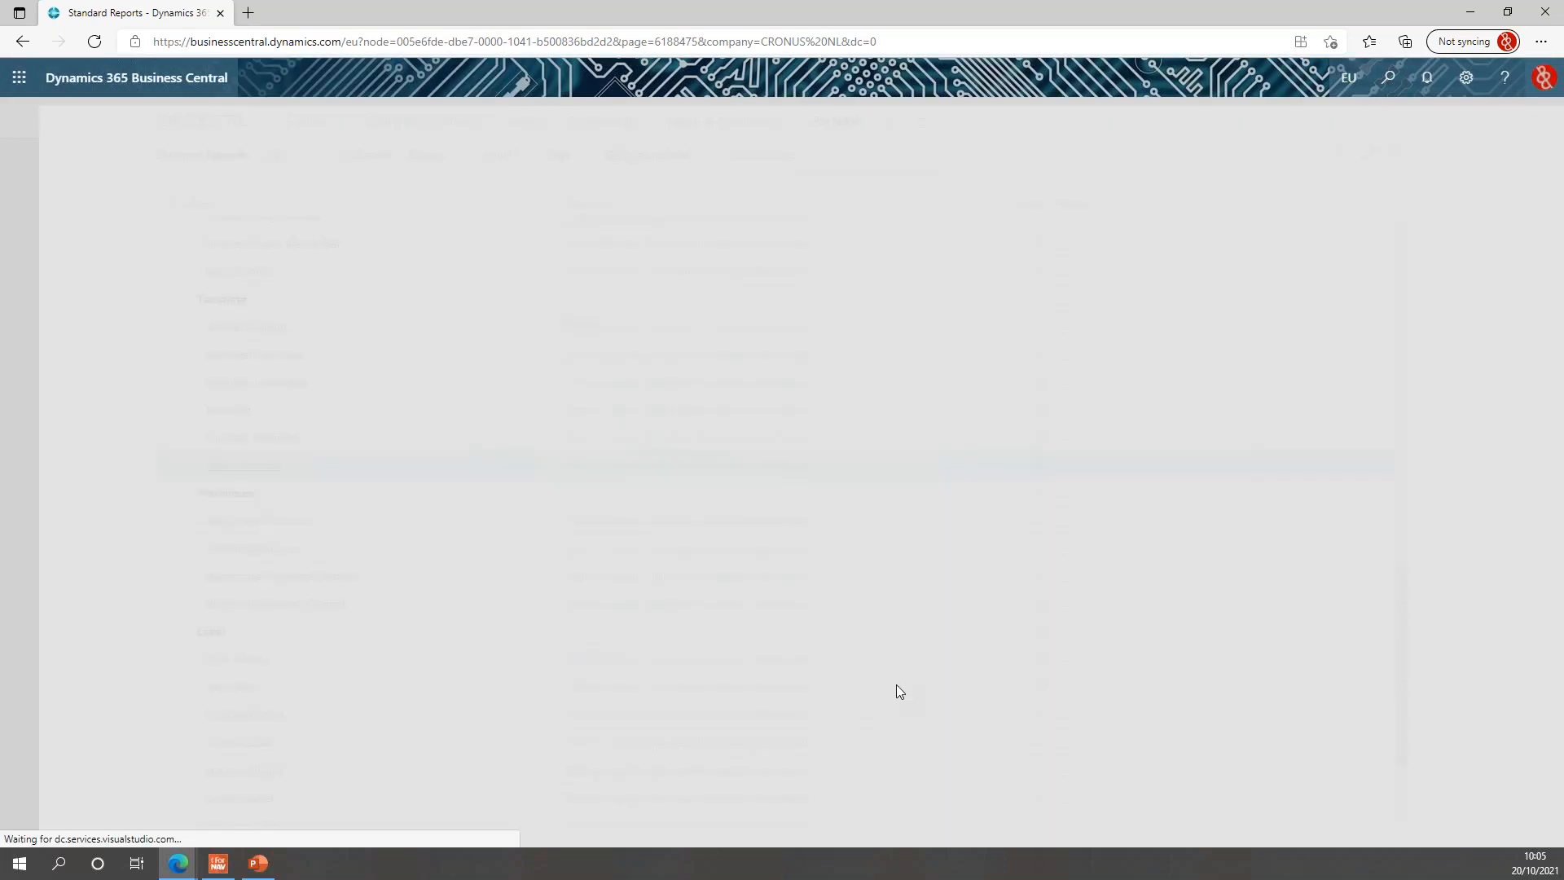
pyautogui.click(757, 784)
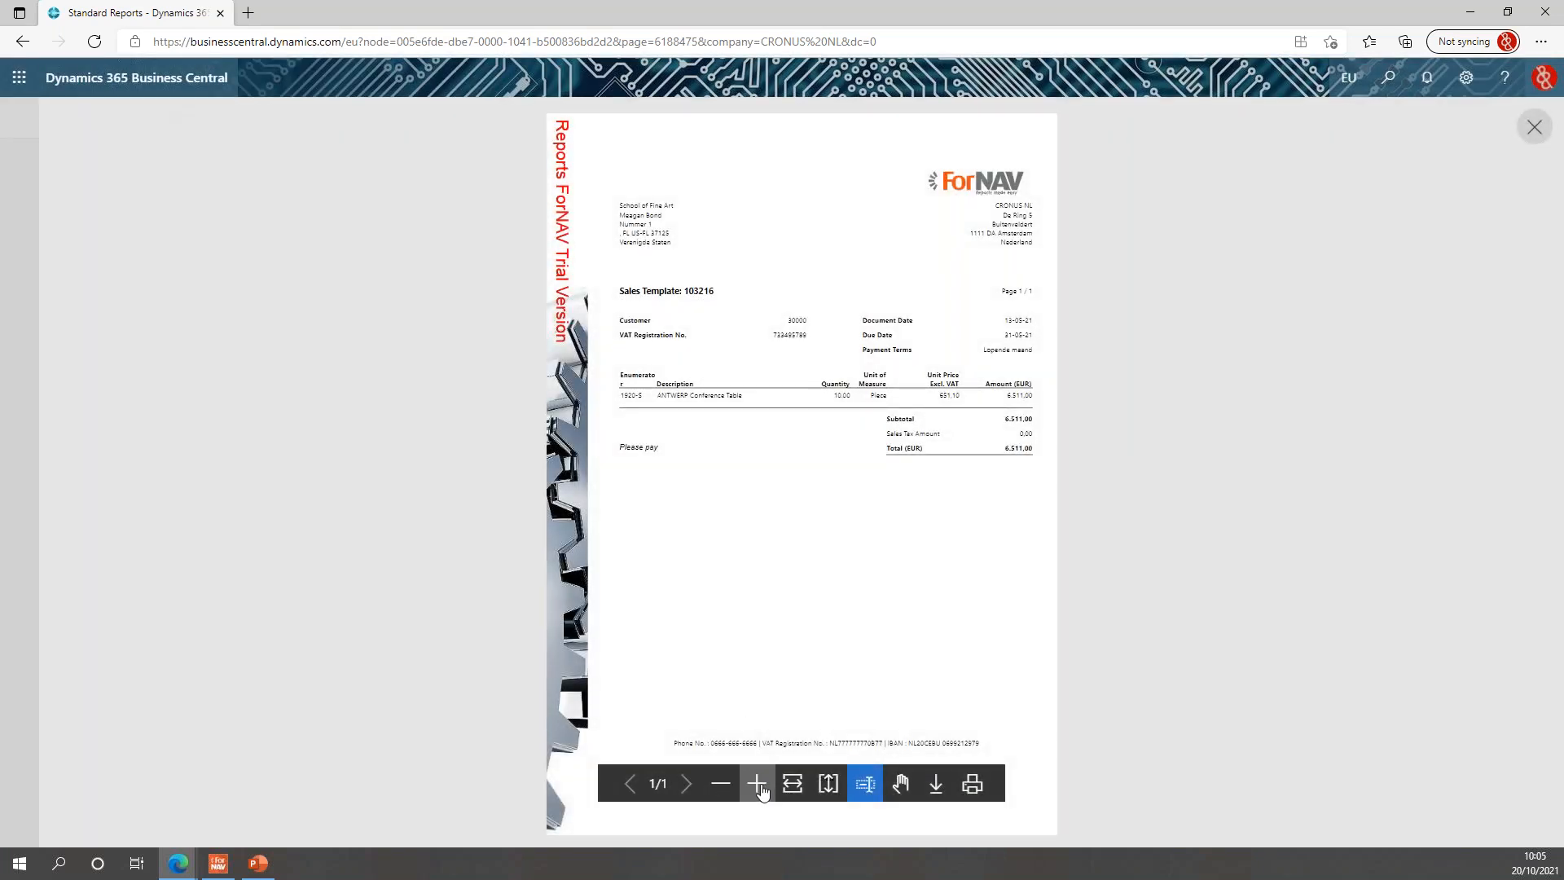
# - Enlarge the preview of invoice 103216 to read how the English line headings wrap, and close it
pyautogui.click(756, 784)
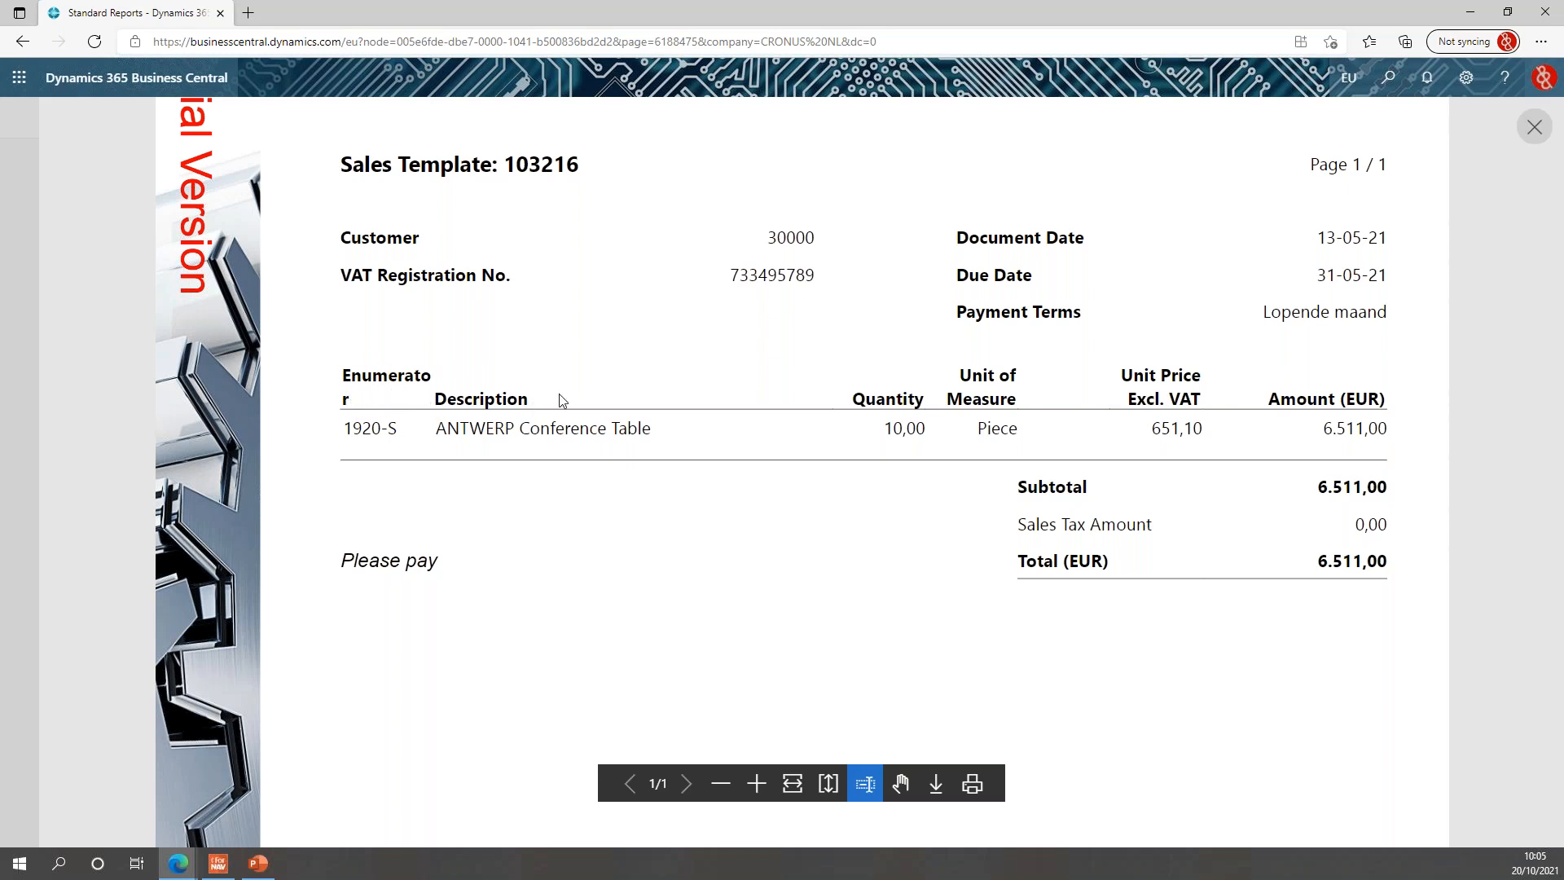
pyautogui.click(1534, 128)
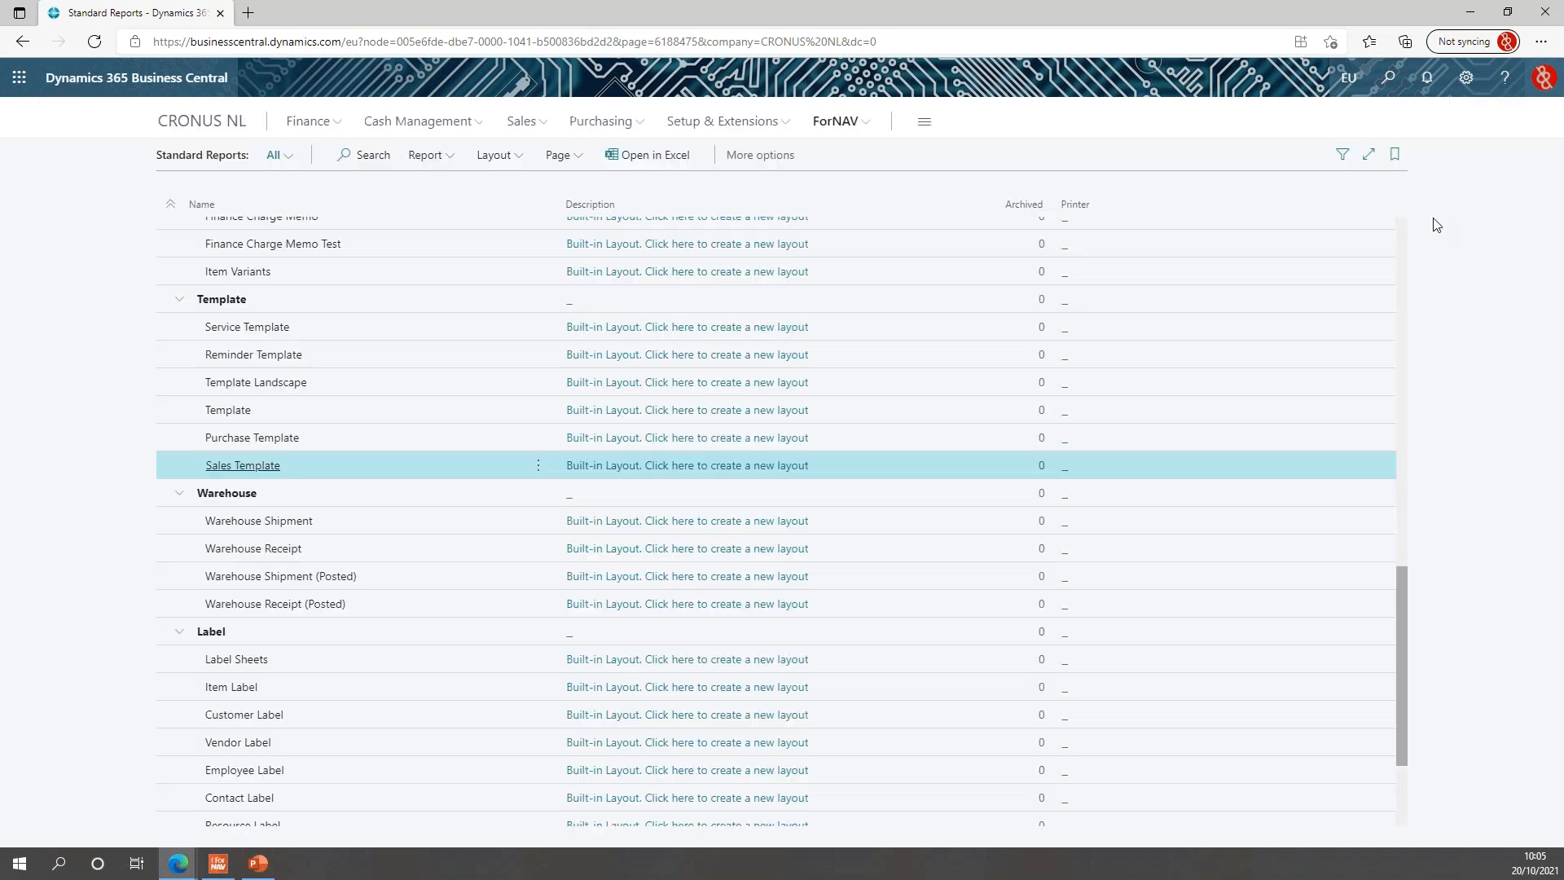
# - In the ForNAV Language window, change the ENU local caption to Enume~rator and the NLD local caption to Vernum~meraar
pyautogui.moveTo(179, 863)
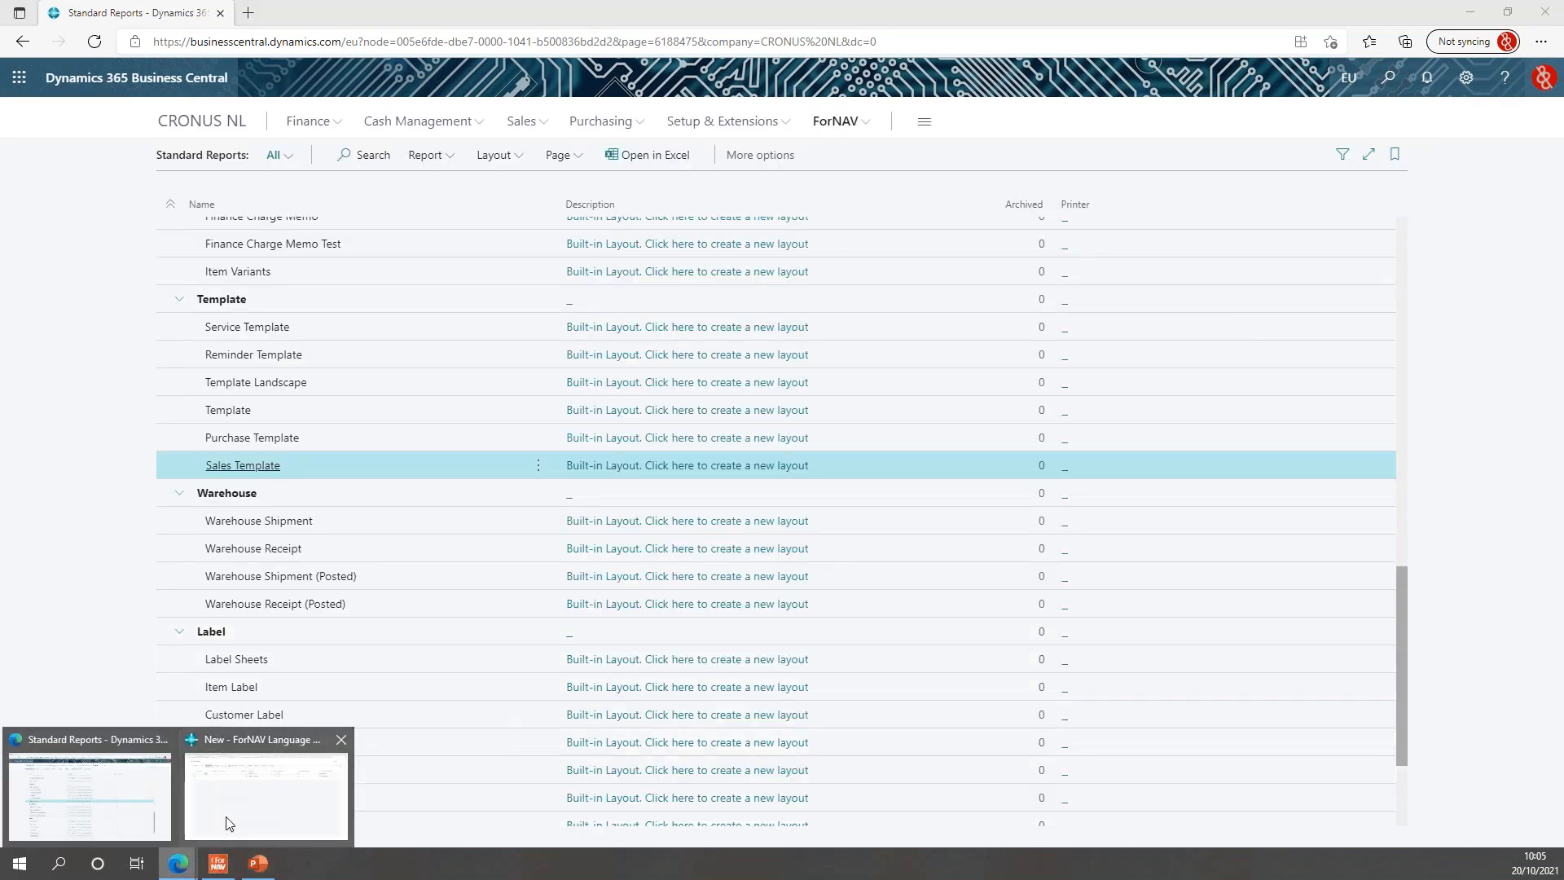
pyautogui.click(228, 822)
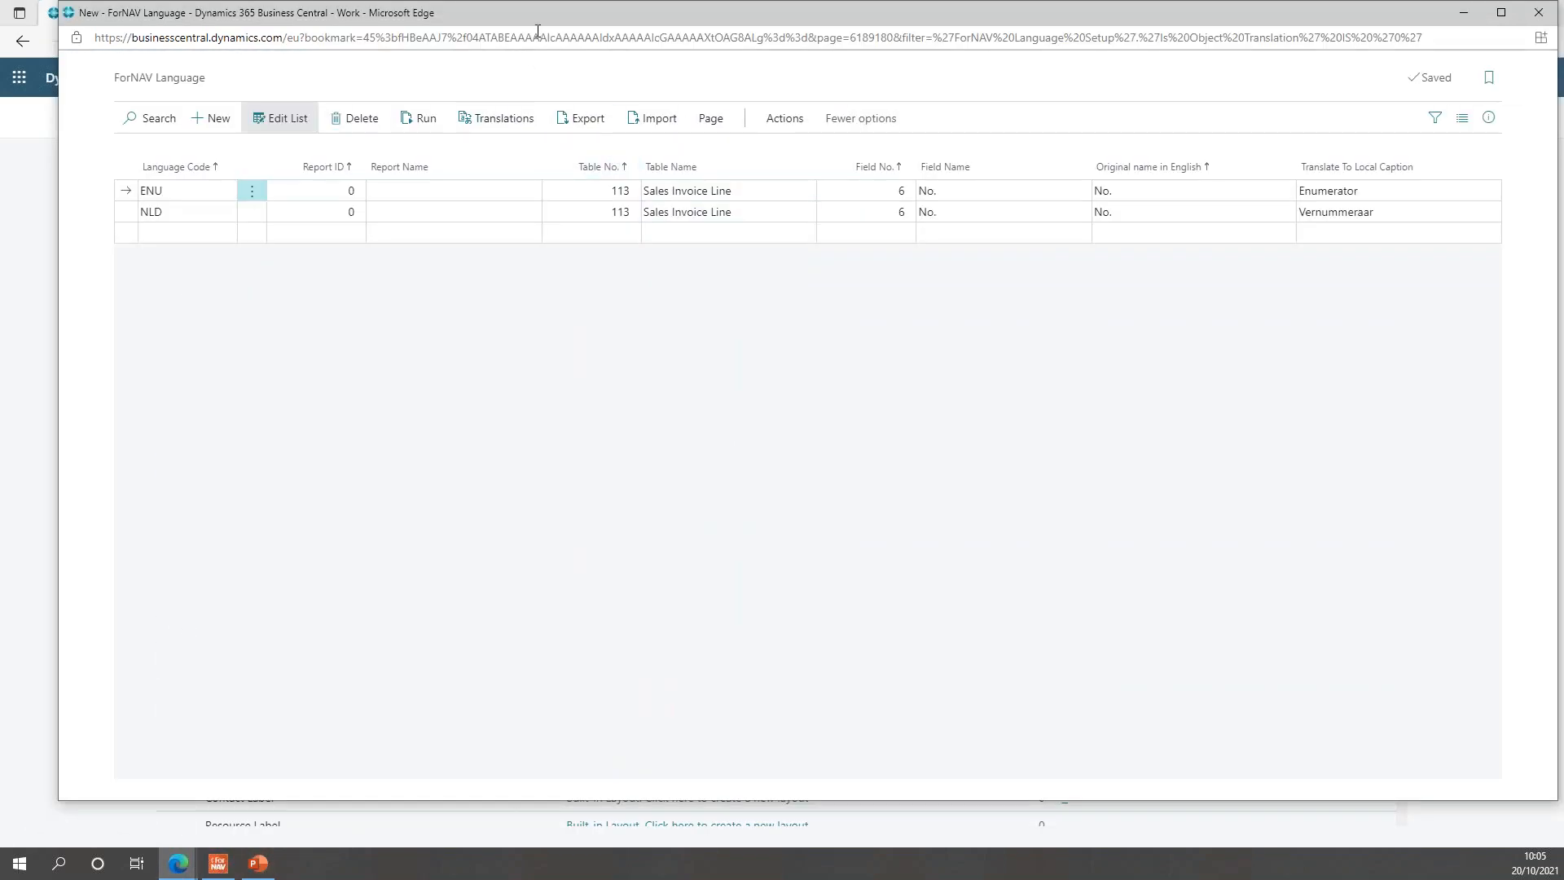
pyautogui.click(1334, 194)
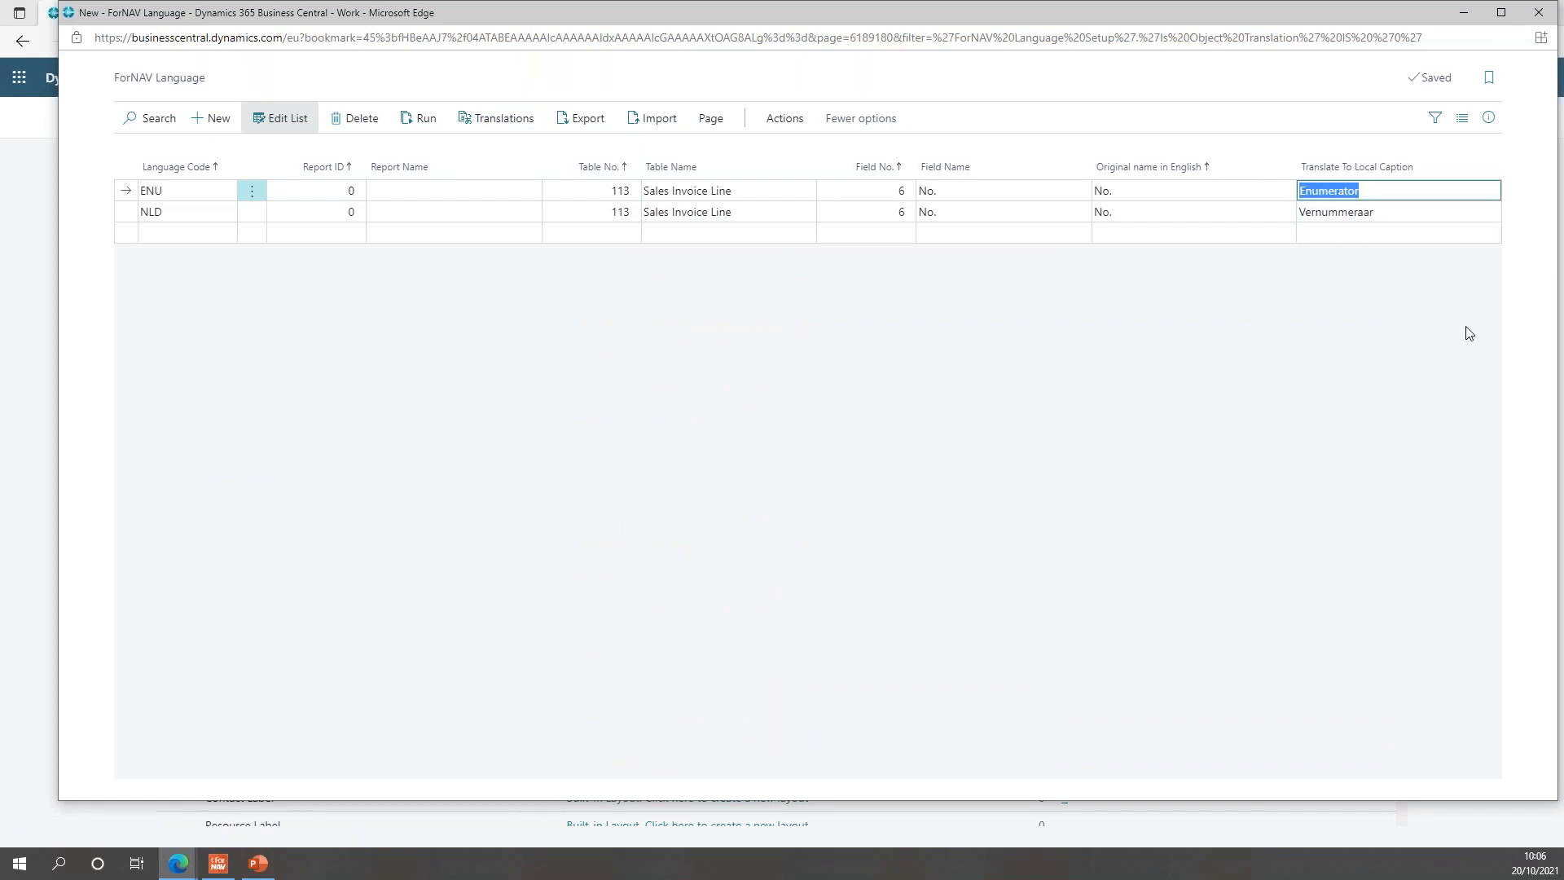
pyautogui.press('Left')
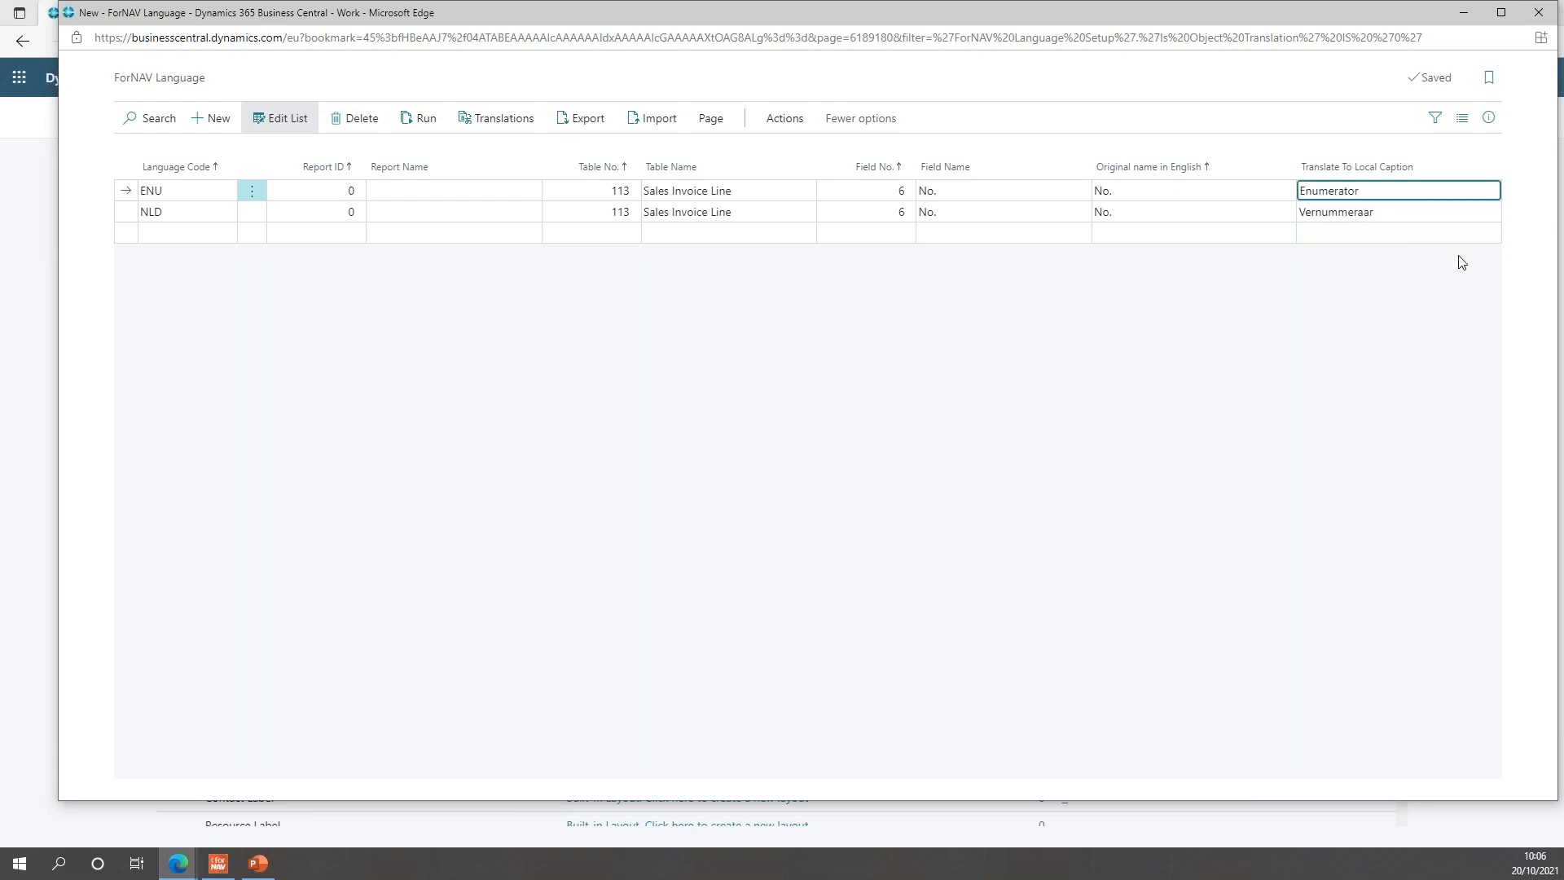
pyautogui.write('~')
pyautogui.click(1355, 216)
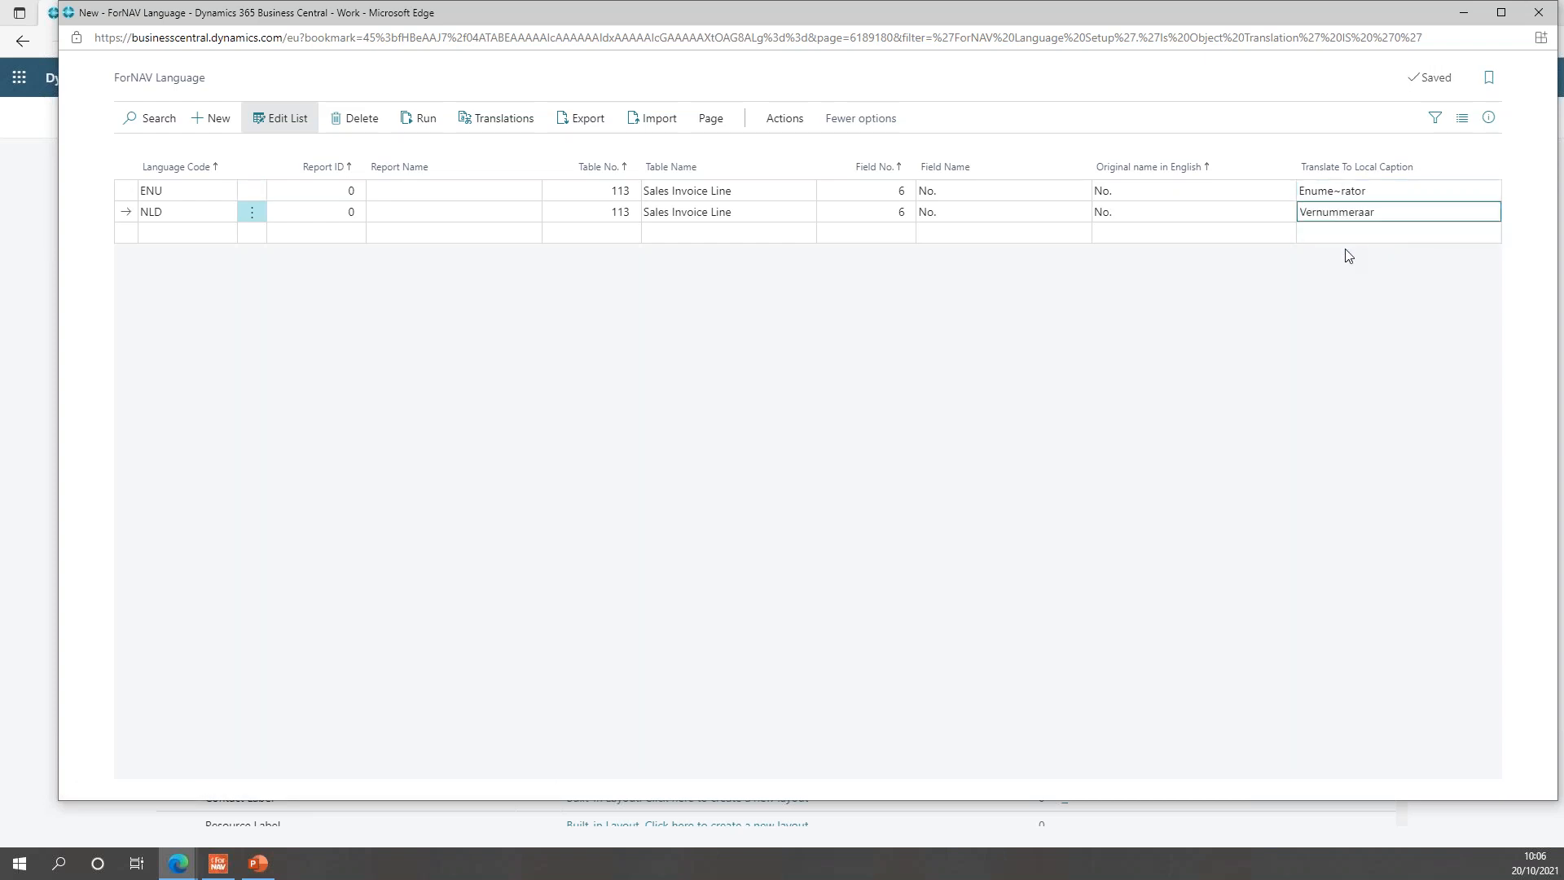
pyautogui.write('~')
pyautogui.click(1377, 193)
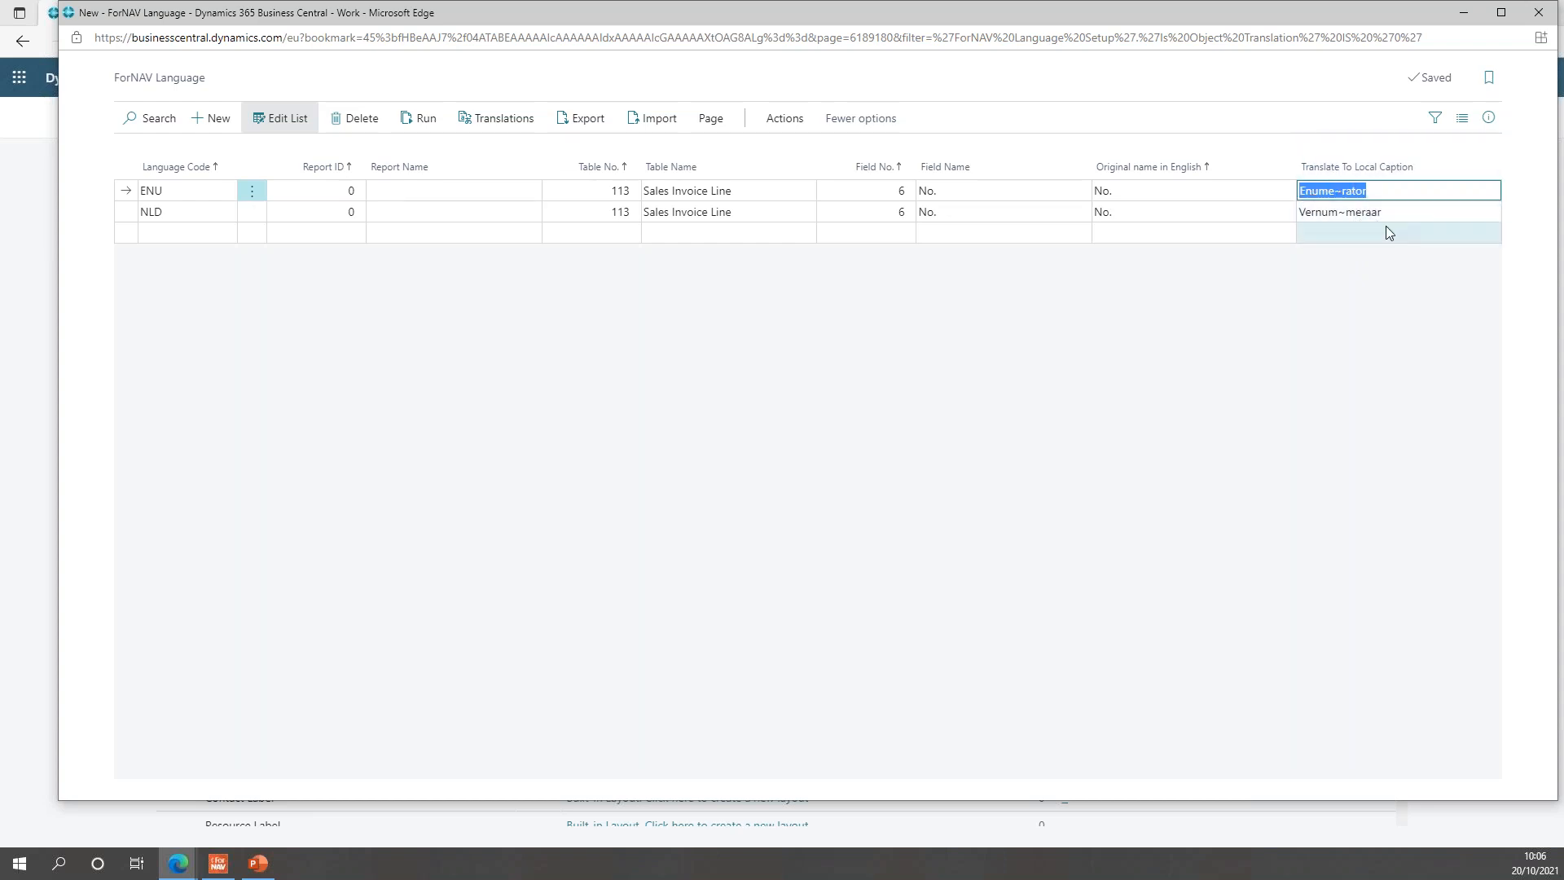
# - From the Standard Reports list, preview the Sales Template report for invoice 103230, examine the enlarged Dutch column headings, and close the preview
pyautogui.click(39, 344)
pyautogui.click(427, 155)
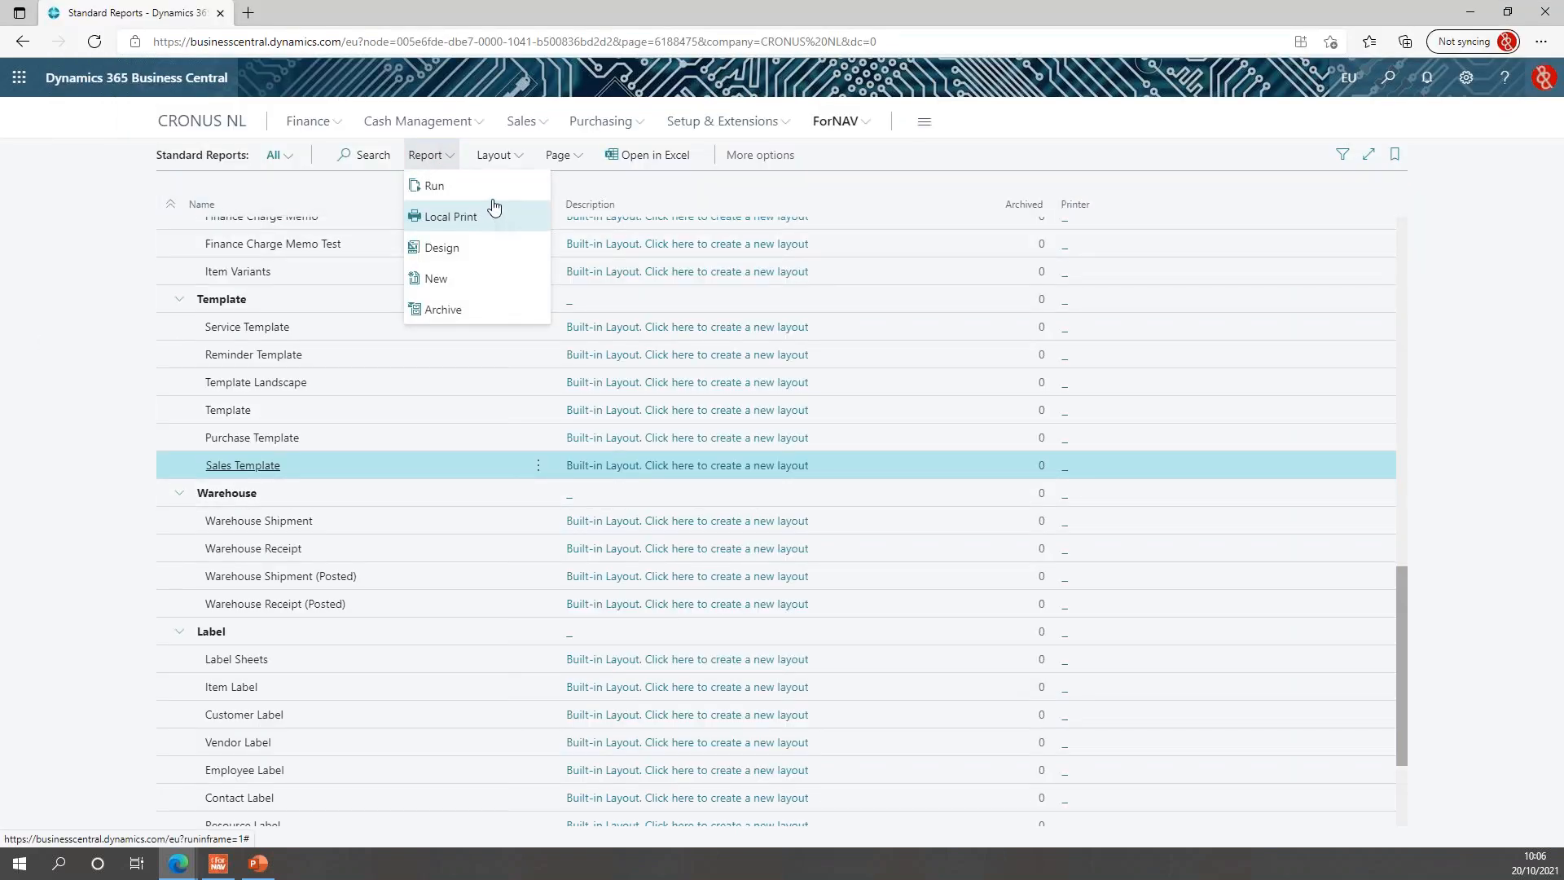
pyautogui.click(489, 189)
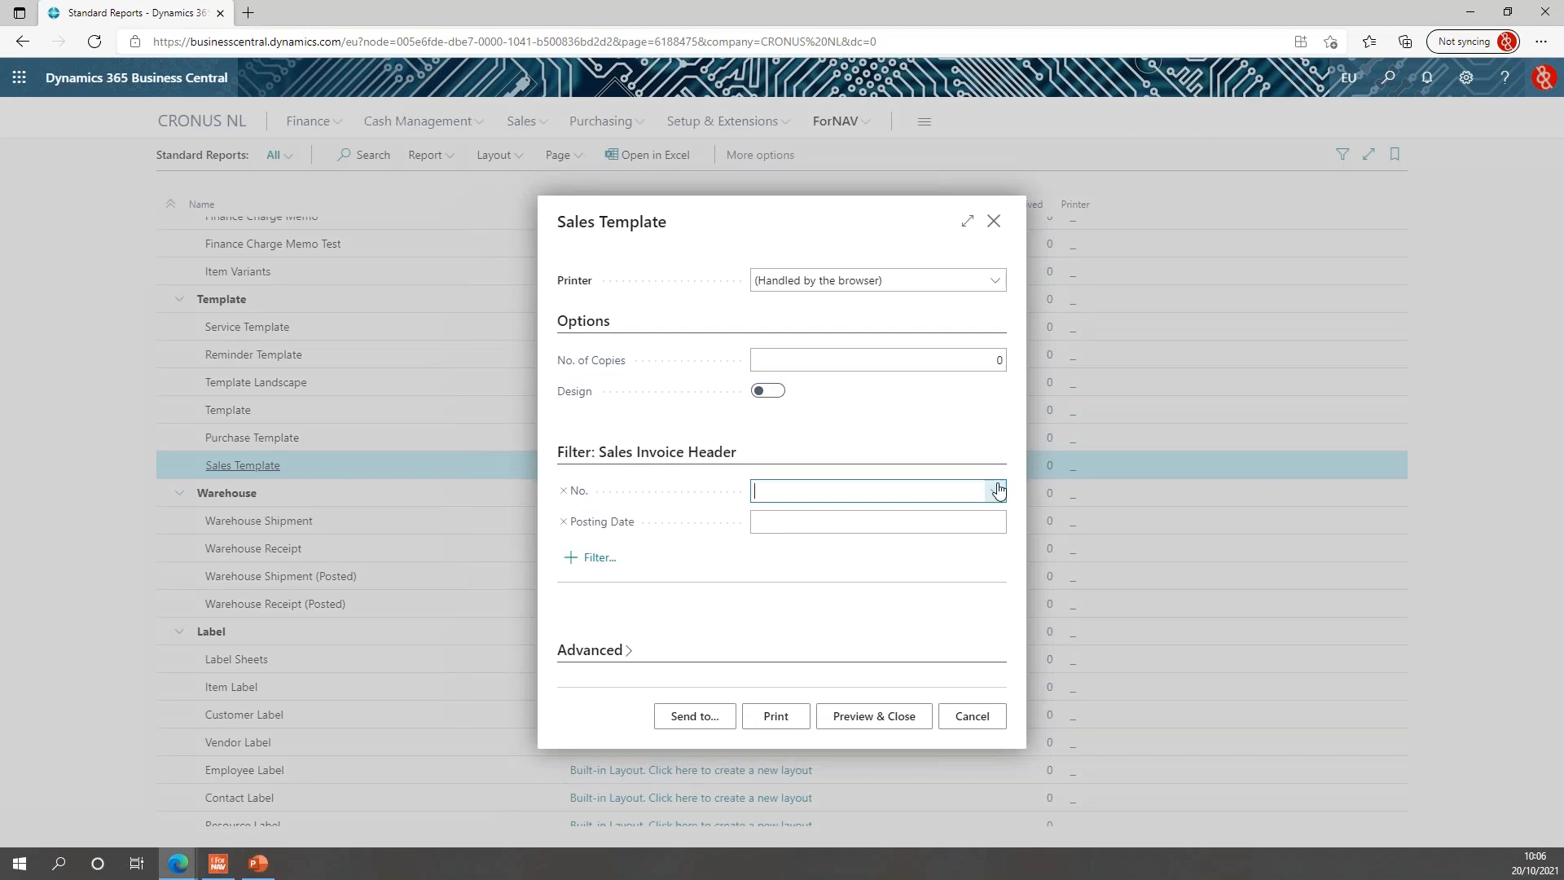
pyautogui.click(999, 489)
pyautogui.click(896, 584)
pyautogui.click(907, 713)
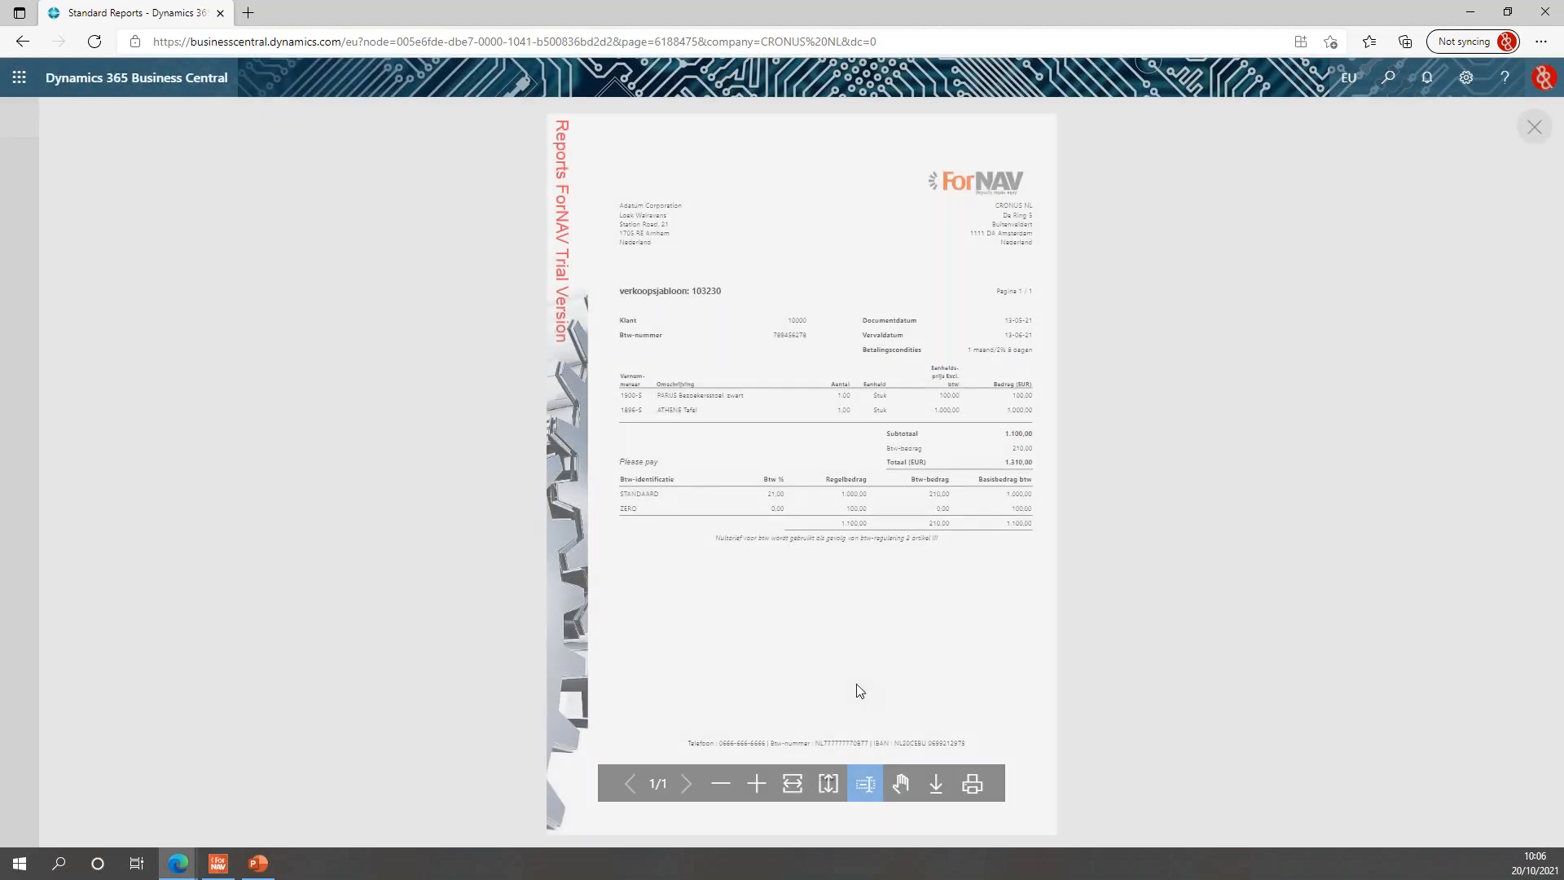
pyautogui.click(750, 784)
pyautogui.click(751, 783)
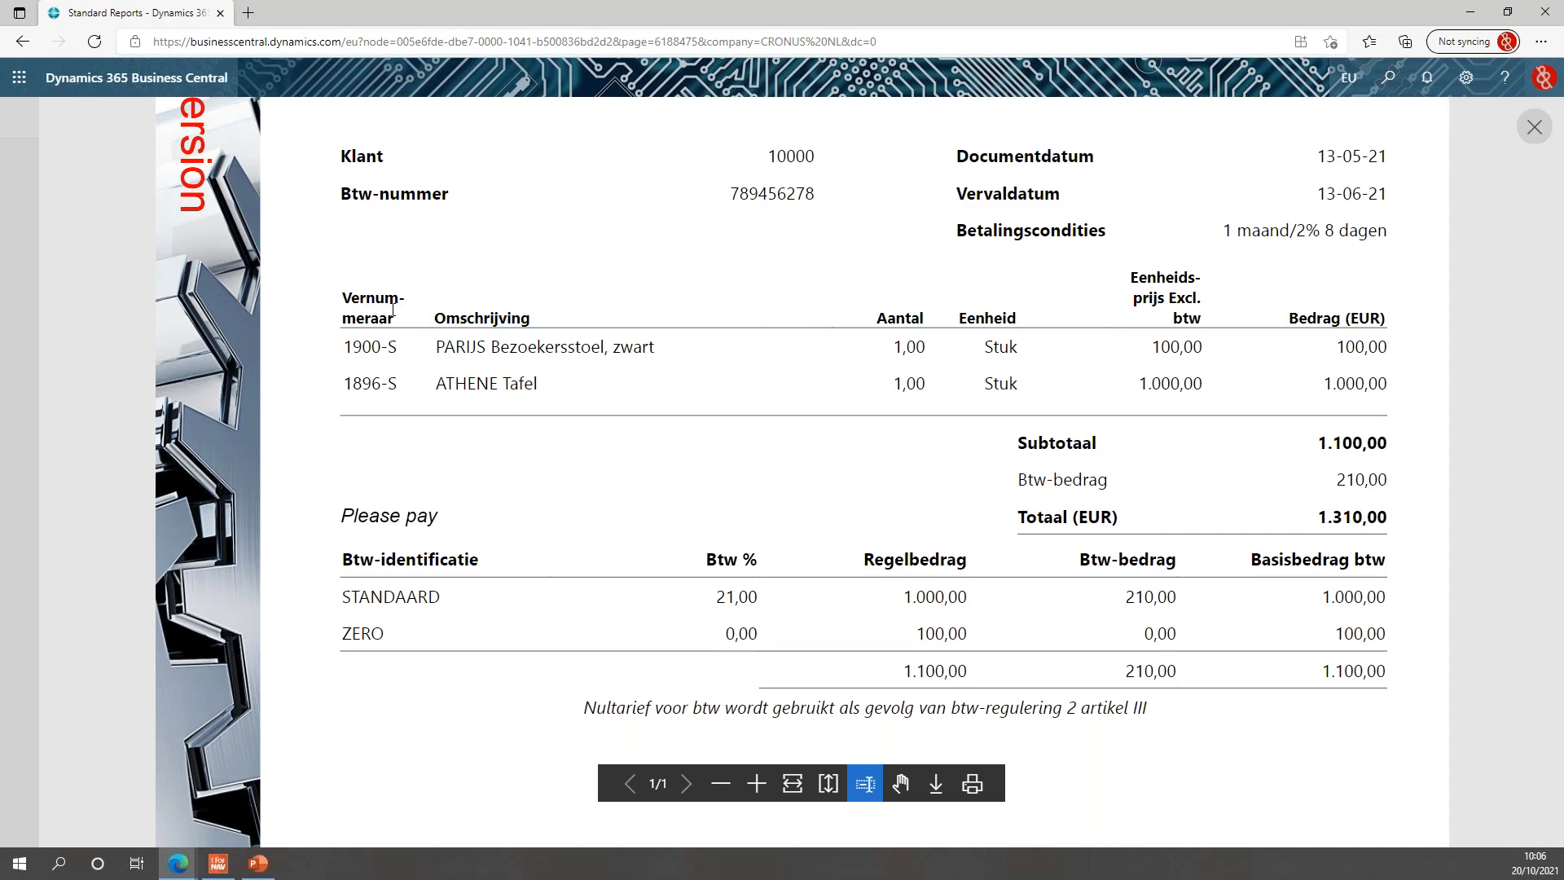
pyautogui.click(1532, 132)
# - Preview the Sales Template report for invoice 103216, examine the hyphenation of the first English column heading, and close the preview
pyautogui.click(441, 156)
pyautogui.click(448, 182)
pyautogui.click(872, 488)
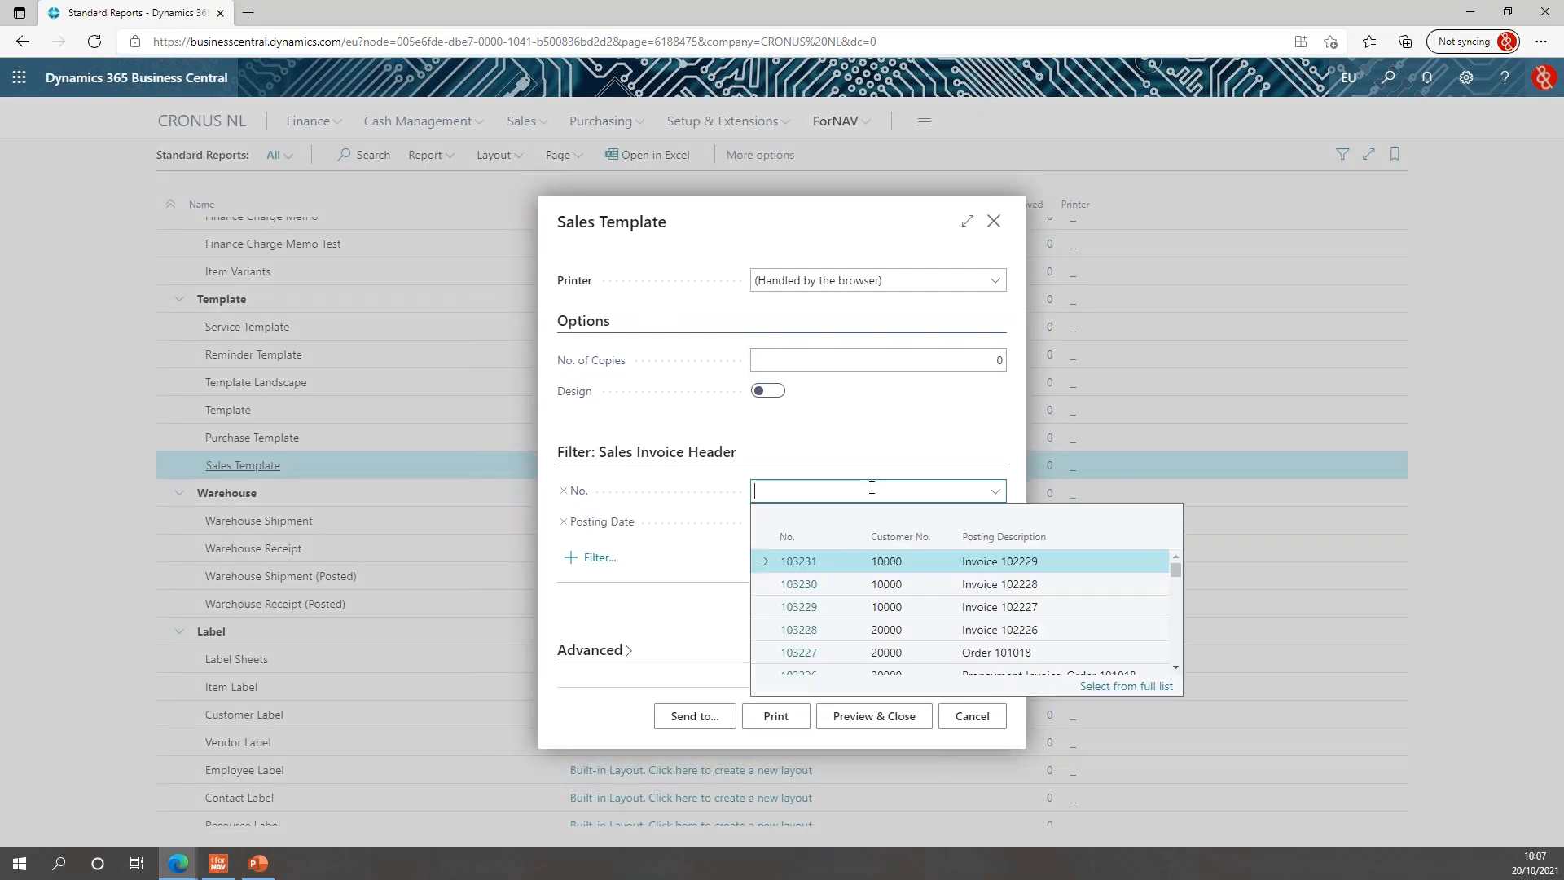
pyautogui.write('103216')
pyautogui.click(908, 717)
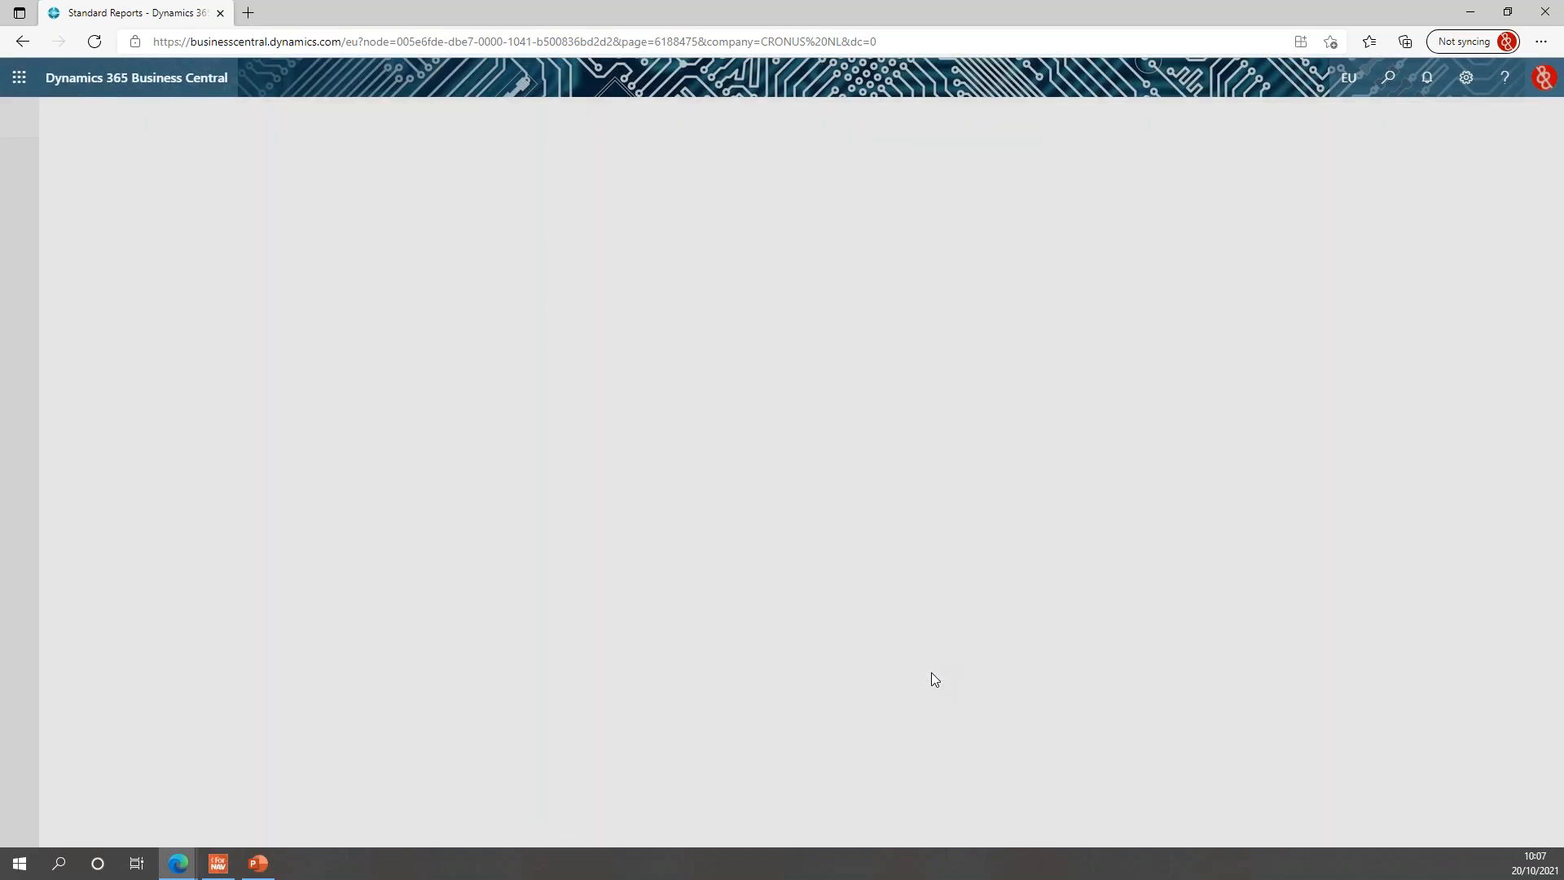
pyautogui.click(757, 783)
pyautogui.click(757, 783)
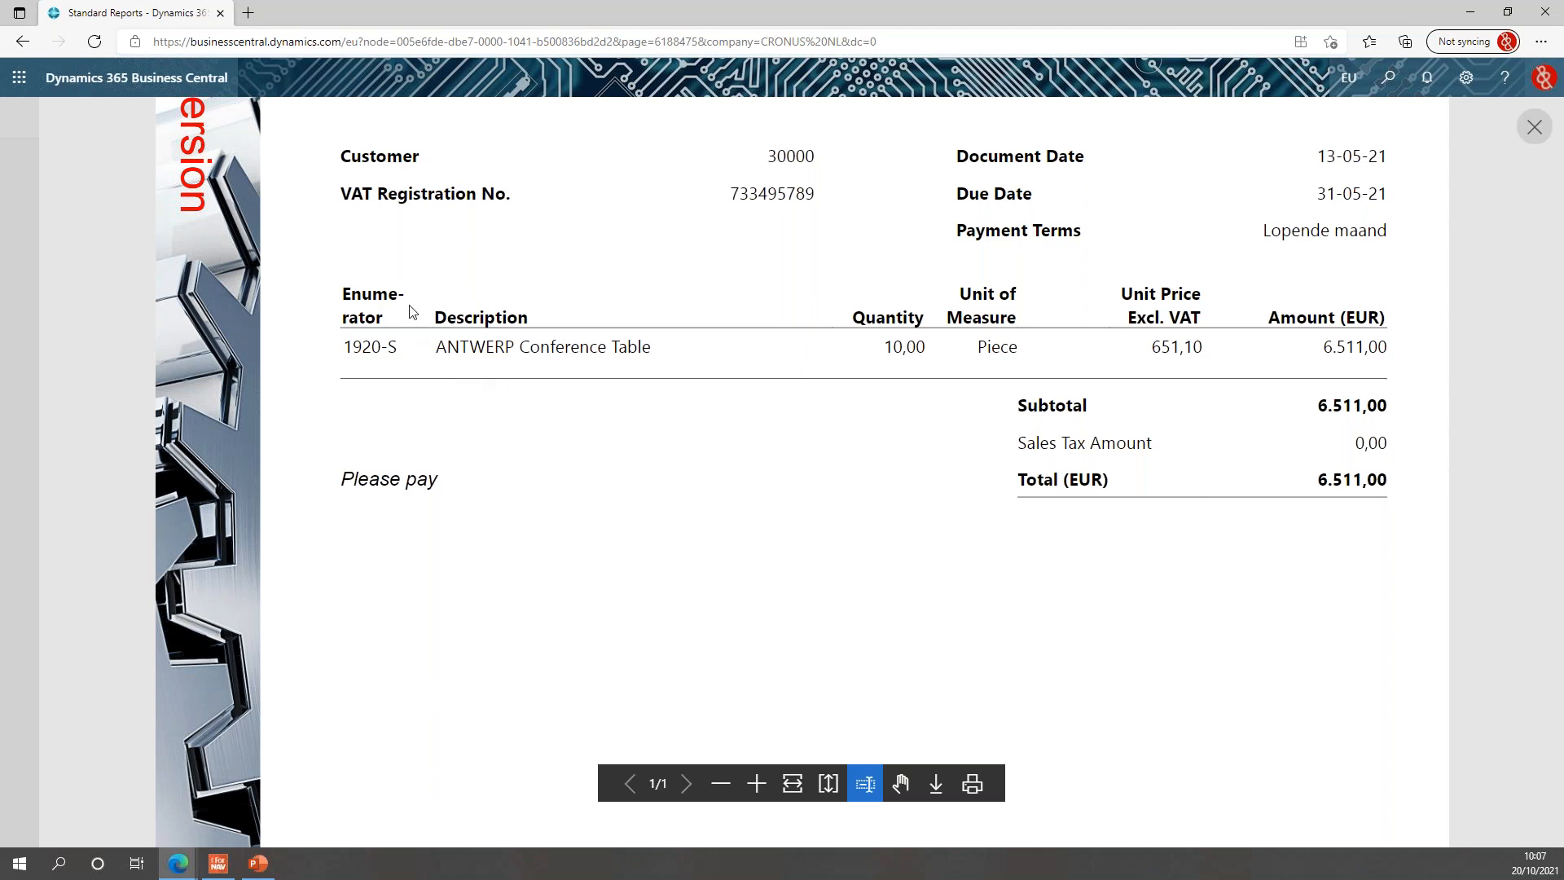
pyautogui.click(1534, 126)
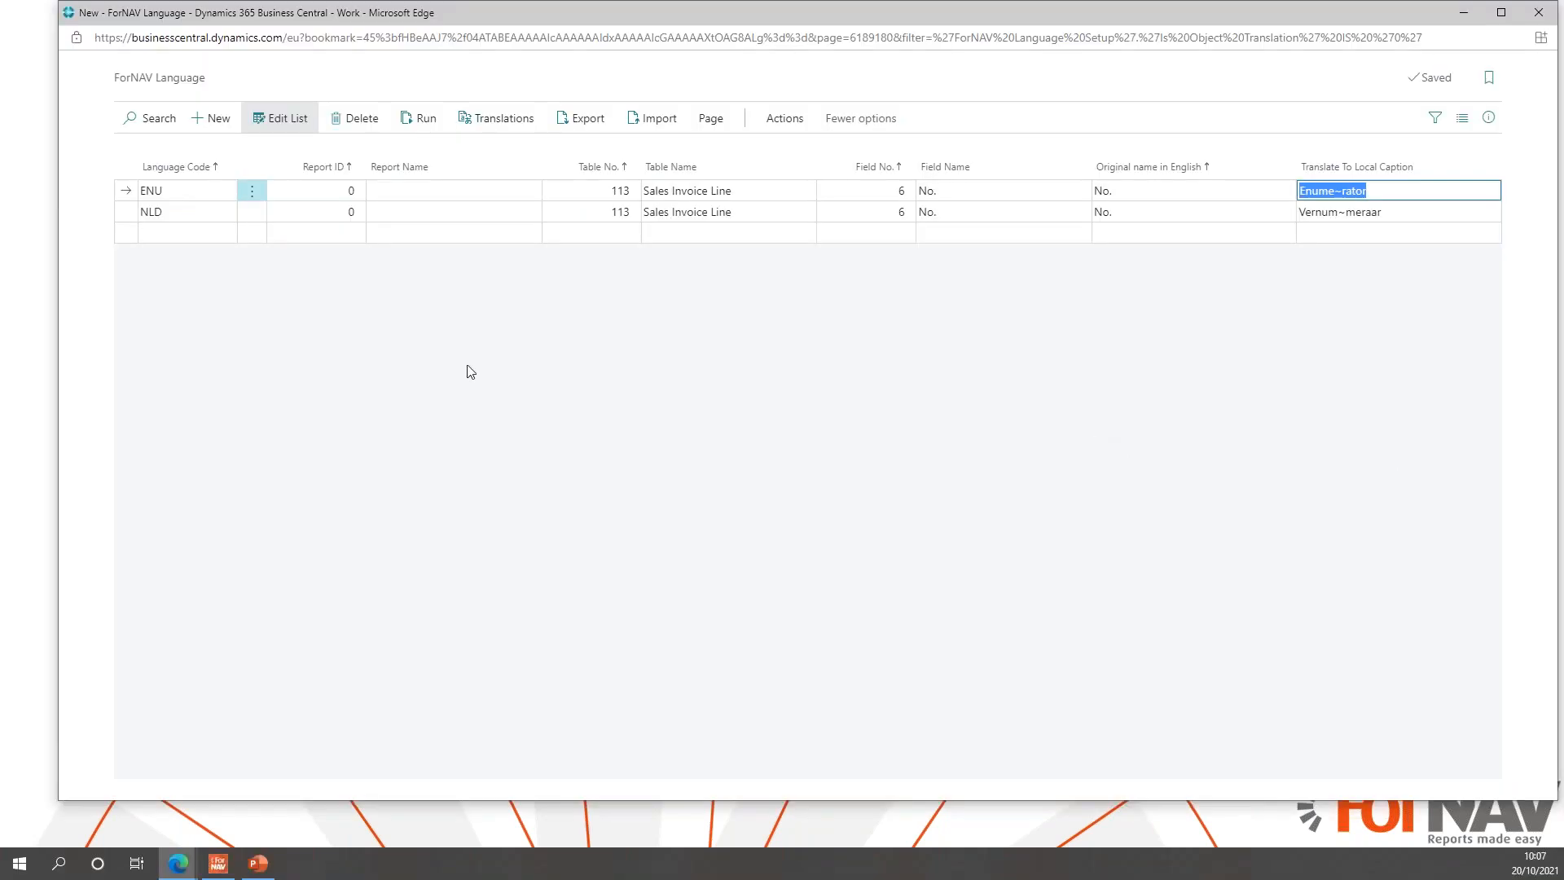
# - Add a ForNAV Language line with language code ENU and table 112, Sales Invoice Header
pyautogui.click(179, 242)
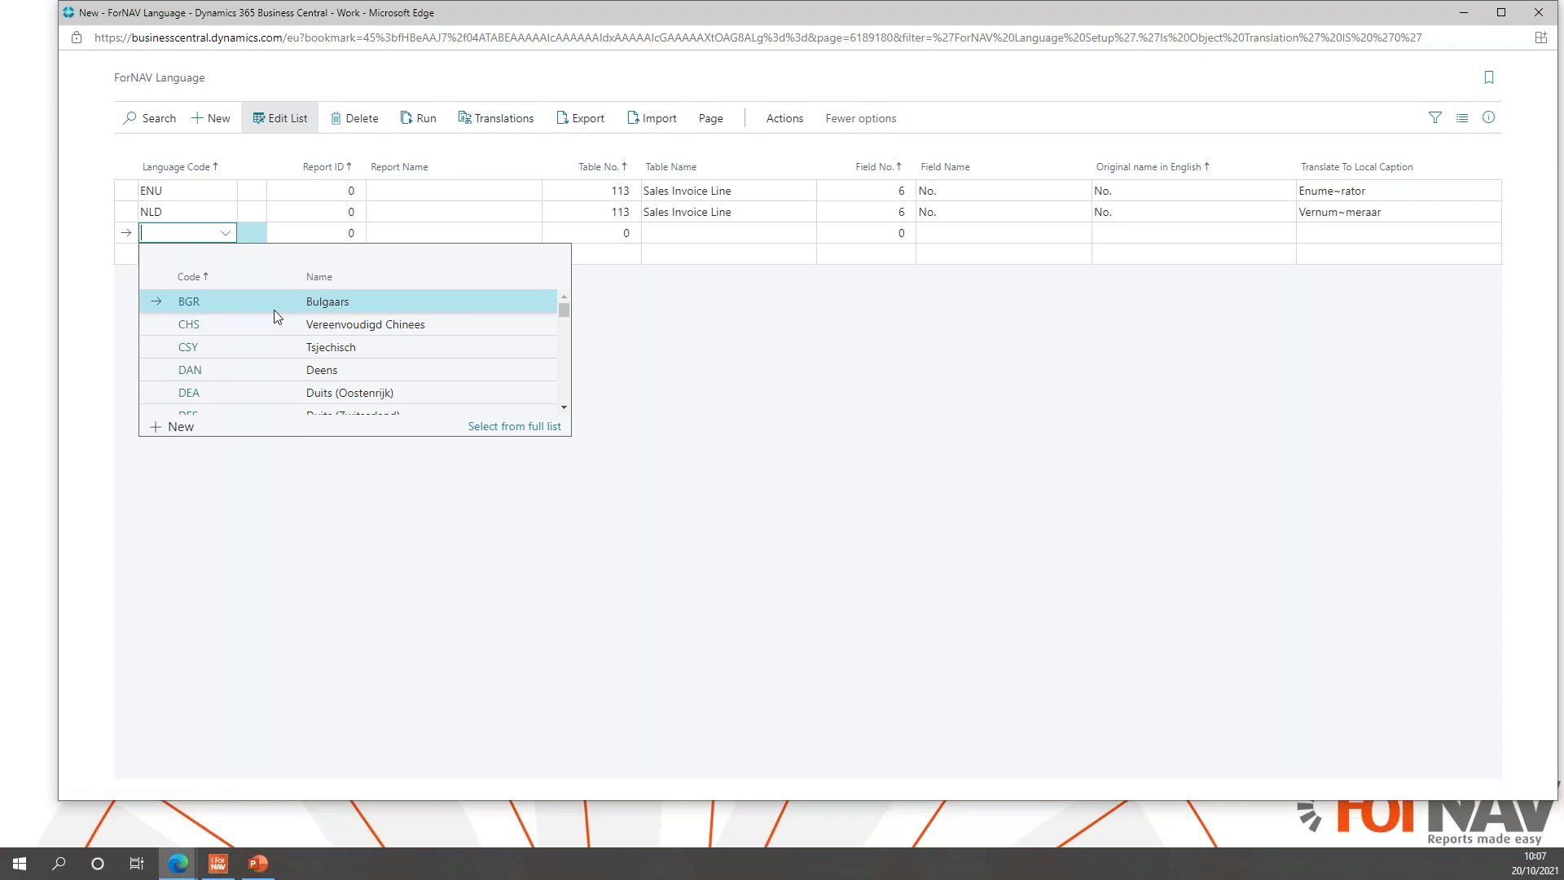
pyautogui.write('ENU')
pyautogui.press('Tab')
pyautogui.press('Tab')
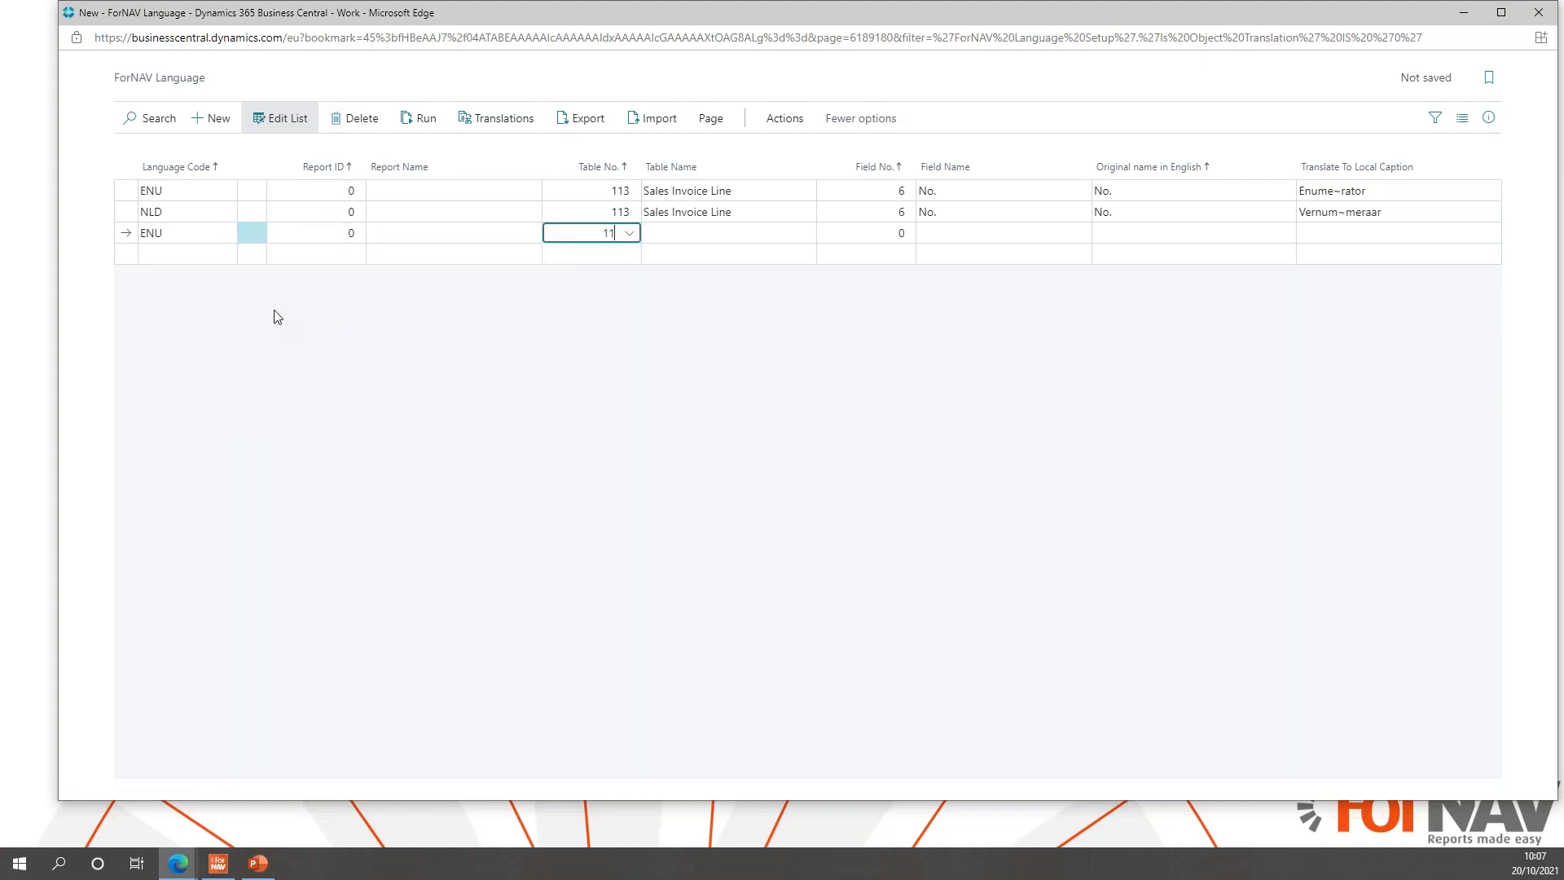
pyautogui.press('Tab')
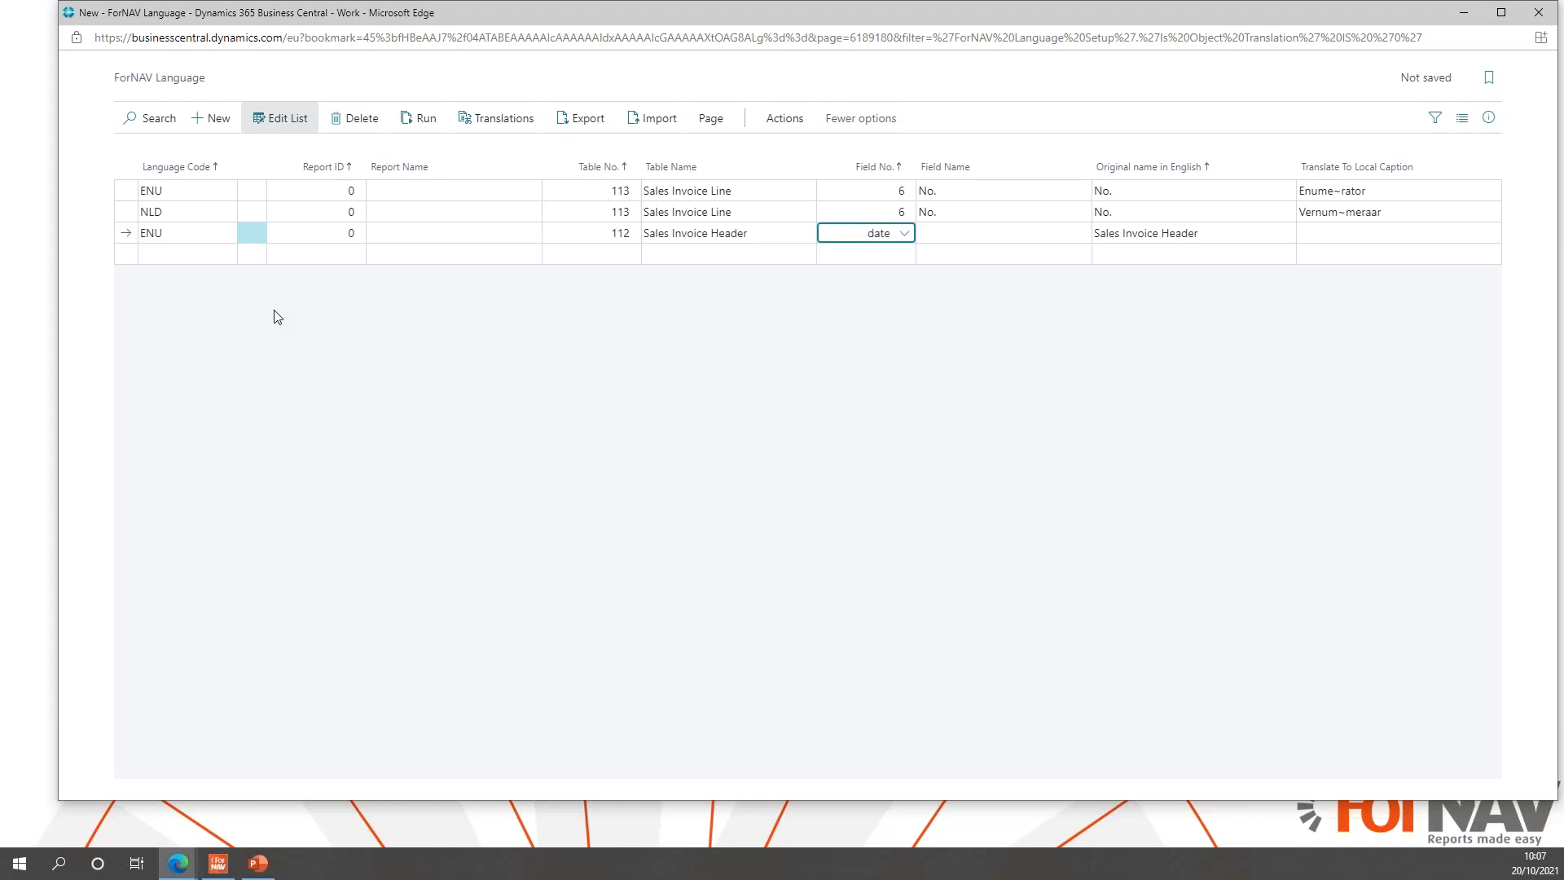
# - Choose field 99, Document Date, for the new ENU line from the fields filtered by date
pyautogui.press('Down')
pyautogui.press('Down')
pyautogui.press('Down')
pyautogui.press('Down')
pyautogui.press('Down')
pyautogui.press('Down')
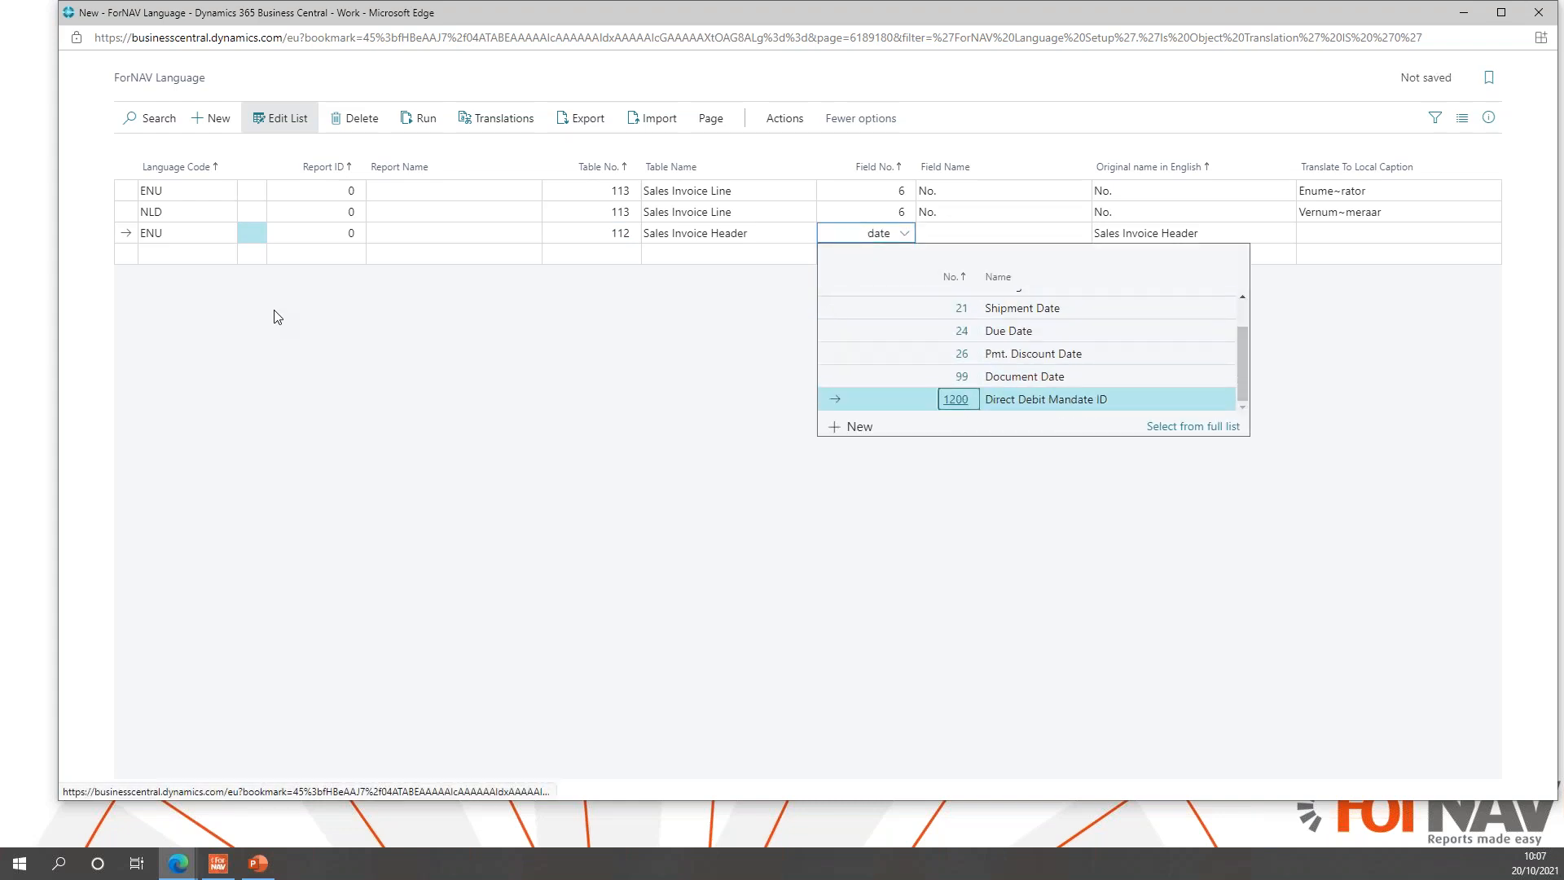
pyautogui.press('Up')
pyautogui.press('Return')
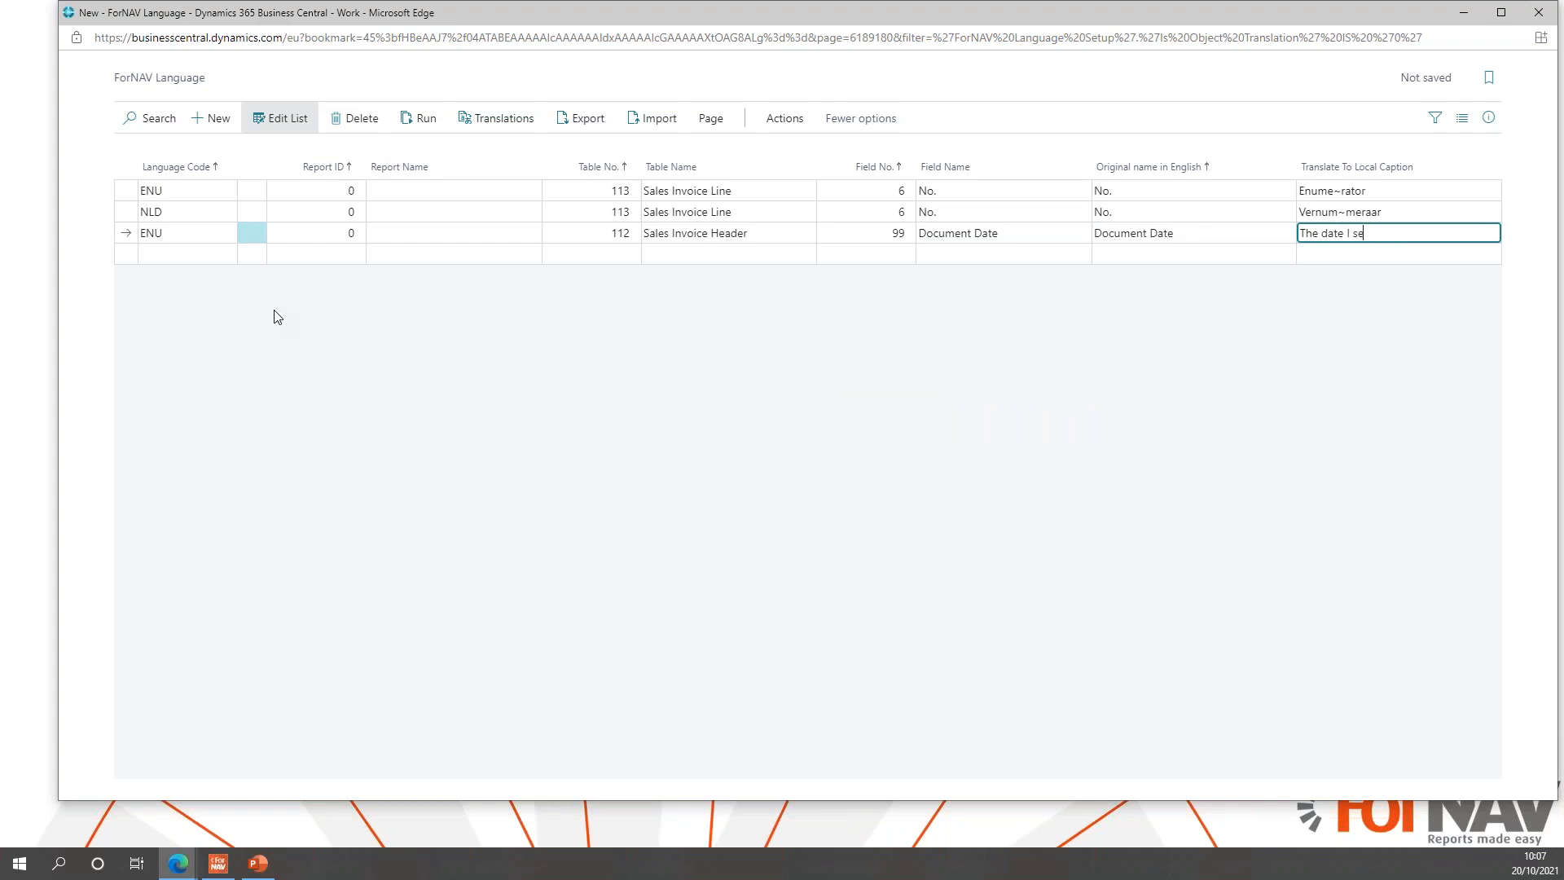
# - Set the Document Date line's local caption to "The date I sent my Invoice" and save the line
pyautogui.write('The date I sent my Invoice')
pyautogui.press('Up')
pyautogui.press('Down')
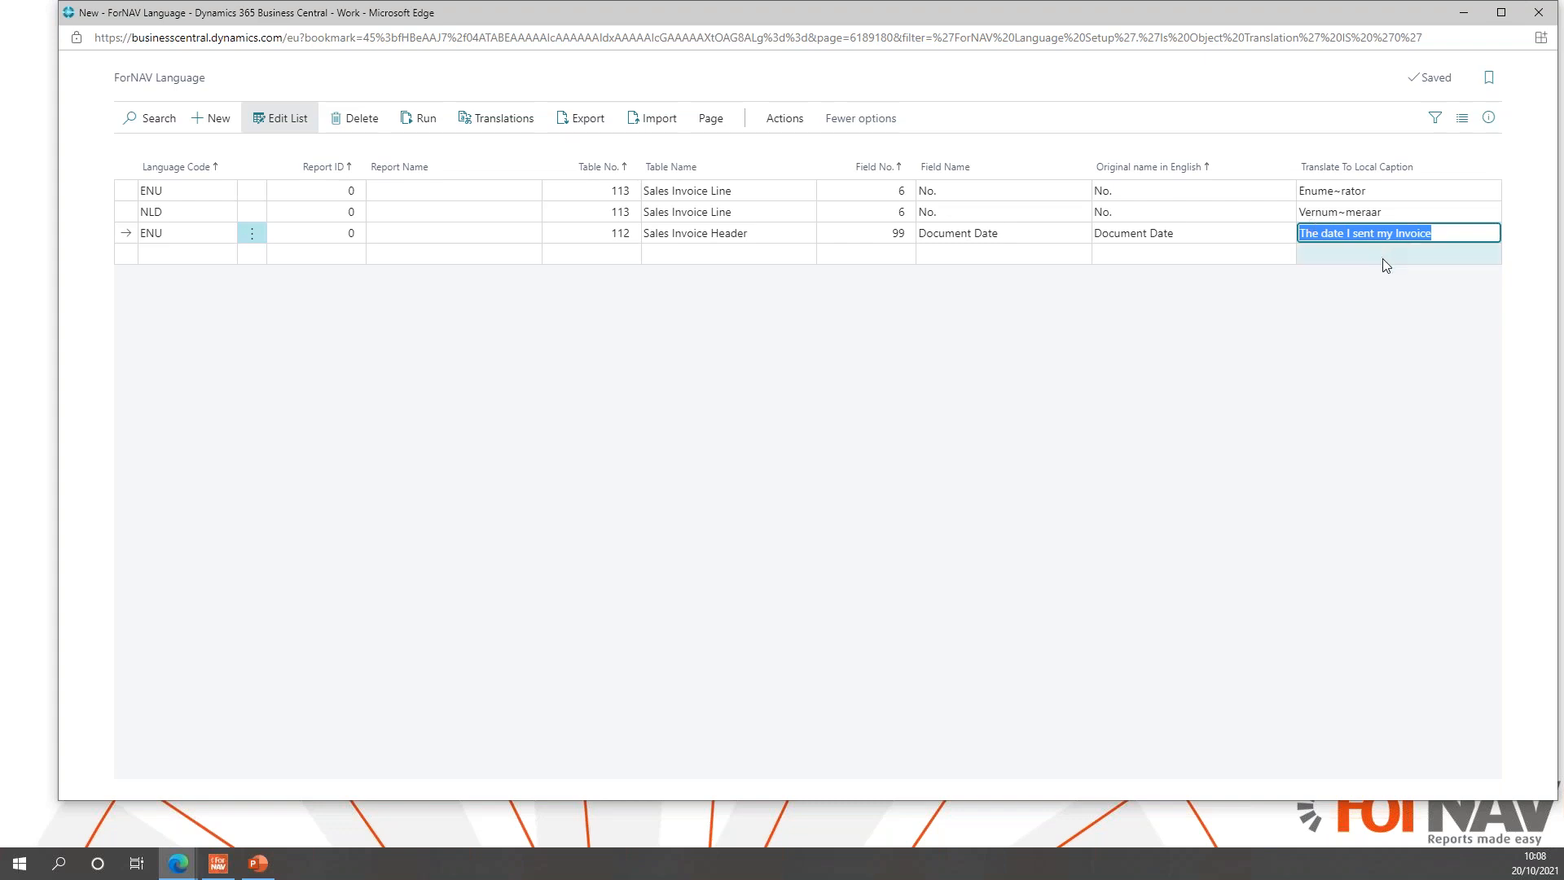
pyautogui.click(1421, 294)
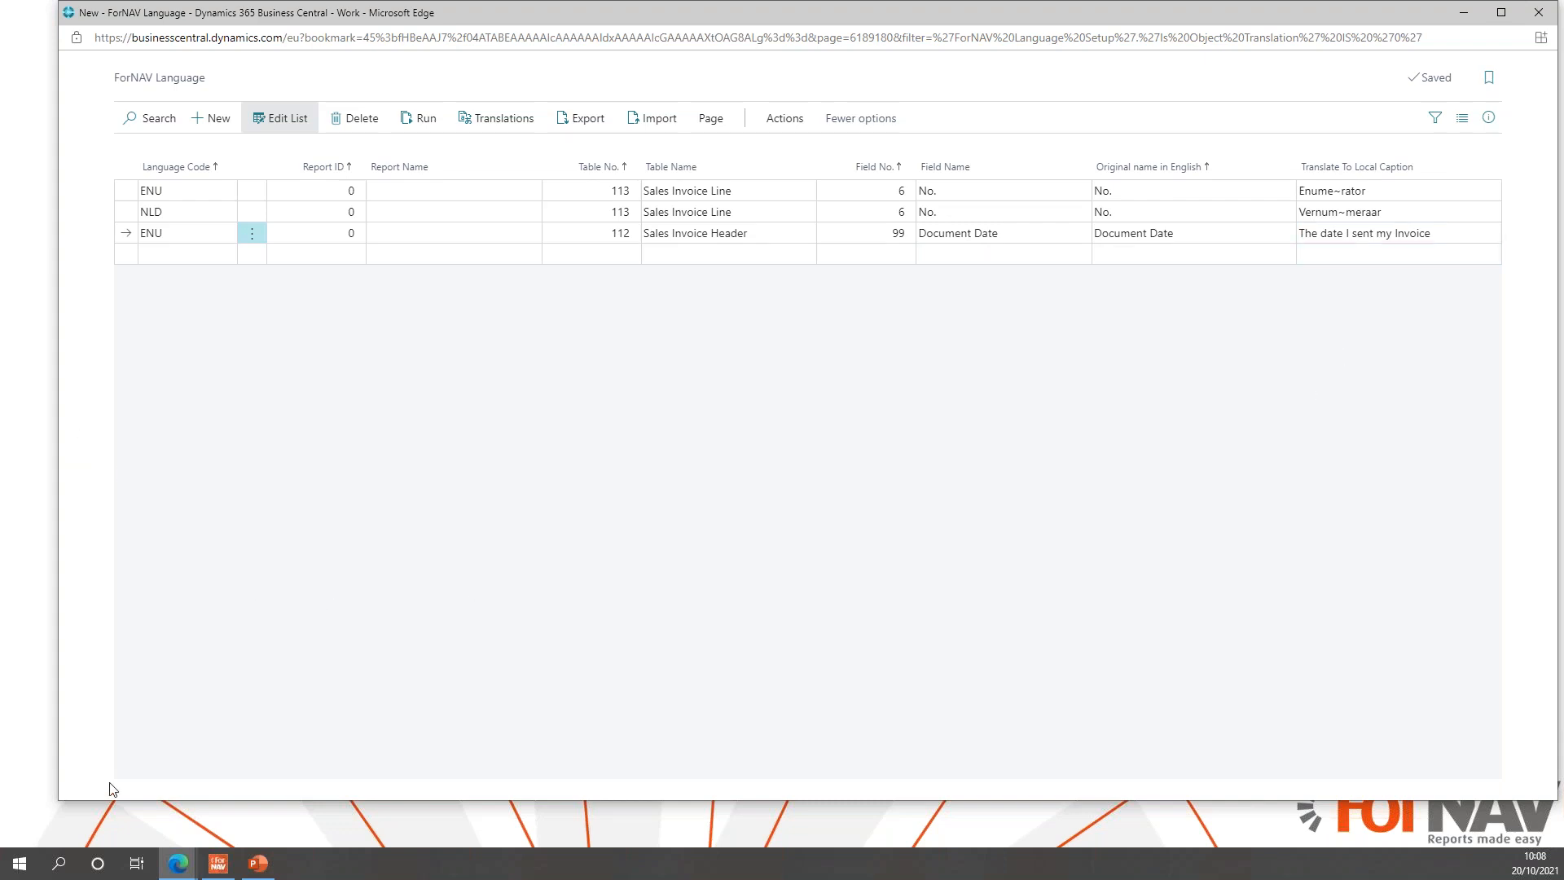
# - Return to the Standard Reports list, preview the Sales Template for invoice 103216, examine the document date caption, and close the preview
pyautogui.moveTo(179, 863)
pyautogui.click(105, 814)
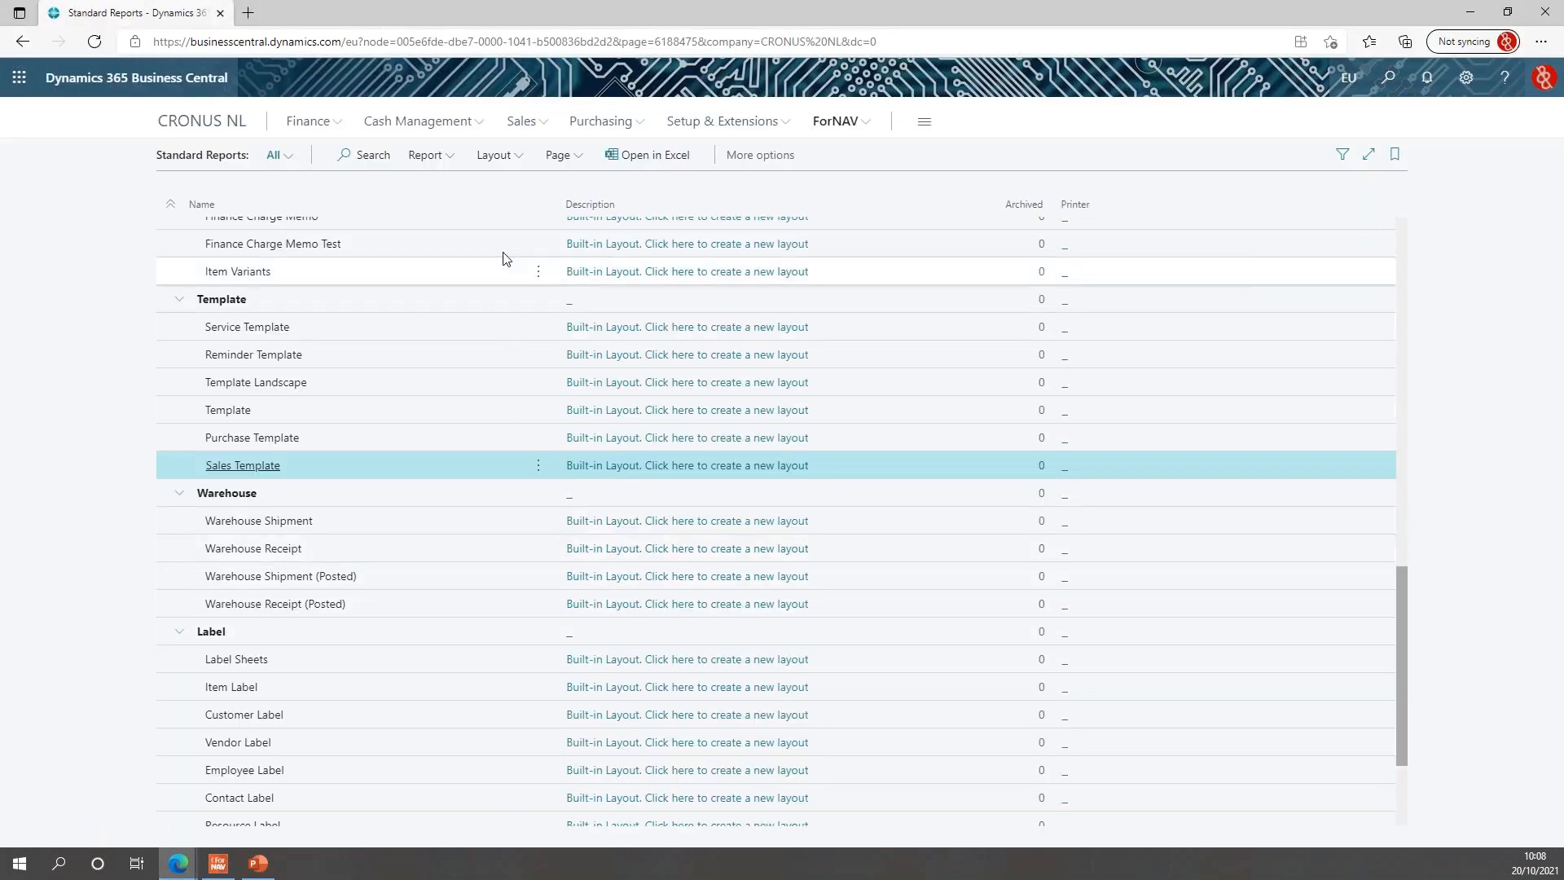
pyautogui.click(430, 155)
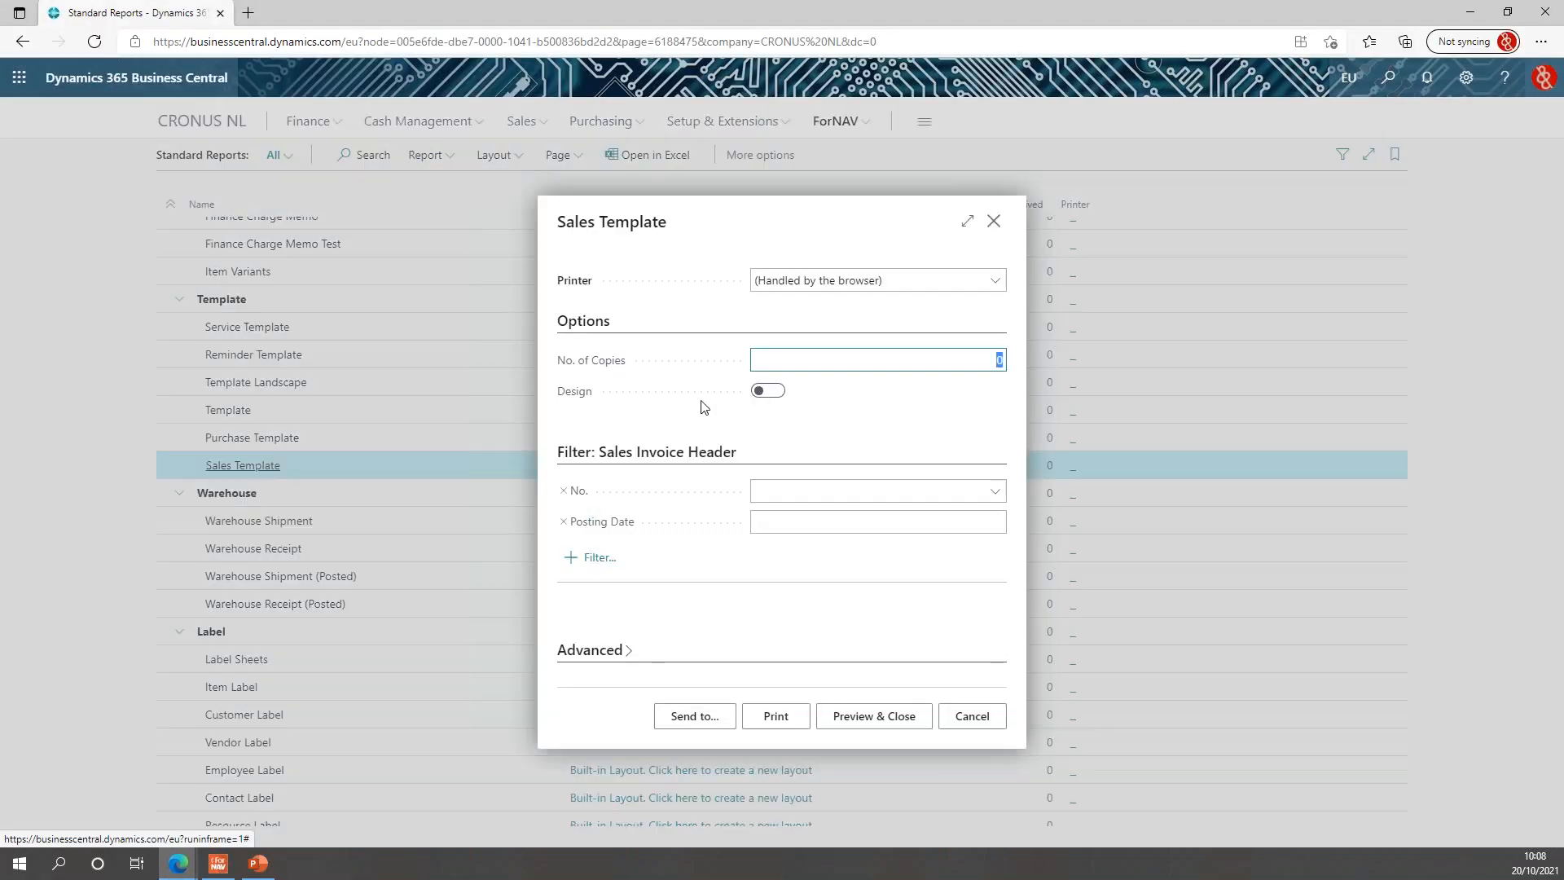
pyautogui.click(919, 499)
pyautogui.write('1')
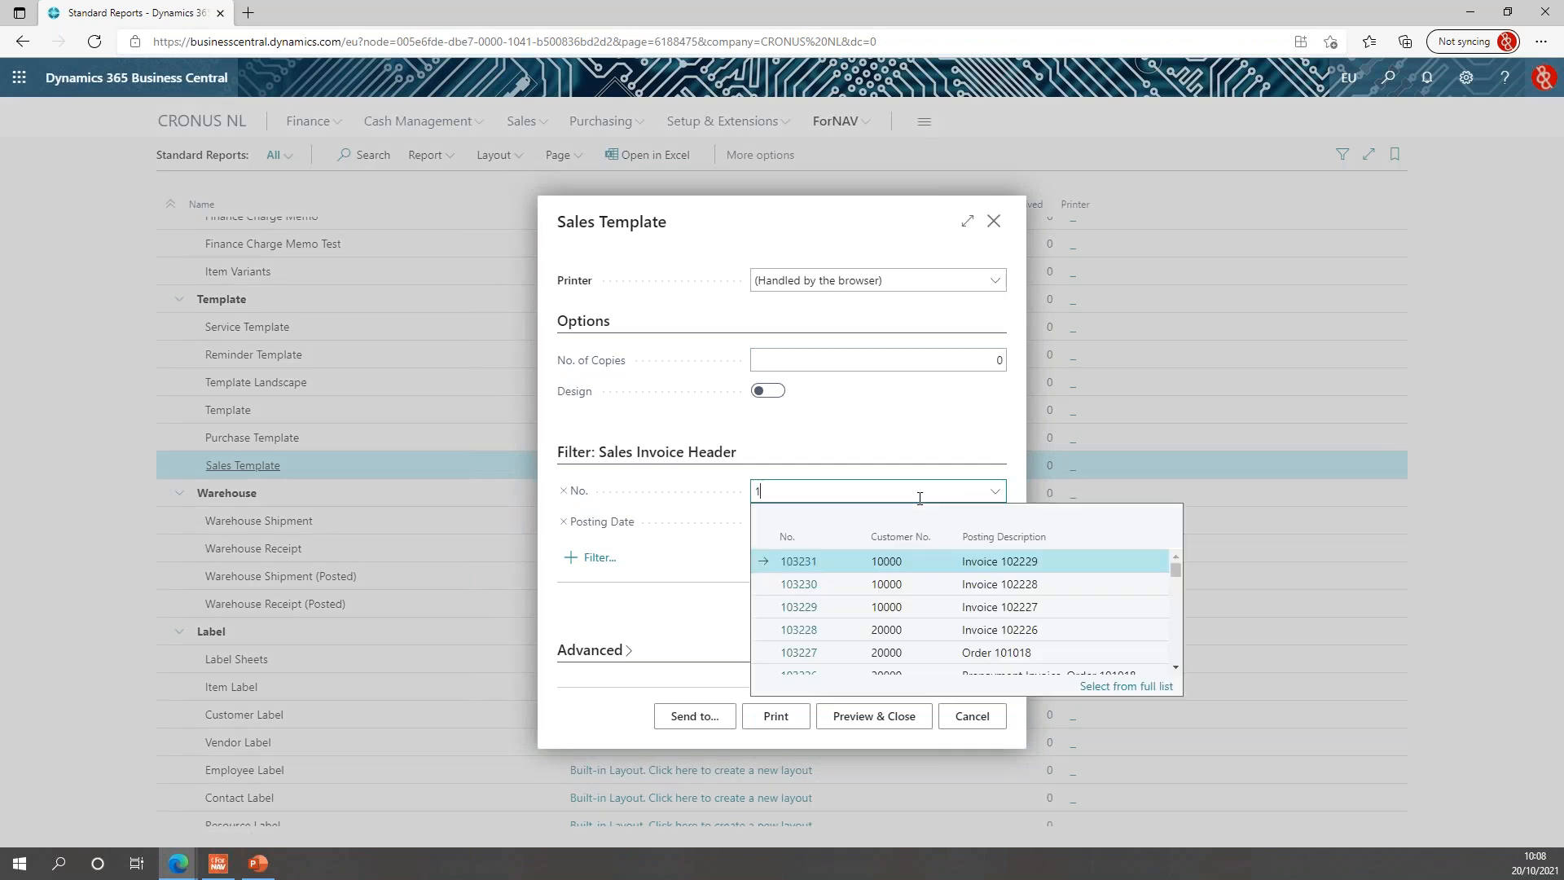
pyautogui.write('03228')
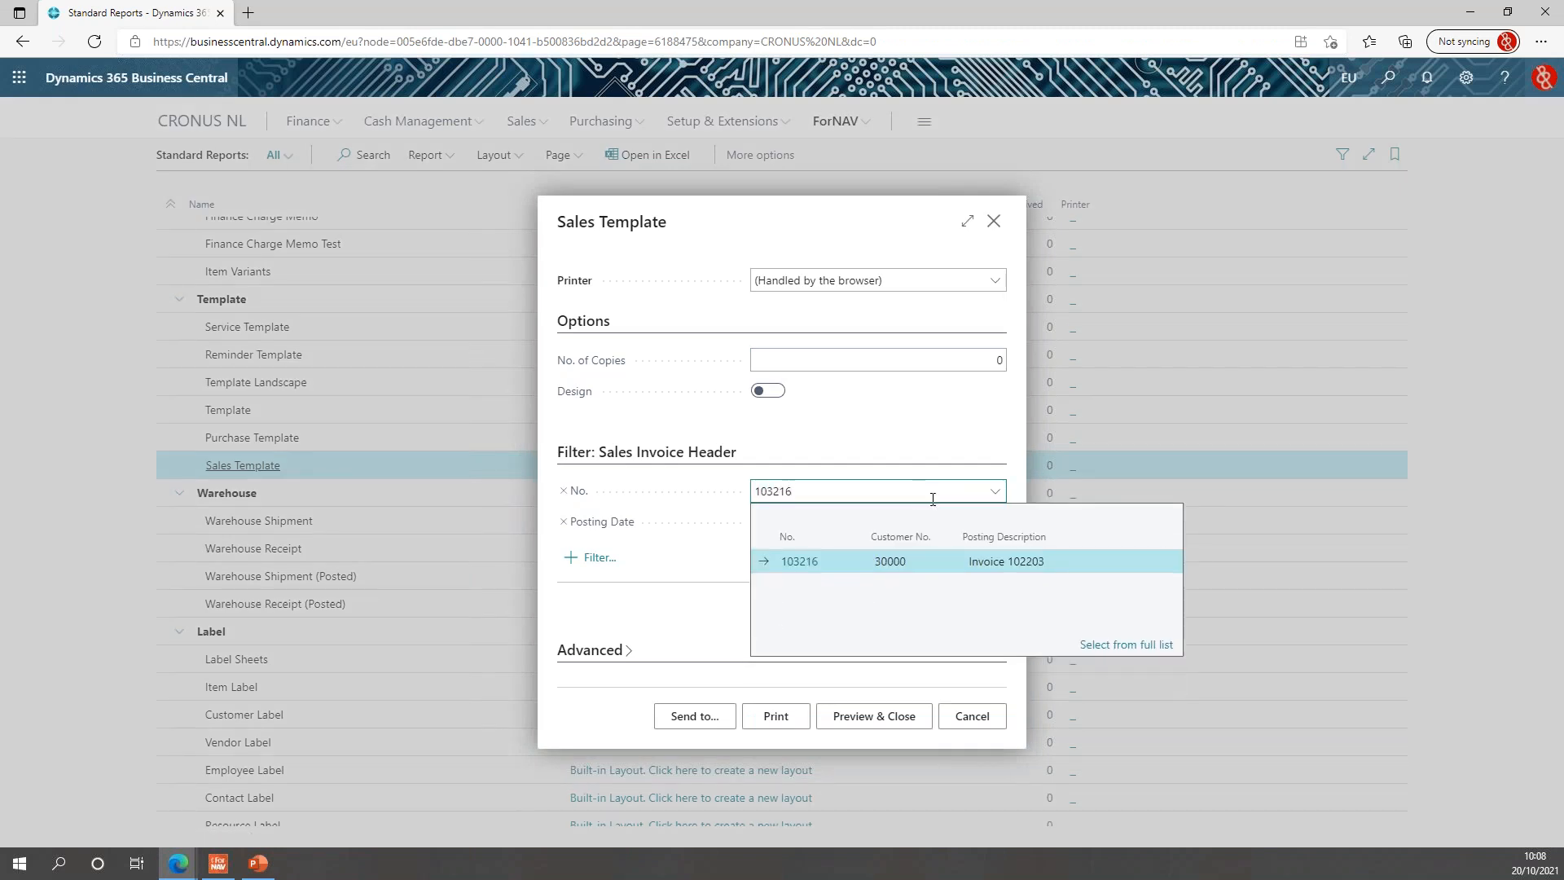
pyautogui.click(923, 716)
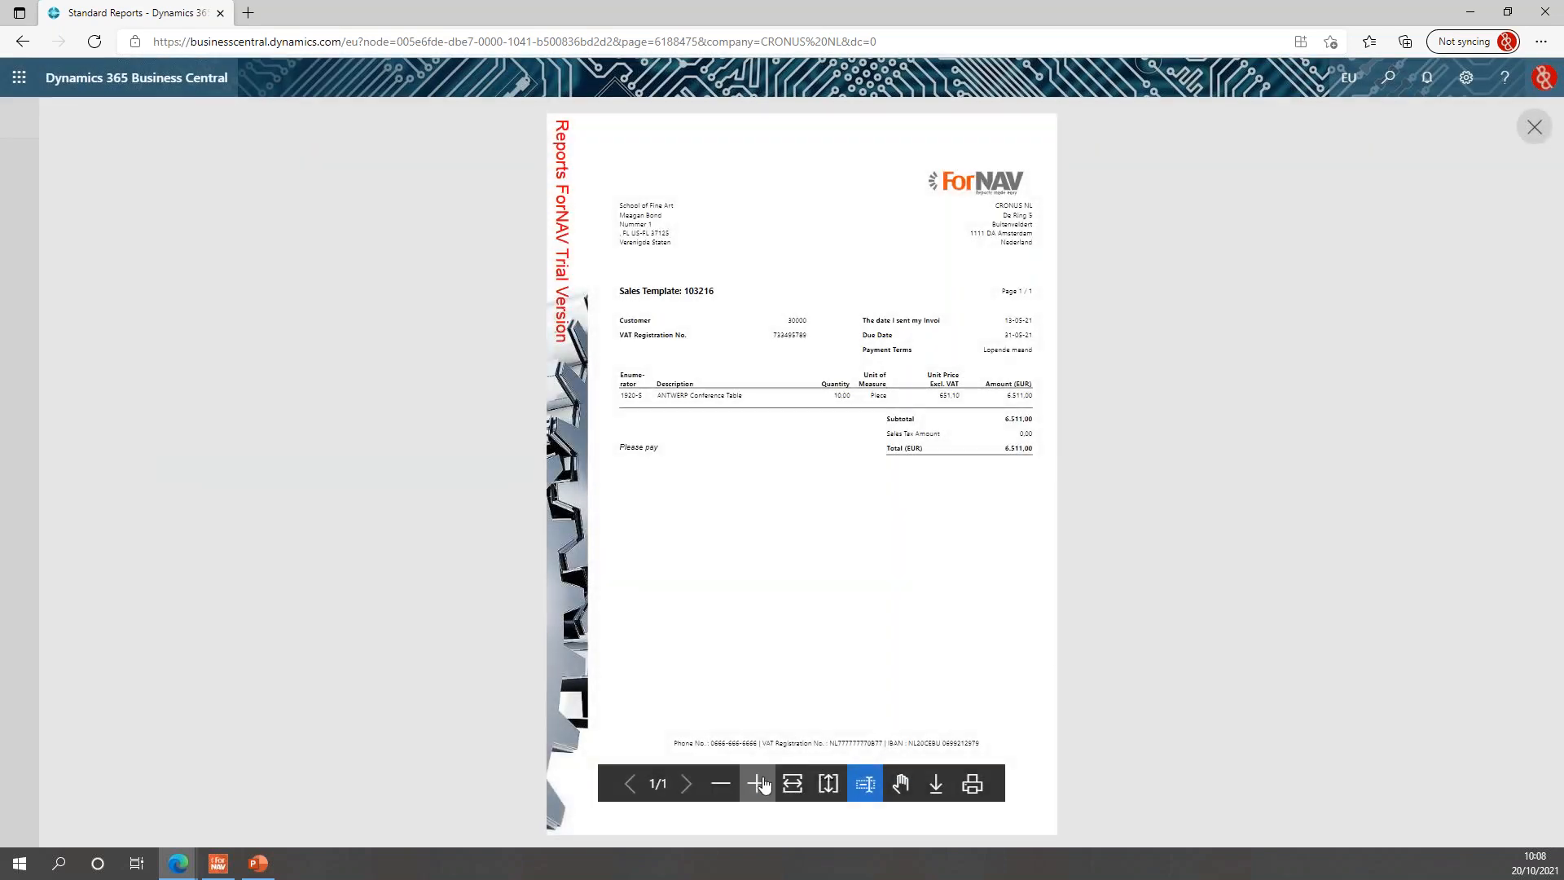
pyautogui.click(757, 783)
pyautogui.scroll(3, 1190, 549)
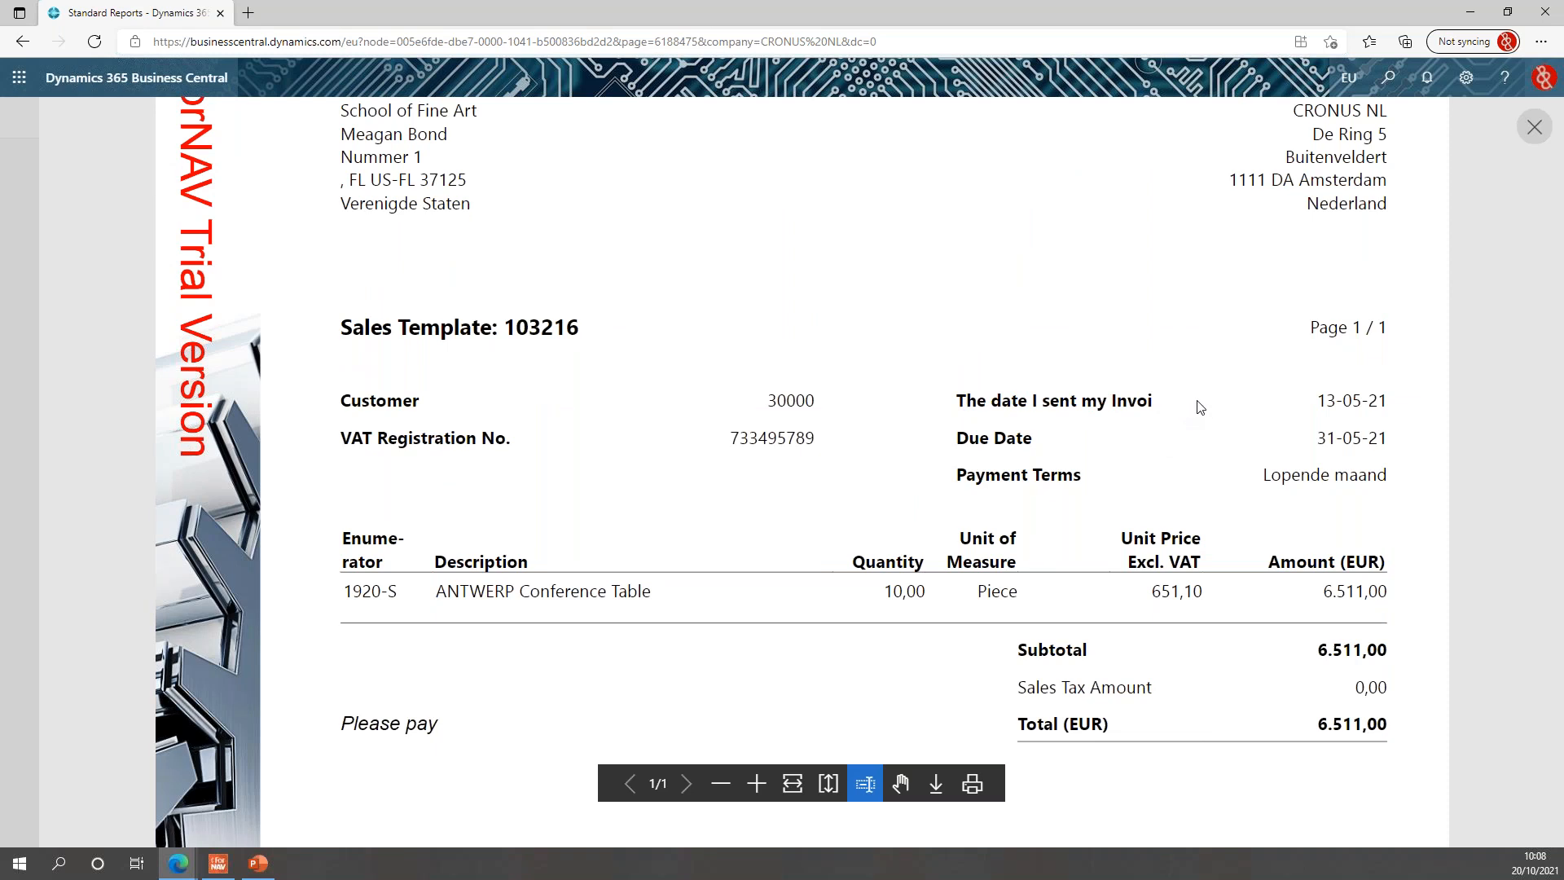
pyautogui.click(1533, 128)
# - Create a new layout for the Sales Template report and open the downloaded 6189000.fornavdesign file in the ForNAV designer
pyautogui.click(788, 465)
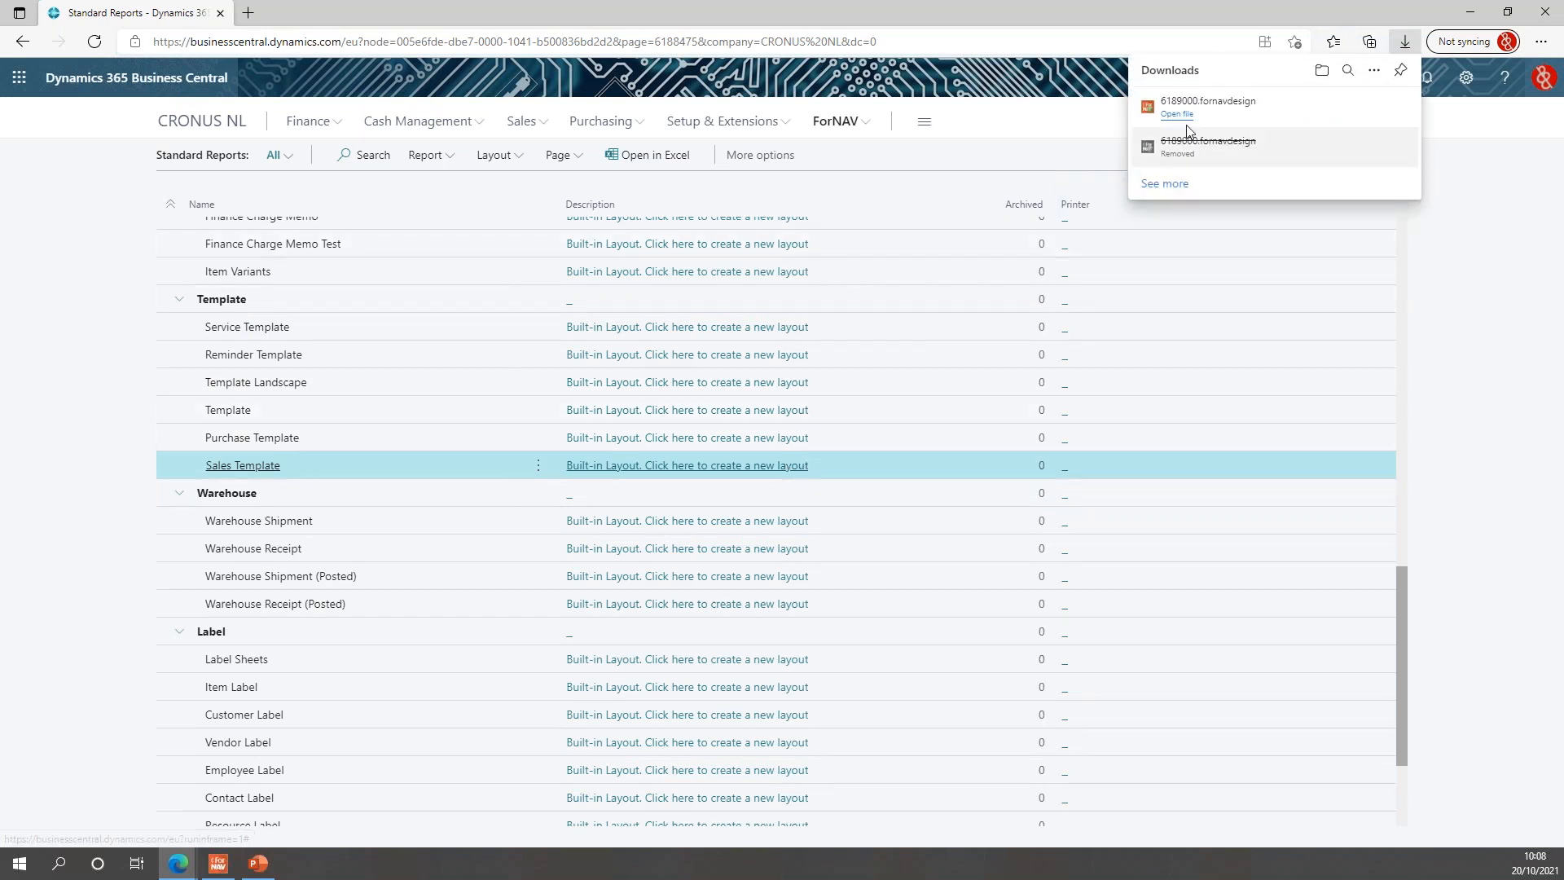
pyautogui.click(1214, 114)
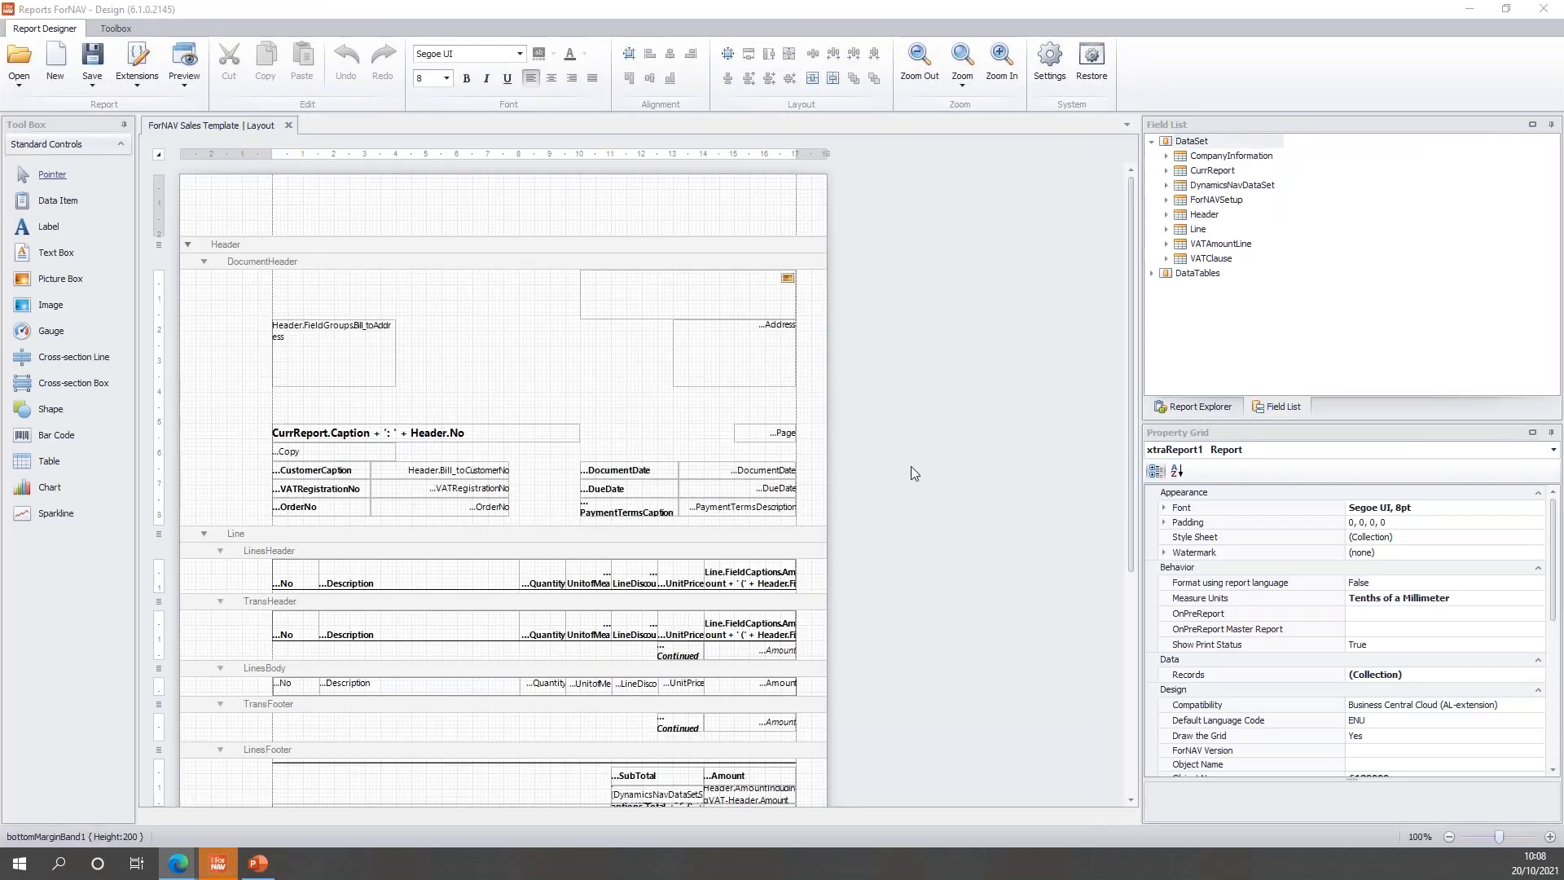
# - Give the DocumentDate caption text box in the document header a yellow background (255, 255, 0)
pyautogui.scroll(4, 914, 489)
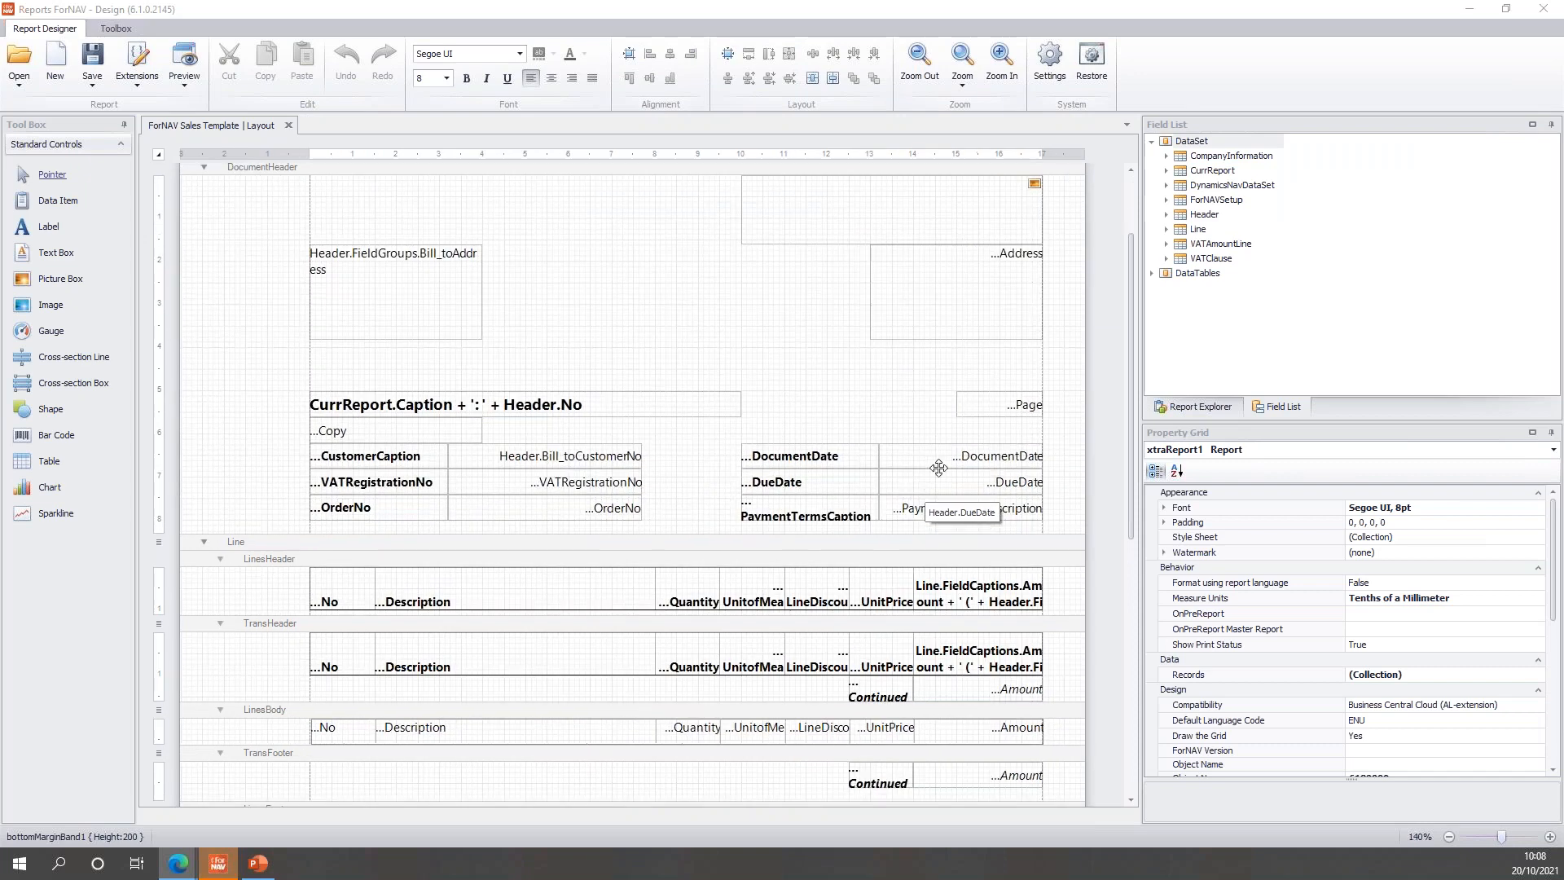
pyautogui.click(780, 463)
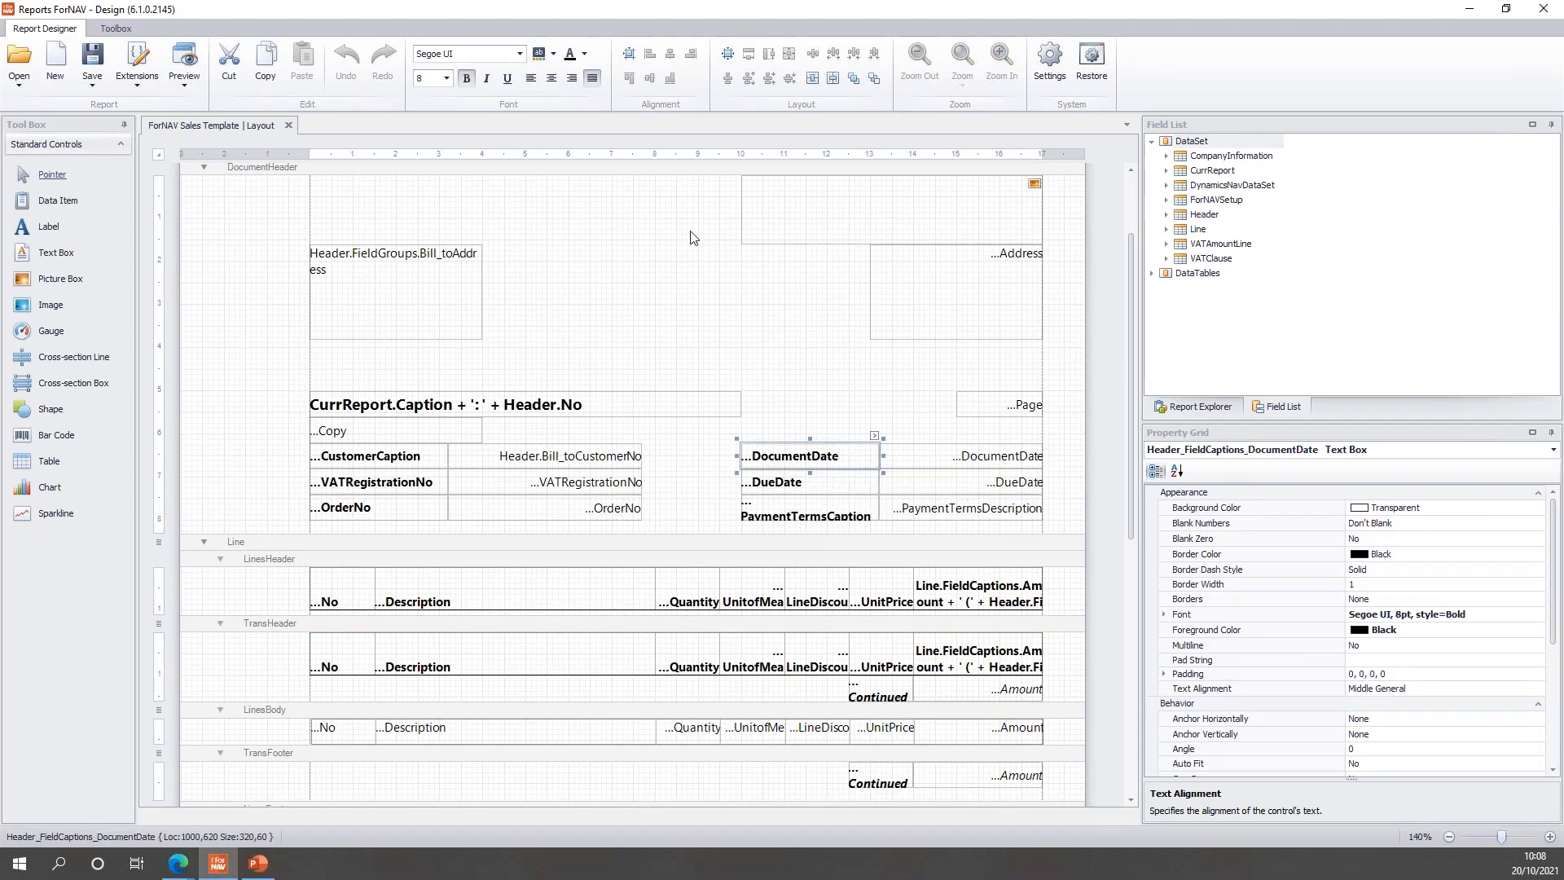
pyautogui.click(541, 54)
pyautogui.click(553, 53)
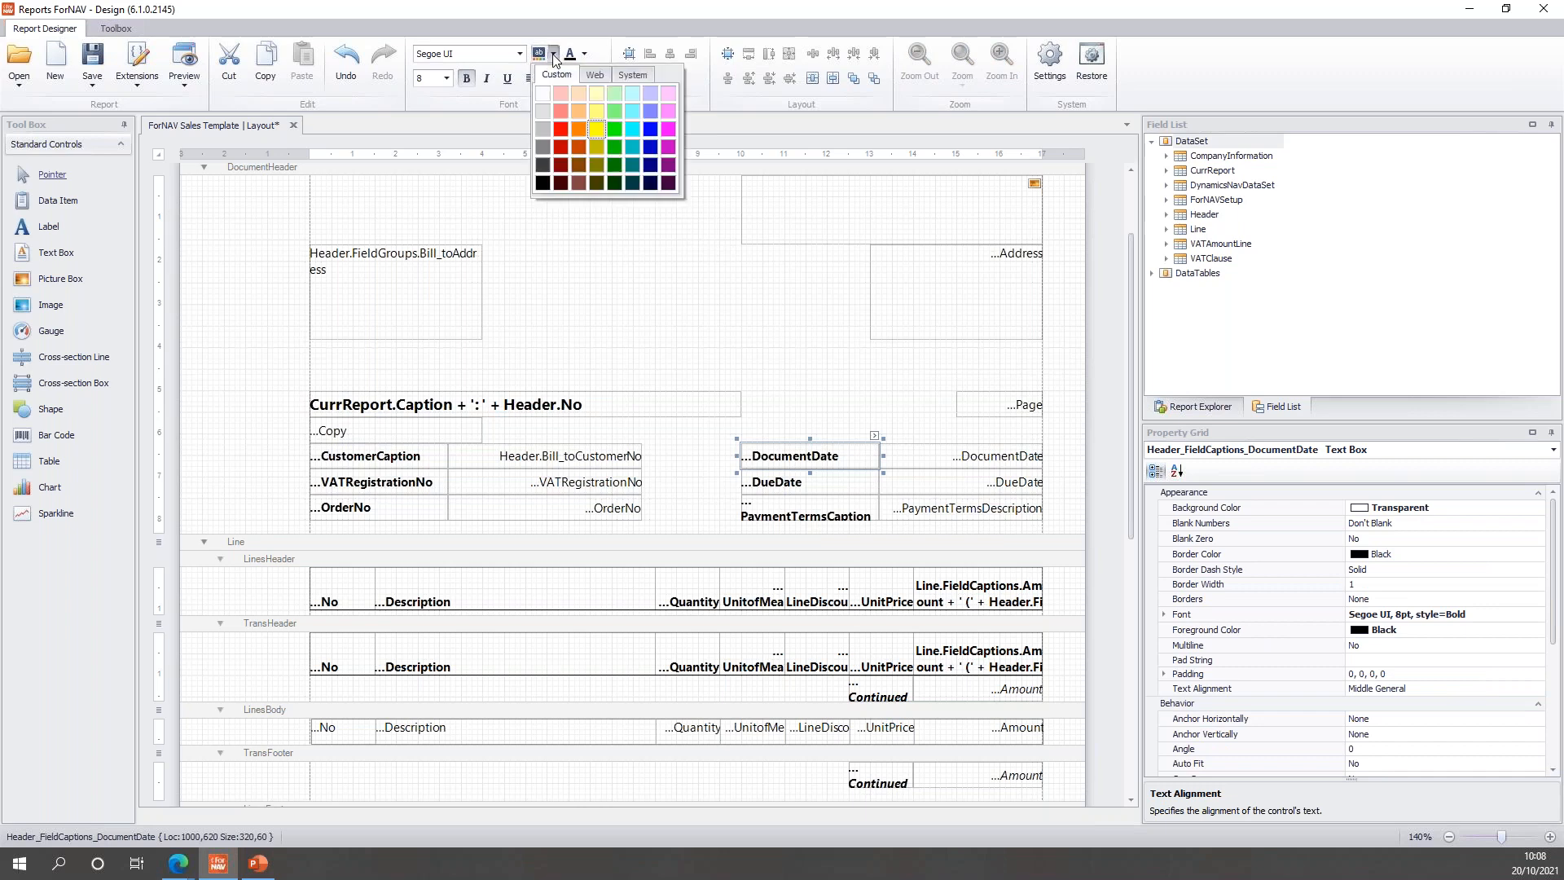
pyautogui.click(592, 128)
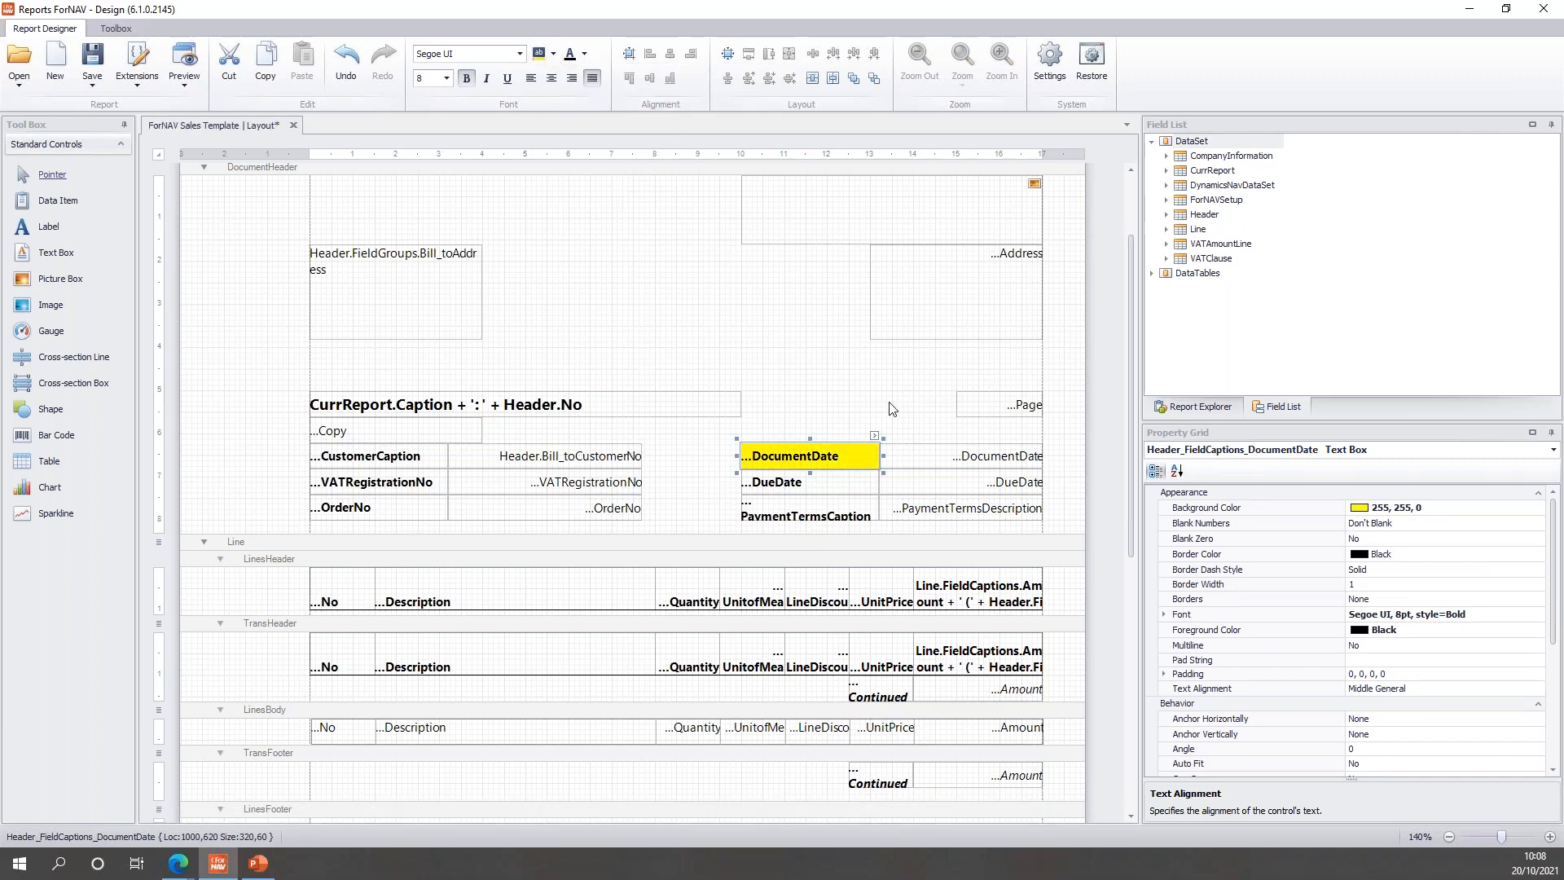
# - Give the No caption cell in the LinesHeader section a yellow background (255, 255, 0)
pyautogui.click(338, 604)
pyautogui.click(338, 604)
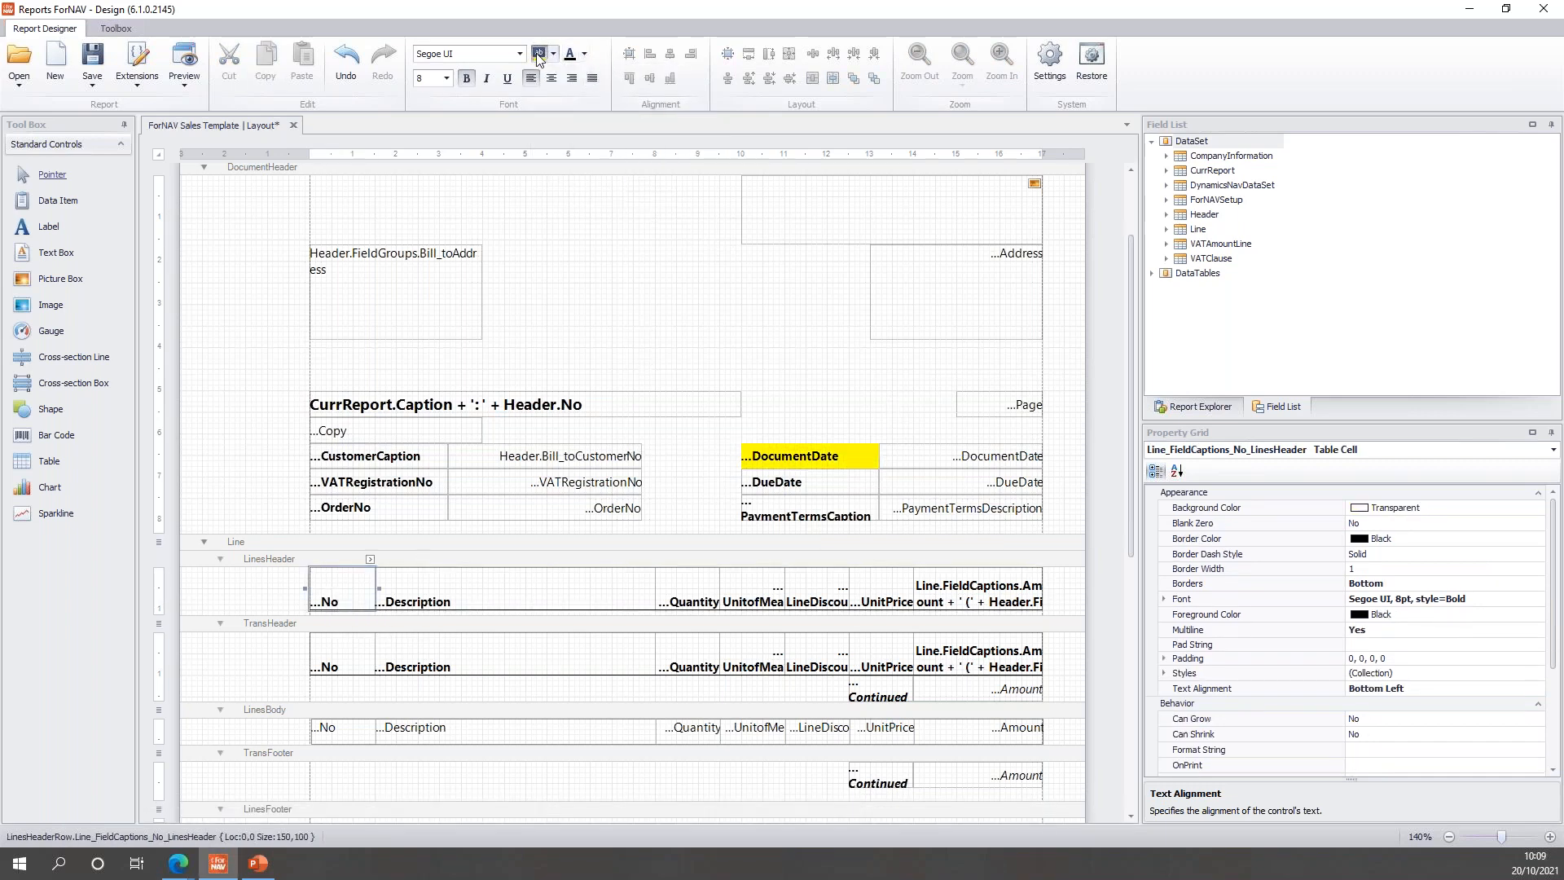
pyautogui.click(541, 54)
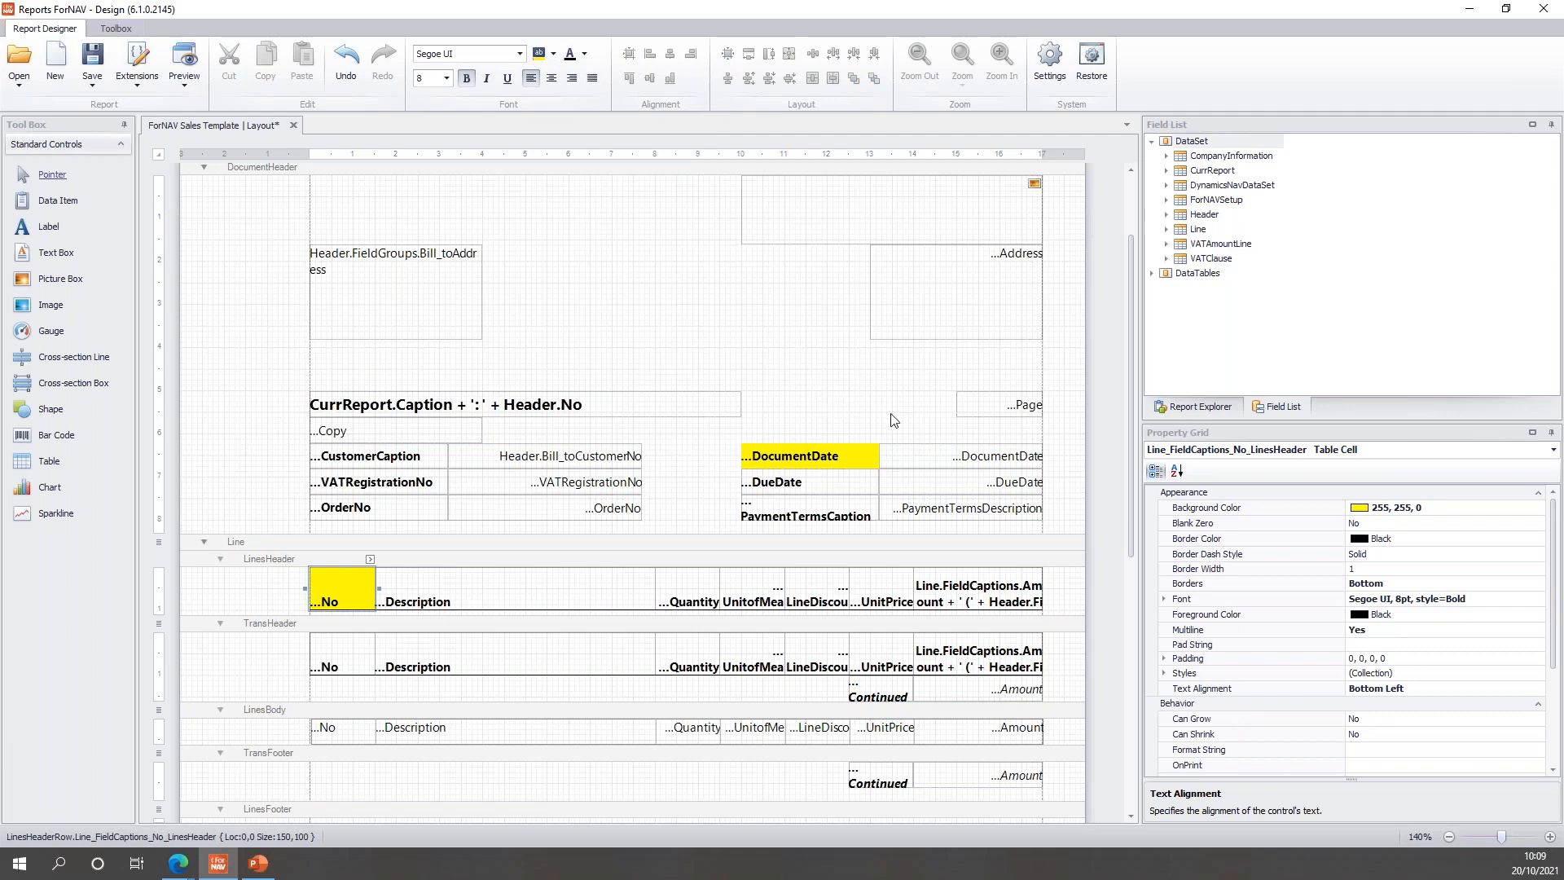
pyautogui.click(845, 425)
# - Set Can Grow to Yes and Text Alignment to Top Left for the DocumentDate caption text box in the document header
pyautogui.click(806, 458)
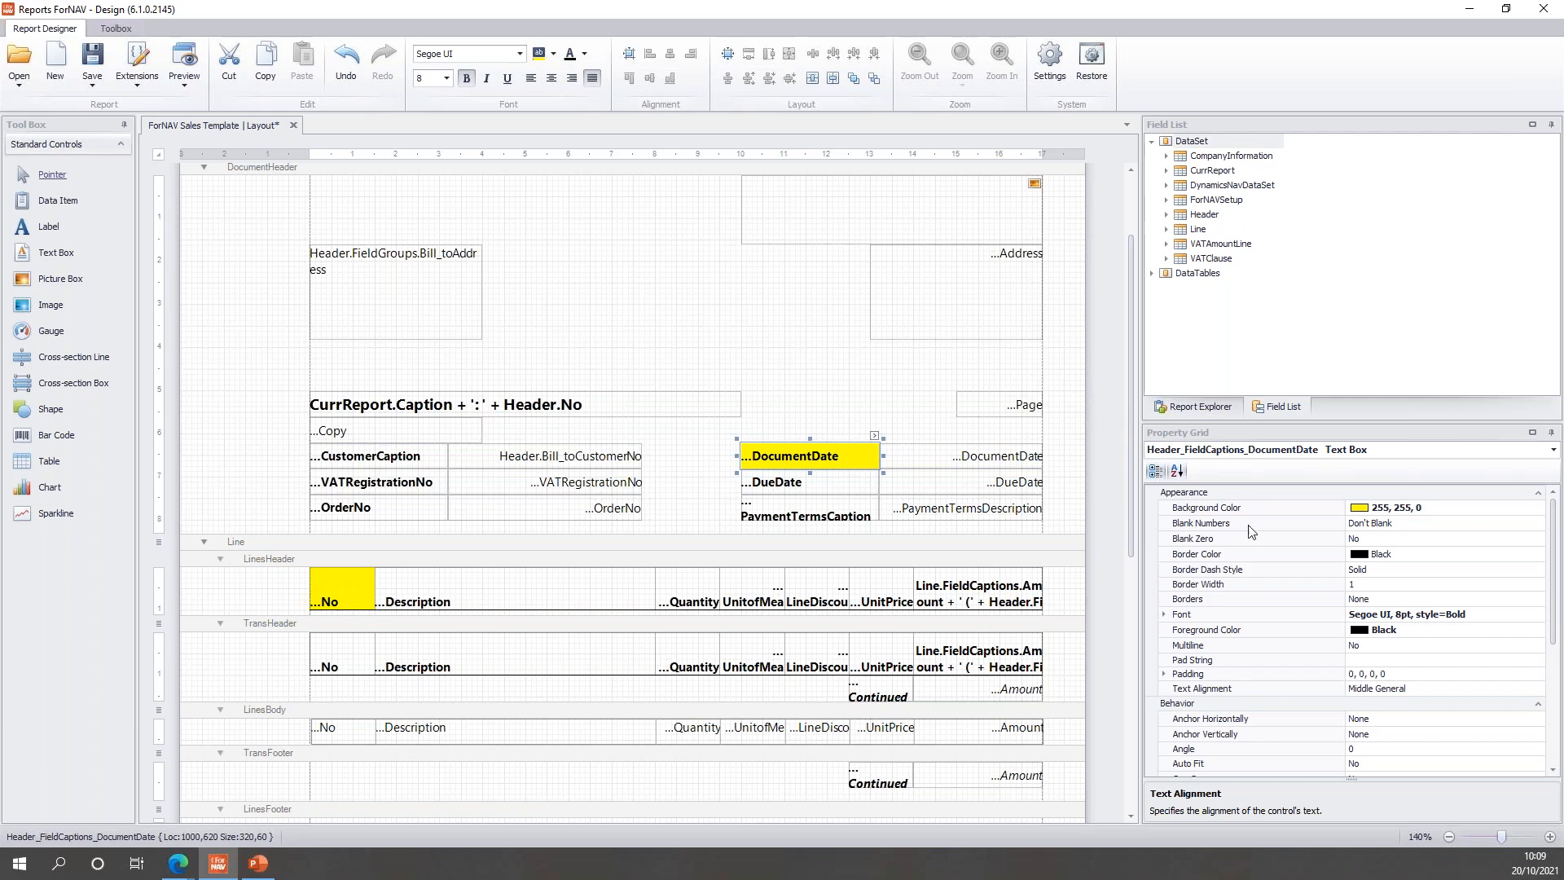
pyautogui.scroll(-3, 1556, 568)
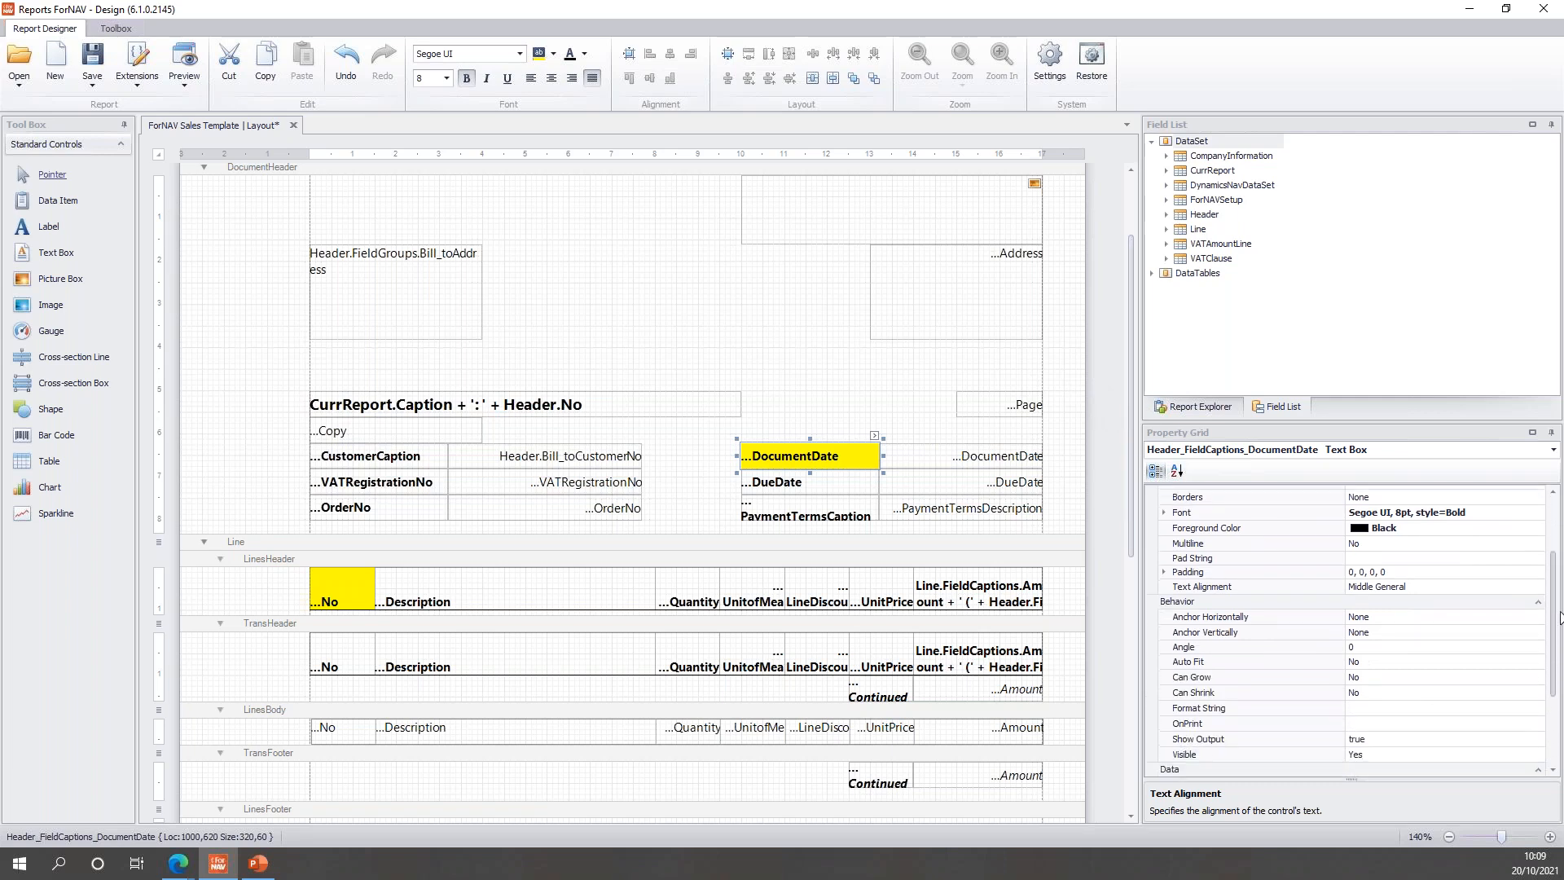
pyautogui.click(1385, 675)
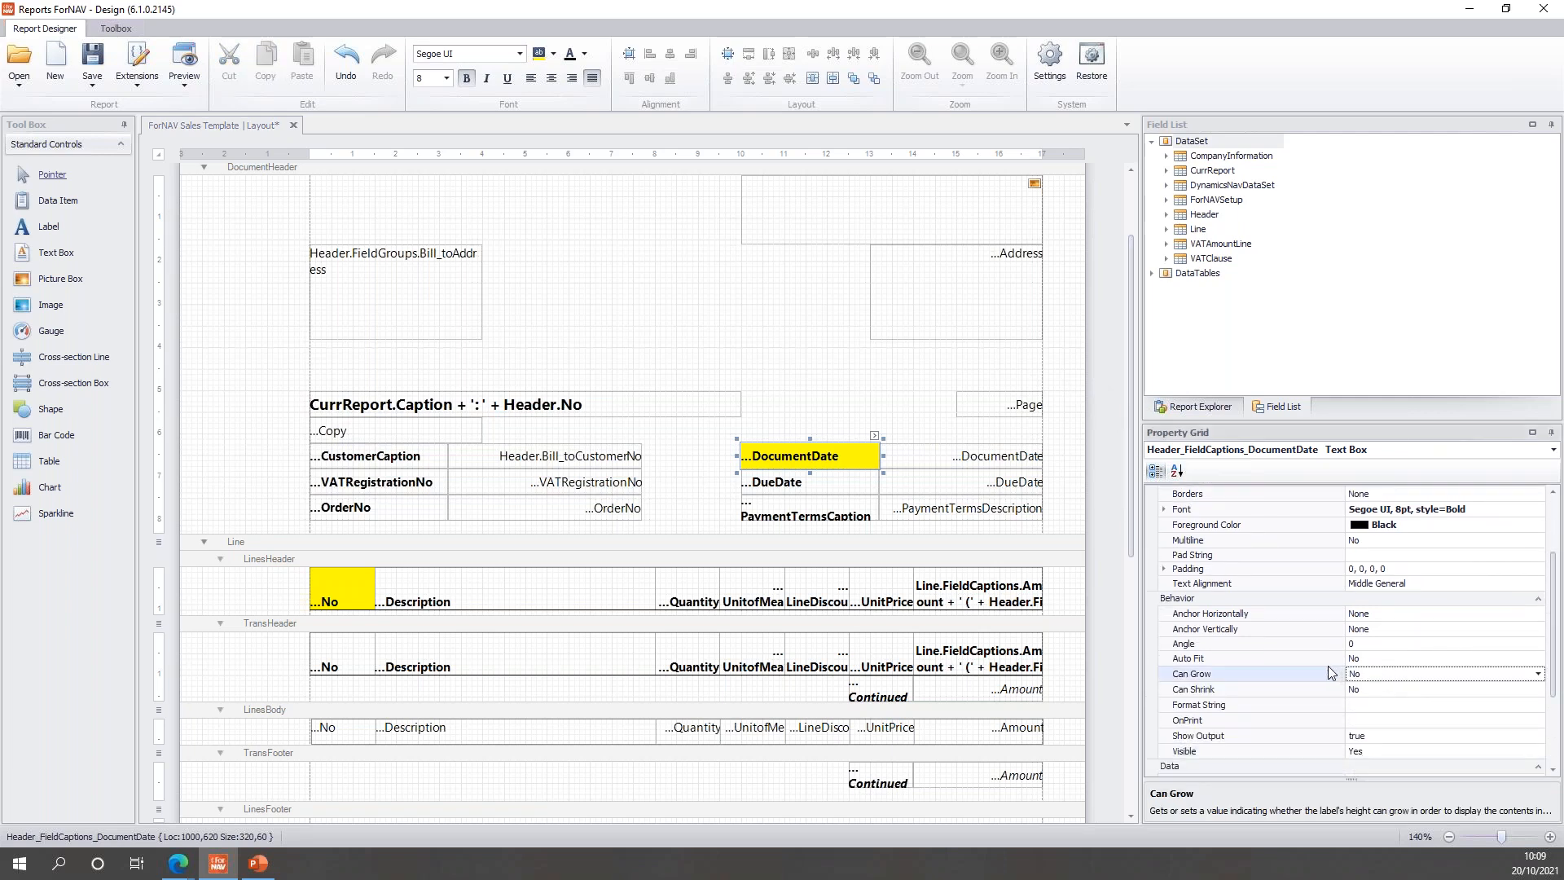
pyautogui.click(1537, 674)
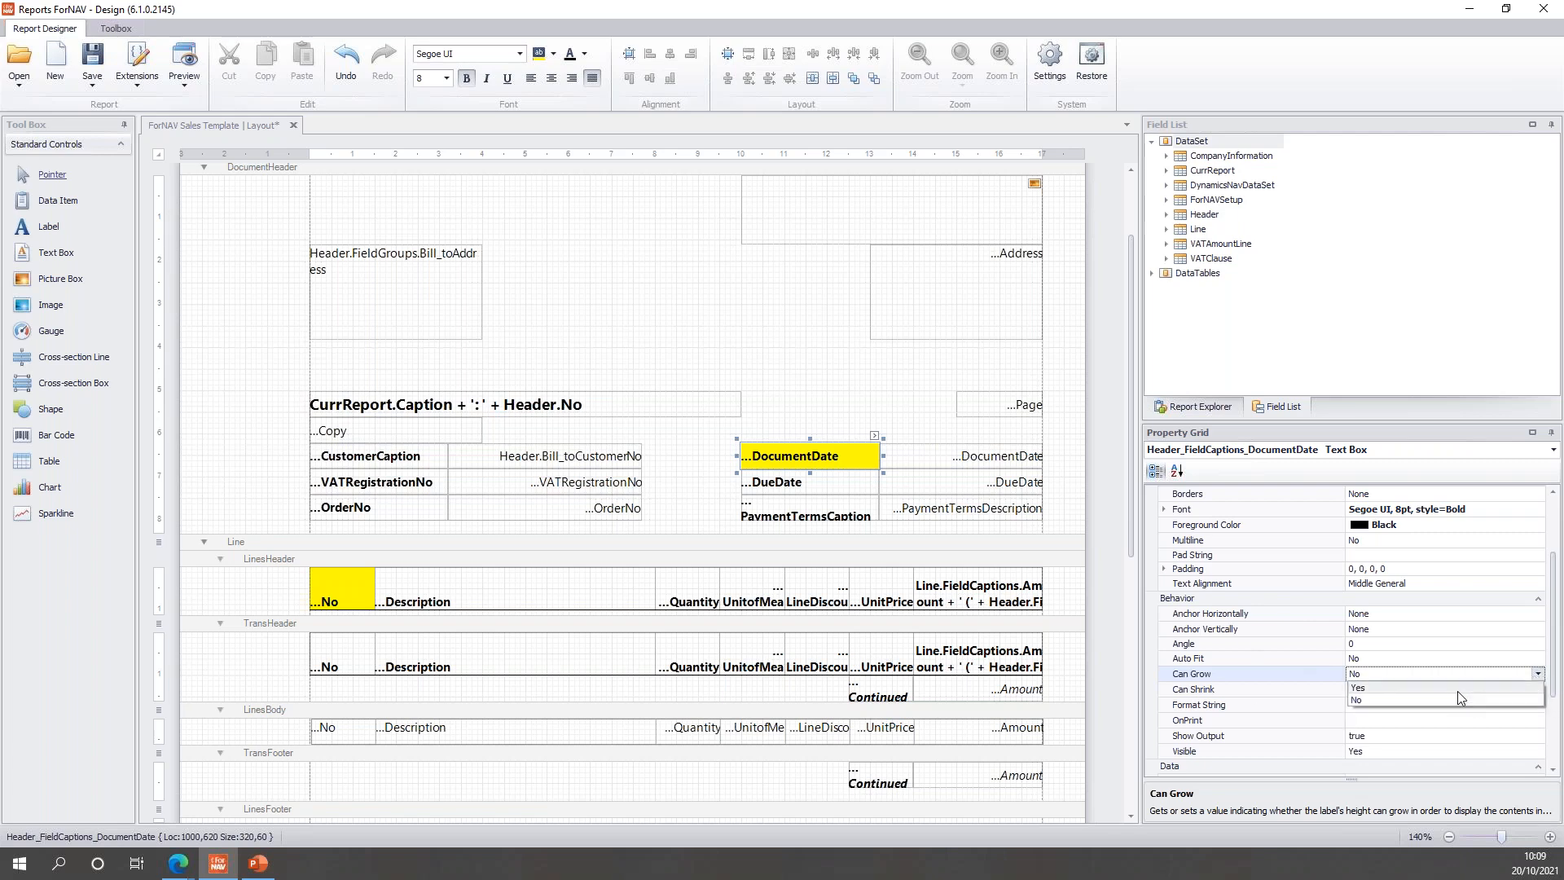
pyautogui.click(1457, 689)
pyautogui.moveTo(850, 457)
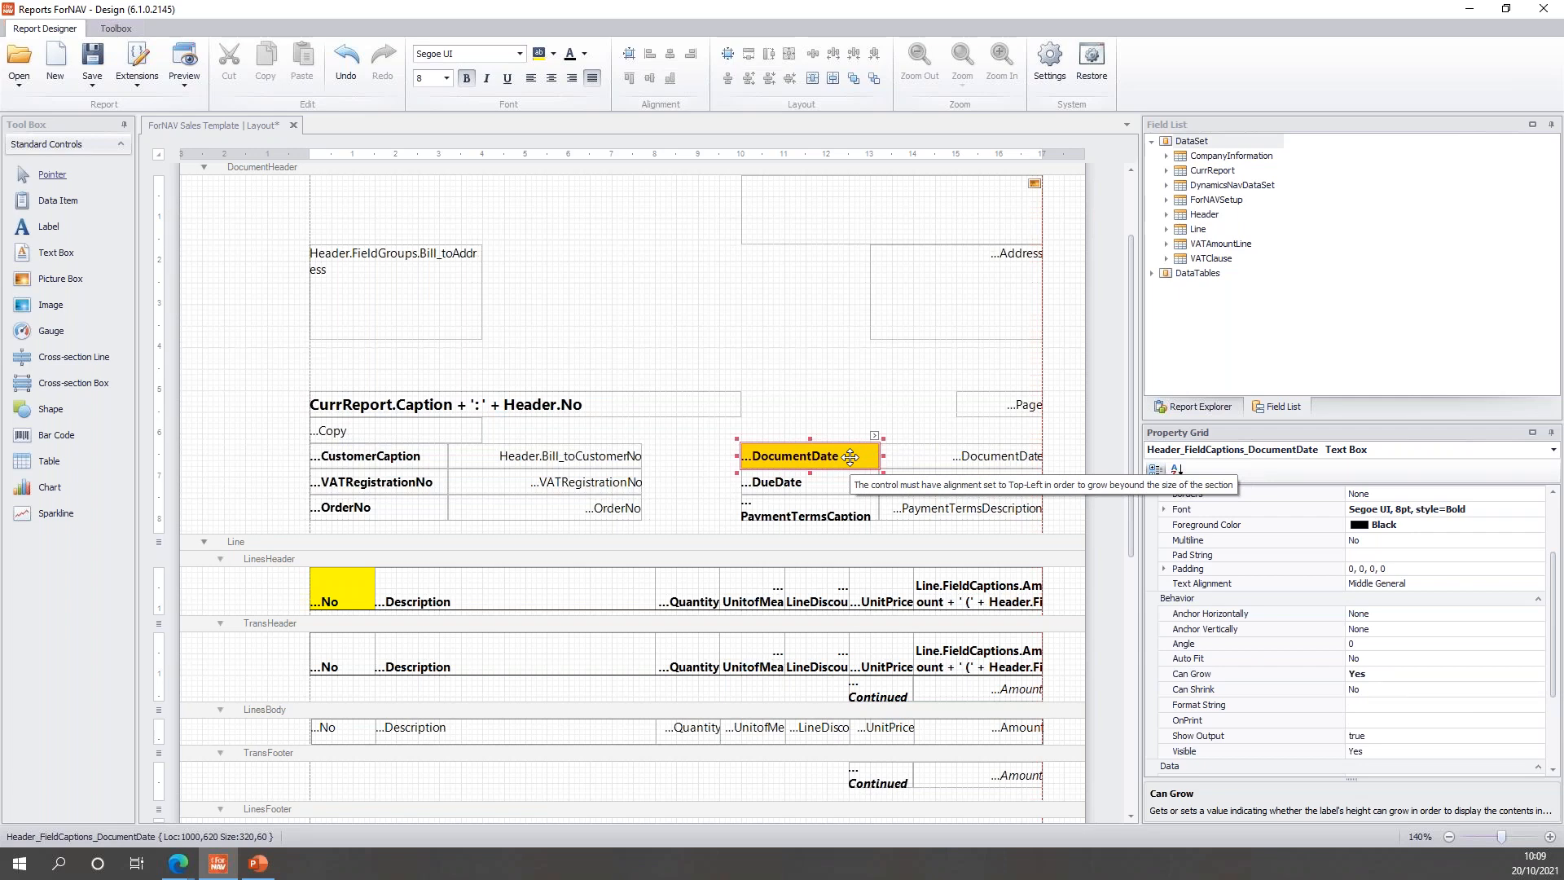
pyautogui.click(1397, 584)
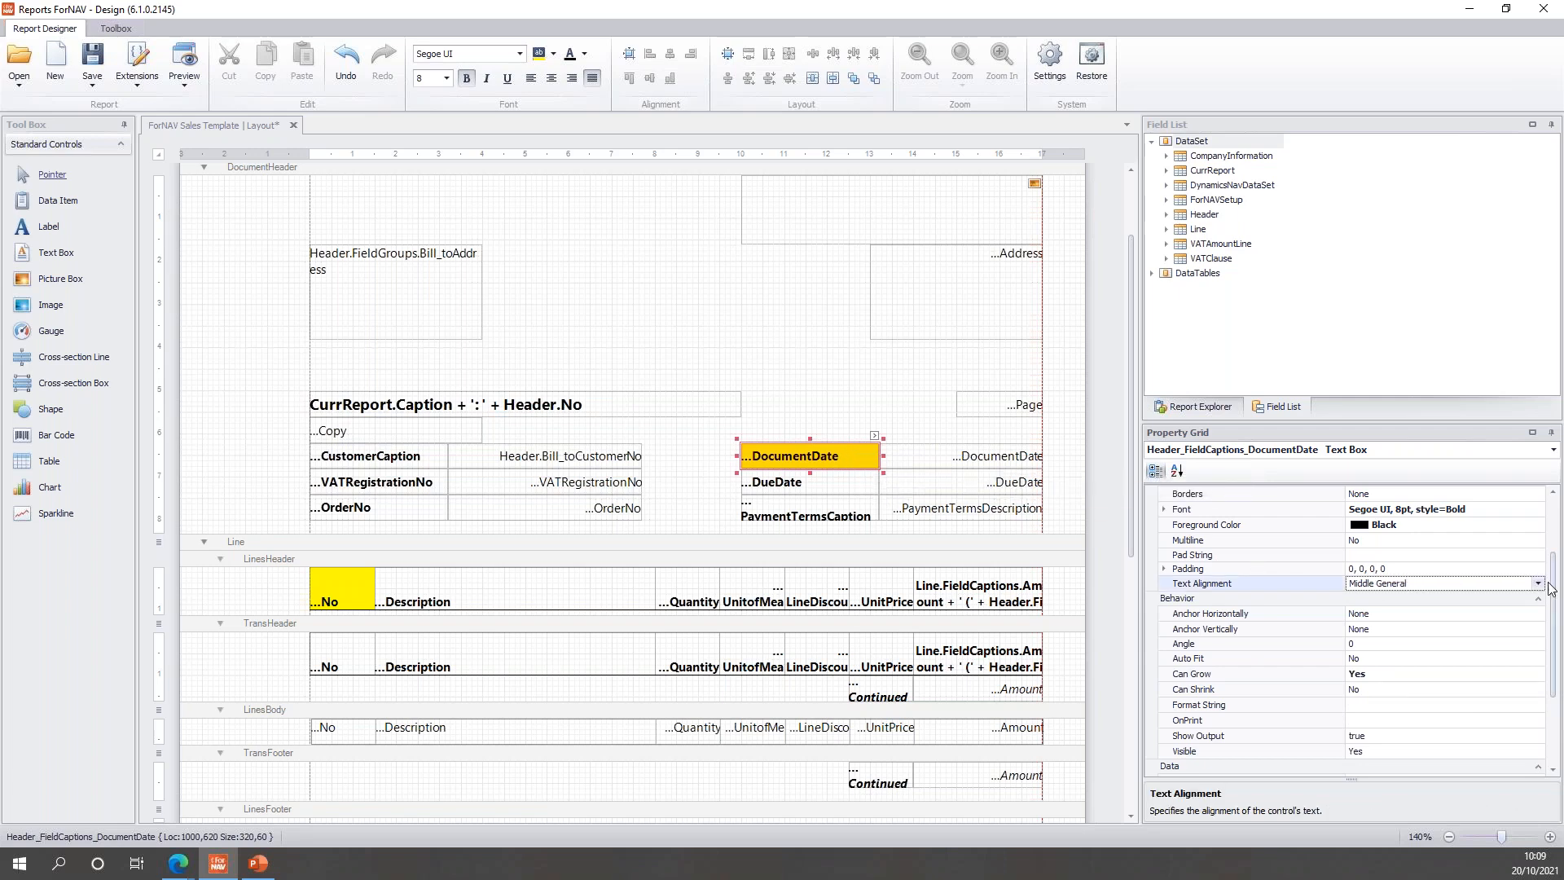
pyautogui.click(1539, 585)
pyautogui.click(1364, 607)
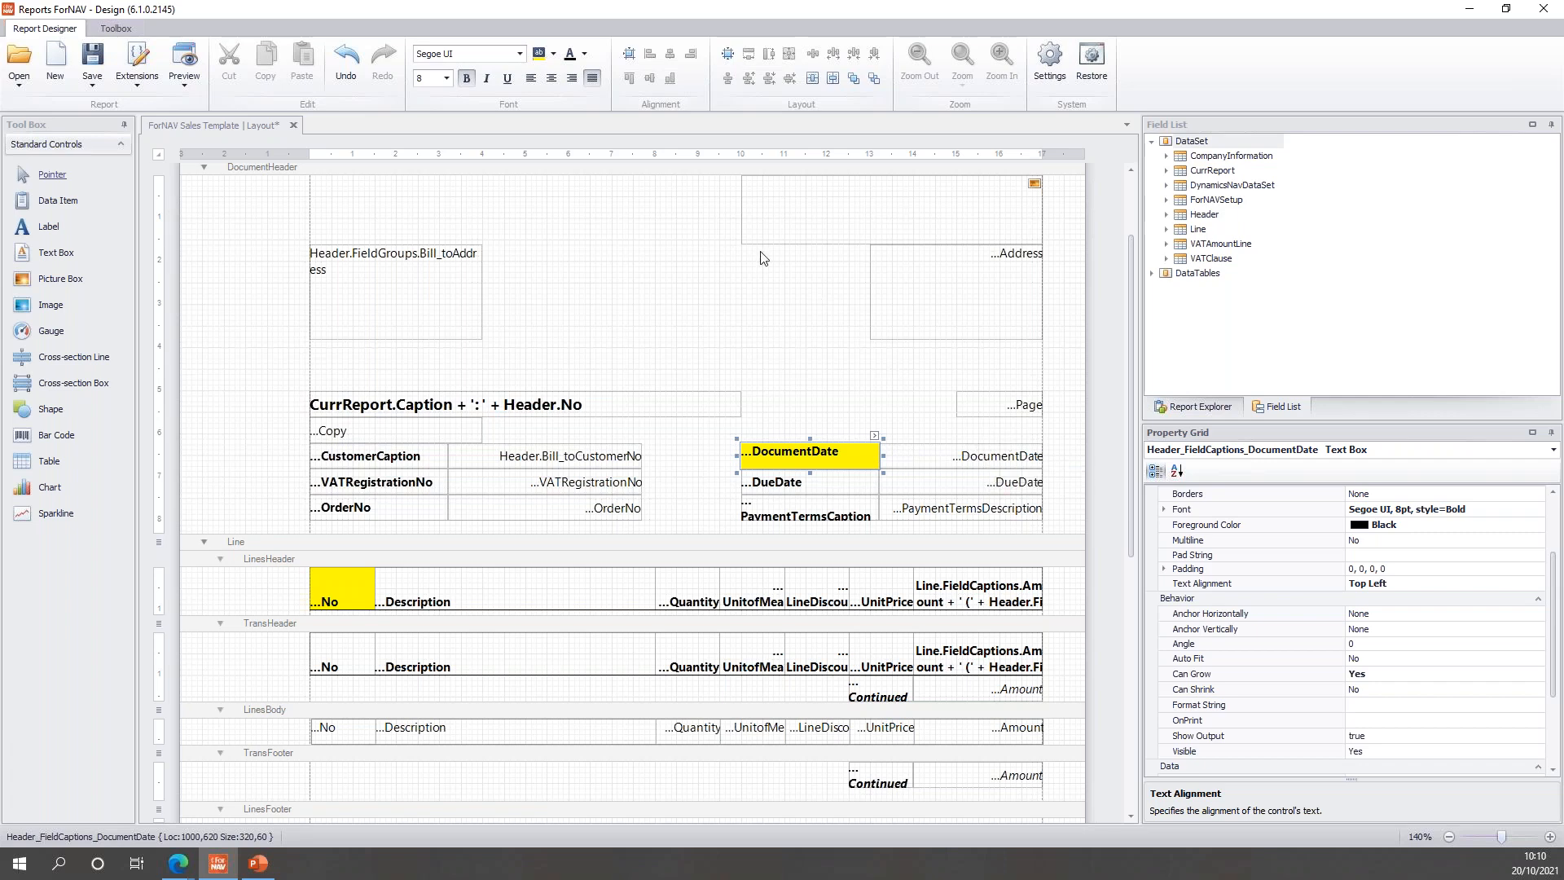
# - Preview the Sales Template layout from the designer for invoice 103216, signing in with the first listed Microsoft account
pyautogui.click(189, 69)
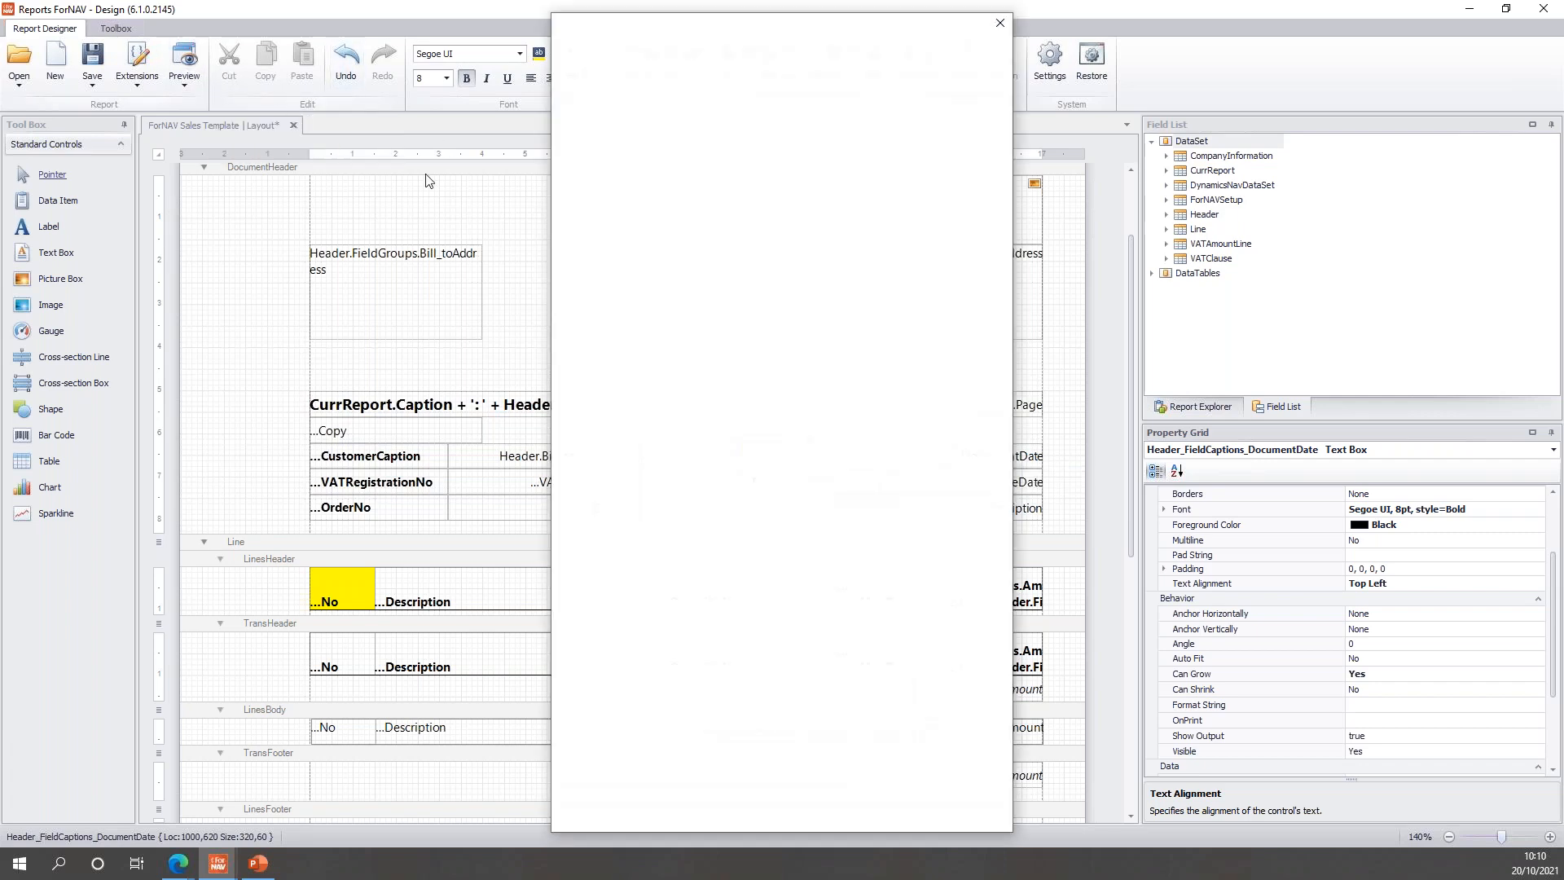
pyautogui.click(774, 167)
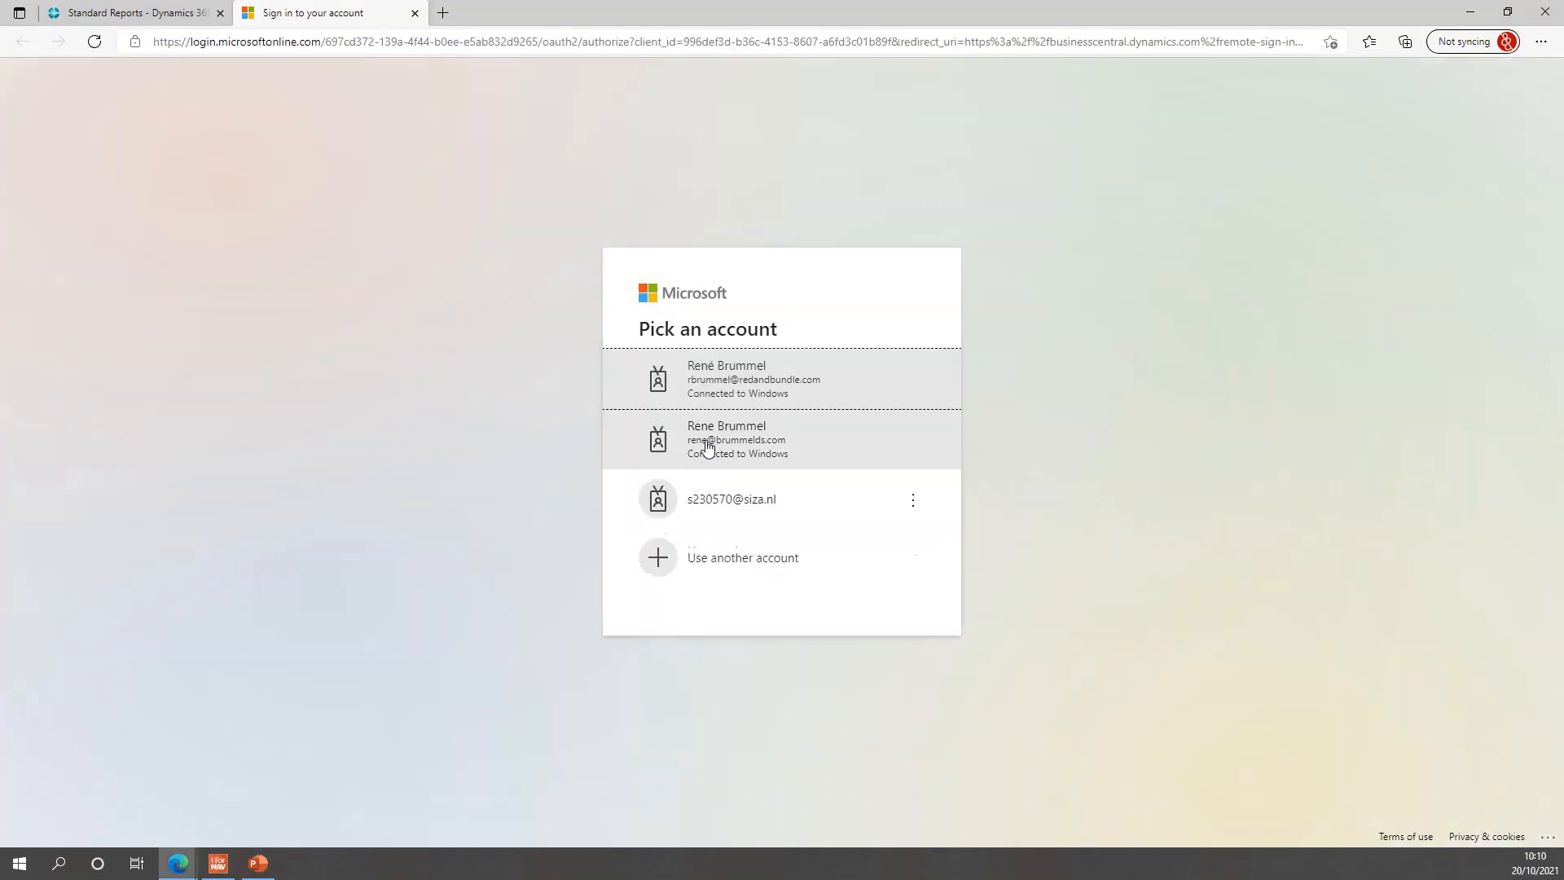
pyautogui.click(728, 405)
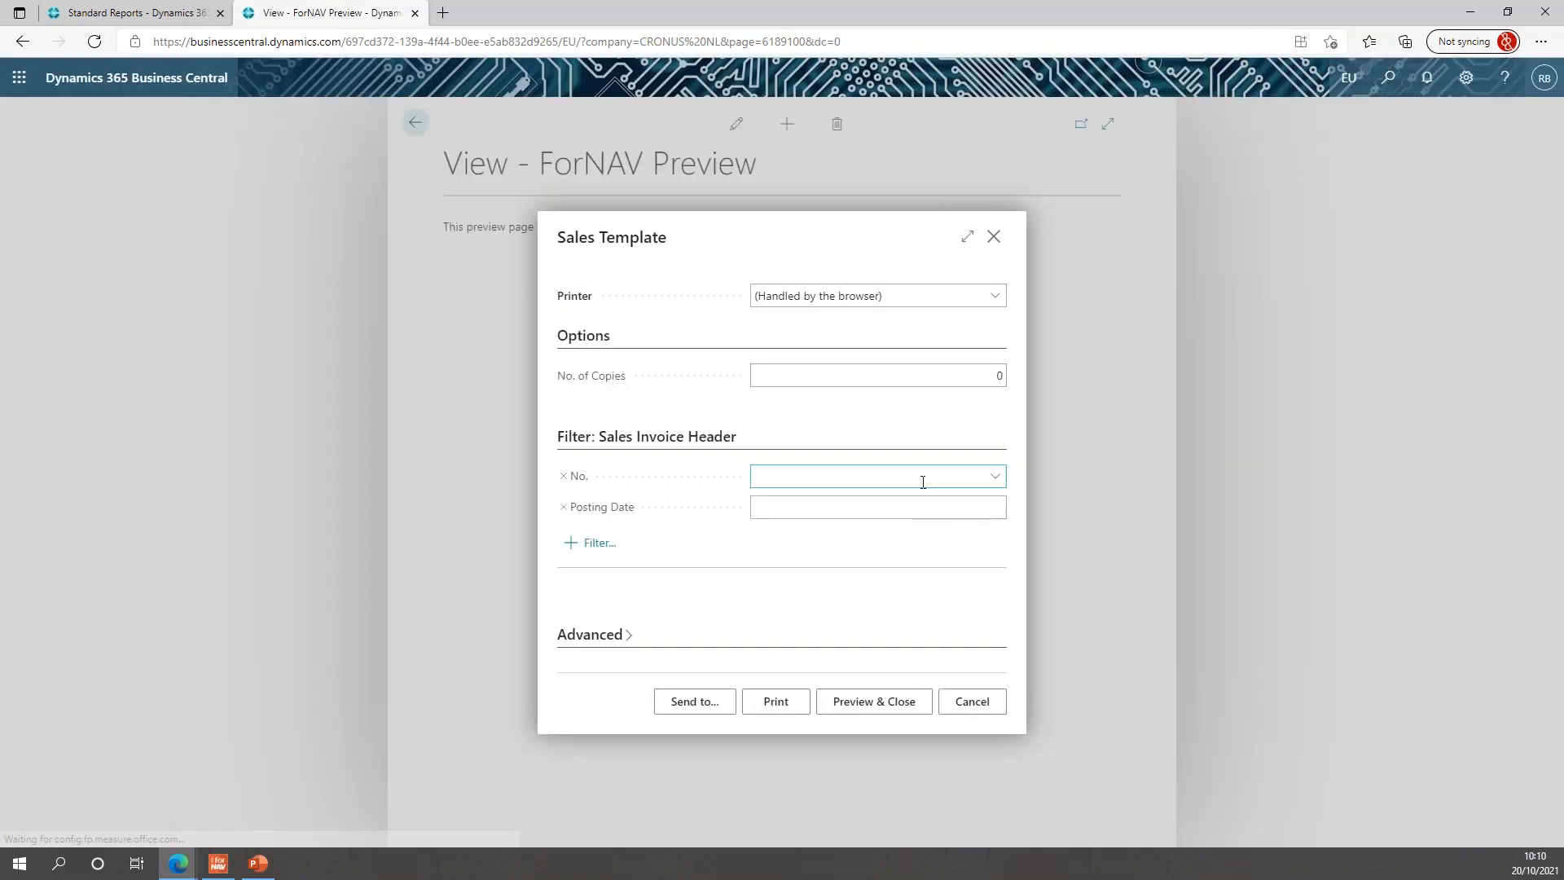
pyautogui.click(922, 479)
pyautogui.write('103216')
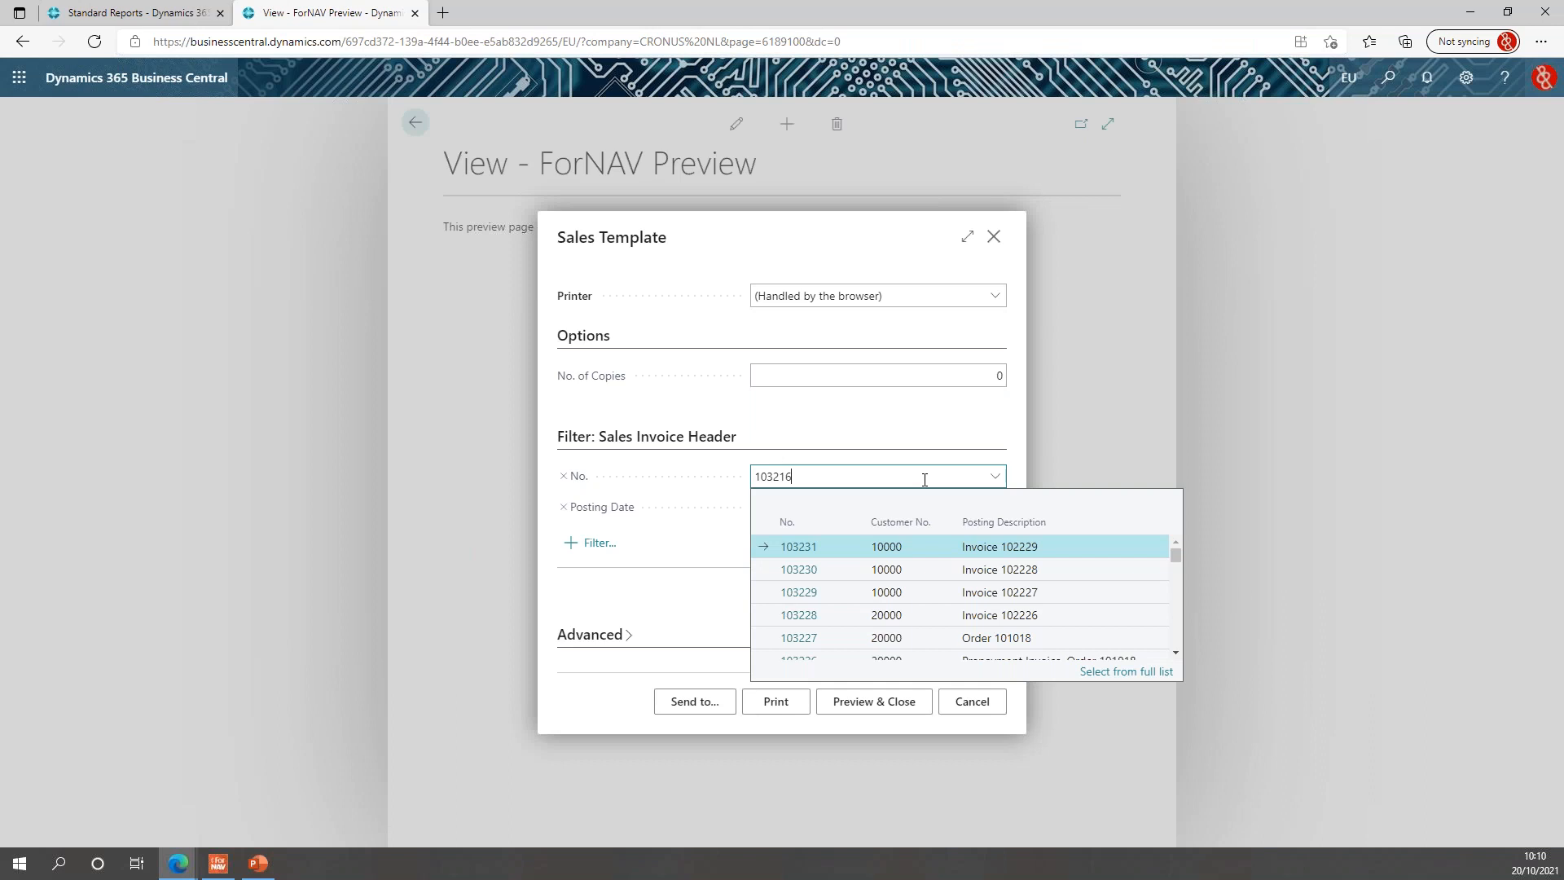
pyautogui.click(886, 702)
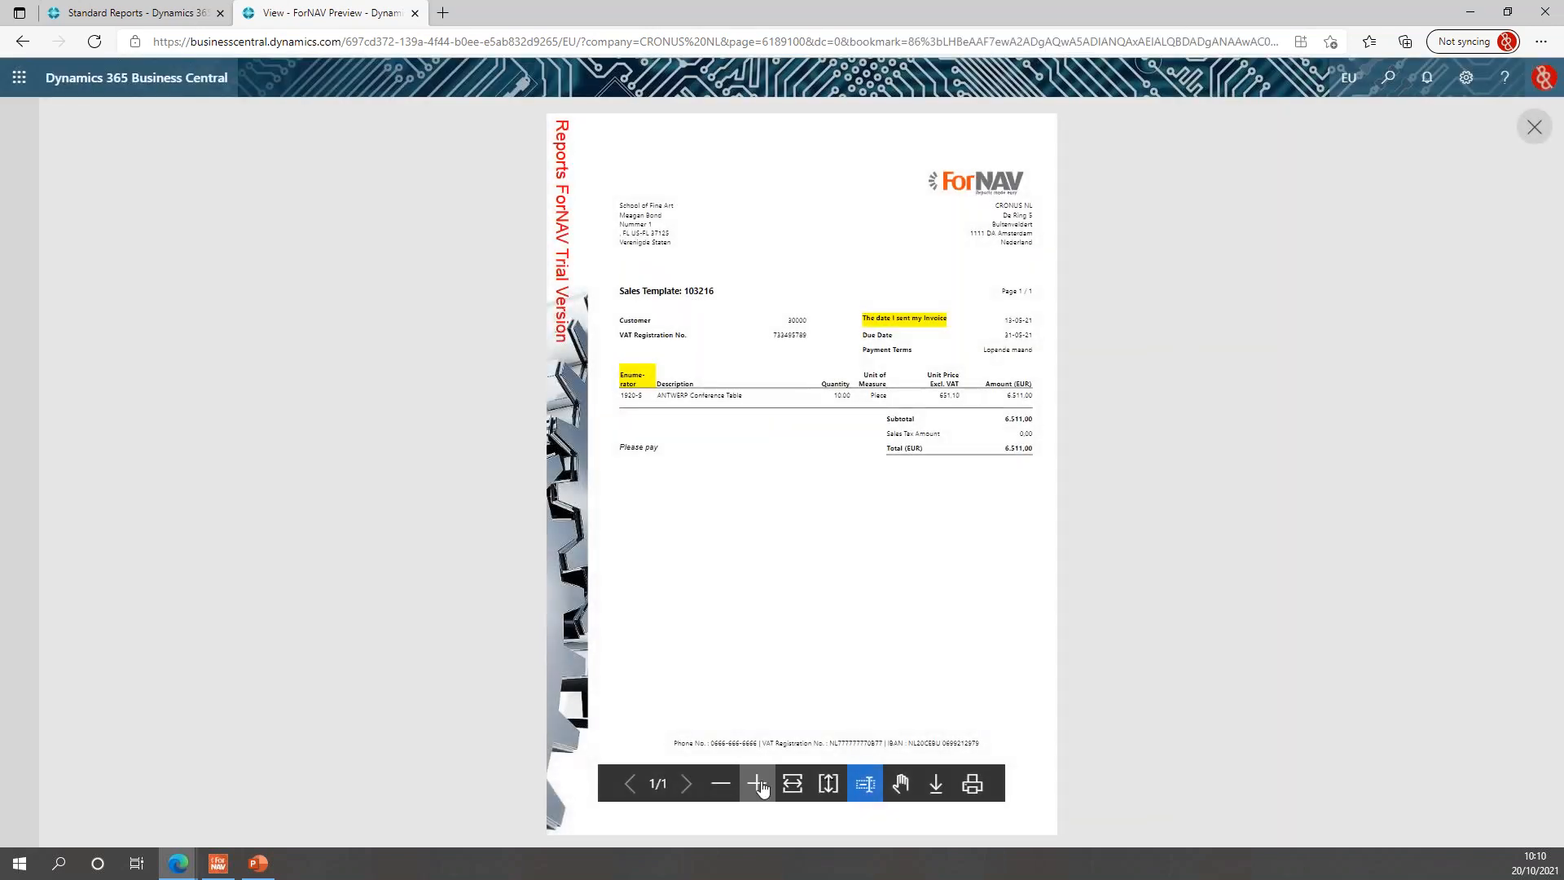
# - Examine how the long document date caption fits its yellow box in the enlarged preview, and close the preview
pyautogui.click(757, 783)
pyautogui.scroll(4, 1169, 590)
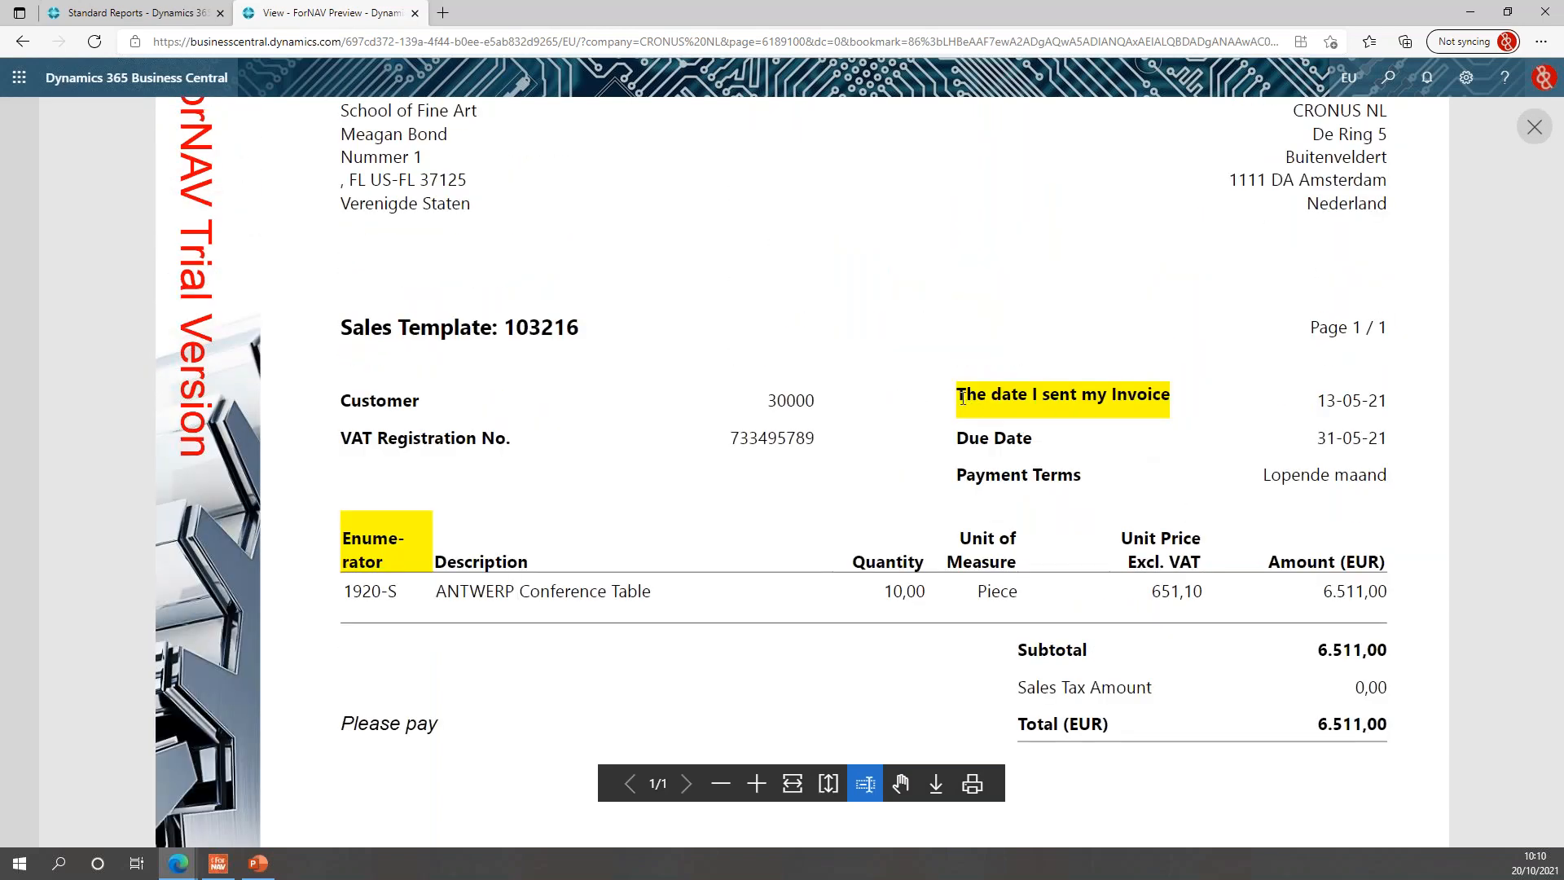
pyautogui.moveTo(962, 398); pyautogui.dragTo(1169, 394)
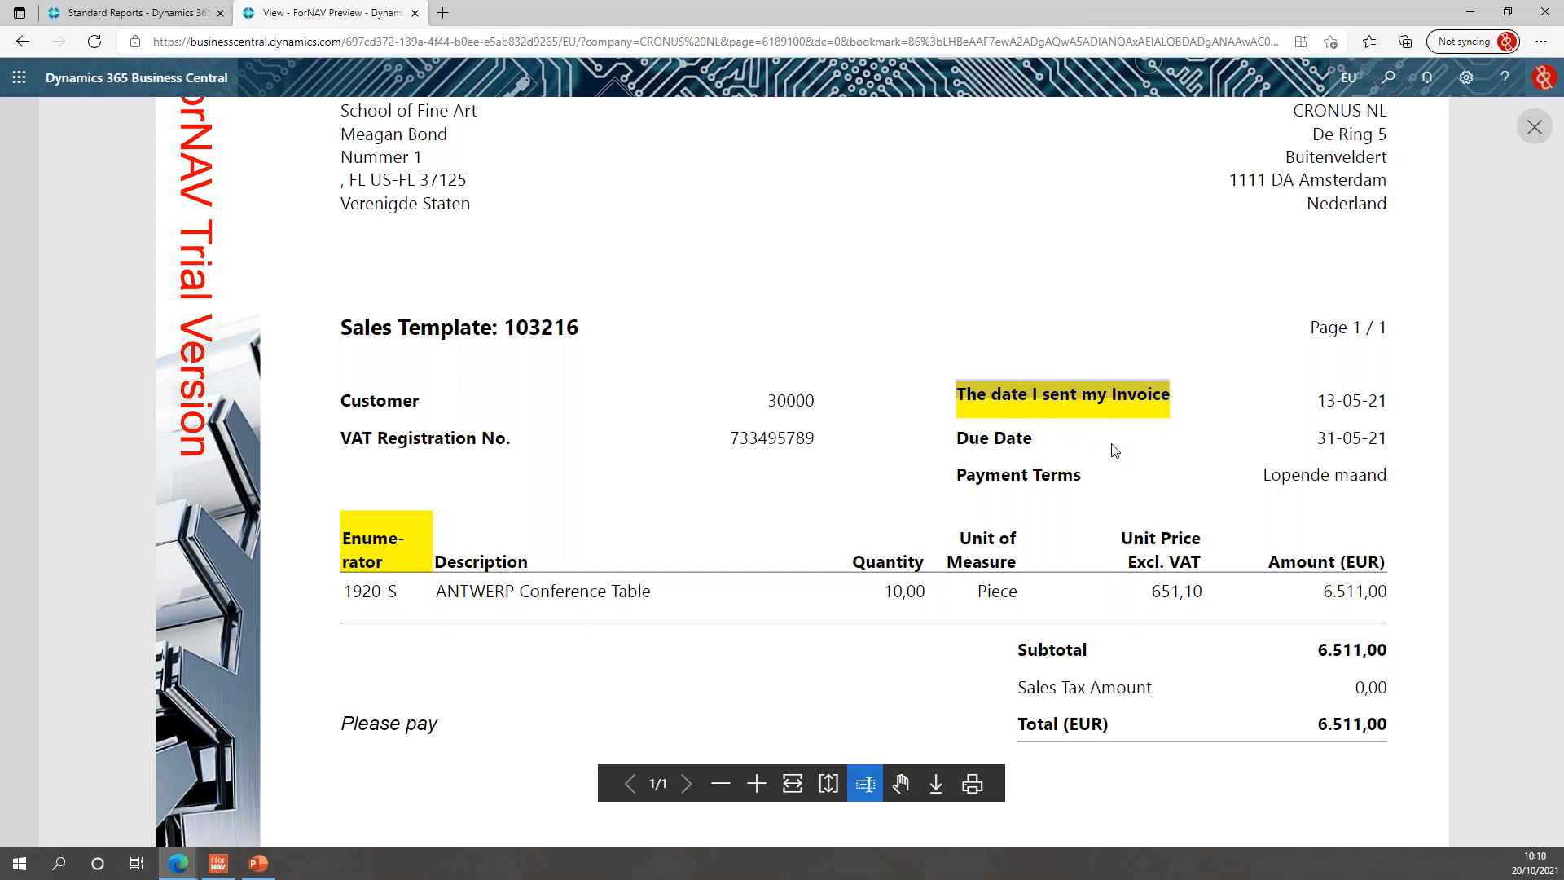
pyautogui.click(1191, 412)
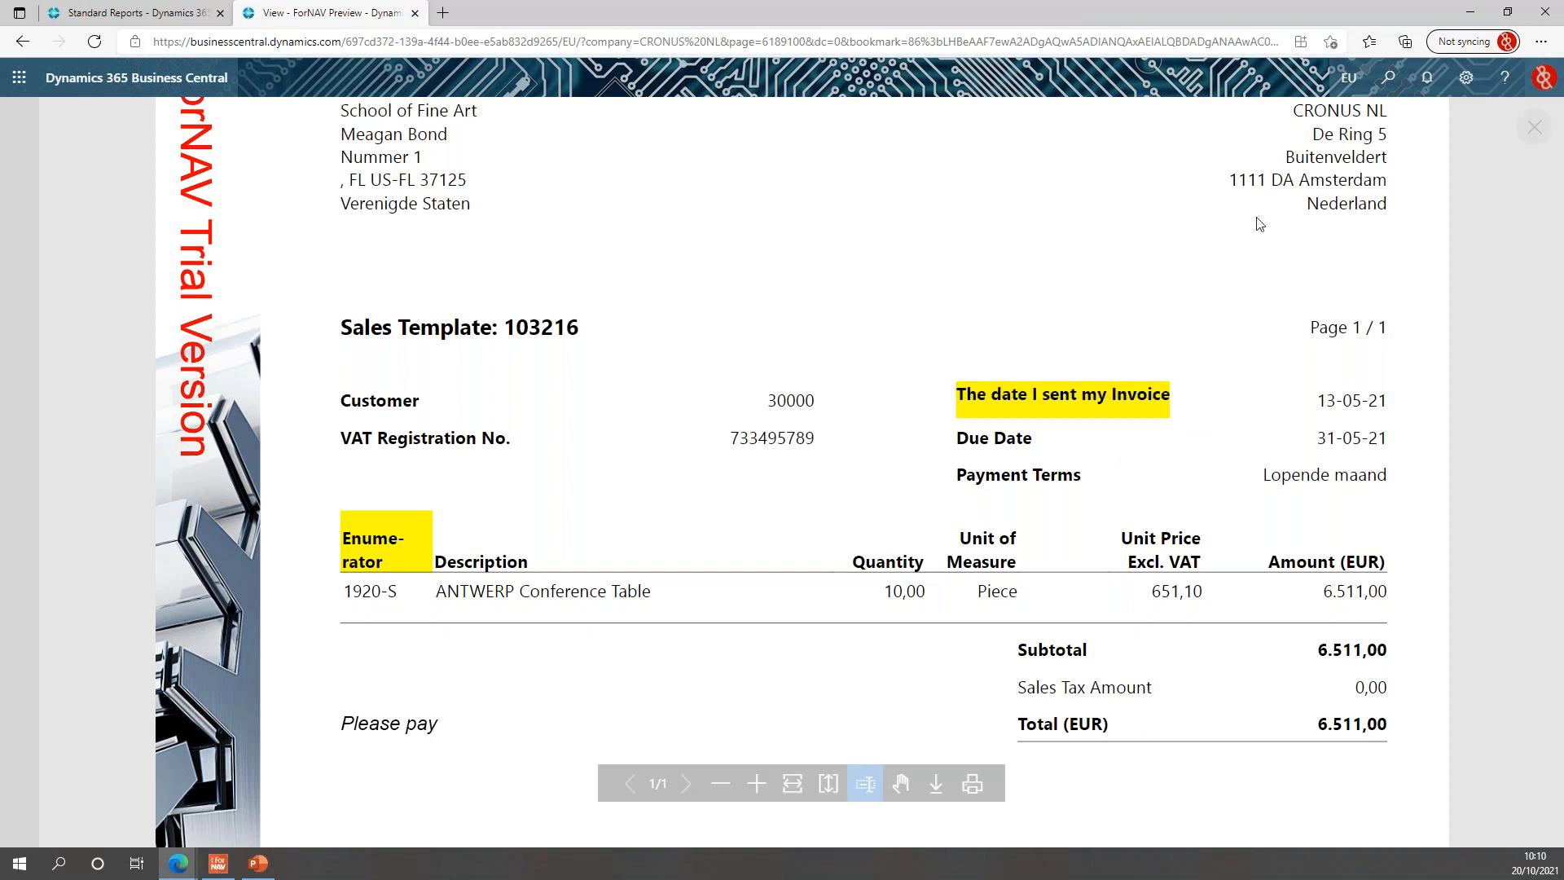
pyautogui.click(1534, 129)
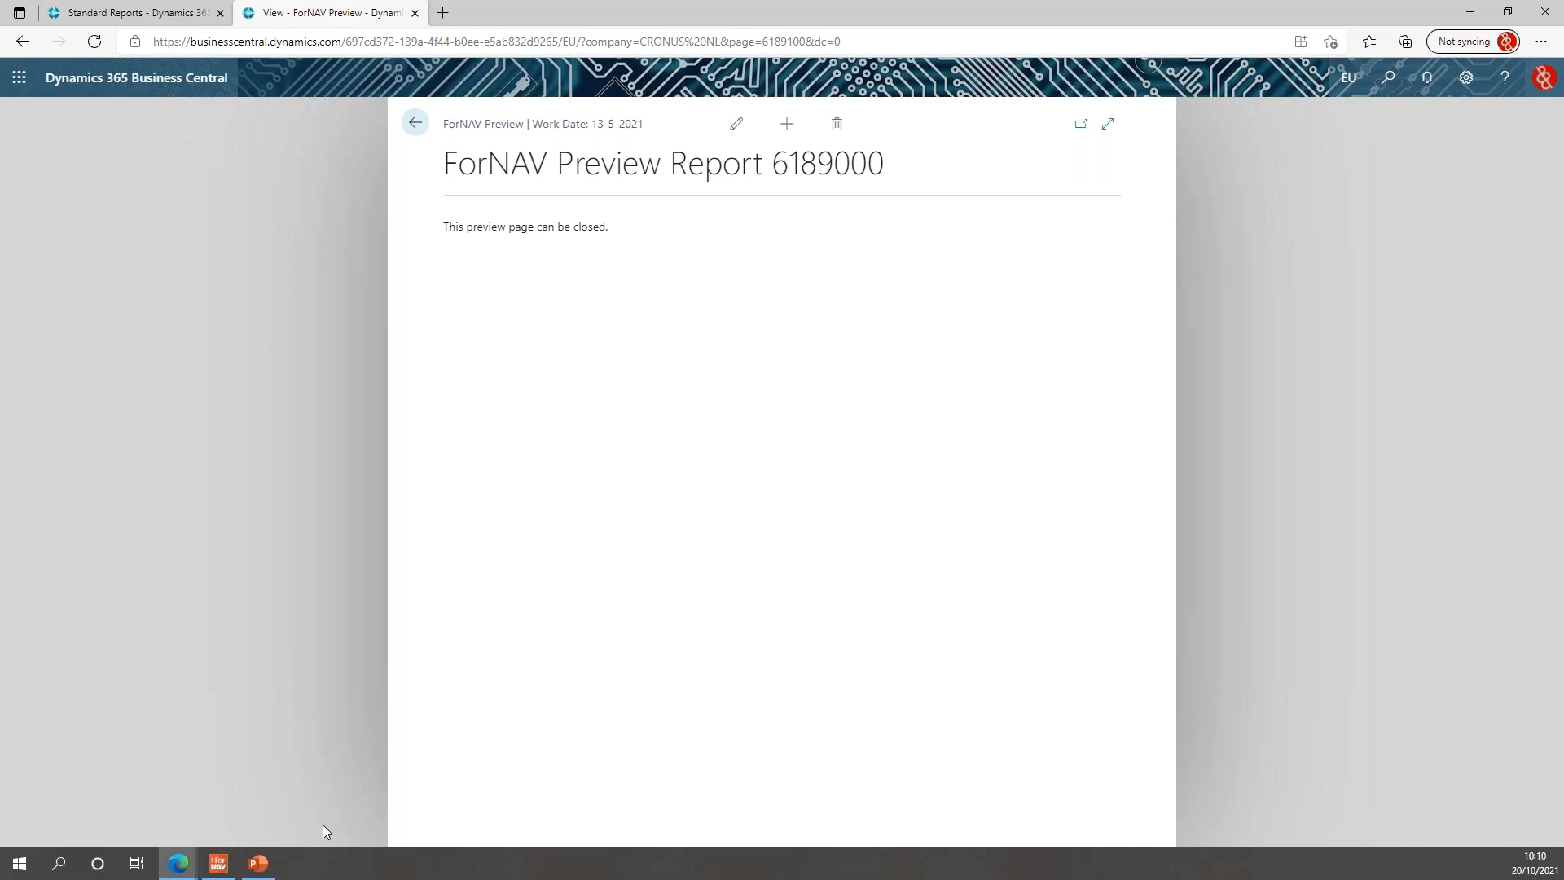
pyautogui.hotkey('ctrl', 'w')
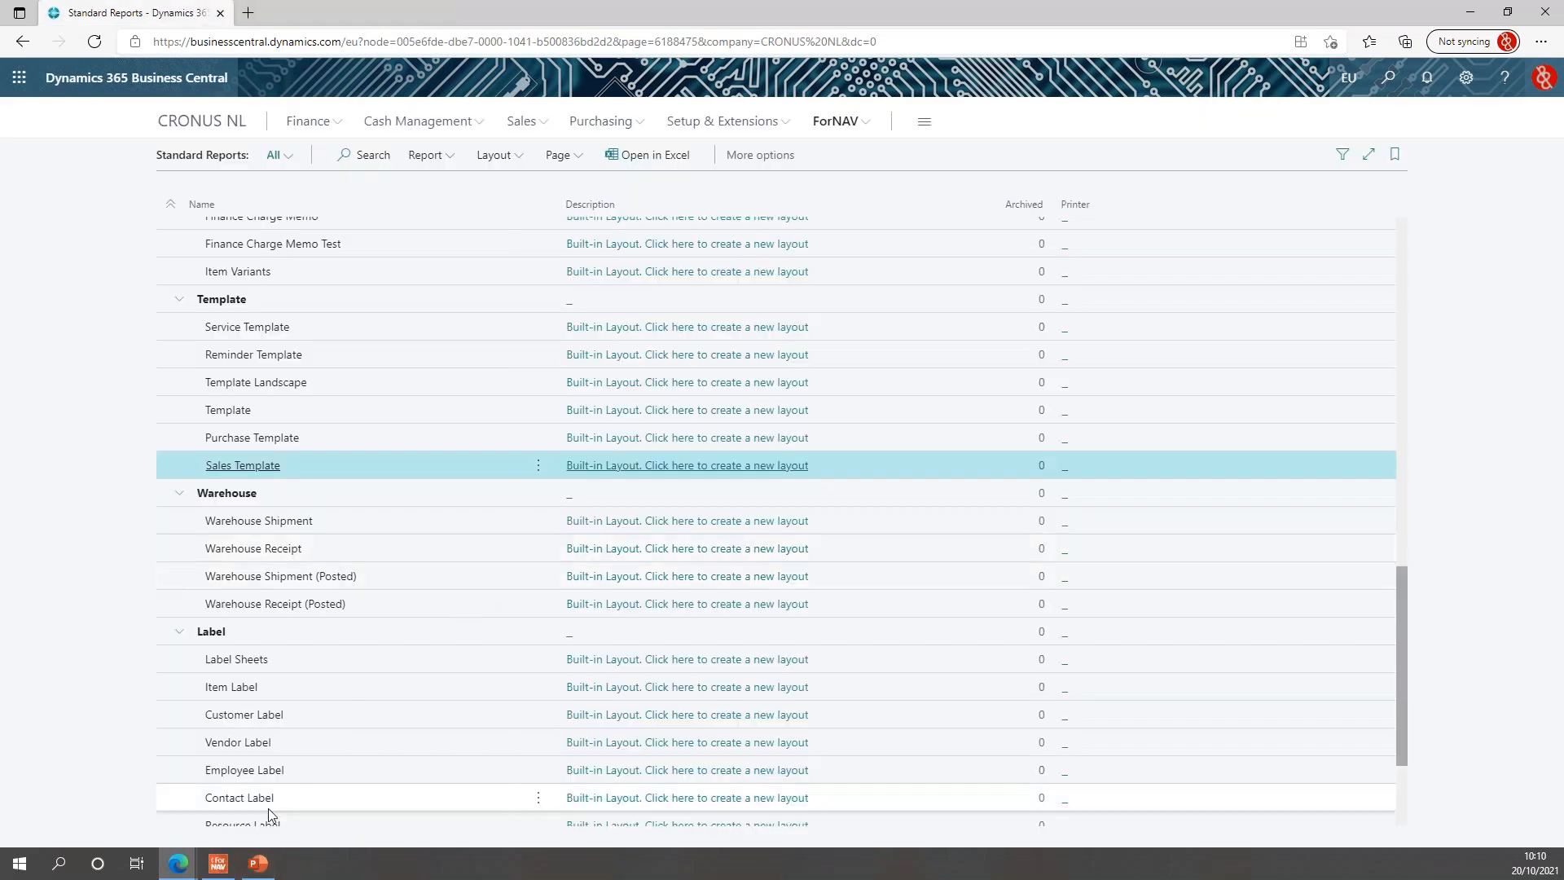
# - Return to the ForNAV designer and preview the Sales Template layout for invoice 103230
pyautogui.click(218, 865)
pyautogui.click(184, 61)
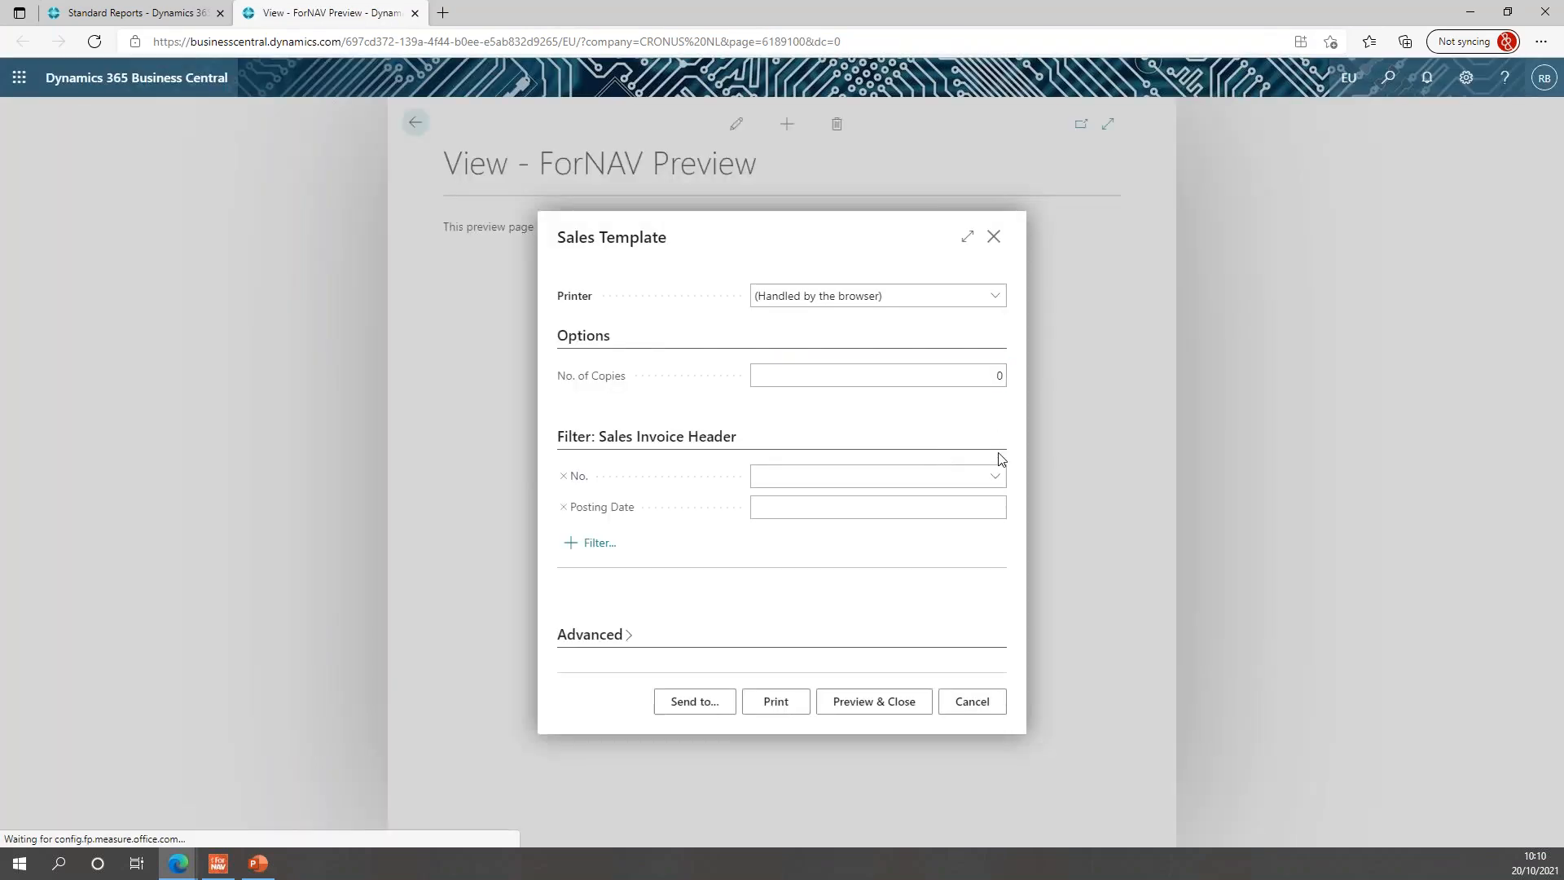
pyautogui.click(995, 476)
pyautogui.click(904, 545)
pyautogui.click(910, 704)
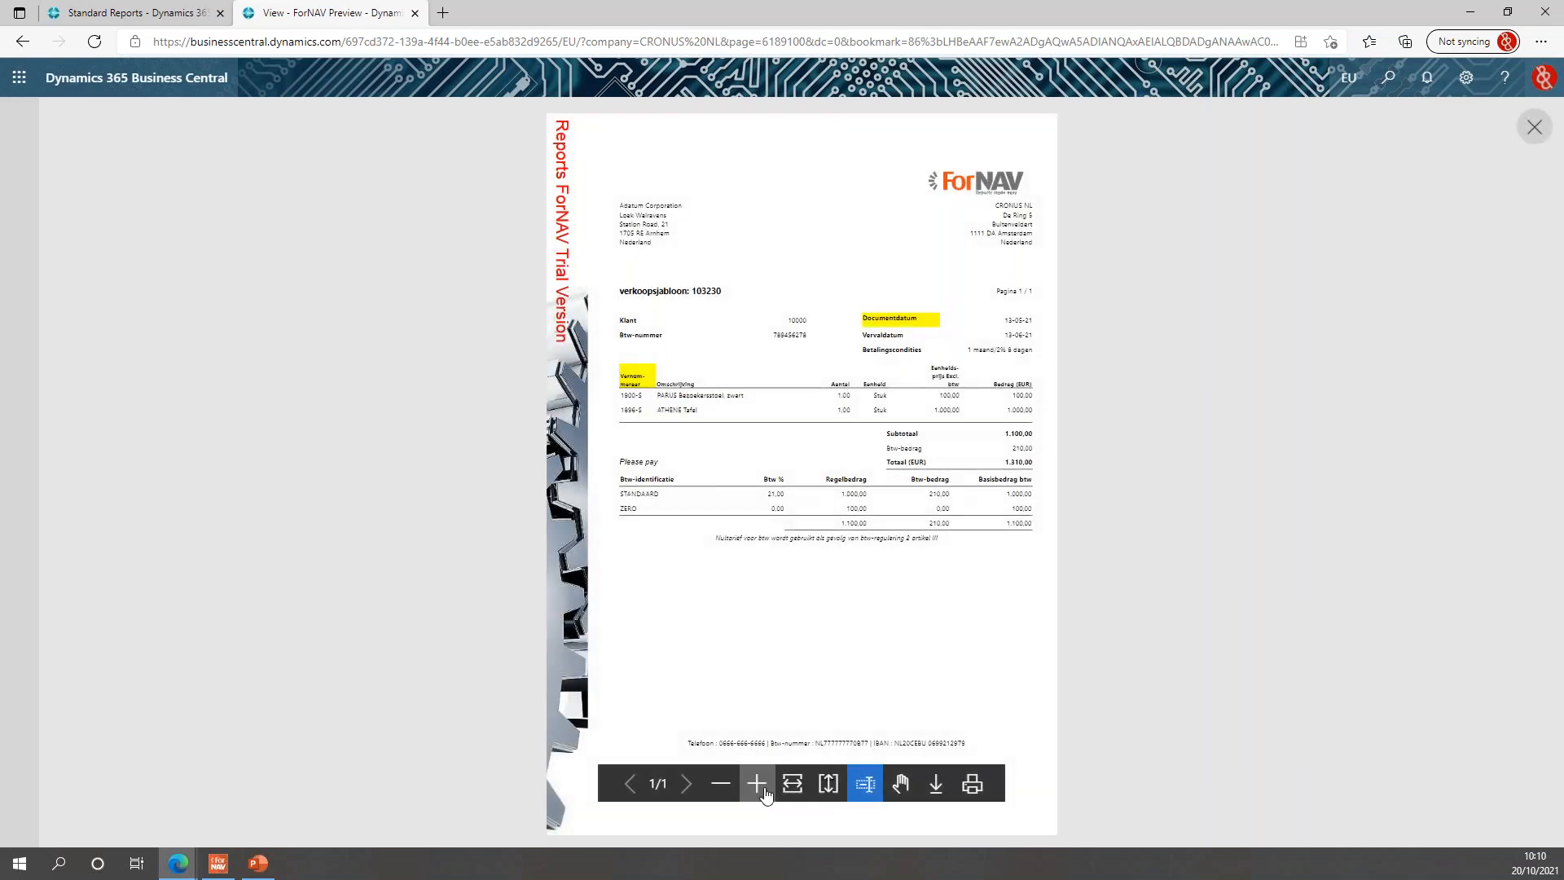
# - Examine the Dutch document date caption and its yellow box in the enlarged preview, and close the preview
pyautogui.click(757, 783)
pyautogui.click(756, 784)
pyautogui.scroll(2, 1093, 593)
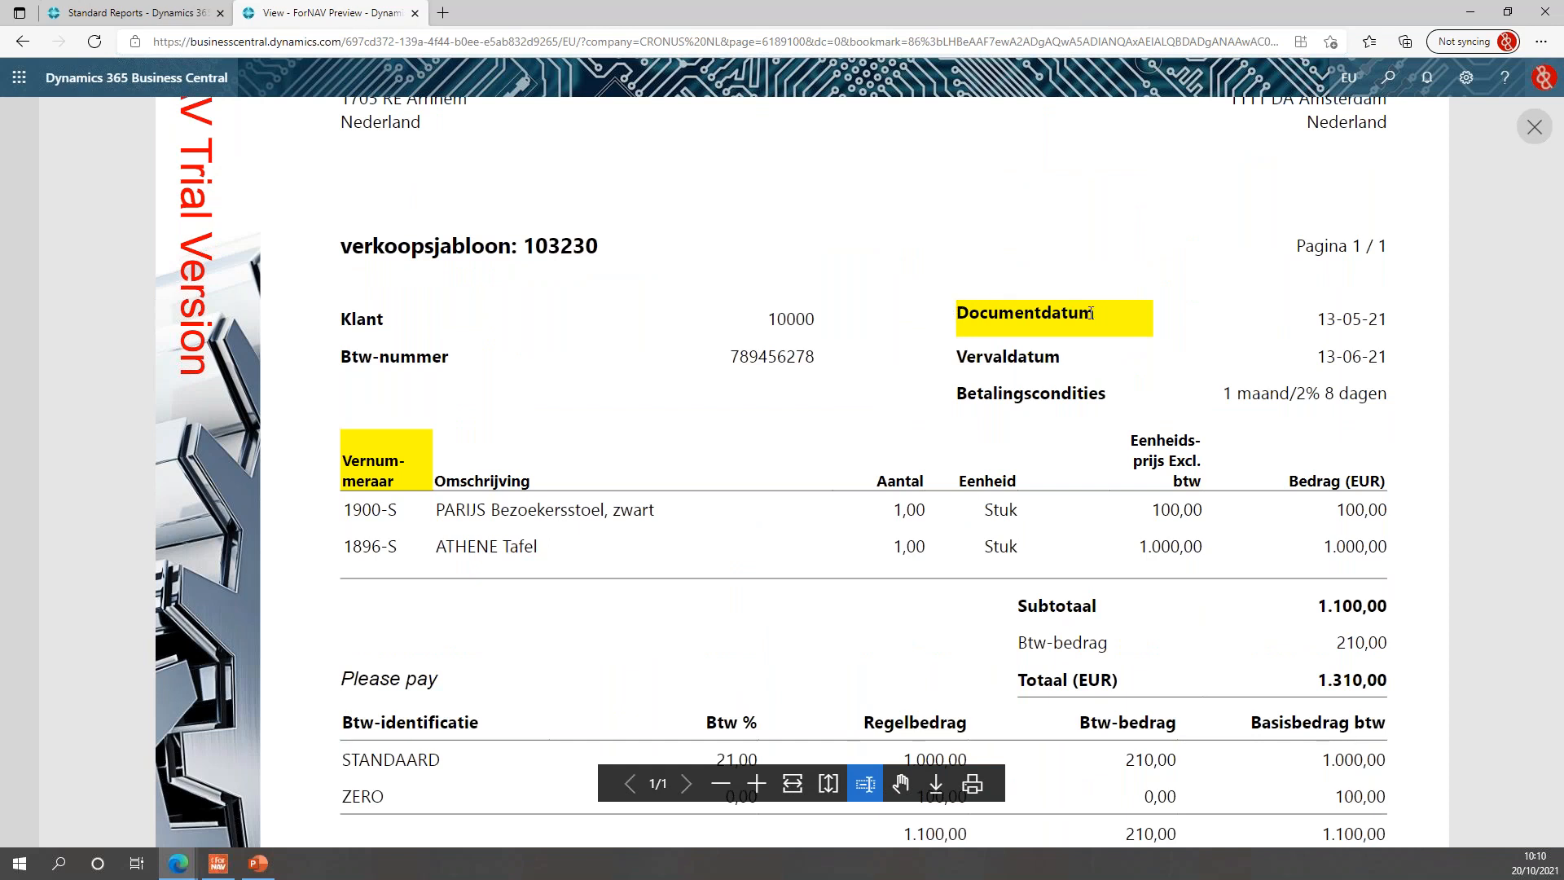
pyautogui.moveTo(958, 314); pyautogui.dragTo(1172, 325)
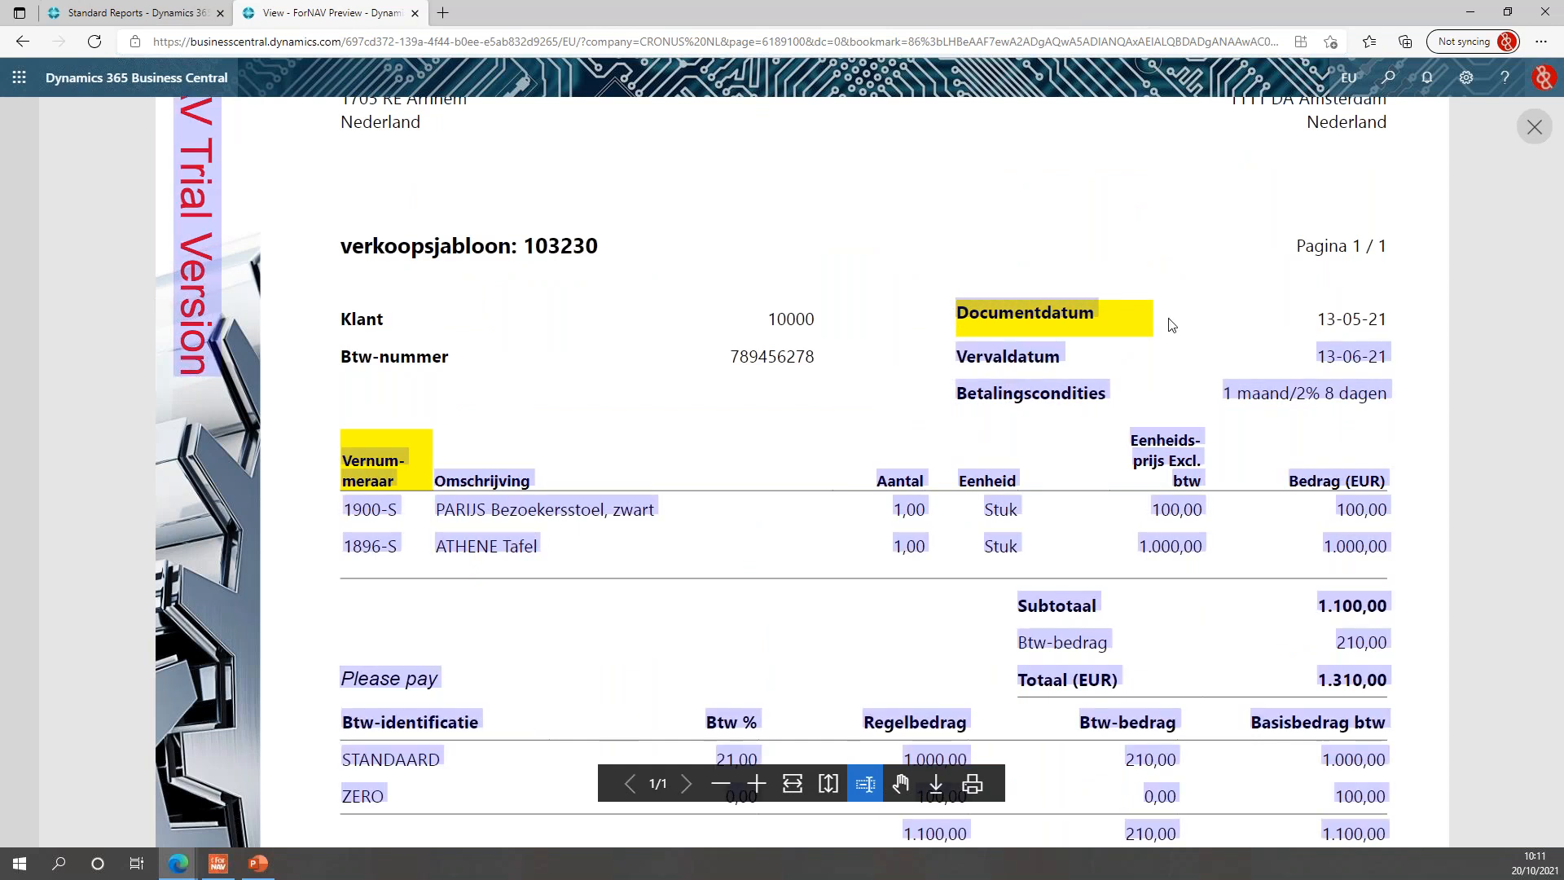
pyautogui.click(1129, 301)
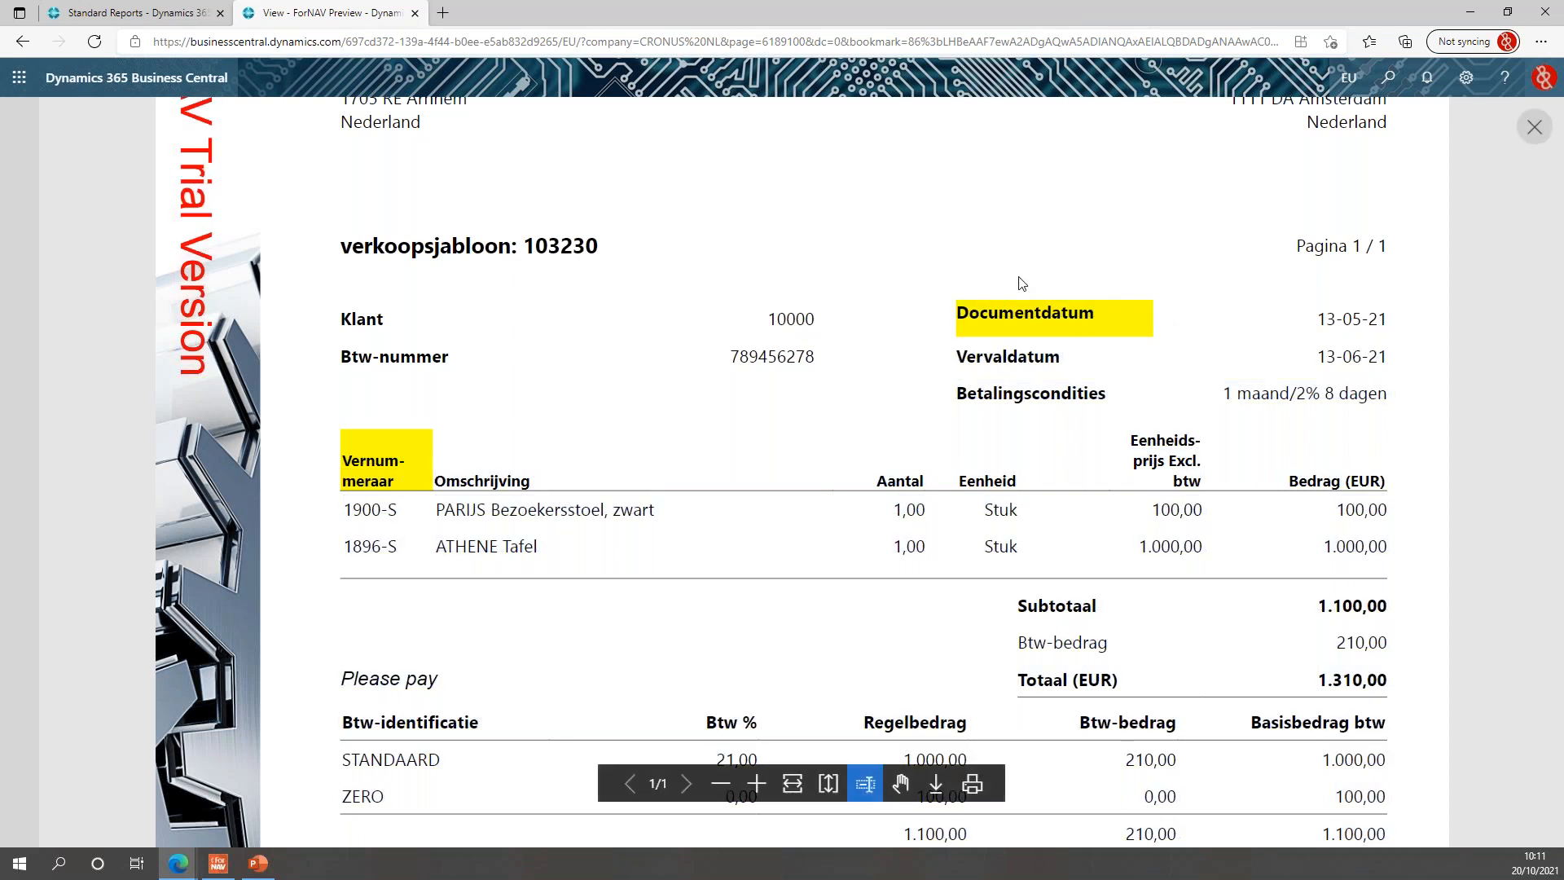
pyautogui.hotkey('ctrl', 'w')
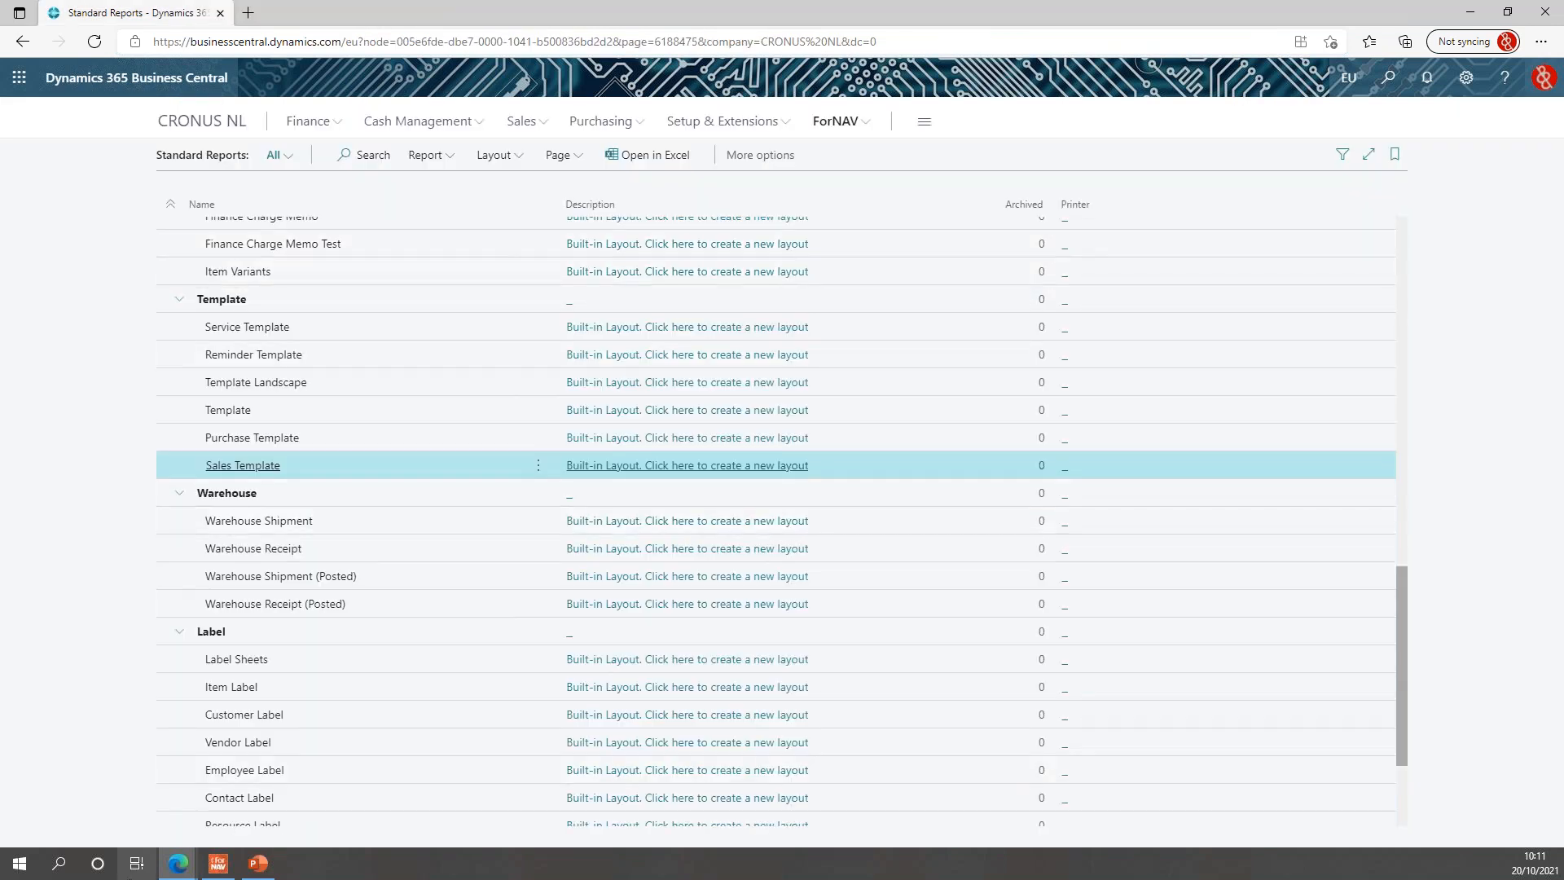
# - Return to the ForNAV designer and reset the Text Alignment and Can Grow properties of the DocumentDate caption text box
pyautogui.click(218, 863)
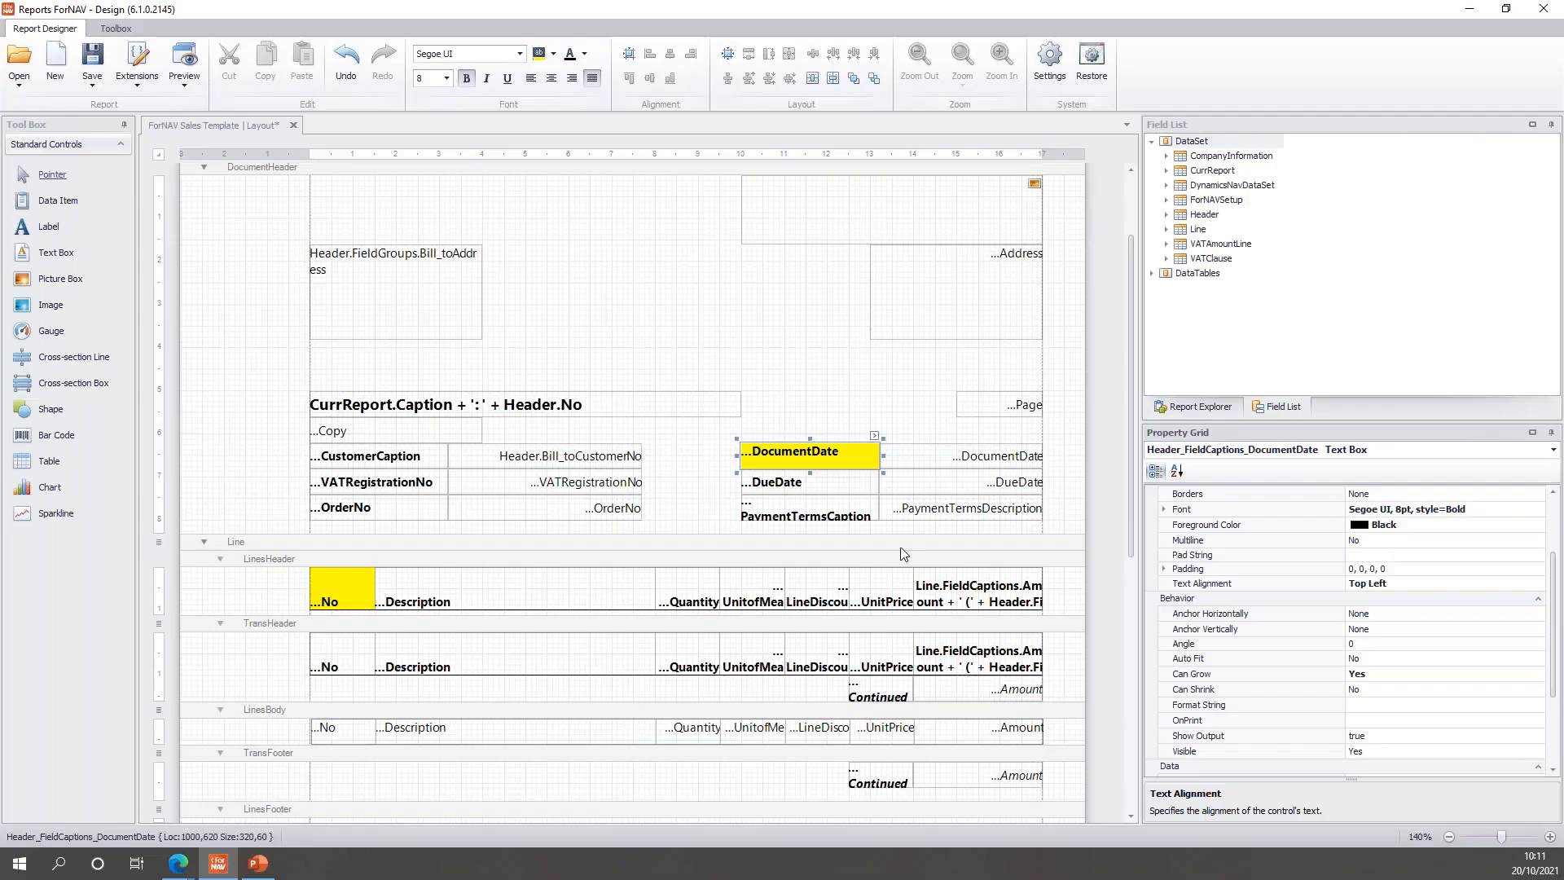
pyautogui.click(1092, 417)
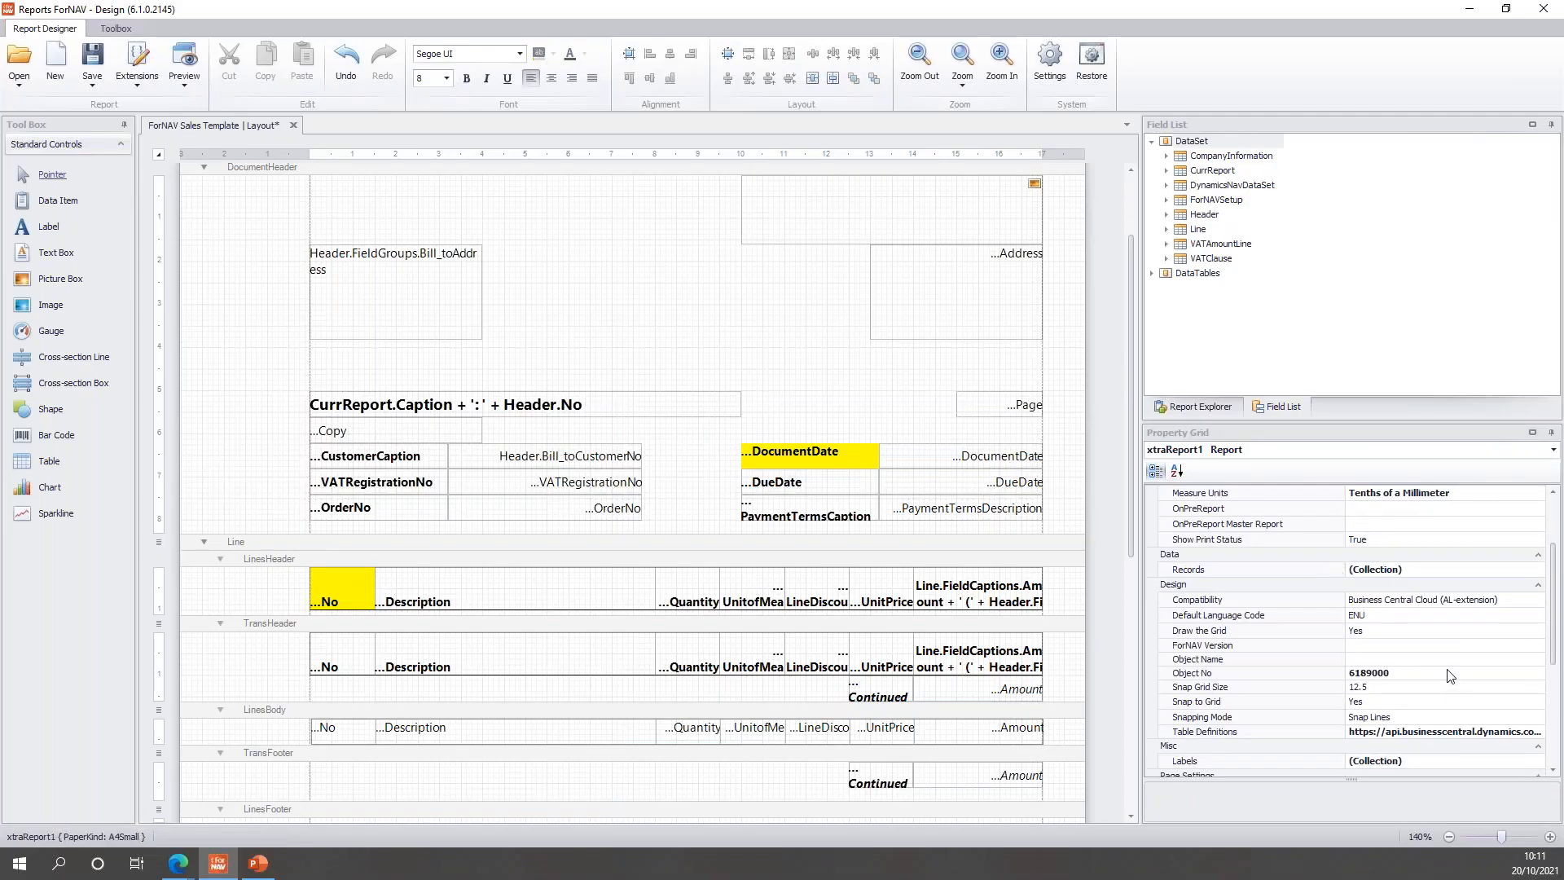
pyautogui.scroll(3, 1449, 675)
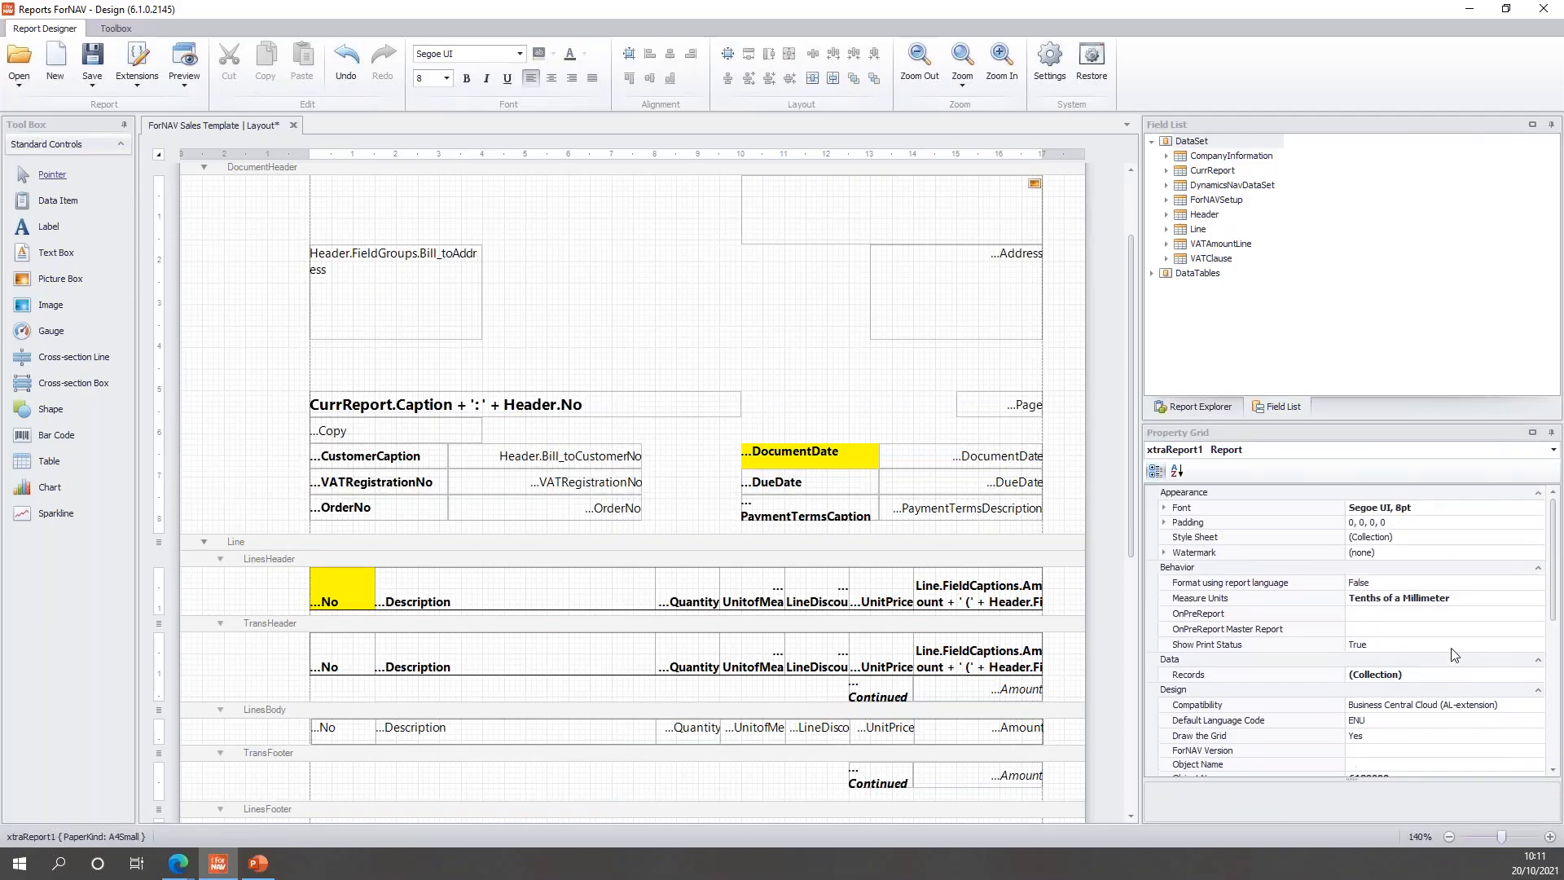
pyautogui.click(861, 466)
pyautogui.rightClick(1266, 688)
pyautogui.click(1288, 699)
pyautogui.rightClick(1287, 691)
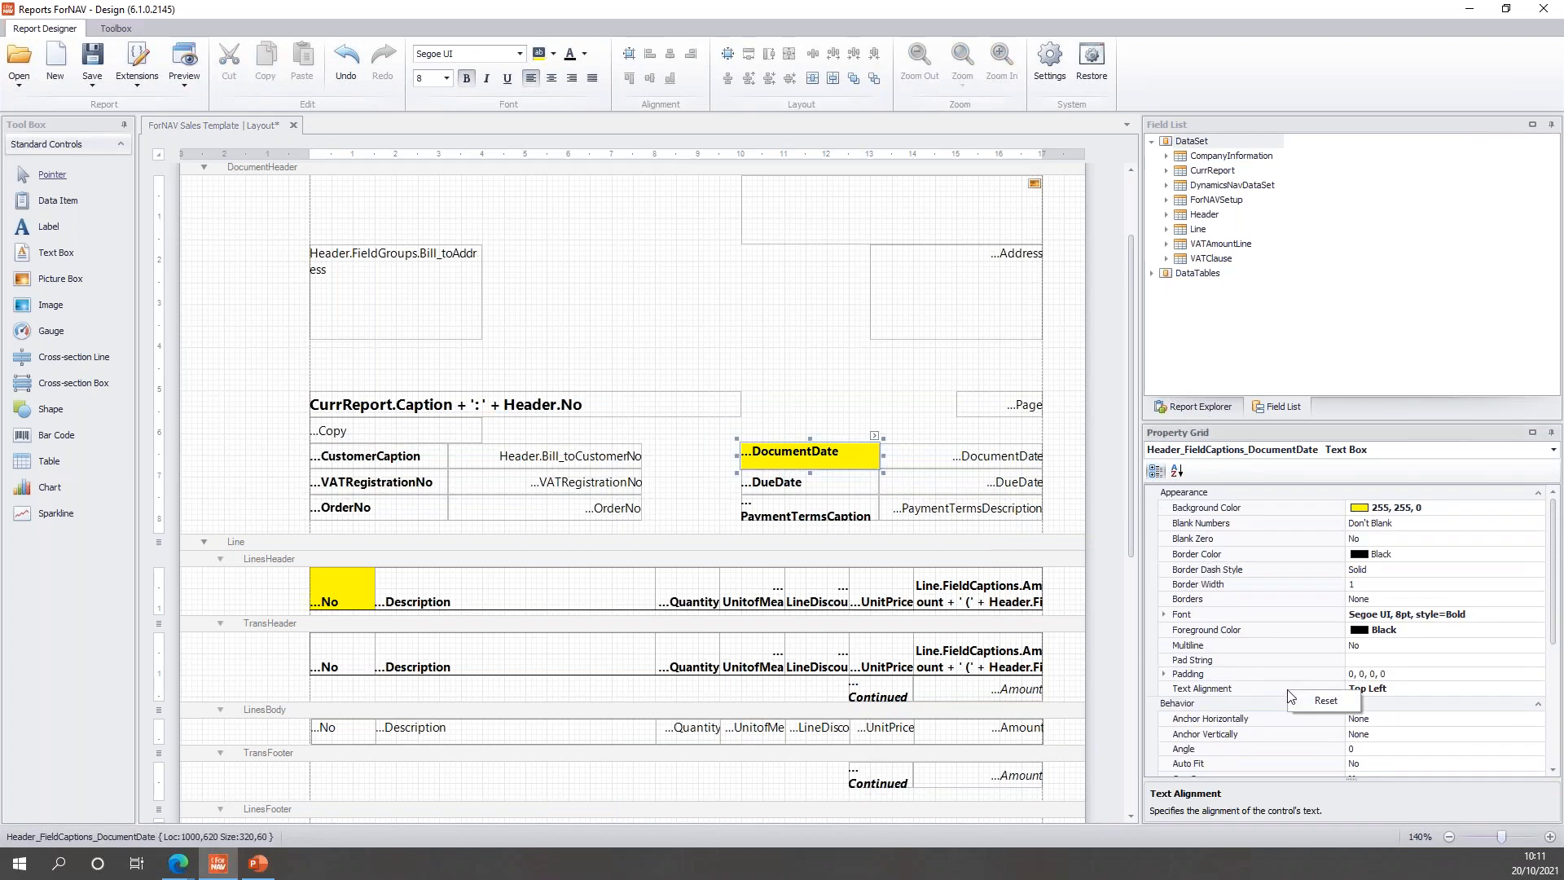
pyautogui.click(1317, 700)
pyautogui.scroll(-5, 1284, 605)
pyautogui.rightClick(1286, 546)
pyautogui.click(1316, 557)
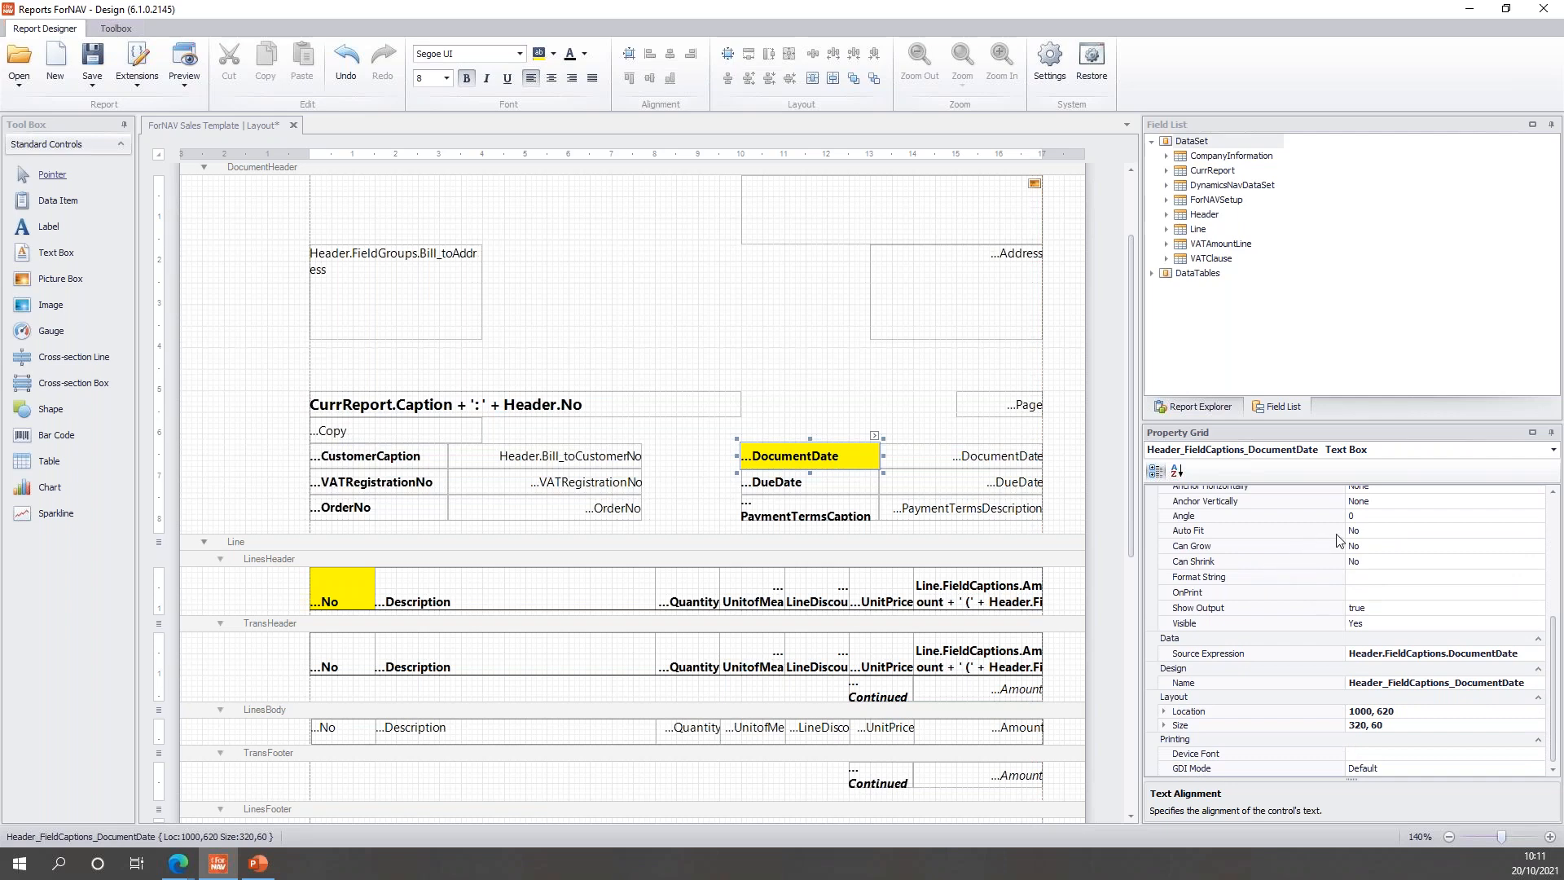
# - Set Auto Fit to Yes for the DocumentDate caption text box
pyautogui.click(1303, 534)
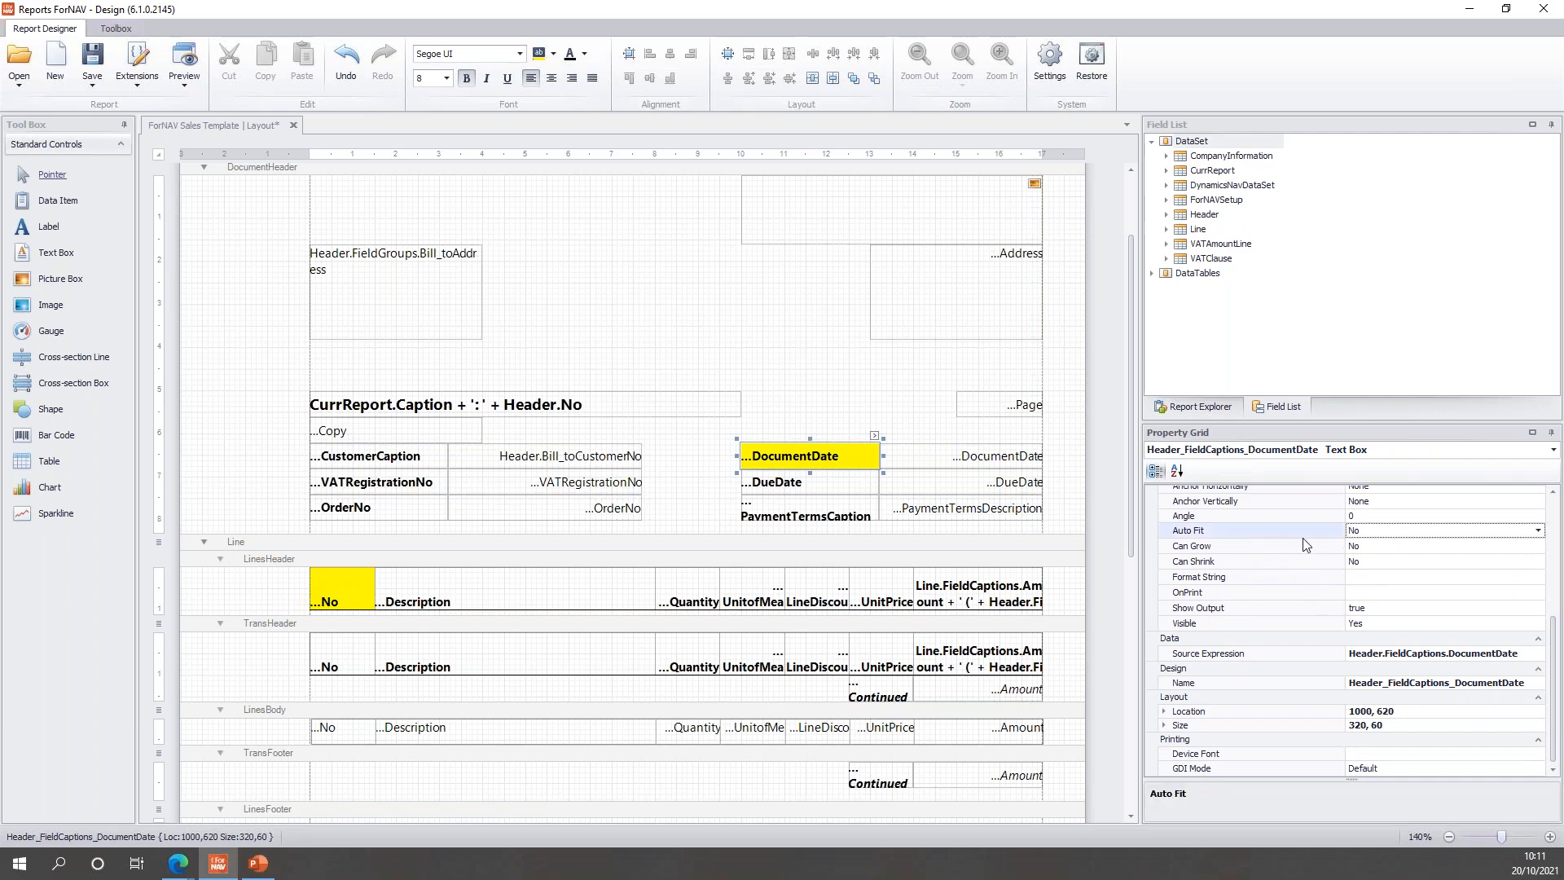
pyautogui.click(1540, 538)
pyautogui.click(1367, 557)
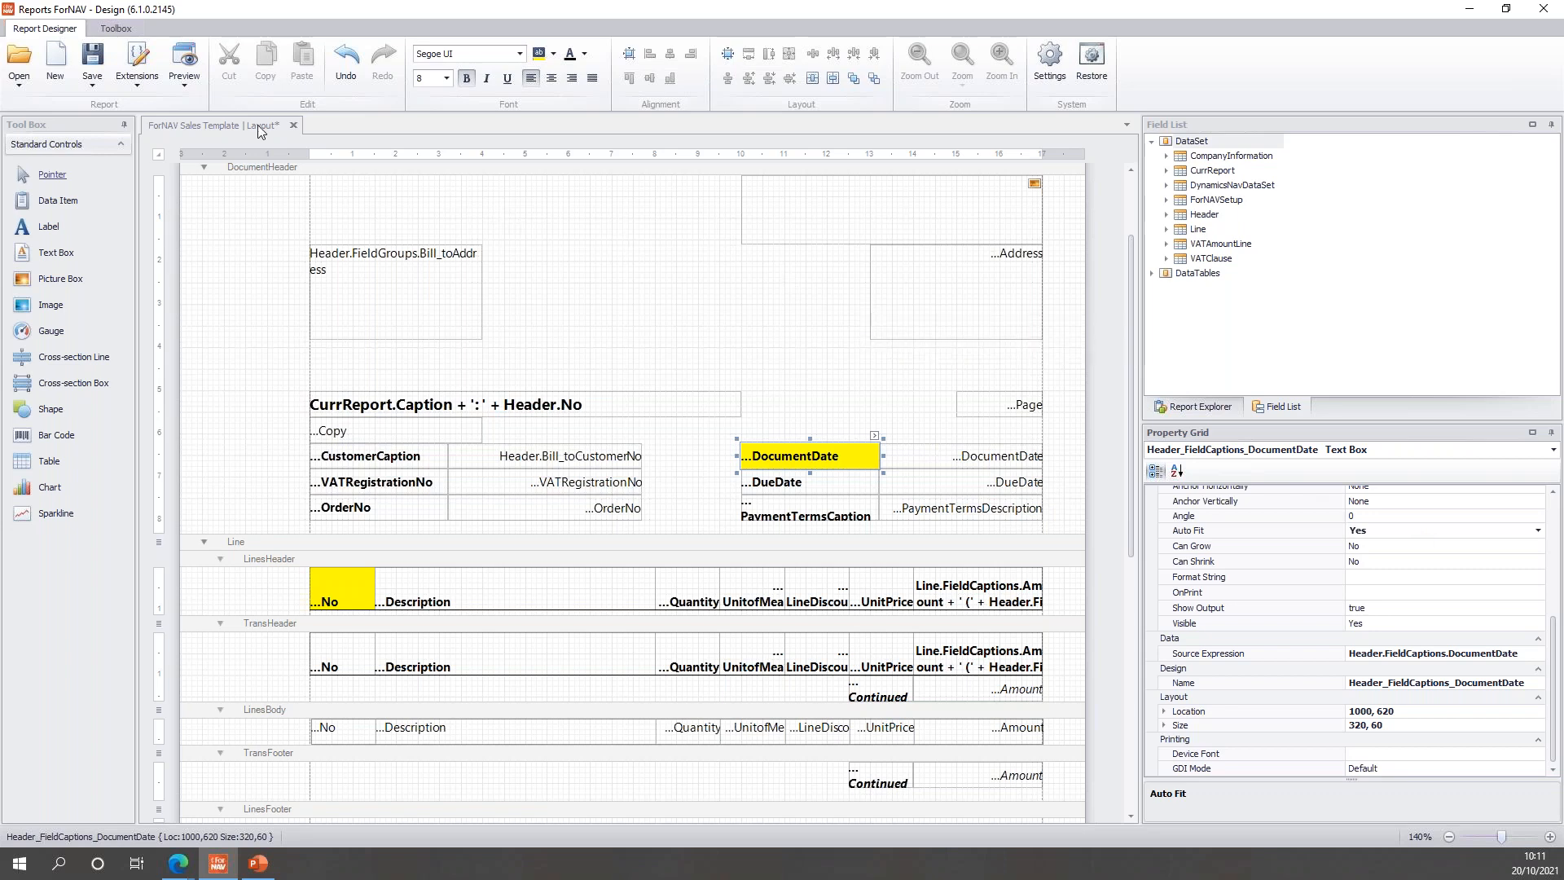
# - Preview the Sales Template layout with the auto-fitted caption for invoice 103216
pyautogui.click(184, 61)
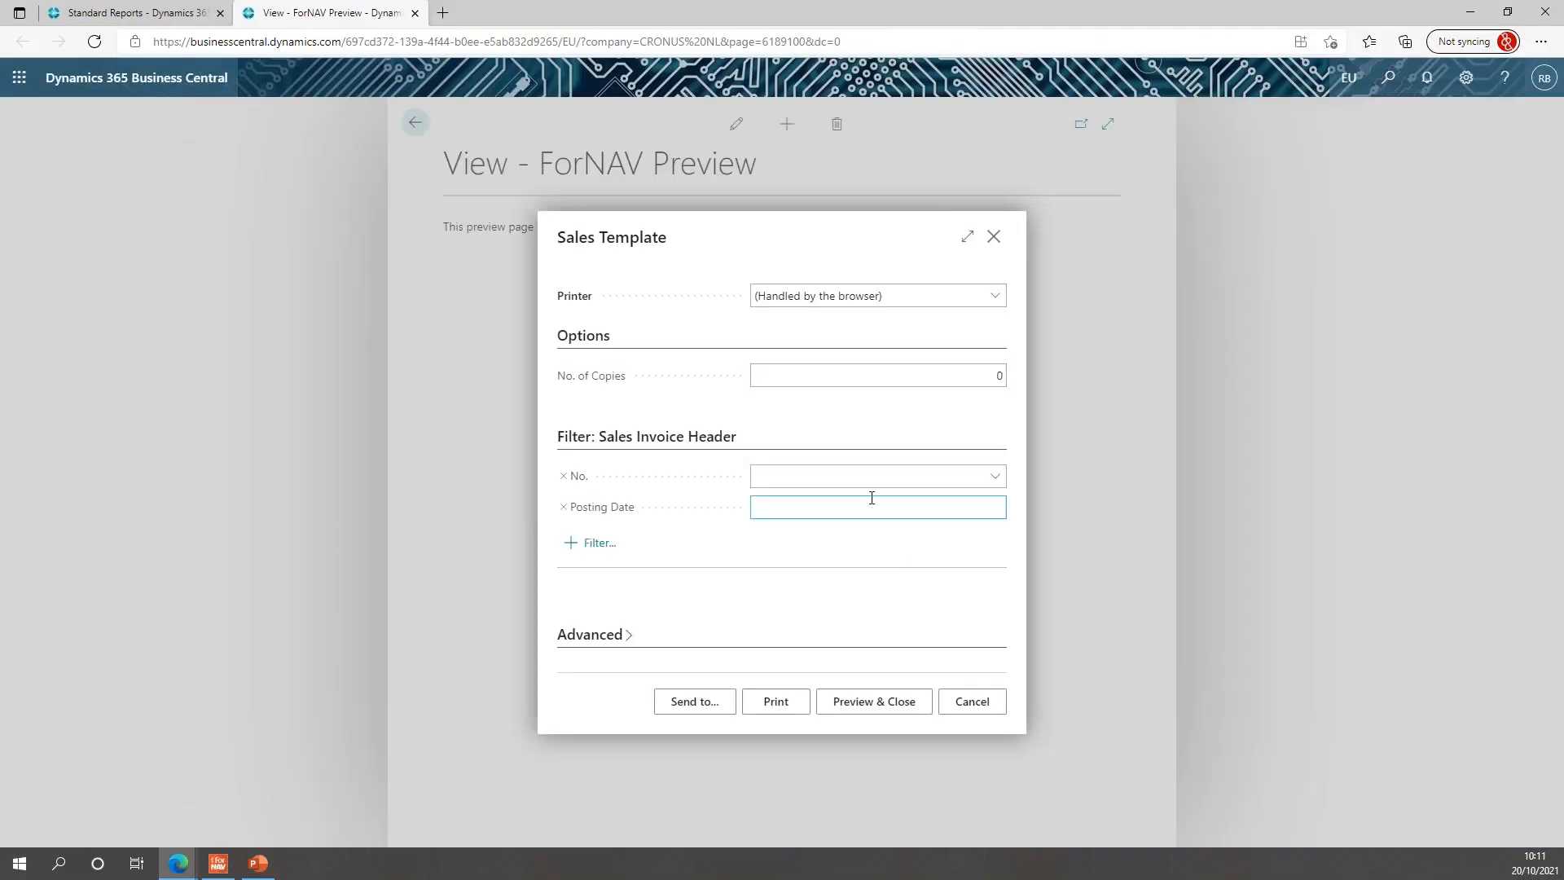
pyautogui.write('10321')
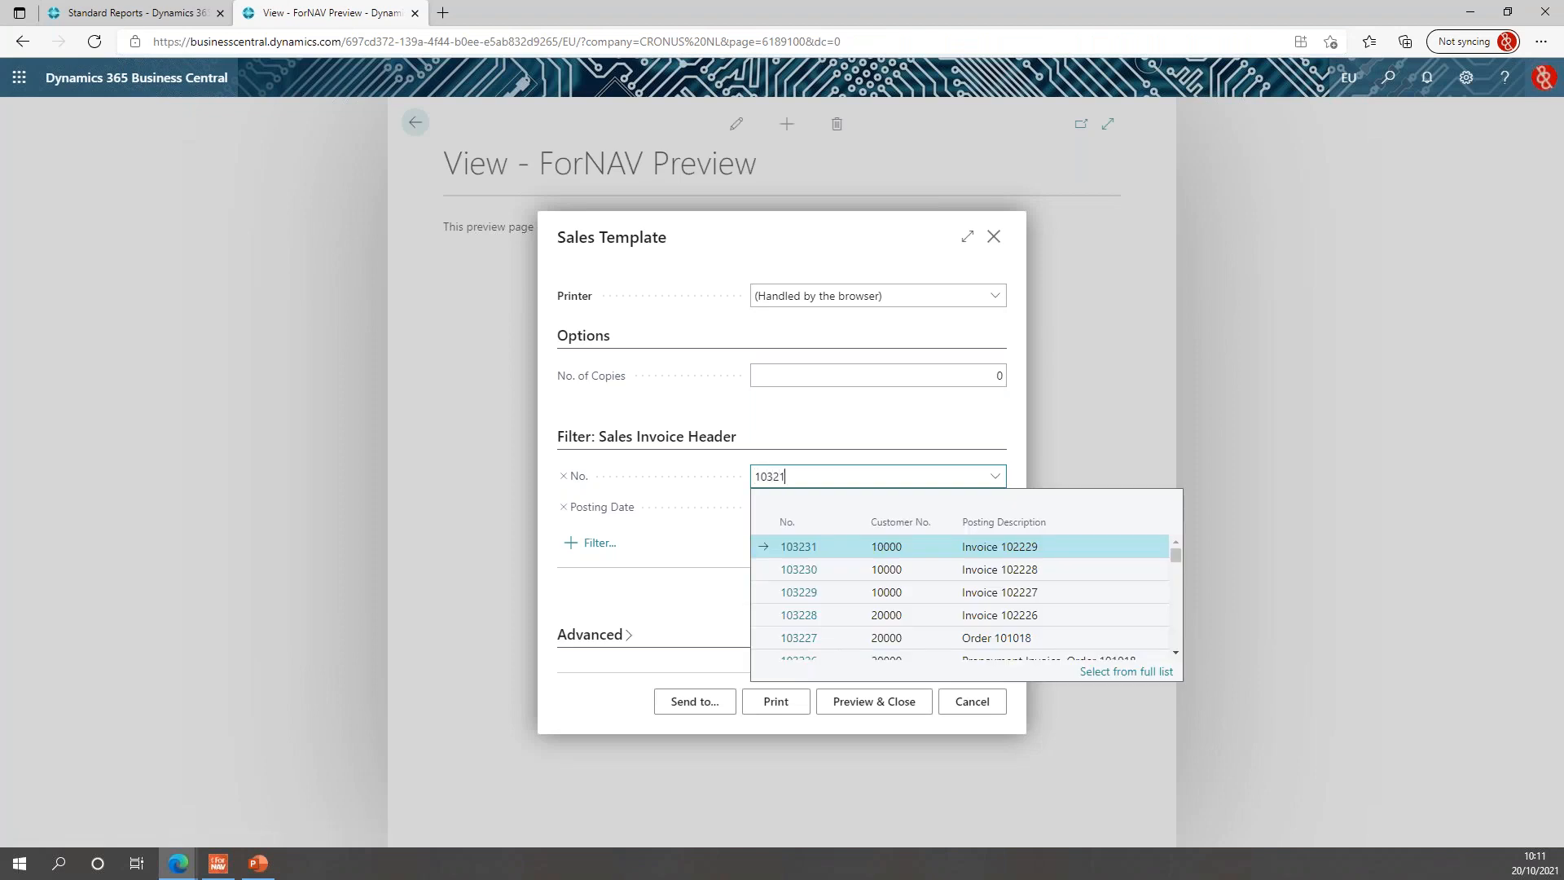
pyautogui.click(855, 701)
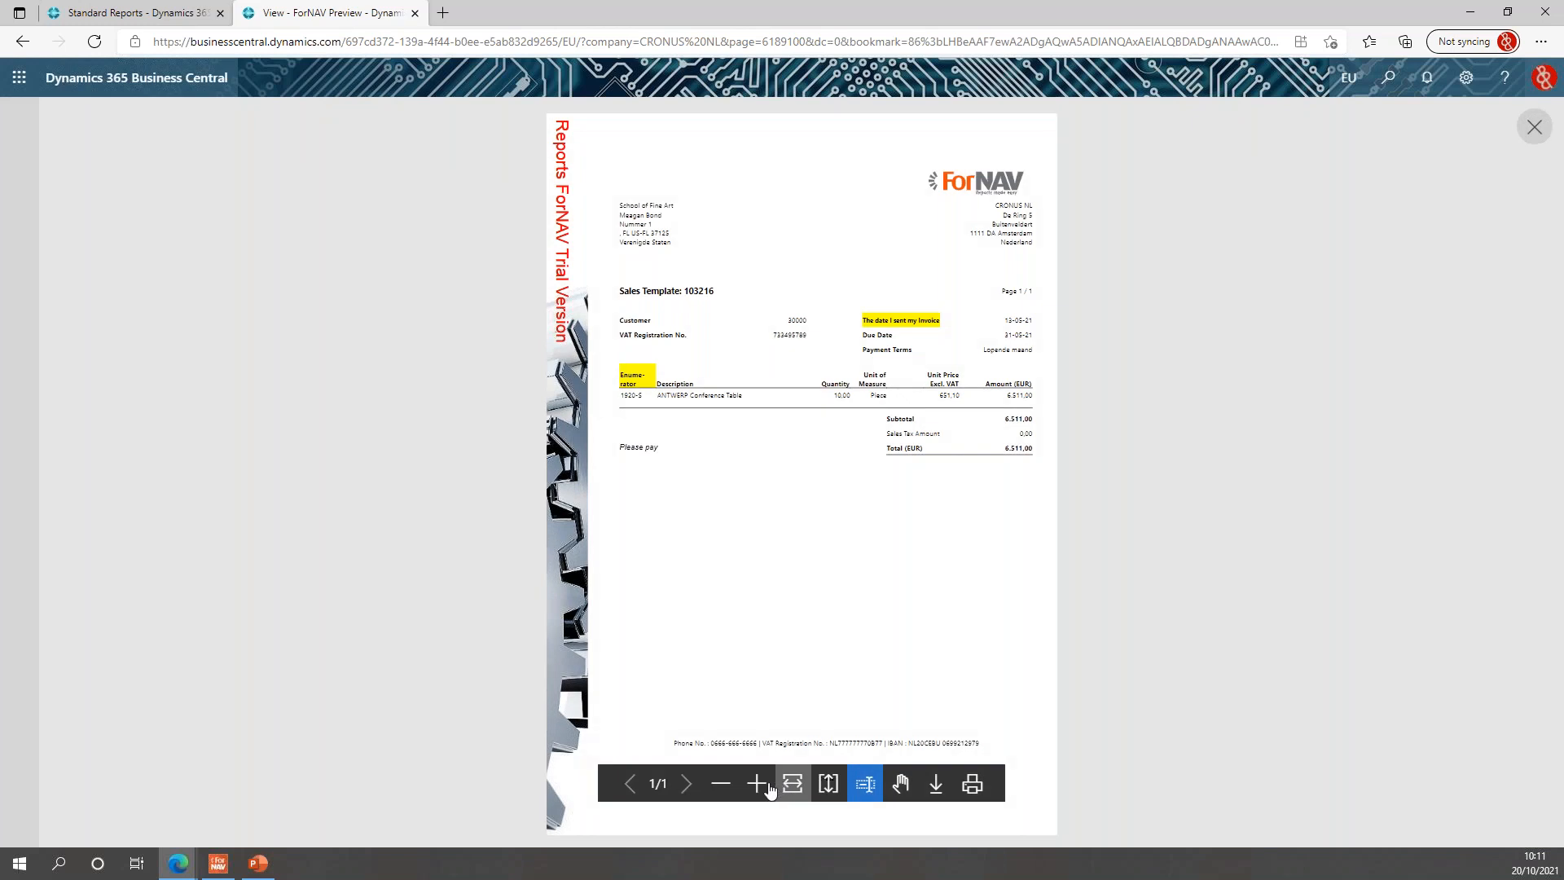
# - Examine the auto-fitted document date caption in the enlarged Sales Template preview, and close the preview tab
pyautogui.click(757, 785)
pyautogui.click(756, 784)
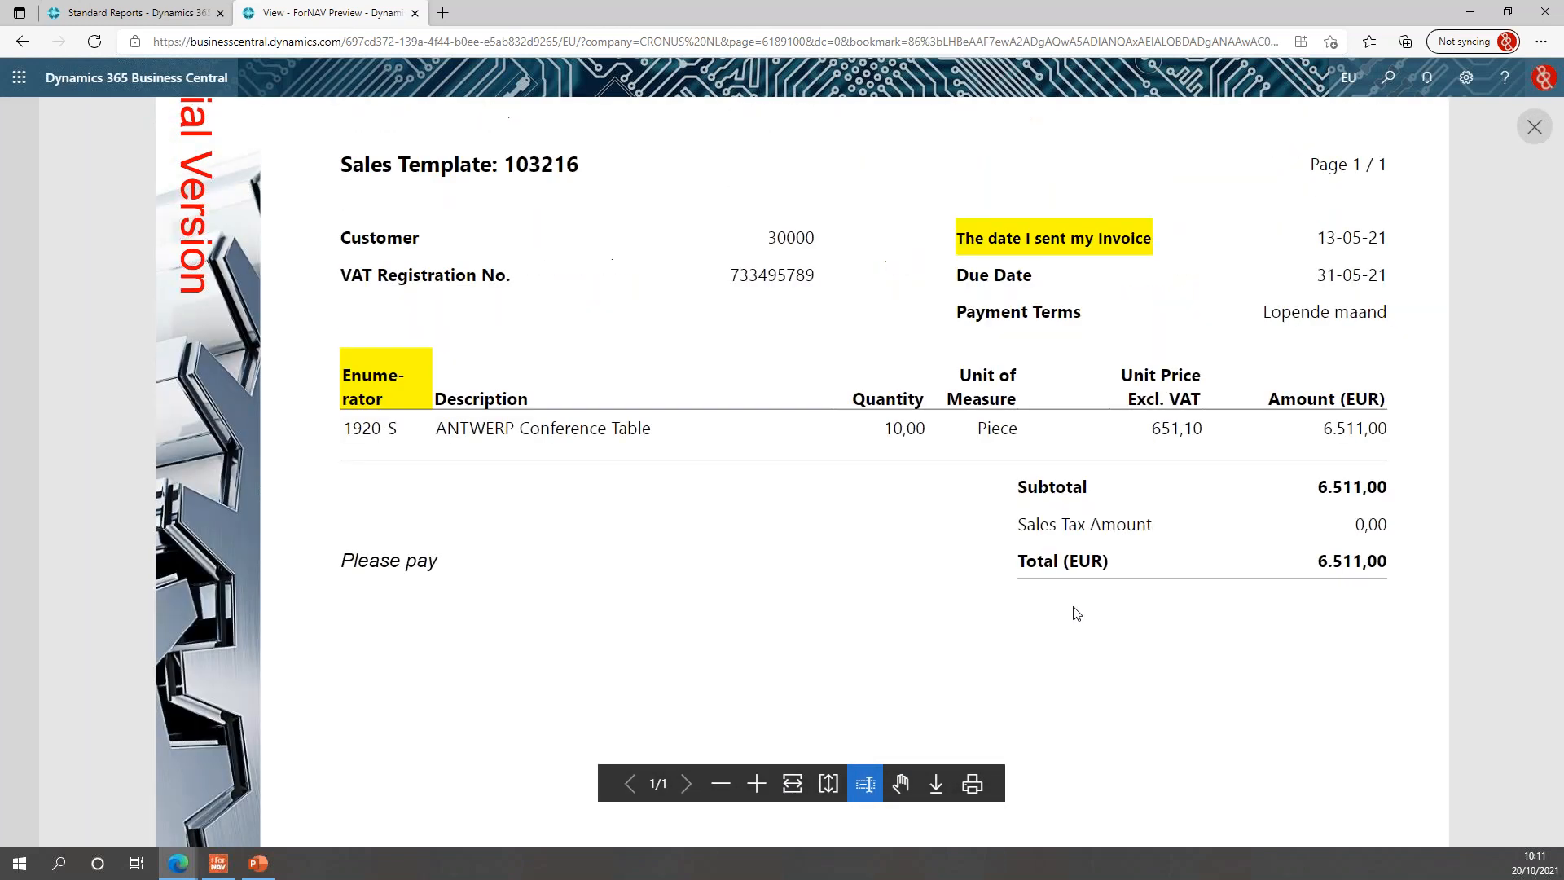
pyautogui.scroll(1, 1075, 612)
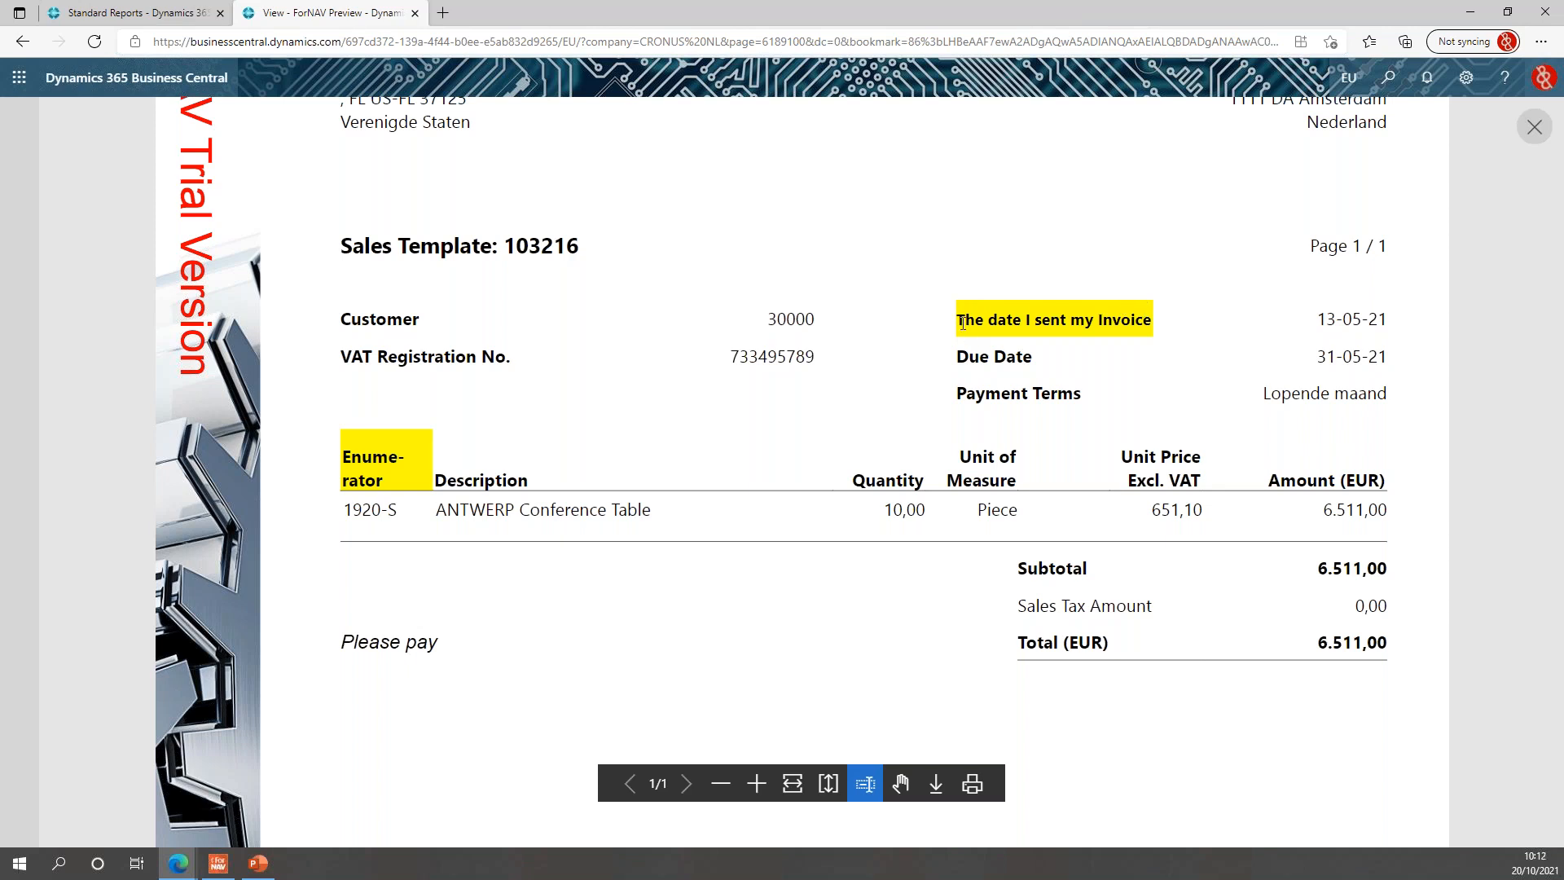
pyautogui.click(756, 784)
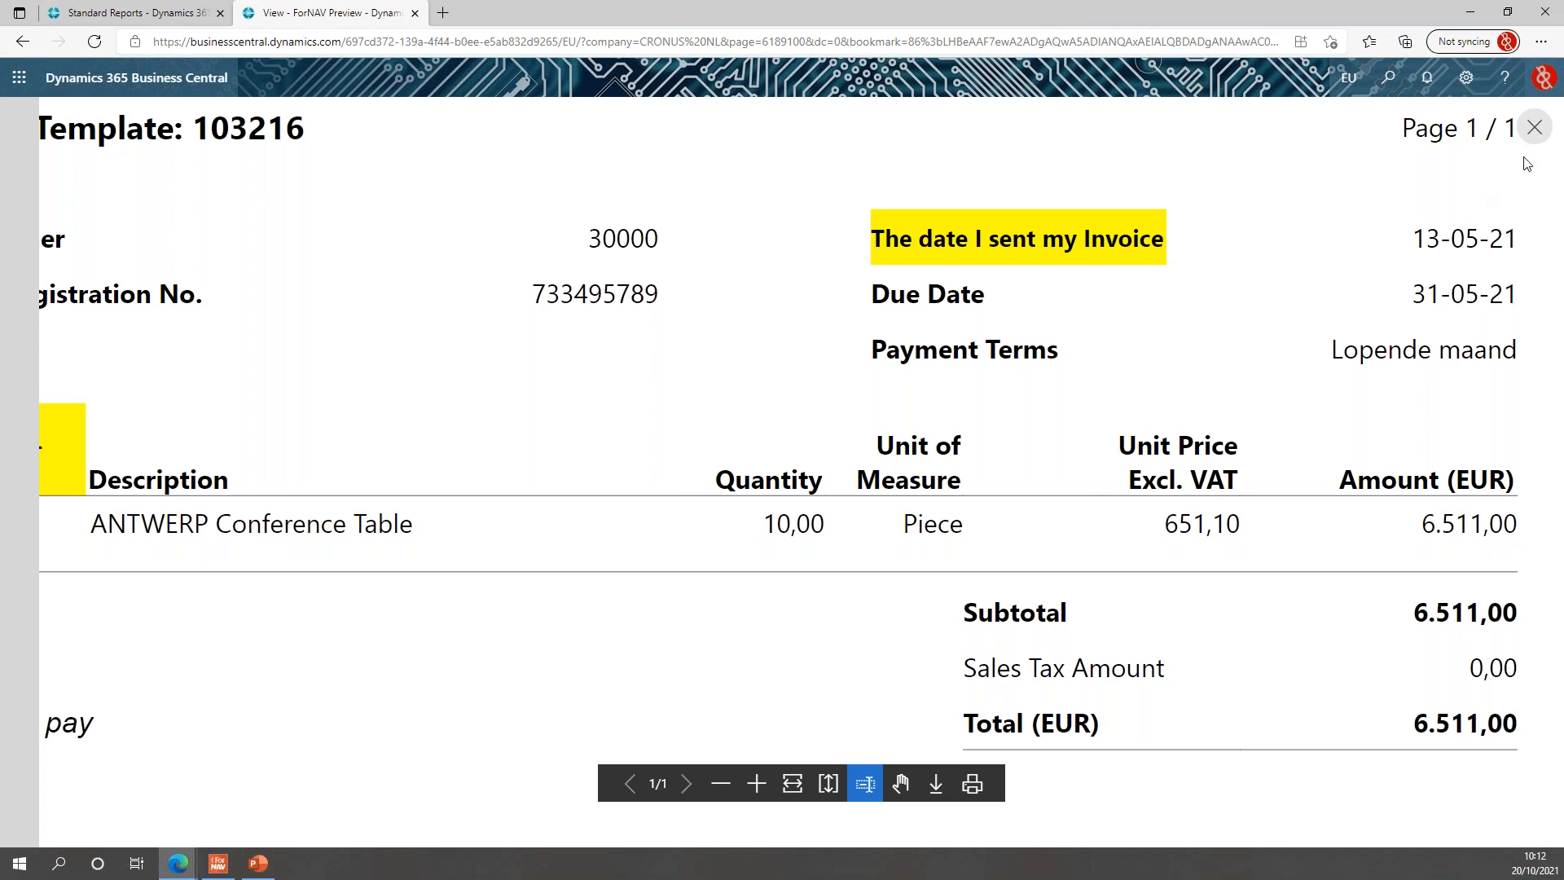
pyautogui.click(1535, 128)
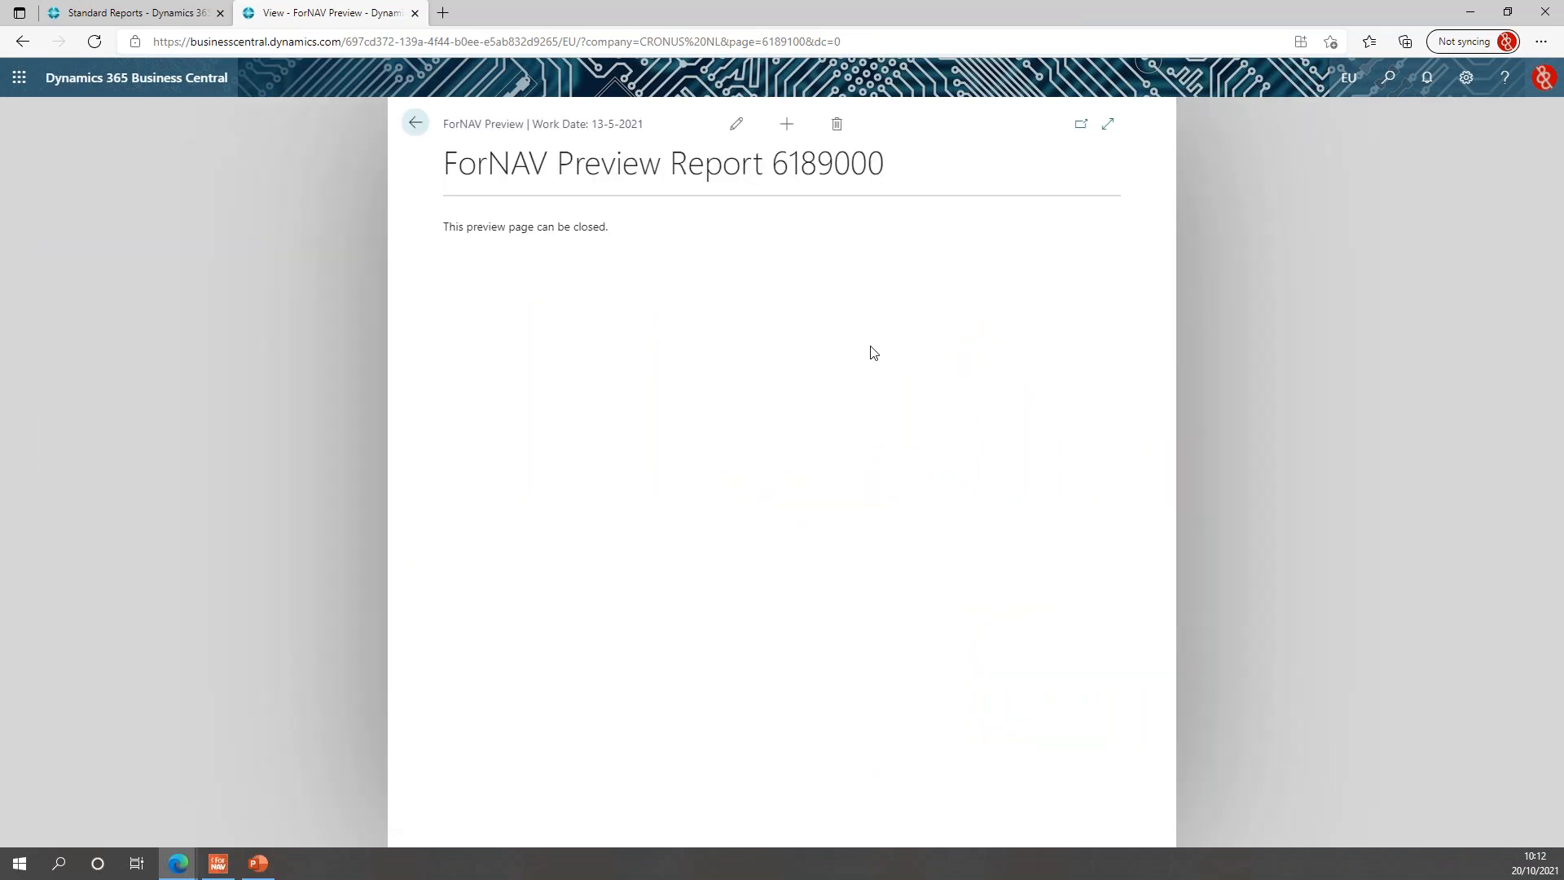
pyautogui.hotkey('ctrl', 'w')
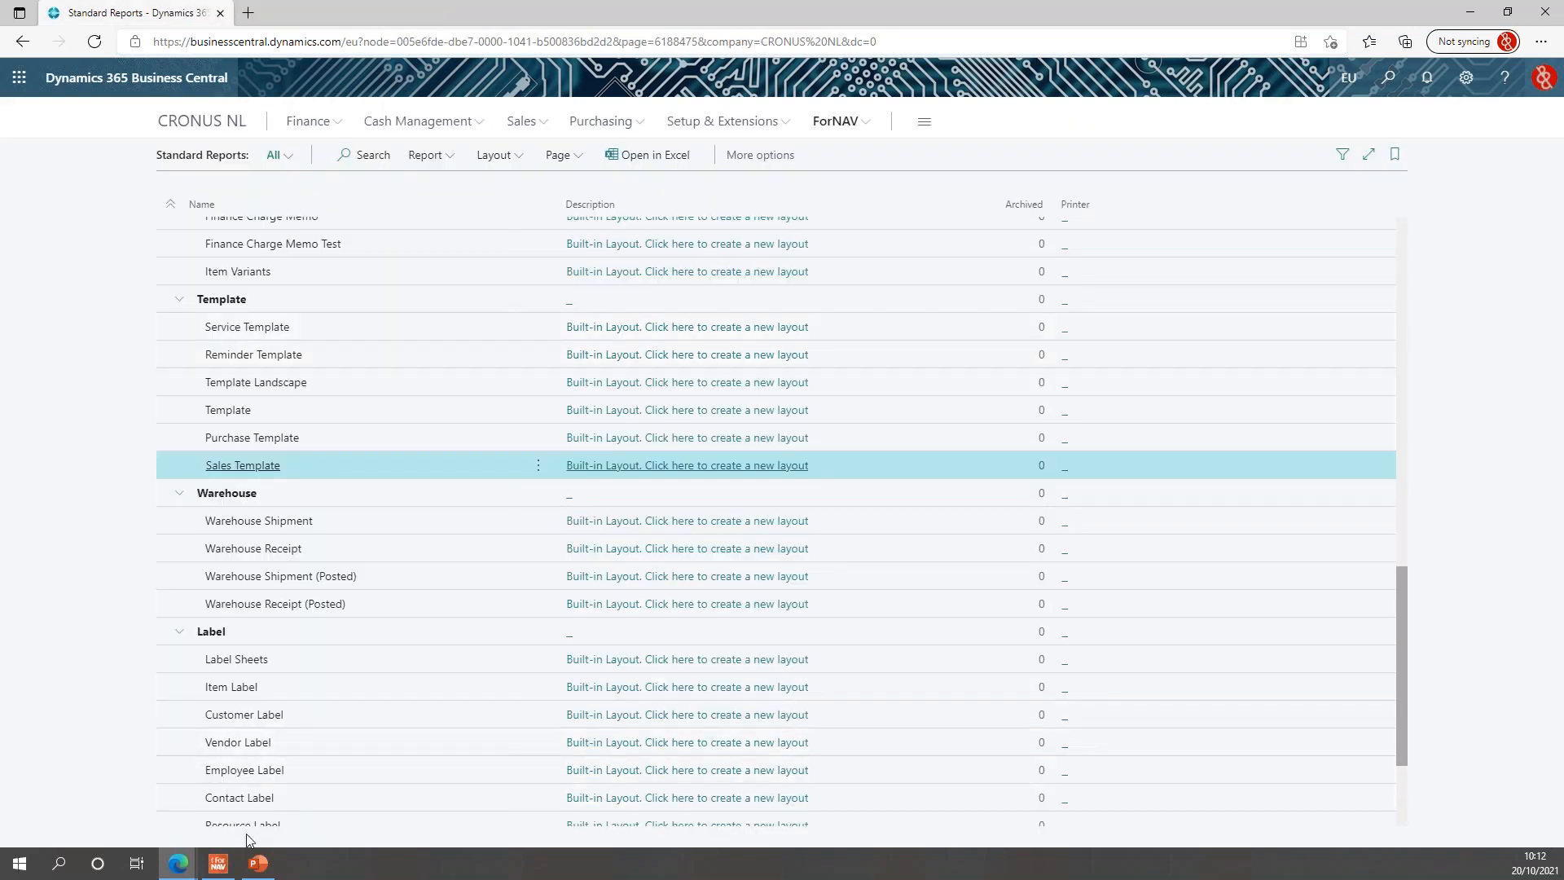
# - Return to the ForNAV designer and reset the Auto Fit property of the DocumentDate caption text box
pyautogui.click(228, 870)
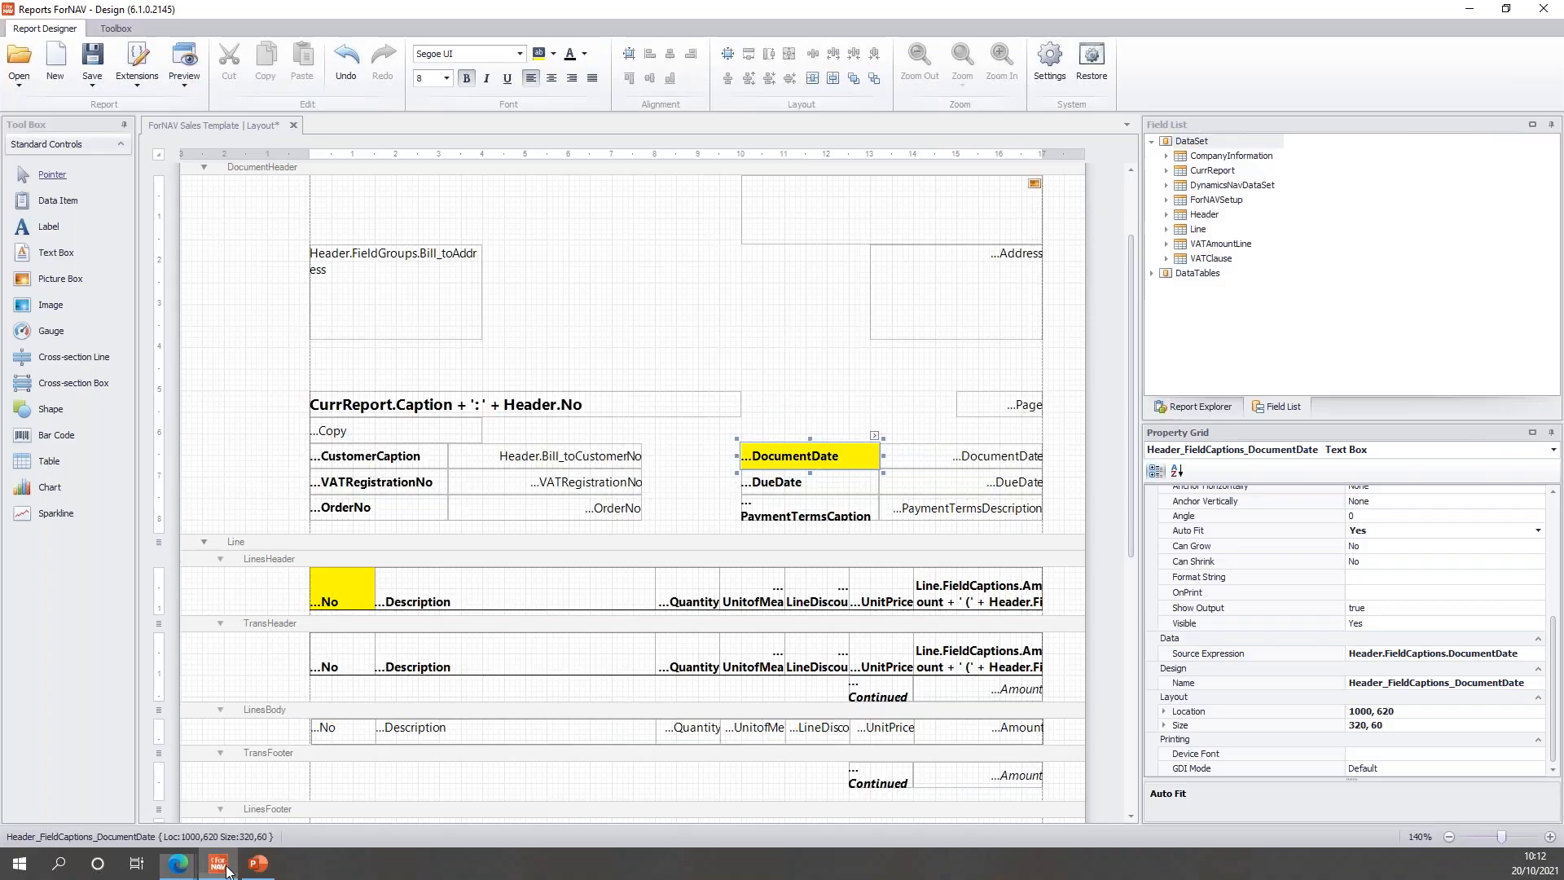
pyautogui.click(1112, 508)
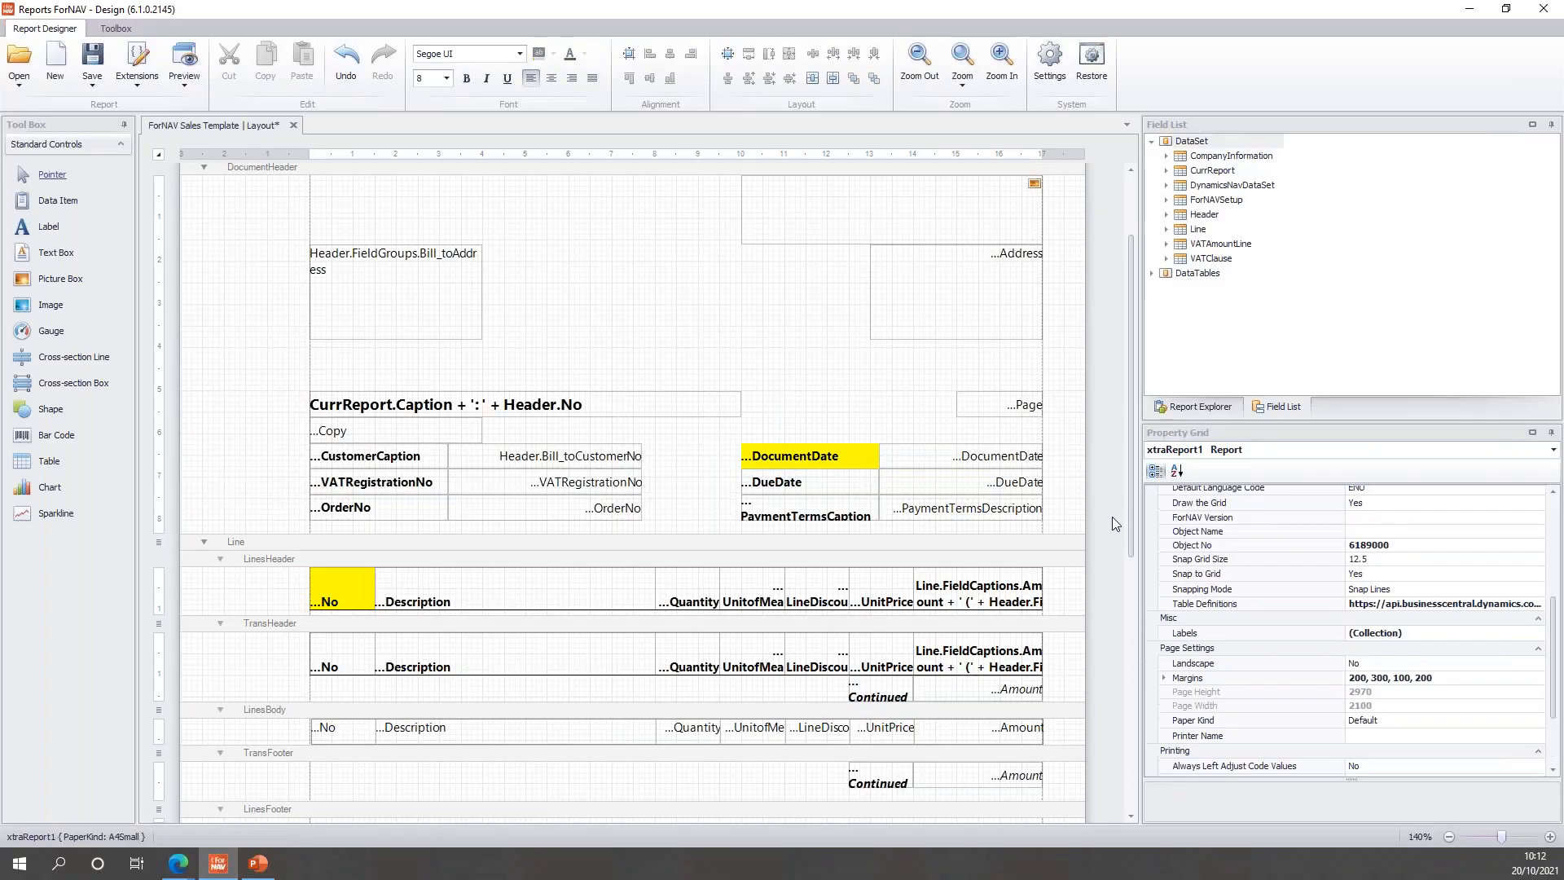
pyautogui.click(863, 458)
pyautogui.rightClick(1310, 533)
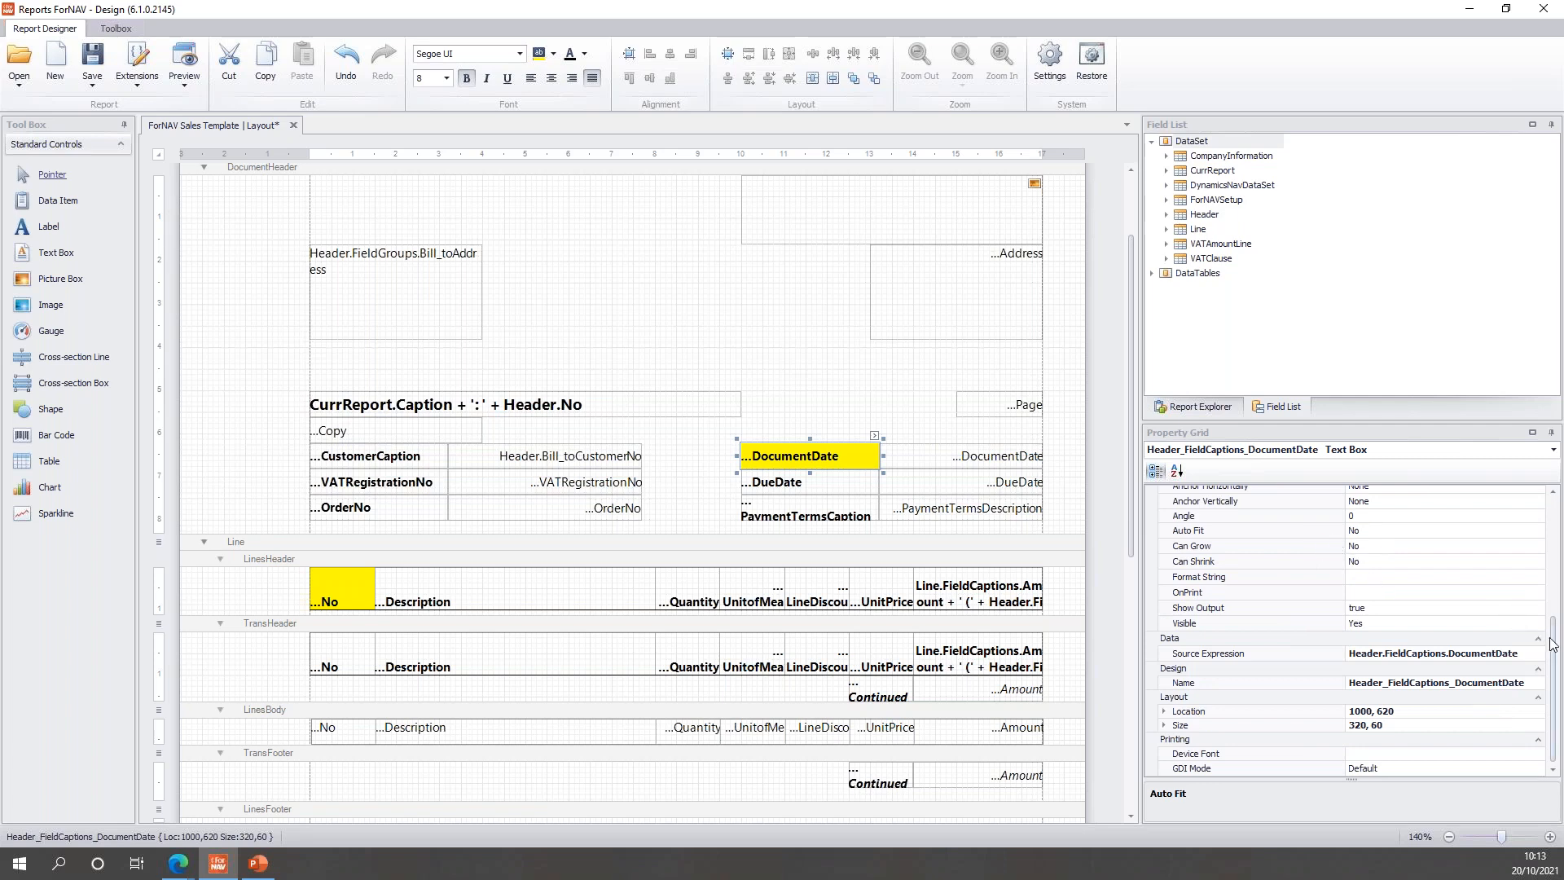
# - Set Multiline to Yes for the DocumentDate caption text box
pyautogui.scroll(3, 1495, 575)
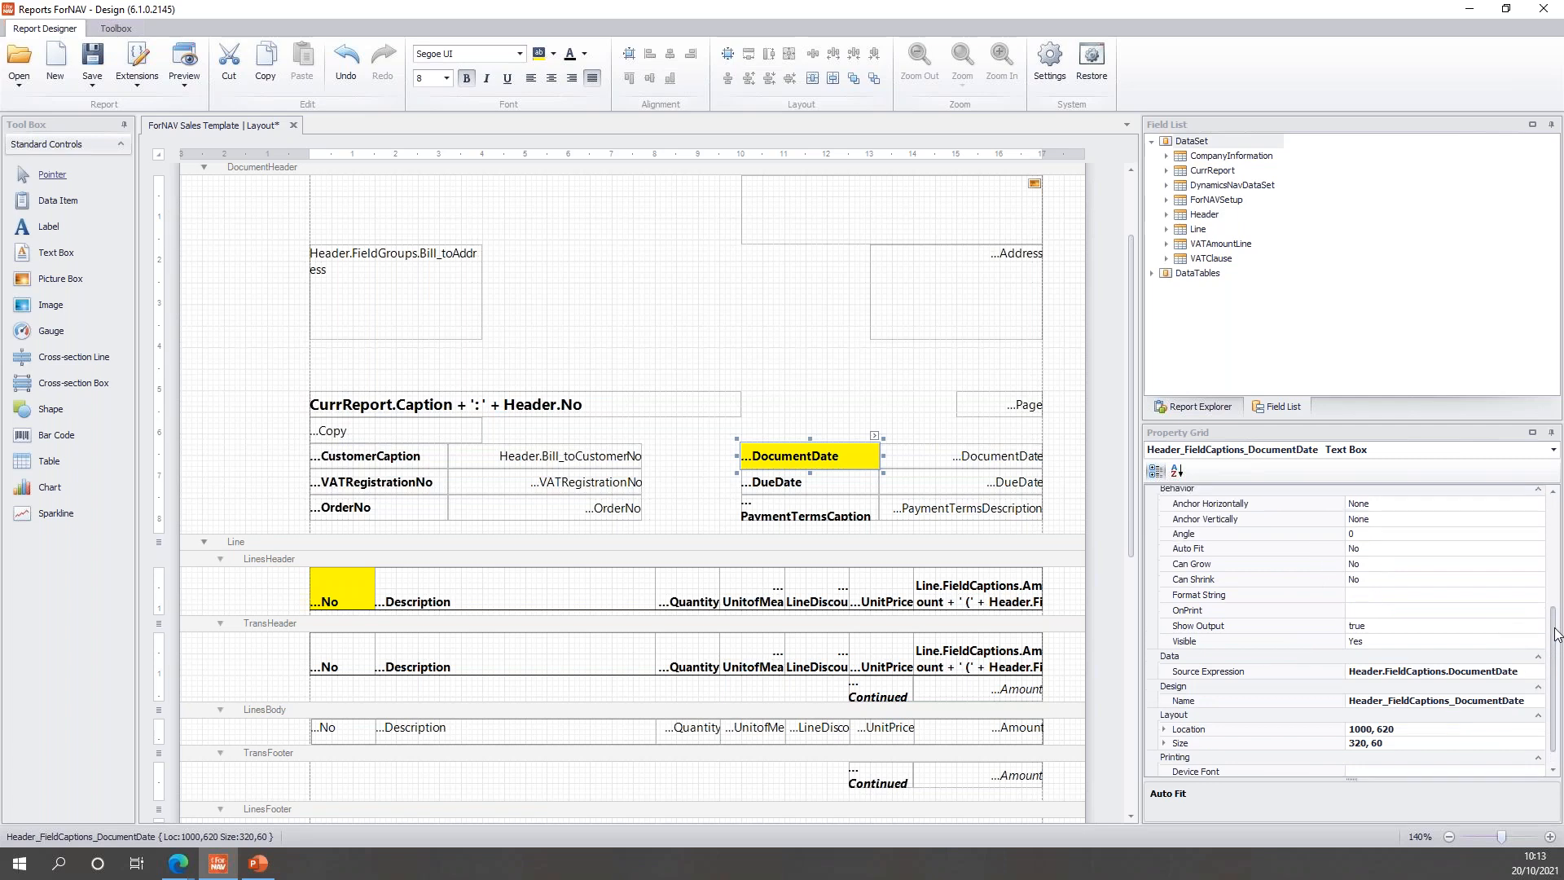
pyautogui.doubleClick(1320, 567)
pyautogui.click(1394, 568)
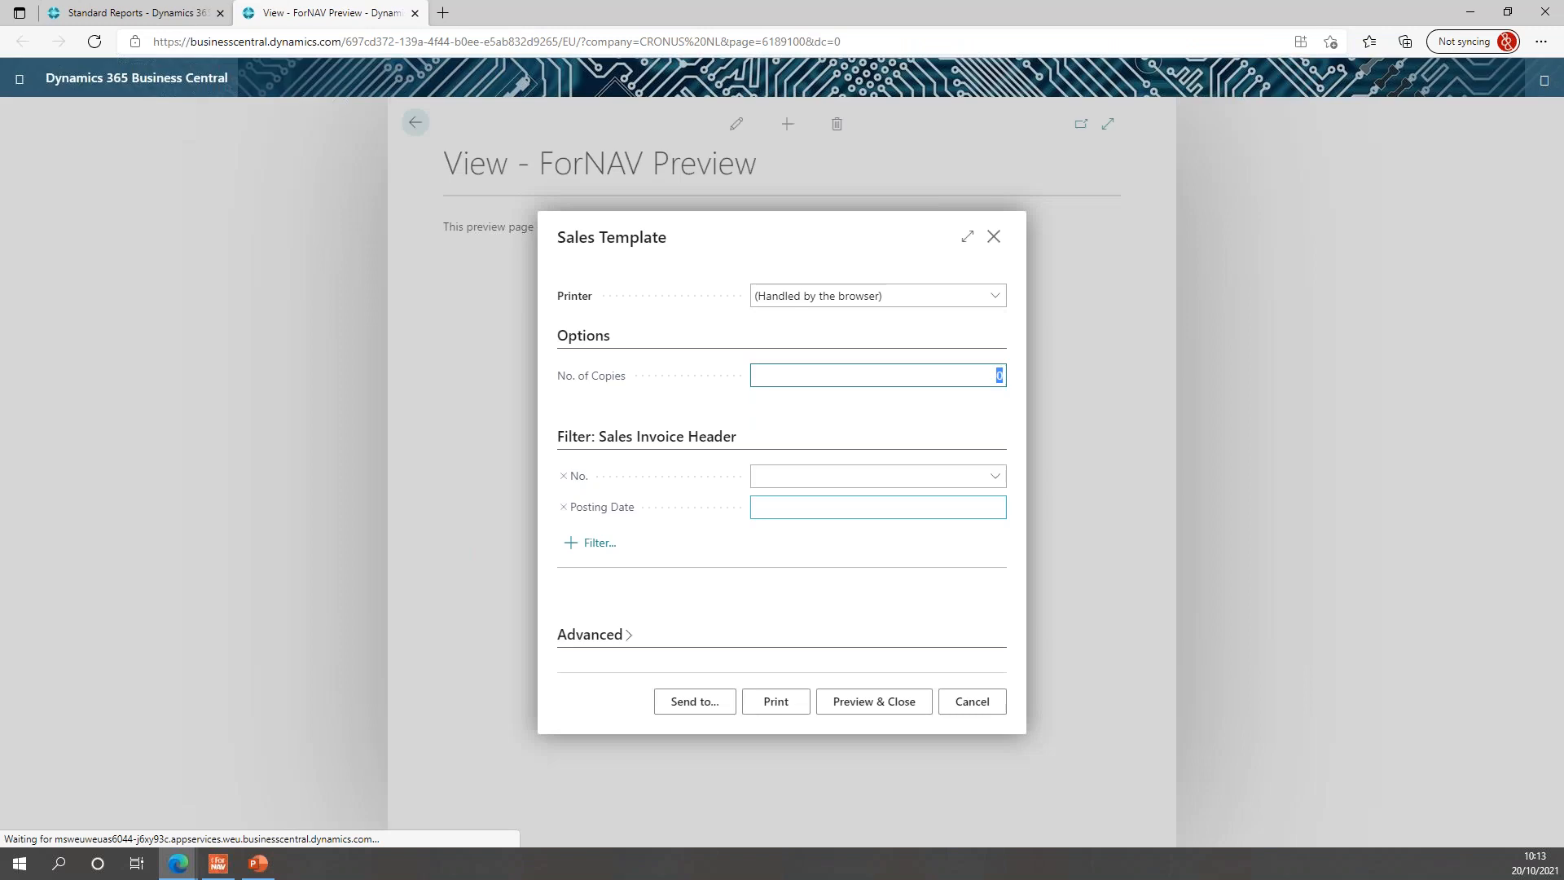
# - Preview the Sales Template layout for invoice 103216 and examine the multiline document date caption in the enlarged view
pyautogui.click(855, 475)
pyautogui.write('103216')
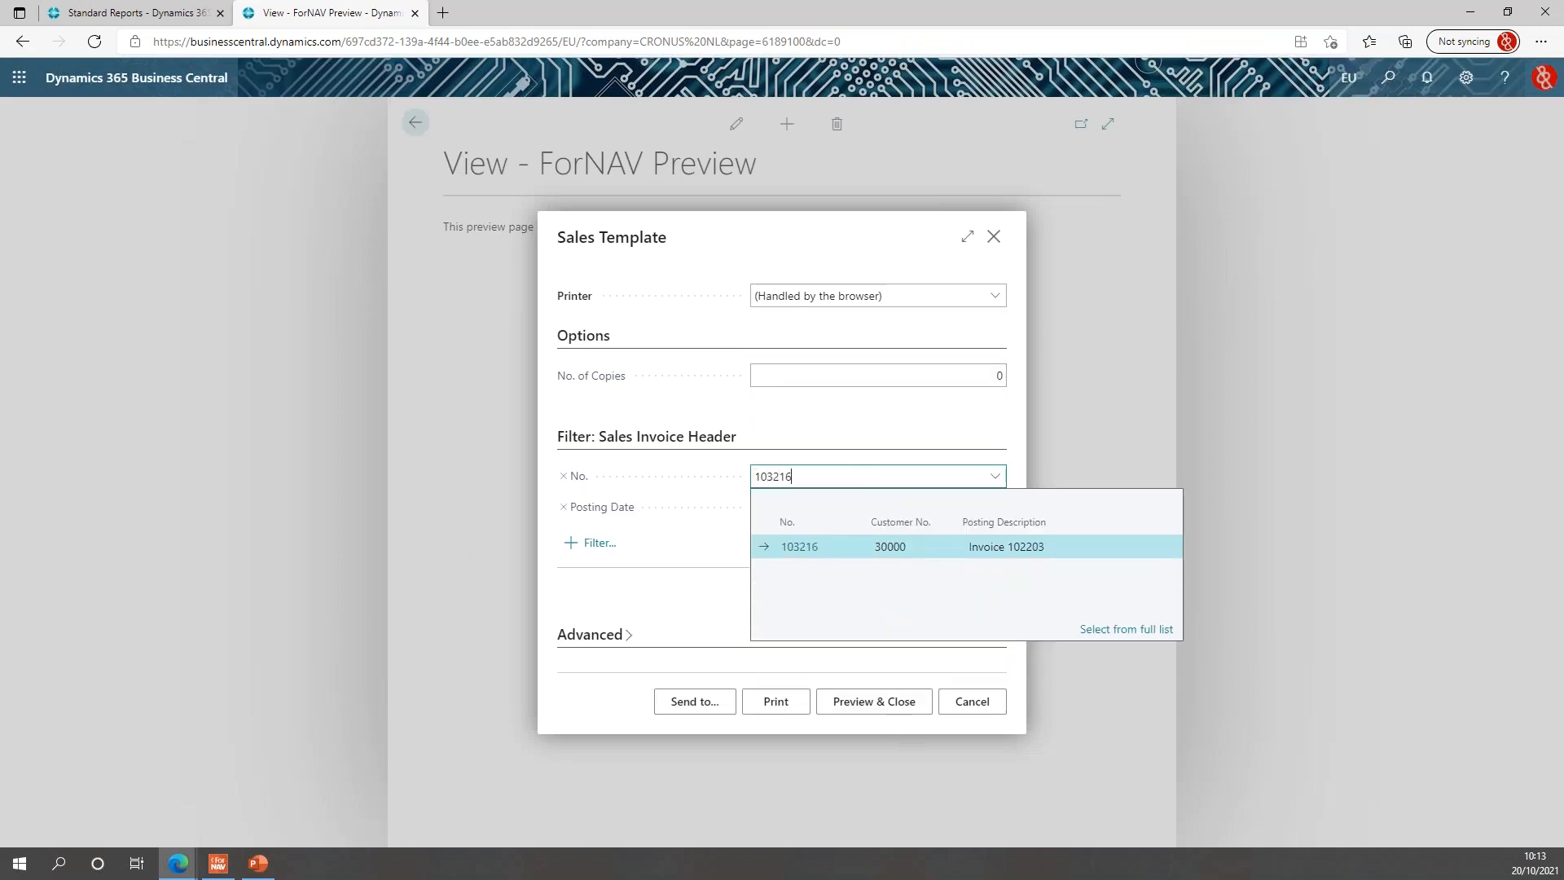
pyautogui.click(897, 708)
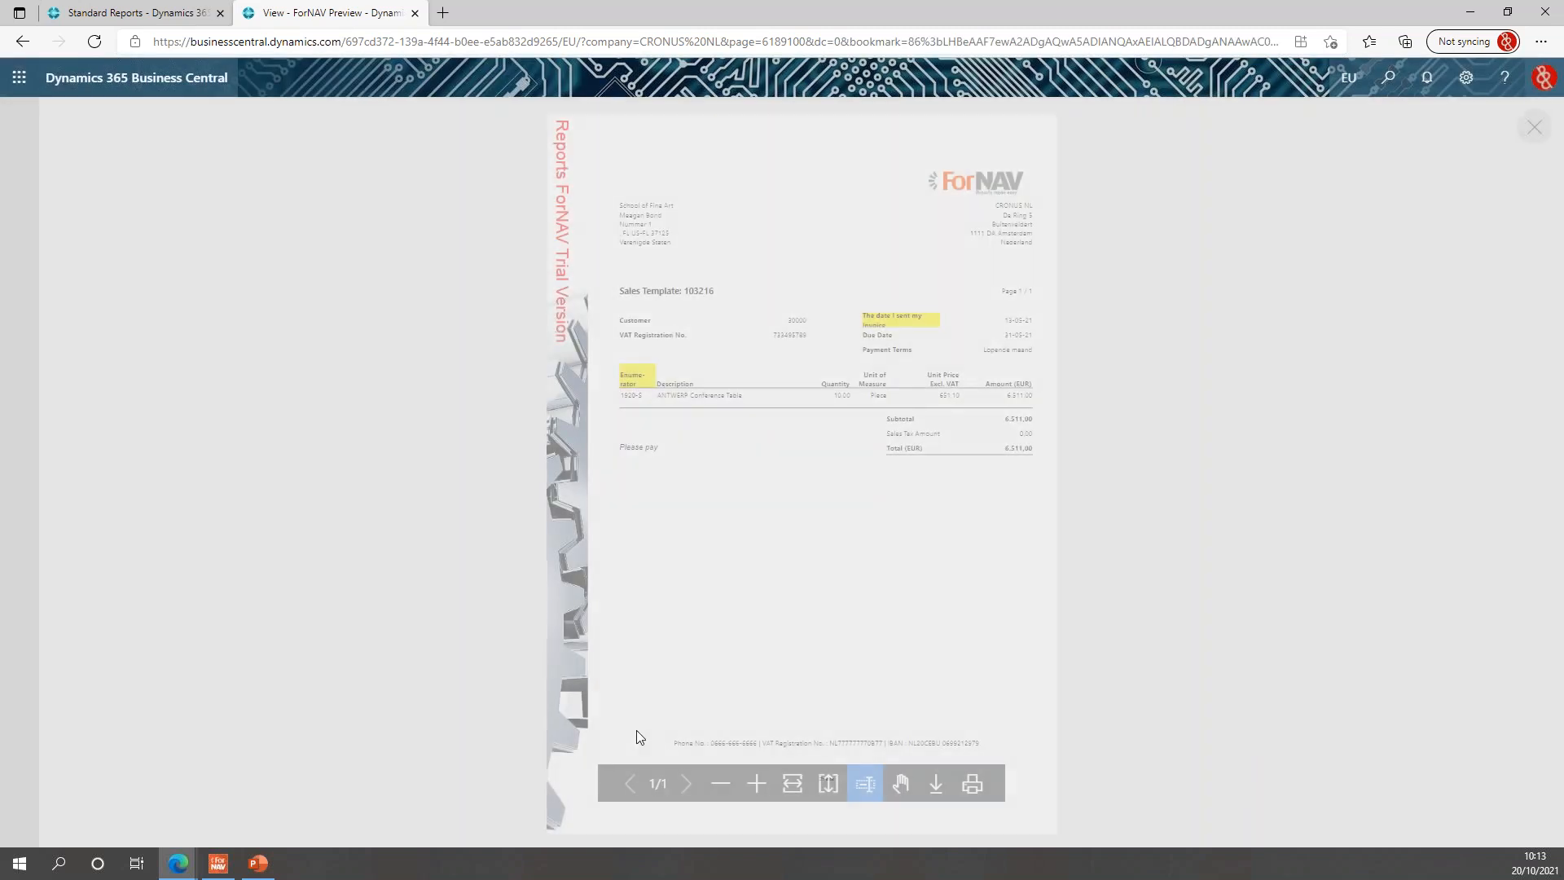
pyautogui.click(756, 784)
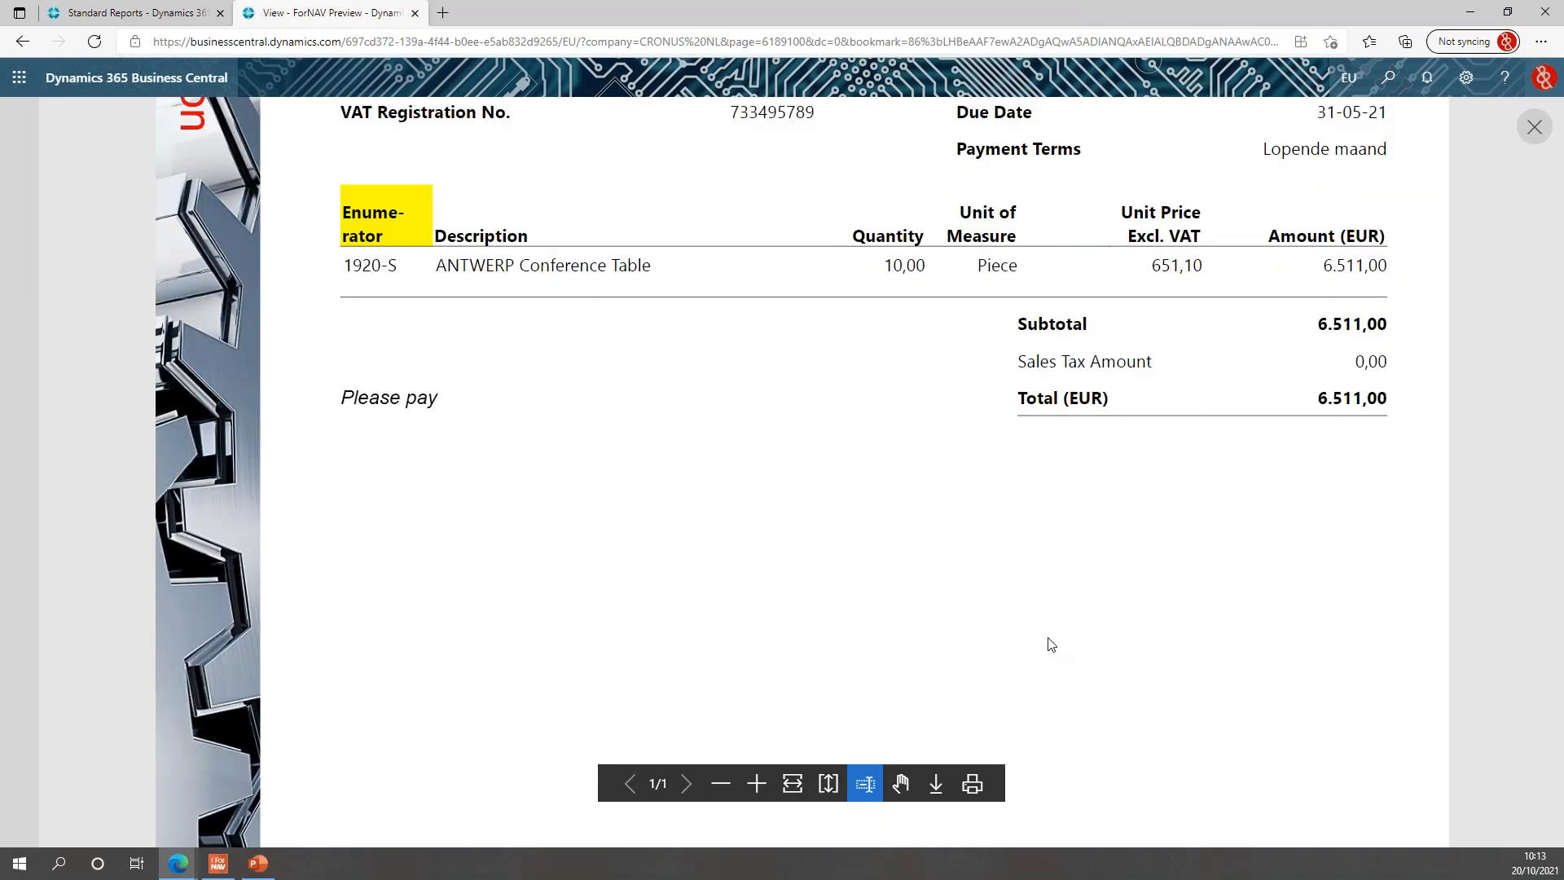
pyautogui.scroll(3, 1051, 644)
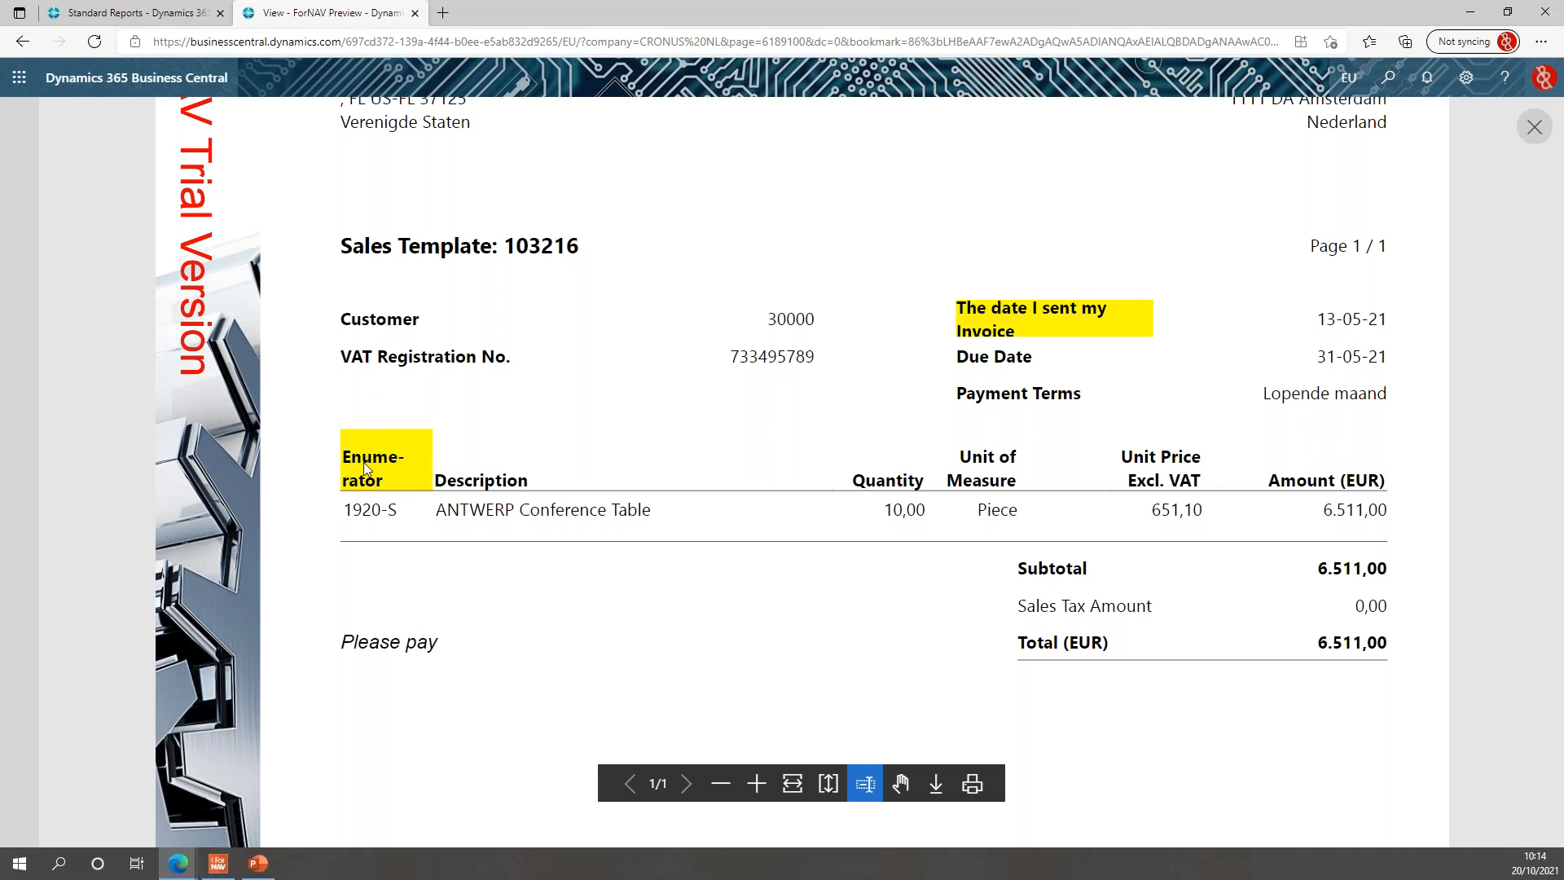
pyautogui.click(1536, 130)
# - Return to the ForNAV designer and inspect the Multiline property of the No. caption cell in the LinesHeader section
pyautogui.click(229, 870)
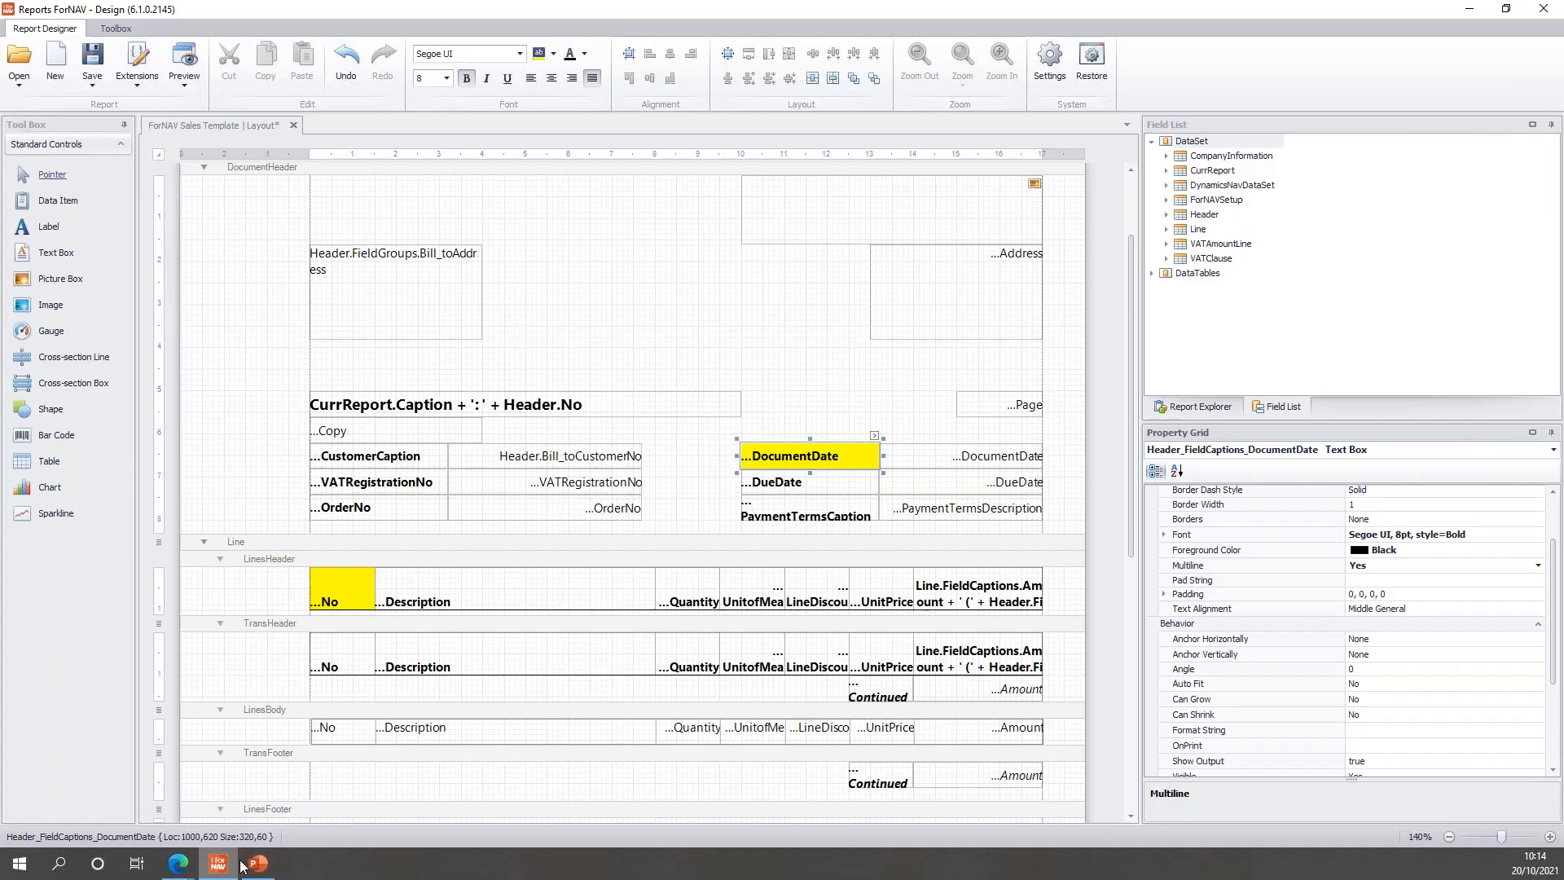
pyautogui.click(352, 602)
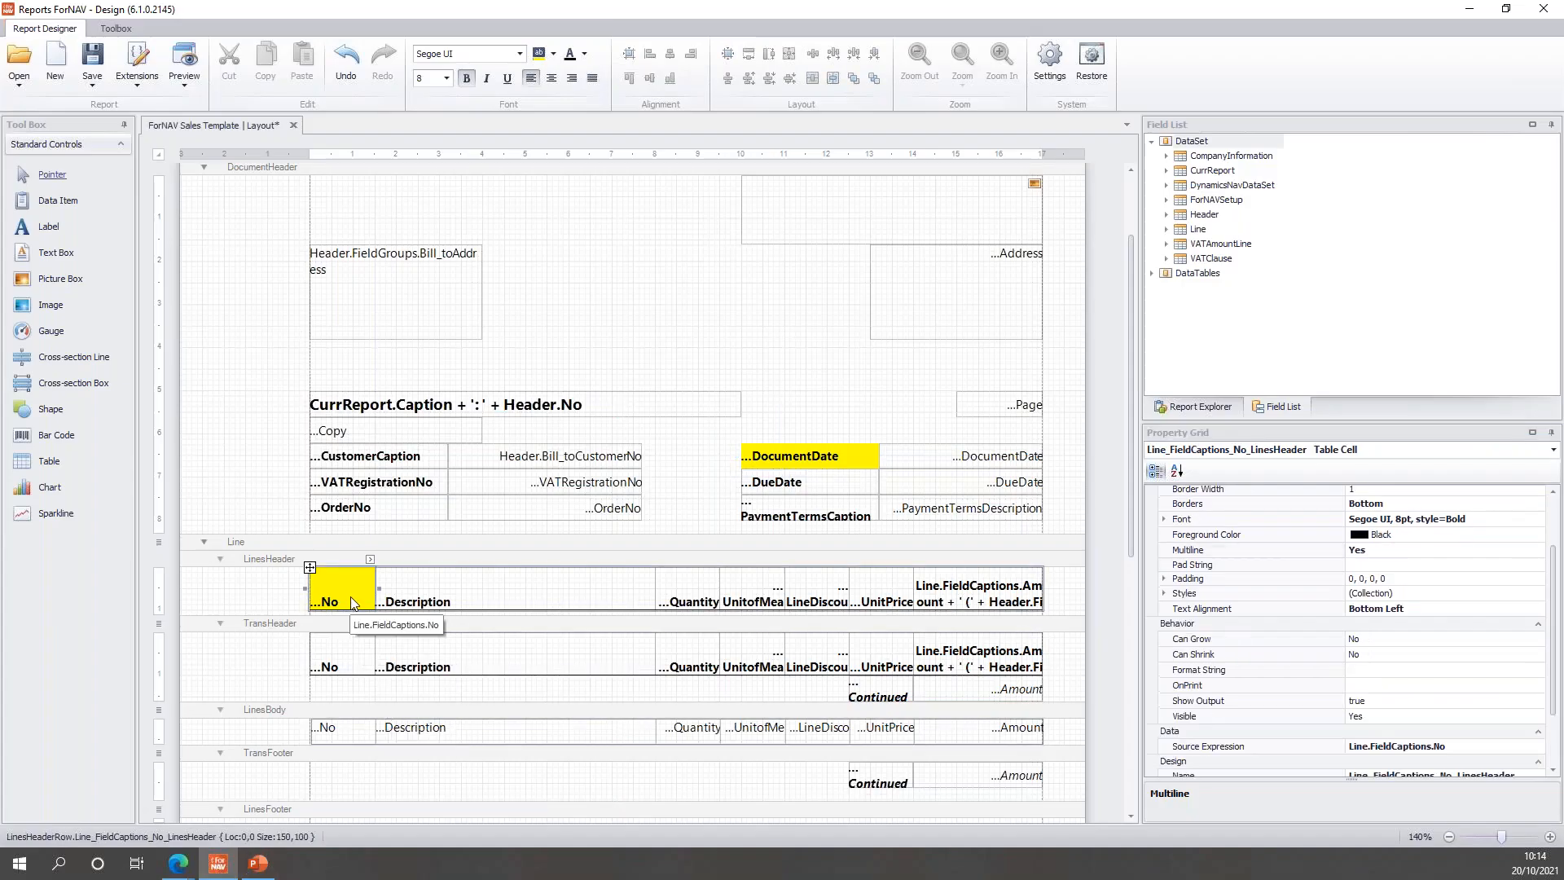
pyautogui.click(1234, 552)
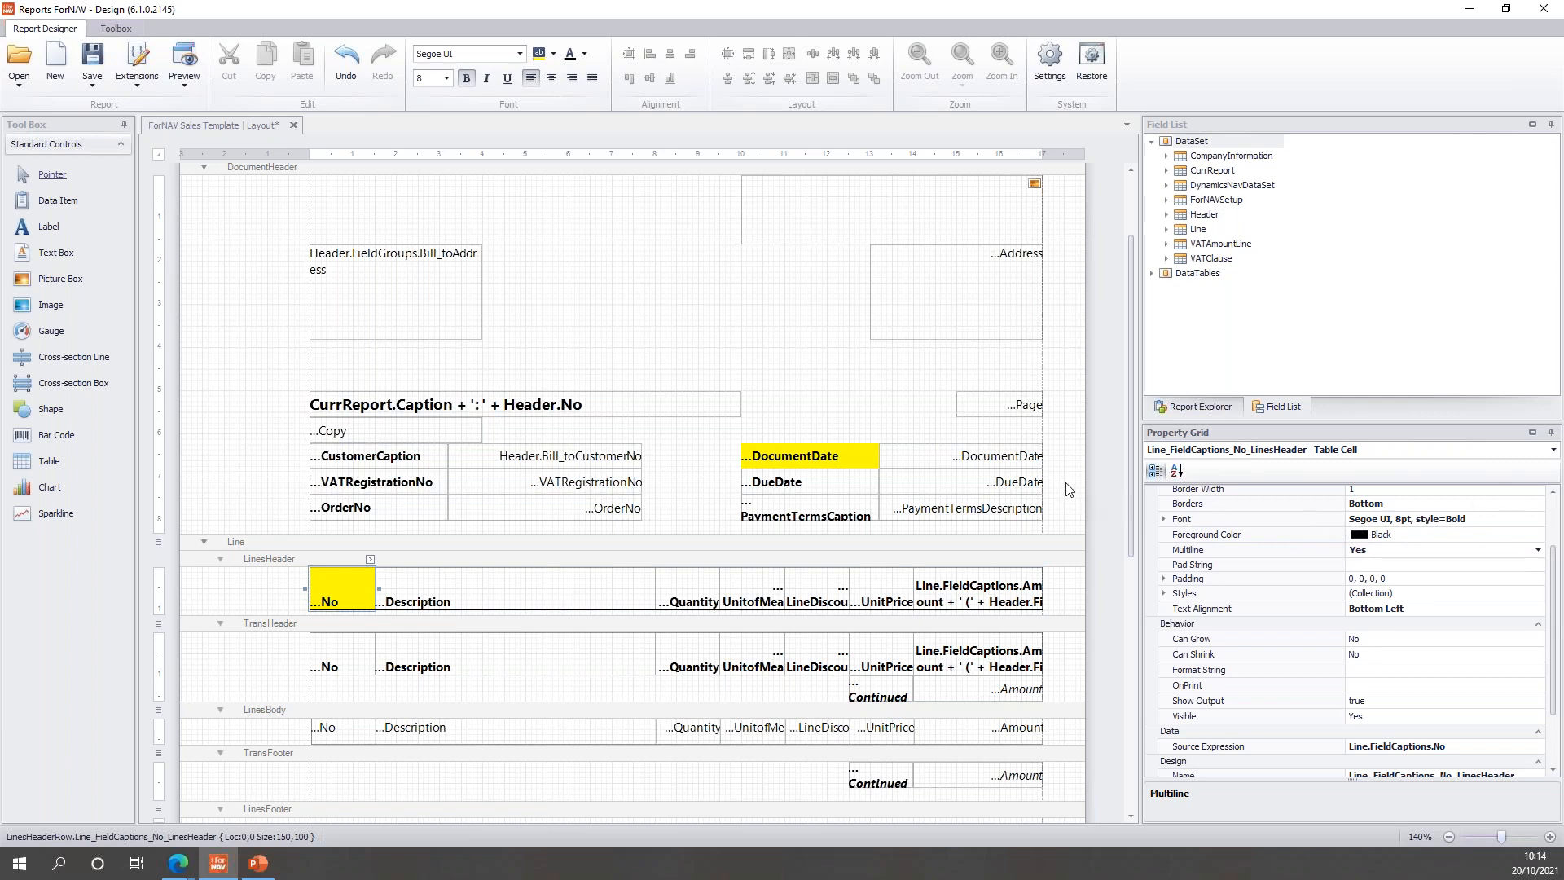
pyautogui.click(1102, 439)
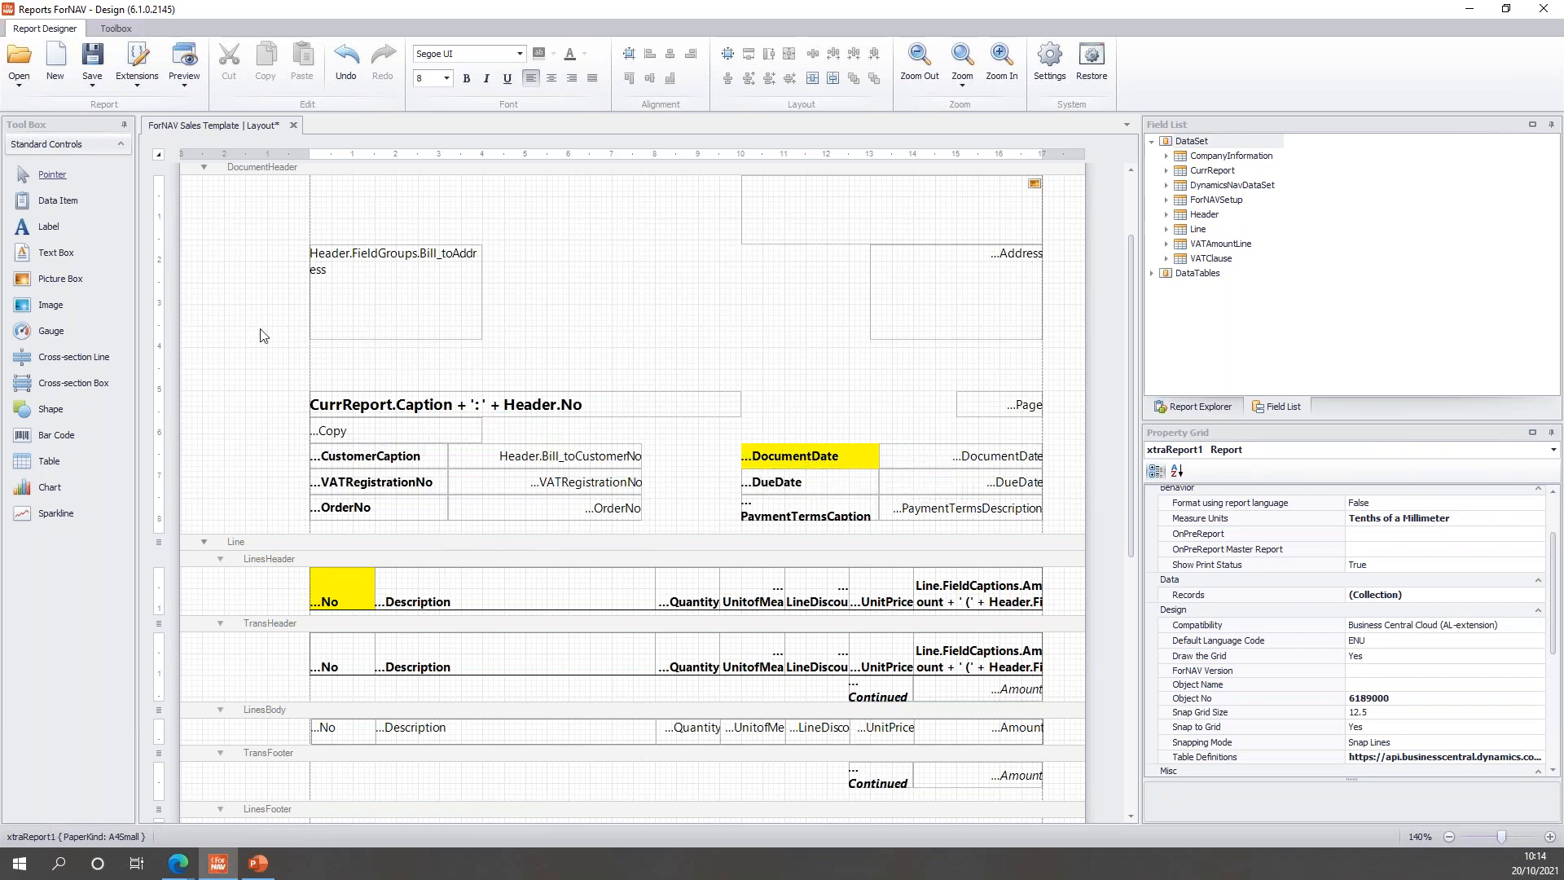
# - Save the Sales Template layout, and switch to PowerPoint to advance the presentation one slide
pyautogui.click(96, 66)
pyautogui.click(258, 862)
pyautogui.press('Right')
# - Switch to the Business Central Standard Reports list and preview the sales Invoice report for number 103216
pyautogui.click(114, 740)
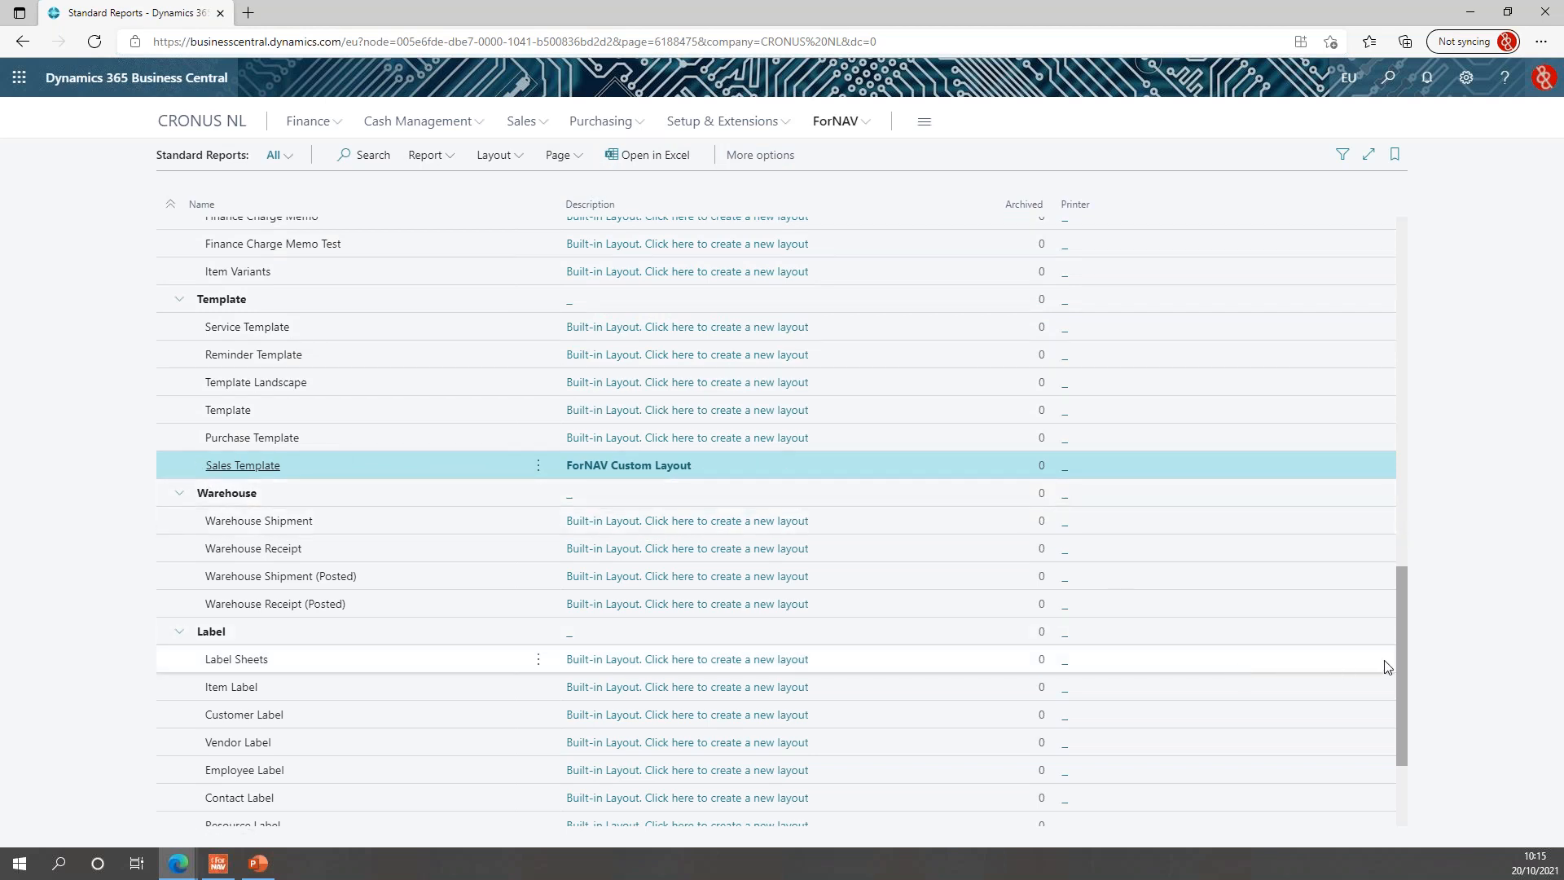
pyautogui.moveTo(1400, 652); pyautogui.dragTo(1396, 334)
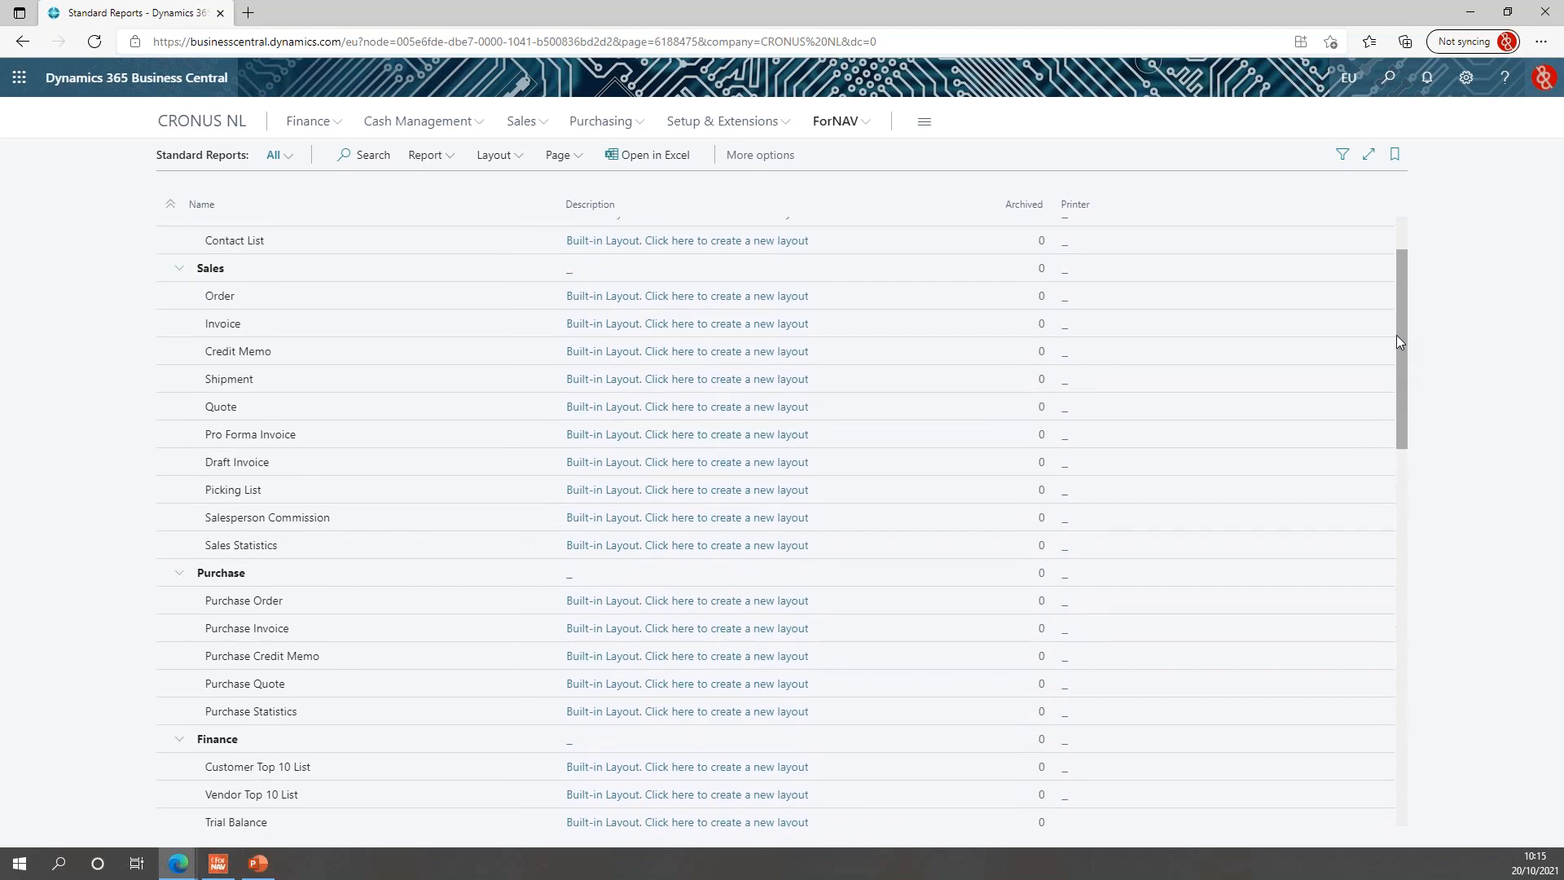
pyautogui.click(432, 328)
pyautogui.click(425, 155)
pyautogui.click(452, 182)
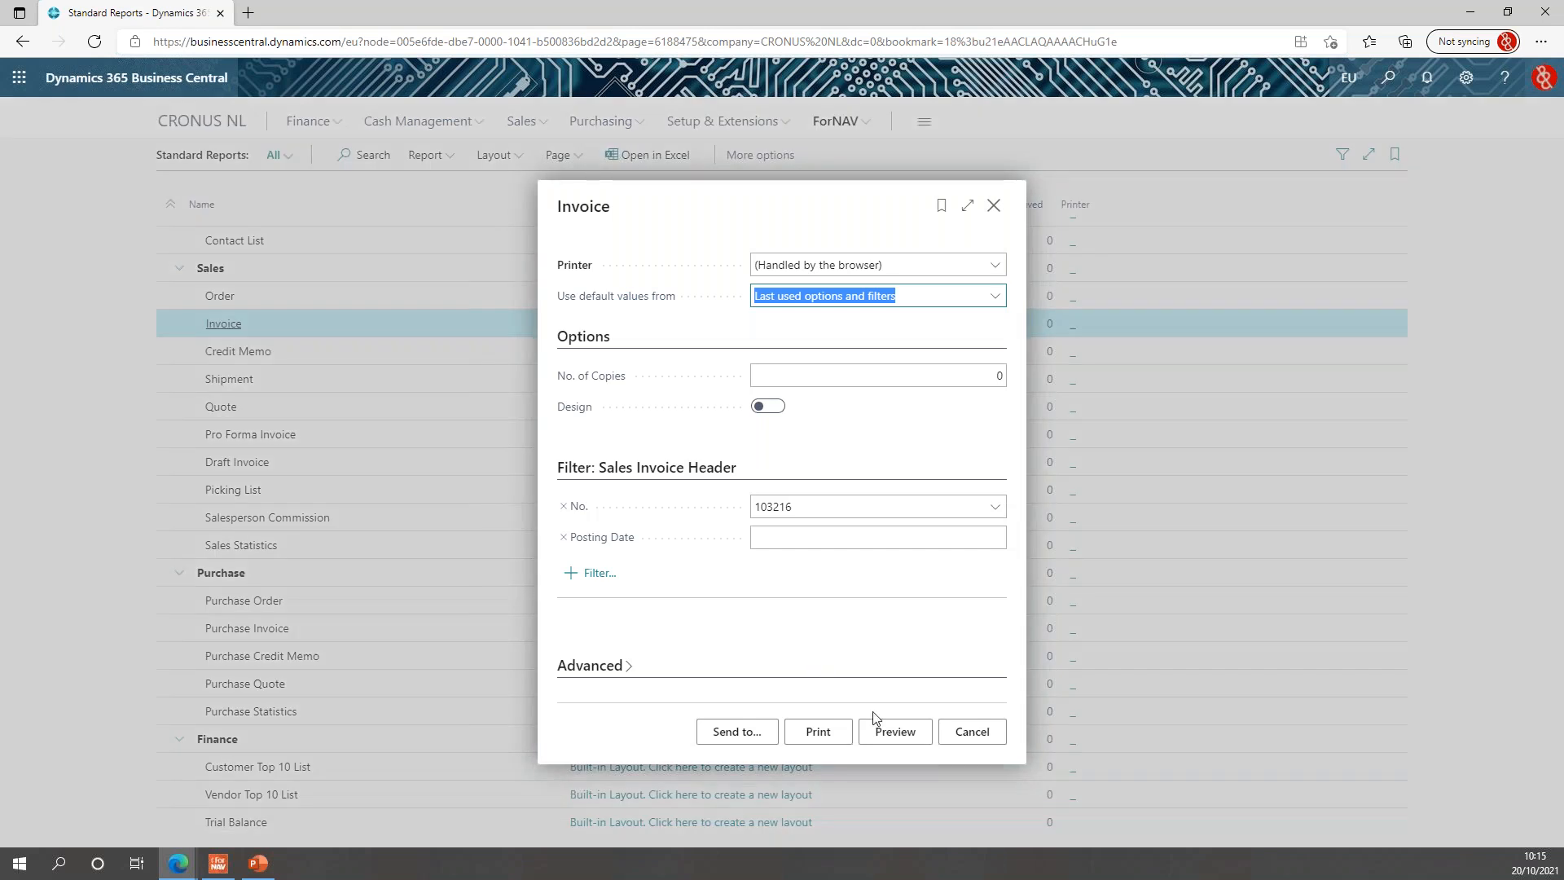
pyautogui.click(880, 729)
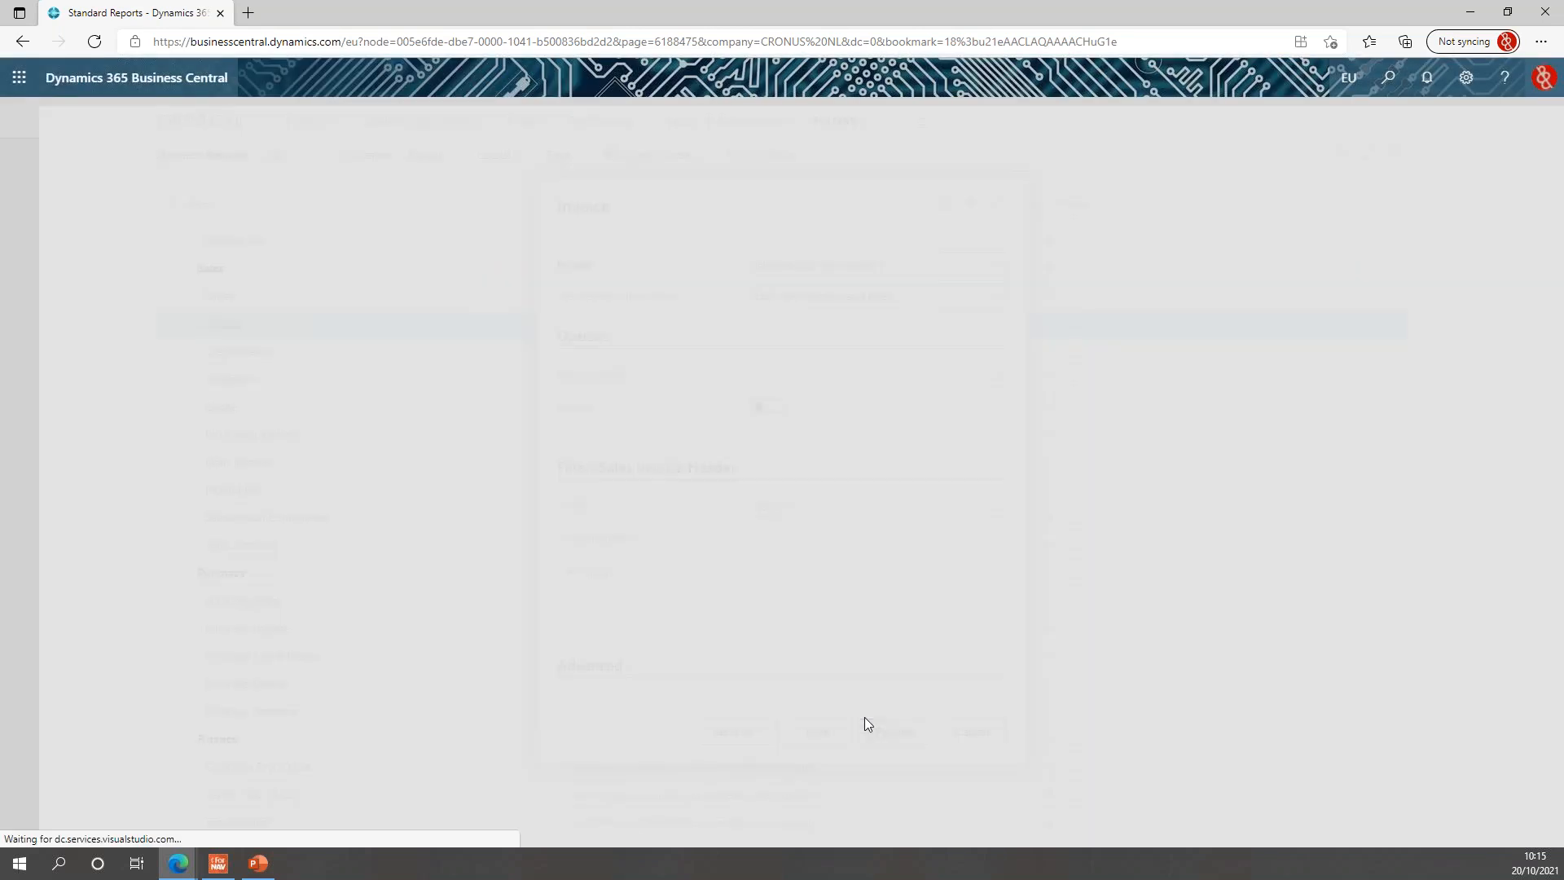
# - Examine the highlighted captions in the enlarged invoice preview, and close the preview and the report request
pyautogui.click(757, 784)
pyautogui.scroll(2, 958, 683)
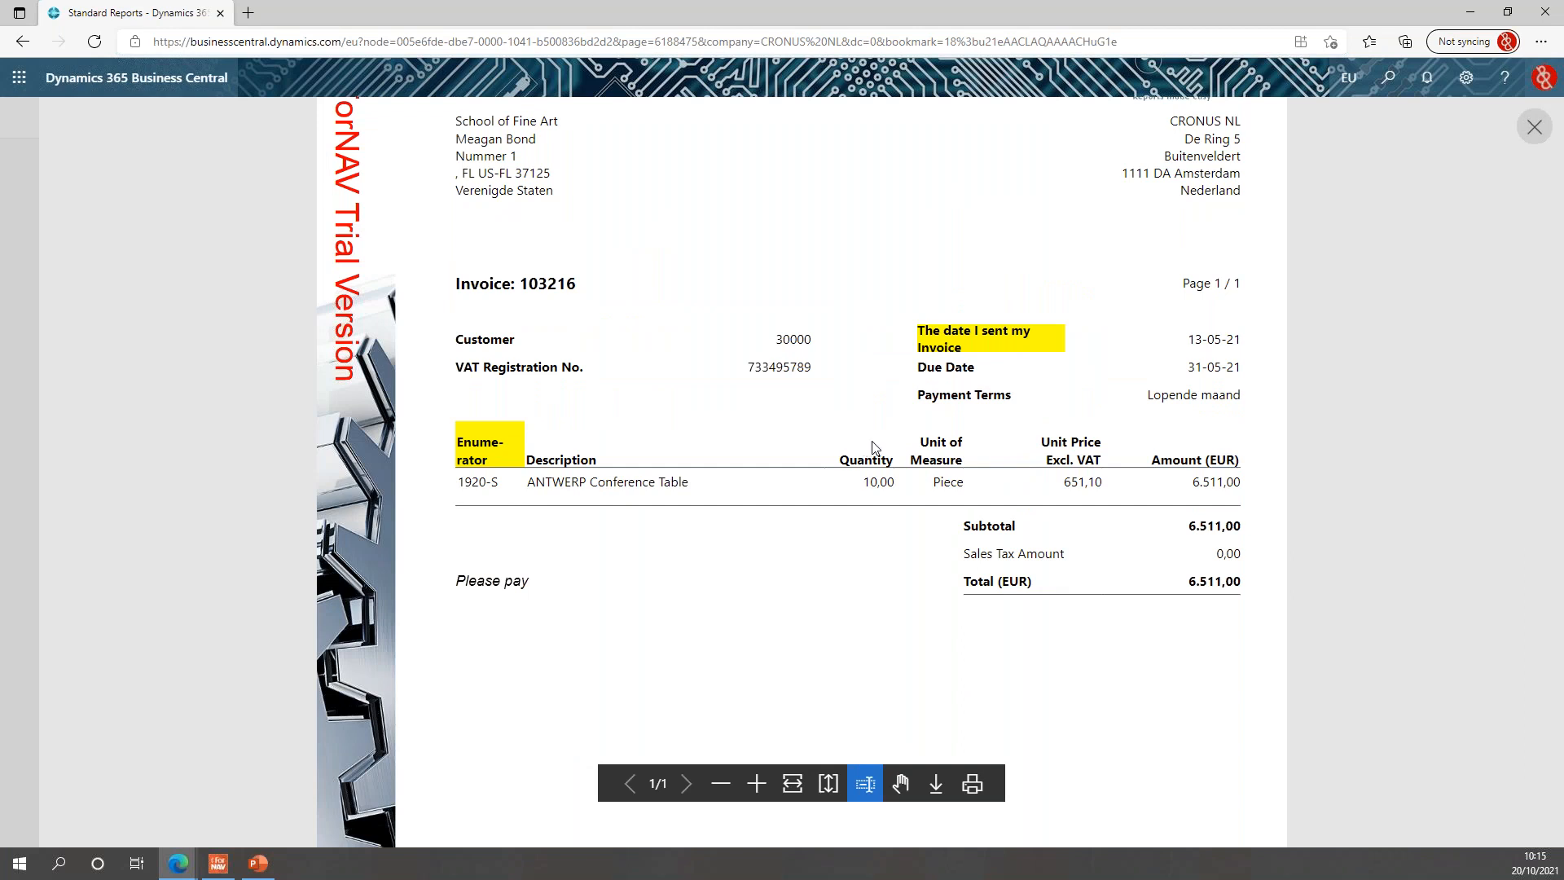
pyautogui.click(1538, 134)
pyautogui.click(967, 731)
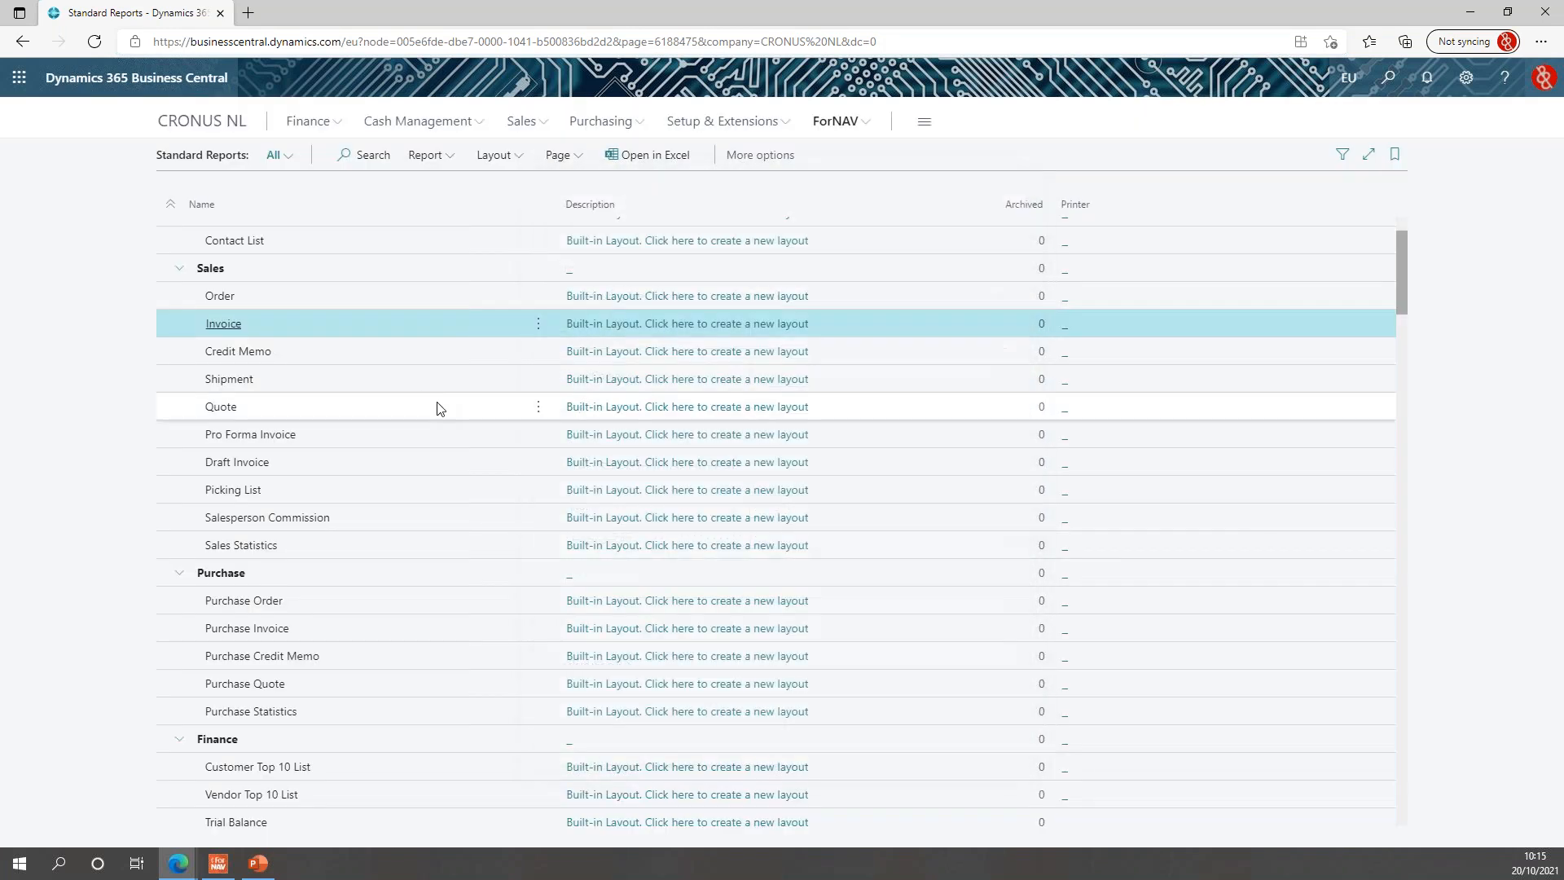
# - Preview the sales Credit Memo report for number 104001
pyautogui.click(414, 356)
pyautogui.click(427, 155)
pyautogui.click(439, 182)
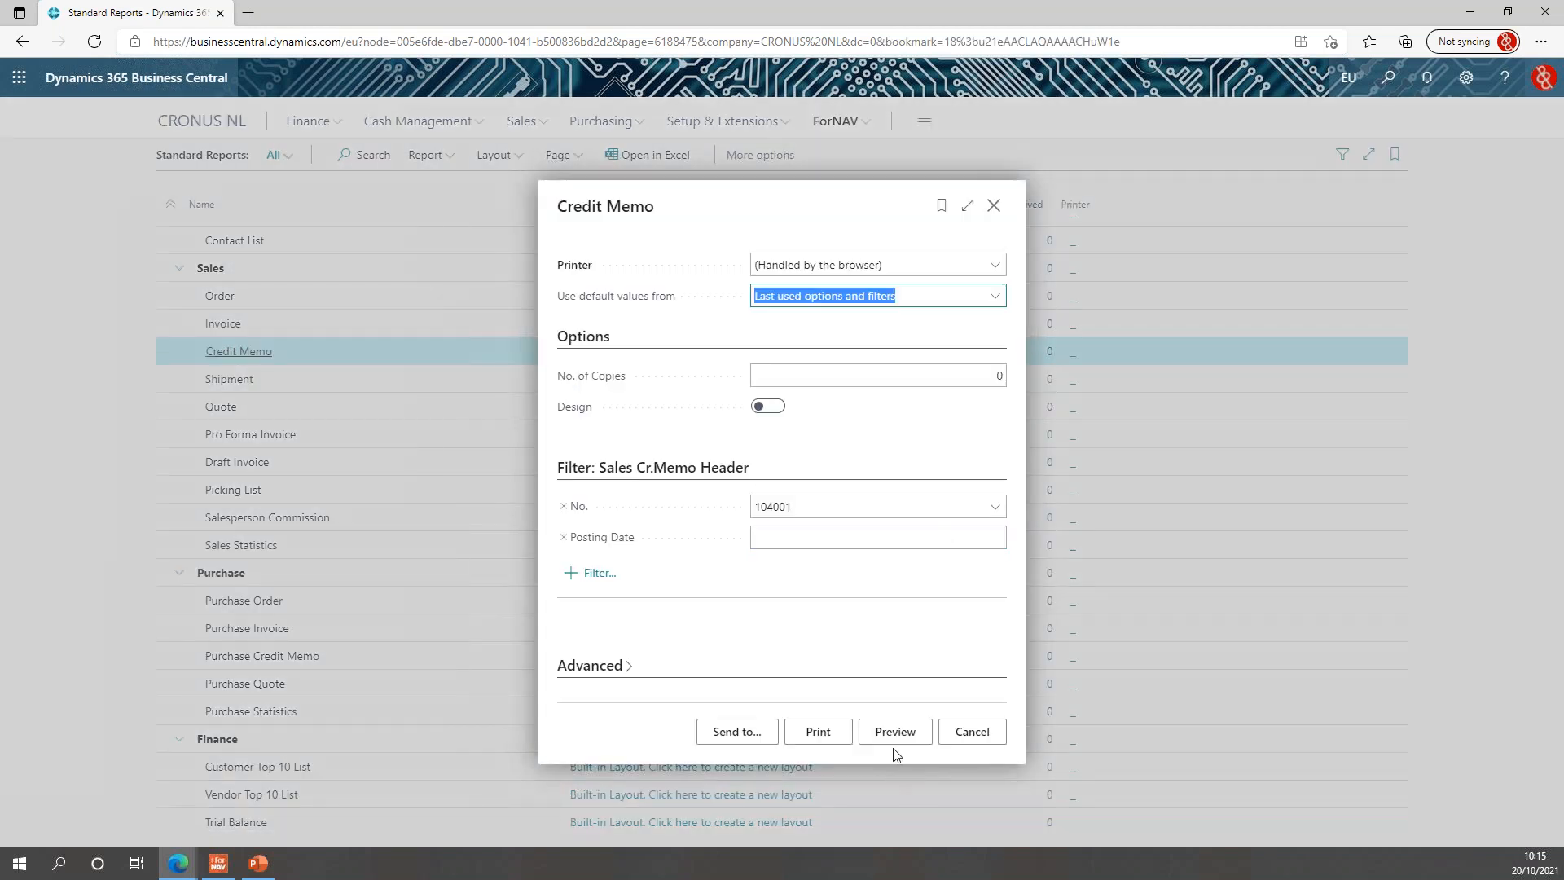
pyautogui.click(896, 731)
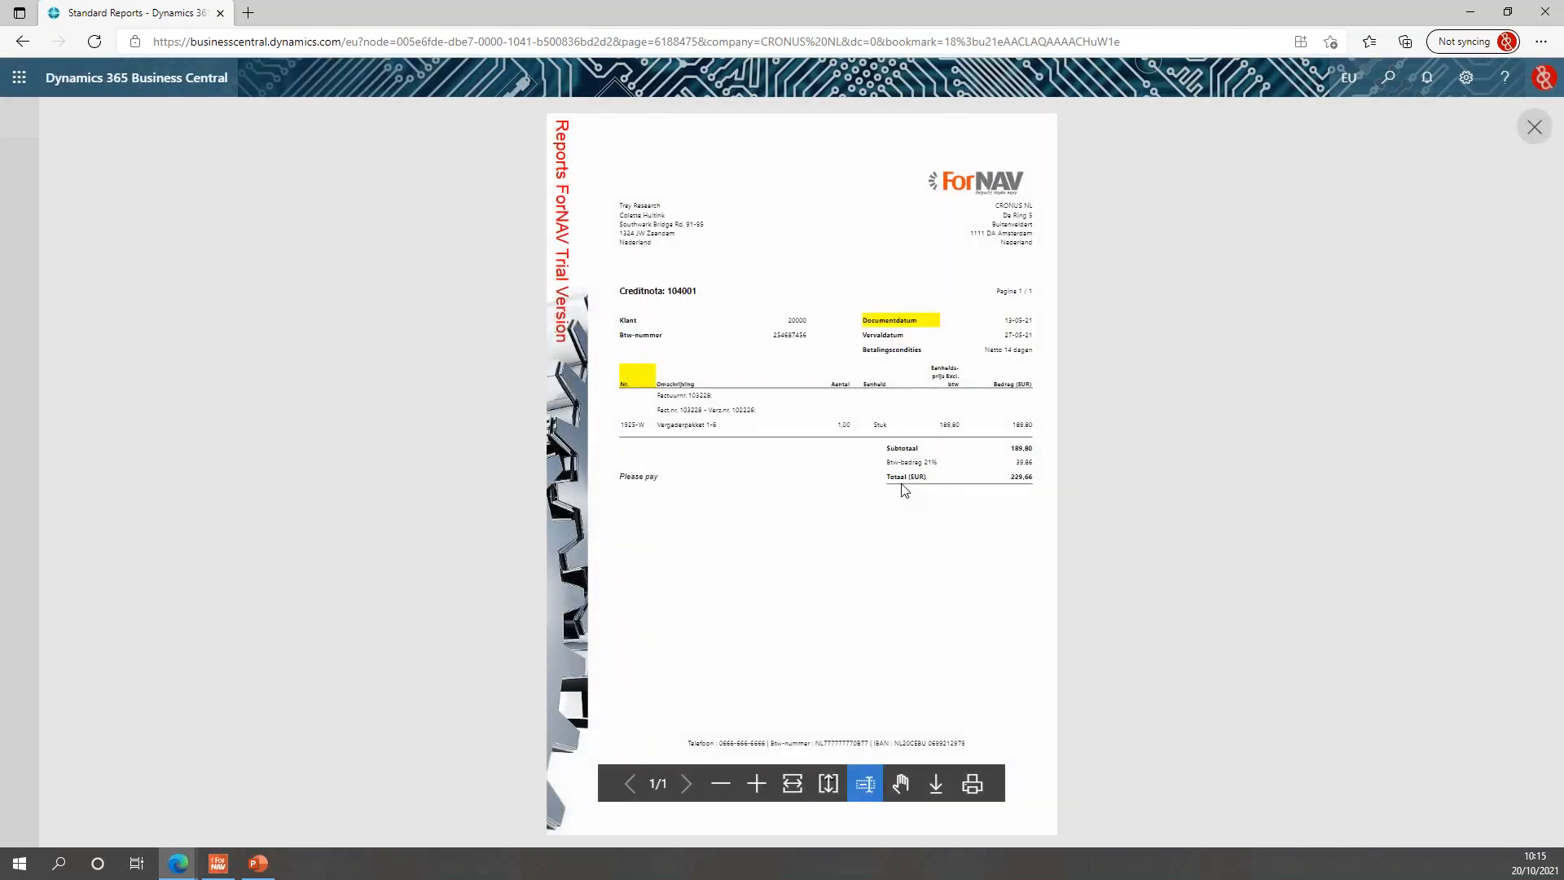
# - Examine the highlighted Dutch captions in the enlarged credit memo preview, and close the preview and the report request
pyautogui.click(756, 783)
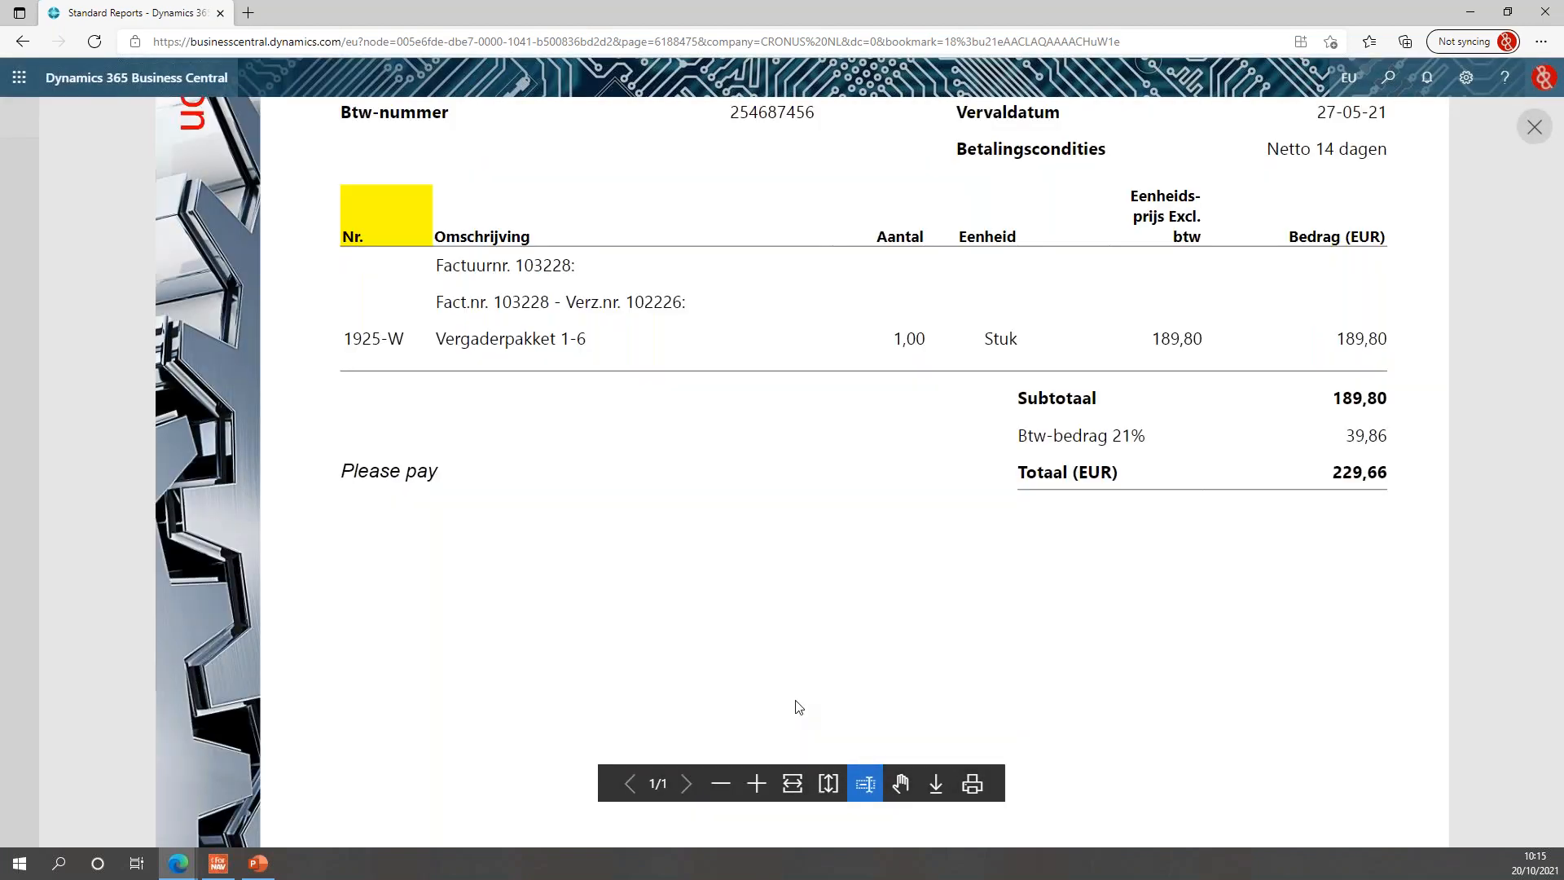
pyautogui.scroll(2, 796, 706)
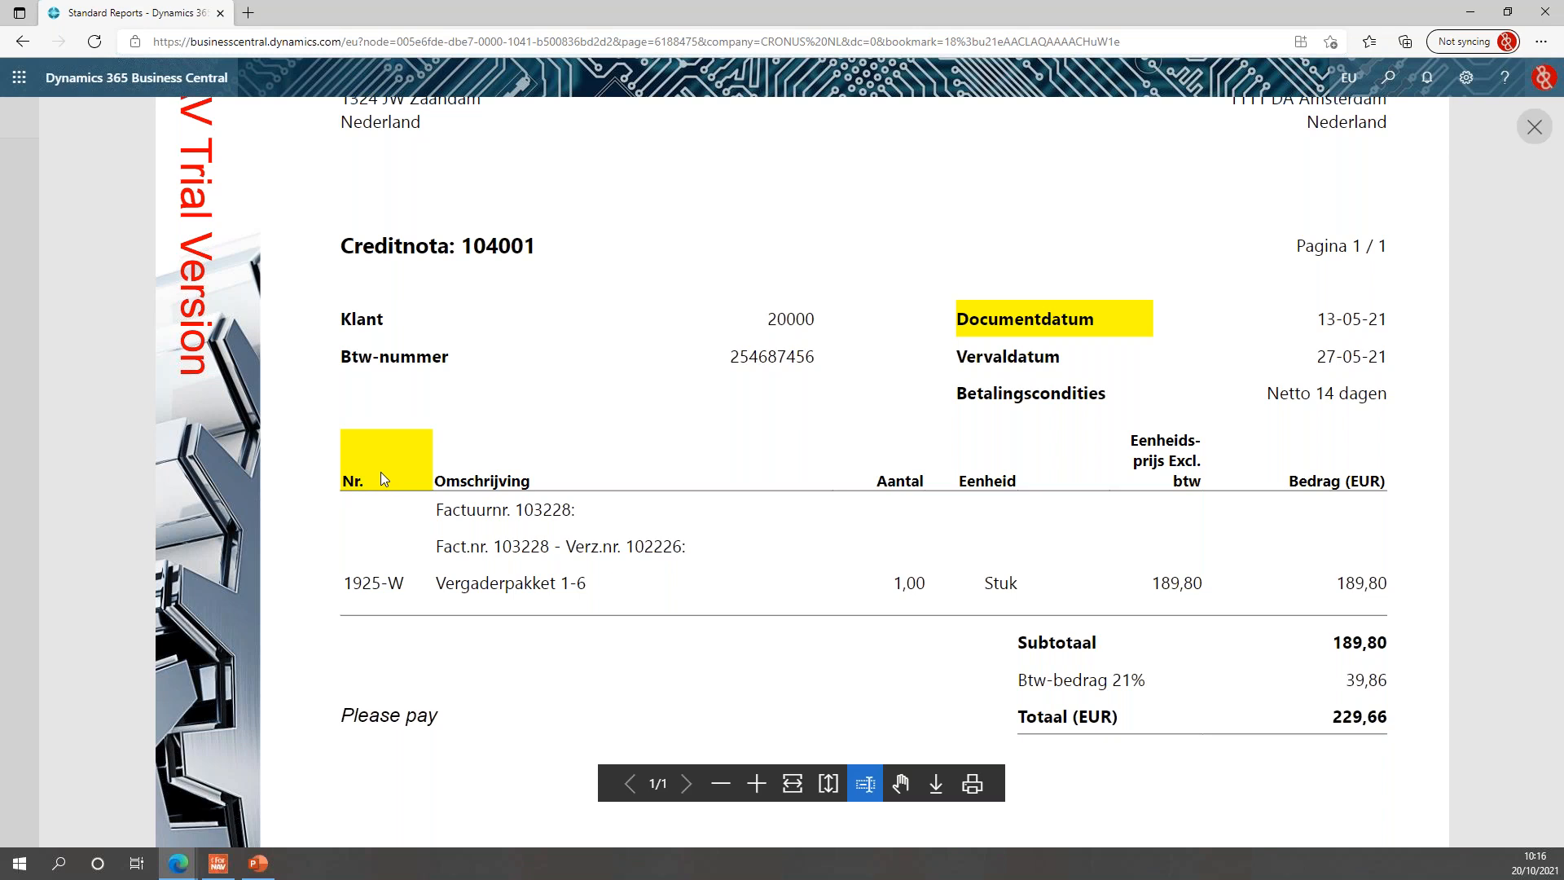
pyautogui.click(1534, 127)
pyautogui.click(992, 209)
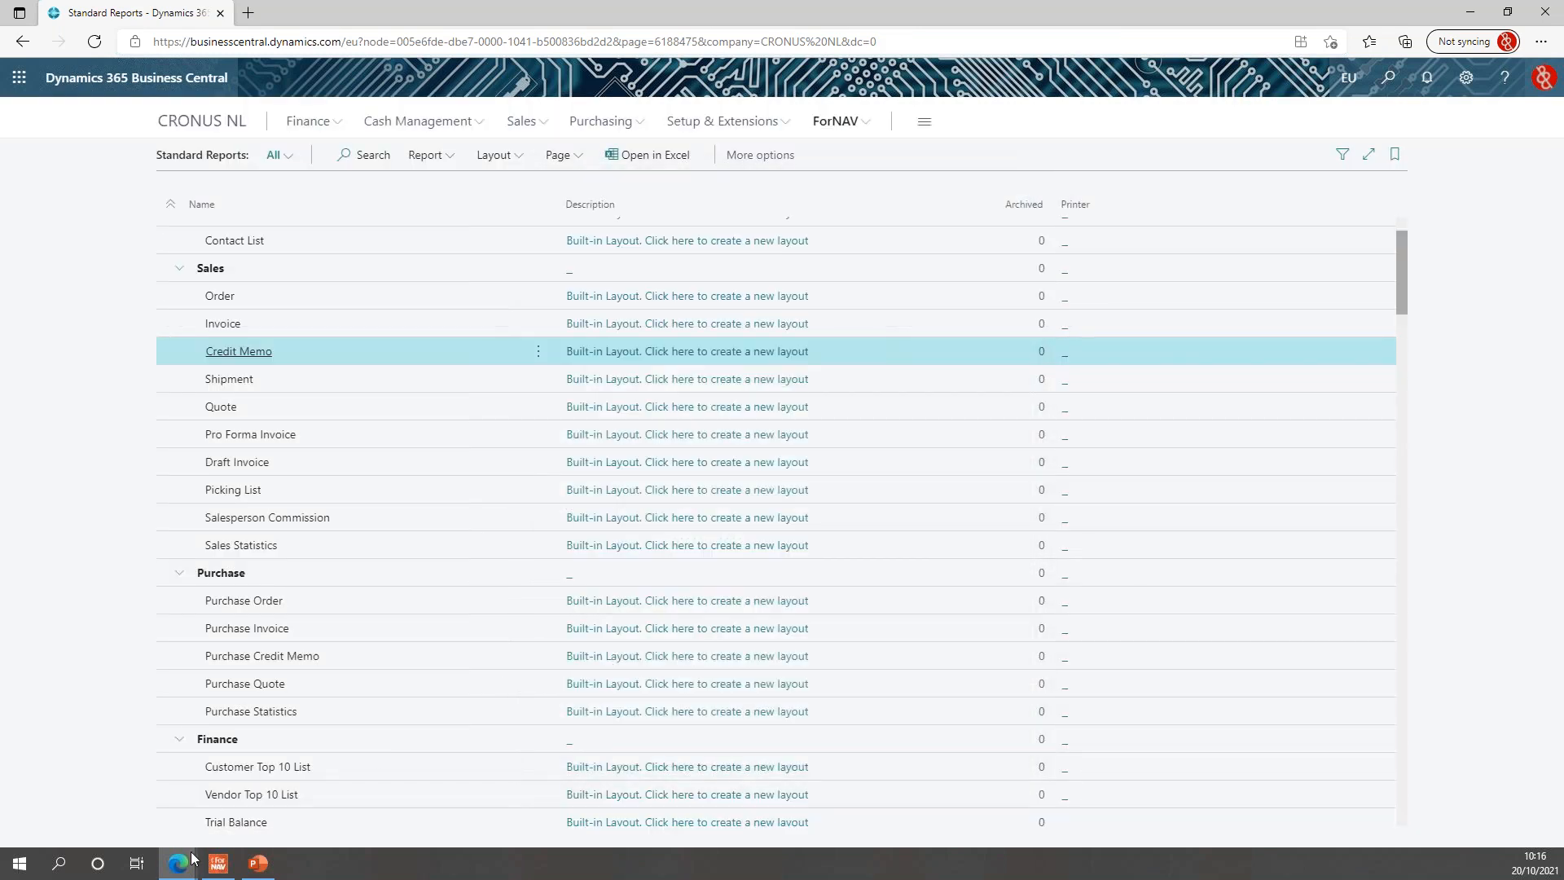
# - In the ForNAV Language window, add an NLD translation entry for table 115 (Sales Cr.Memo Line), field 6 (No.)
pyautogui.moveTo(193, 855)
pyautogui.click(252, 794)
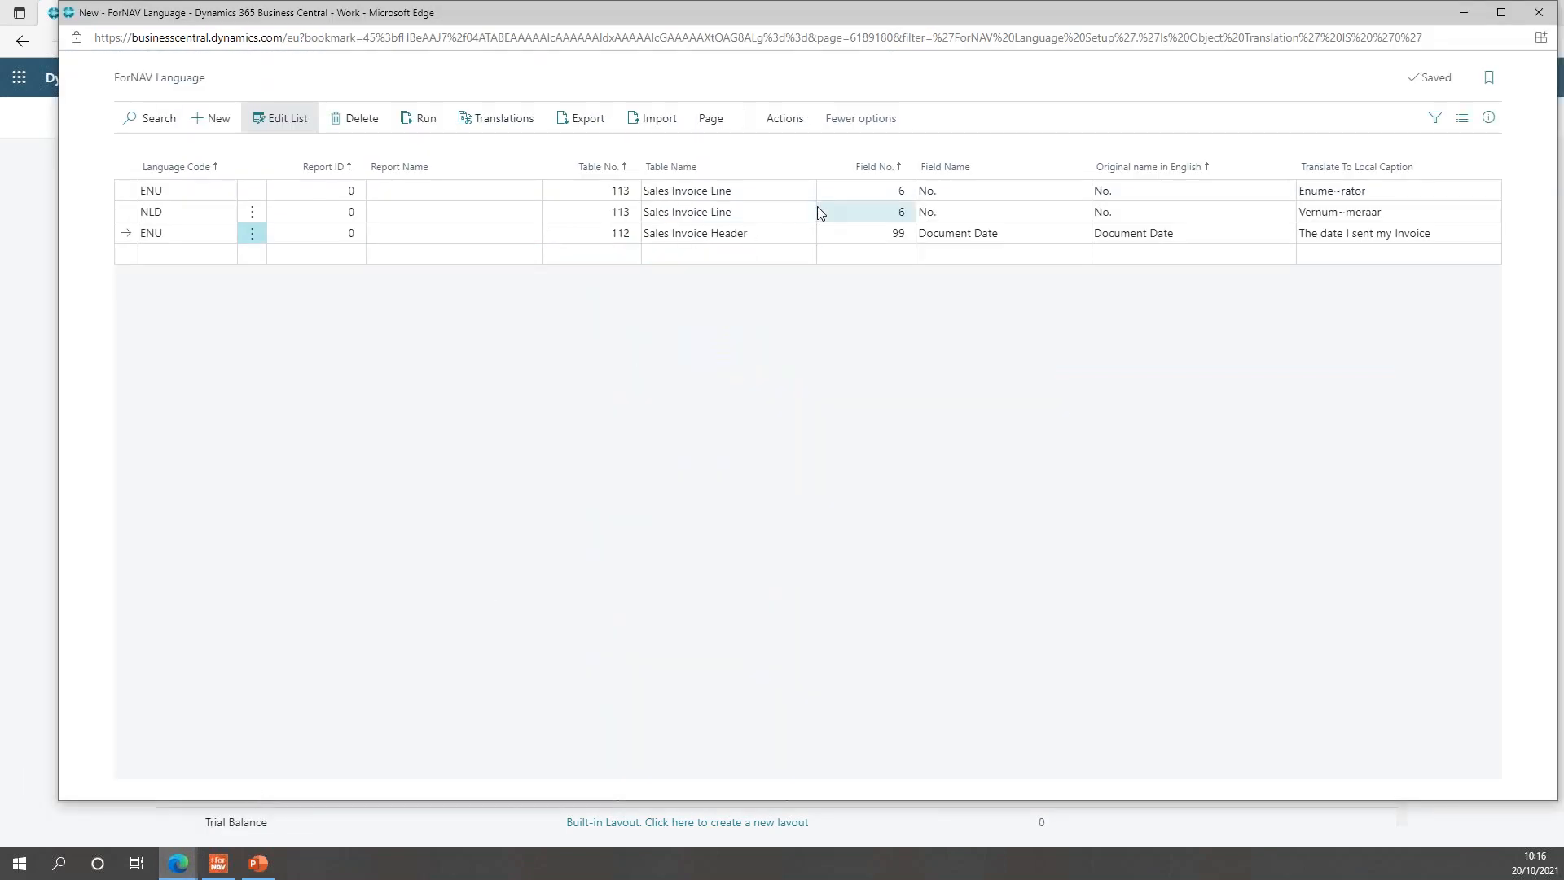
pyautogui.click(601, 213)
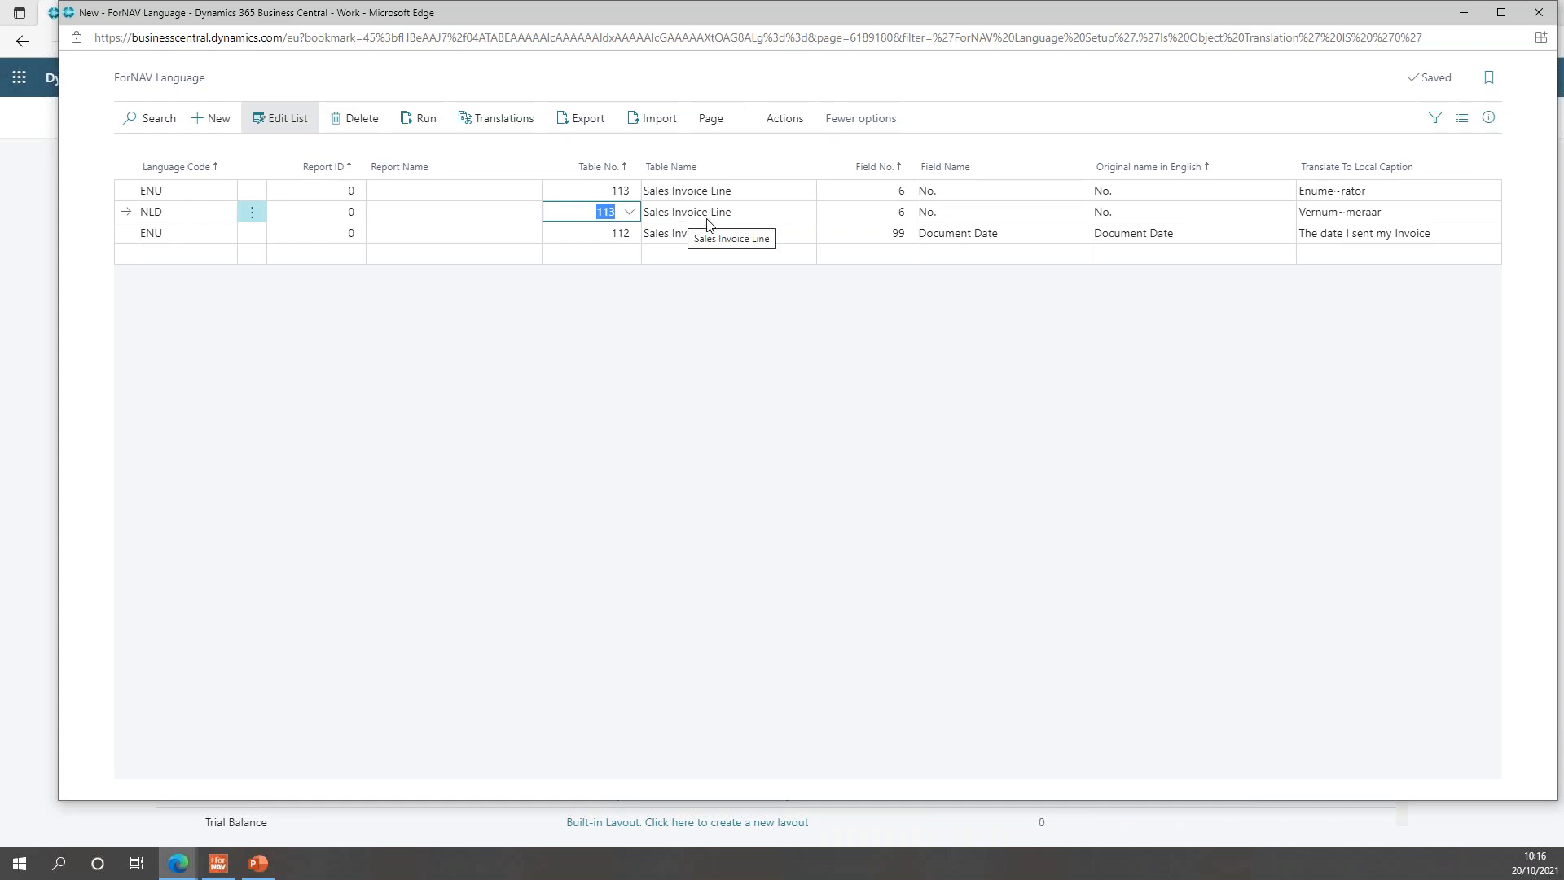
pyautogui.click(179, 257)
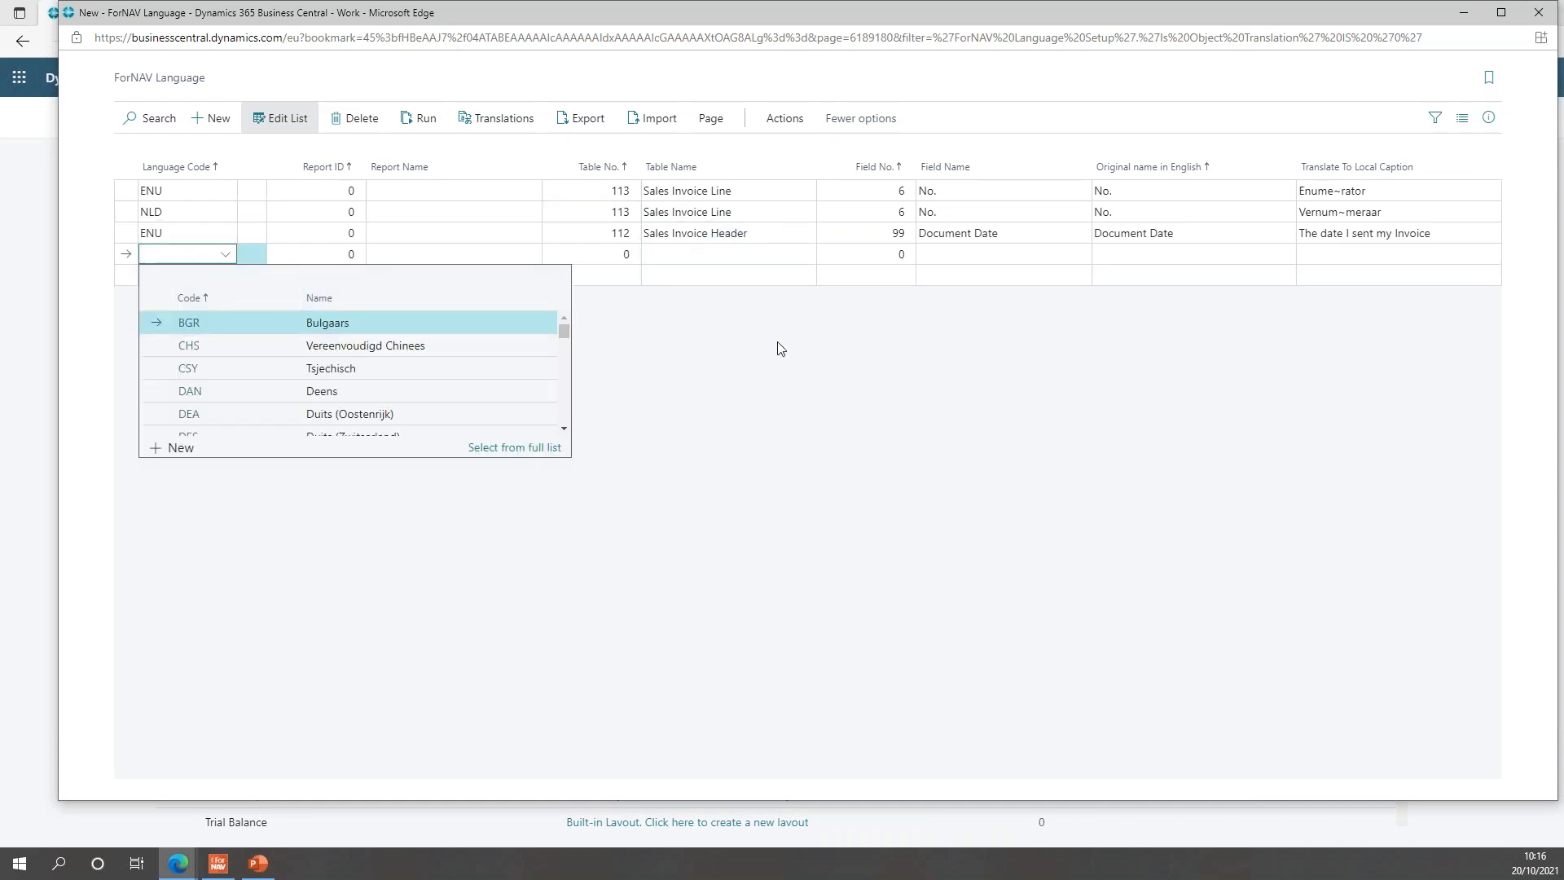
pyautogui.write('nld')
pyautogui.press('Tab')
pyautogui.press('Tab')
pyautogui.write('115')
pyautogui.press('Tab')
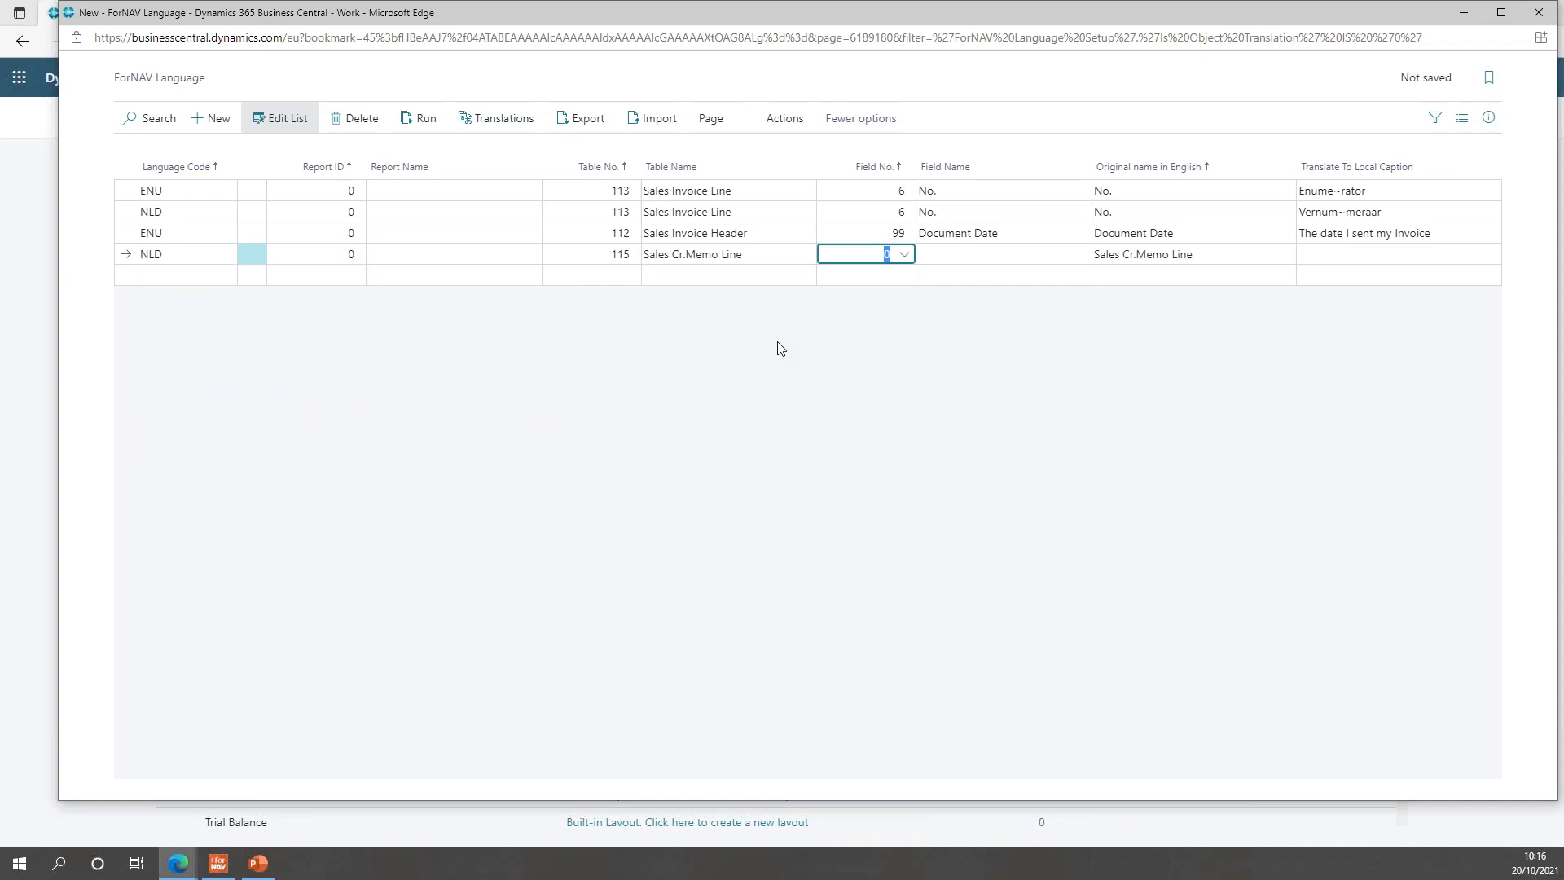
pyautogui.write('6')
pyautogui.press('Tab')
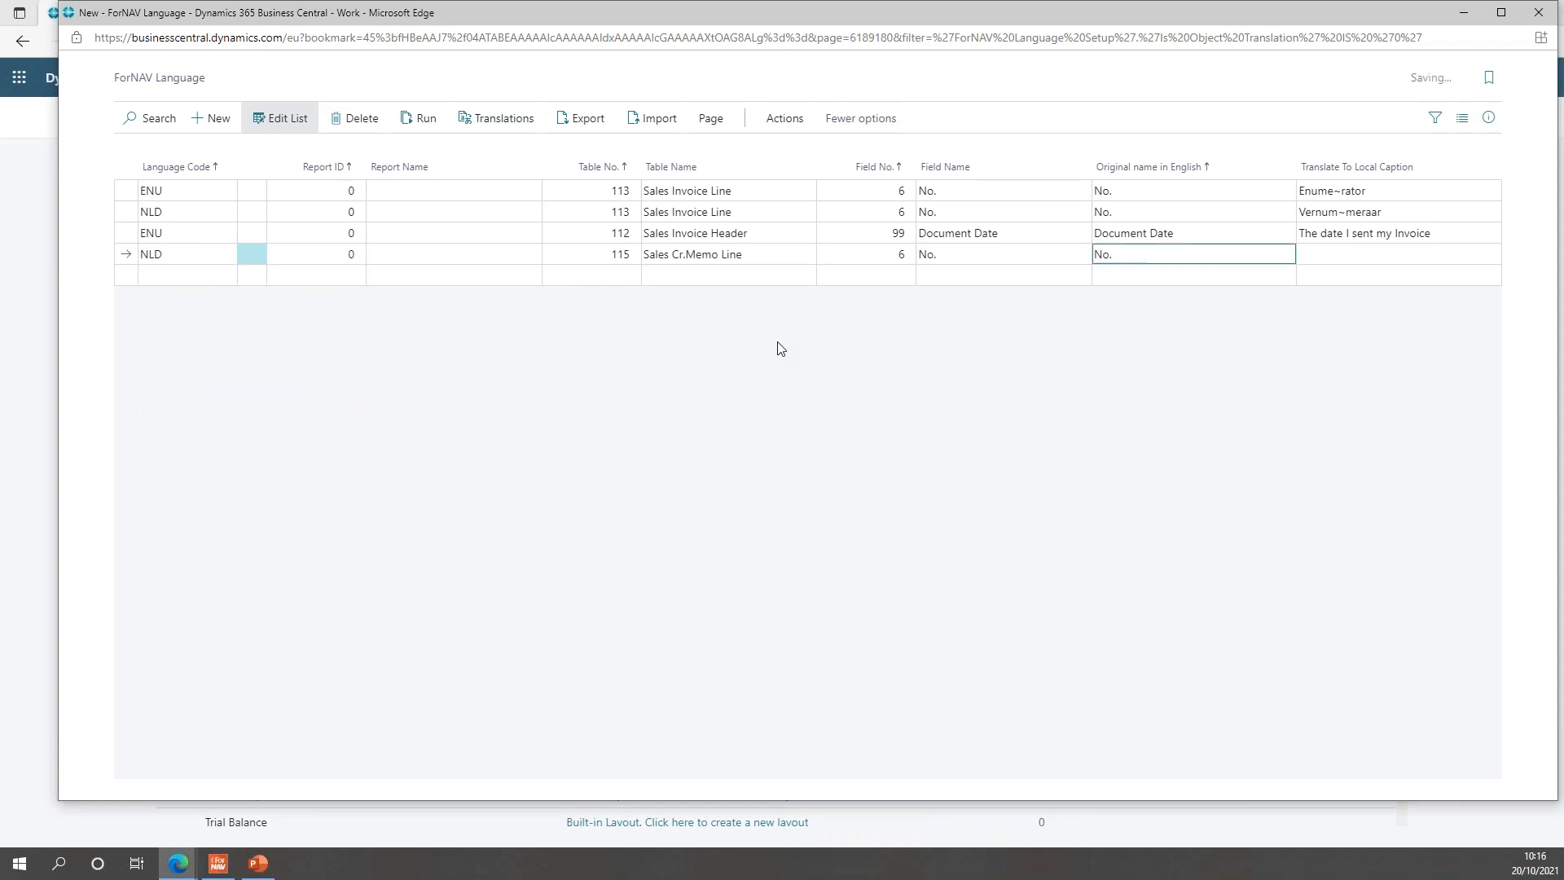
# - Copy the Dutch caption "Vernum~meraar" from the Sales Invoice Line entry into the local caption of the NLD Sales Cr.Memo Line entry
pyautogui.press('Tab')
pyautogui.press('Up')
pyautogui.press('Up')
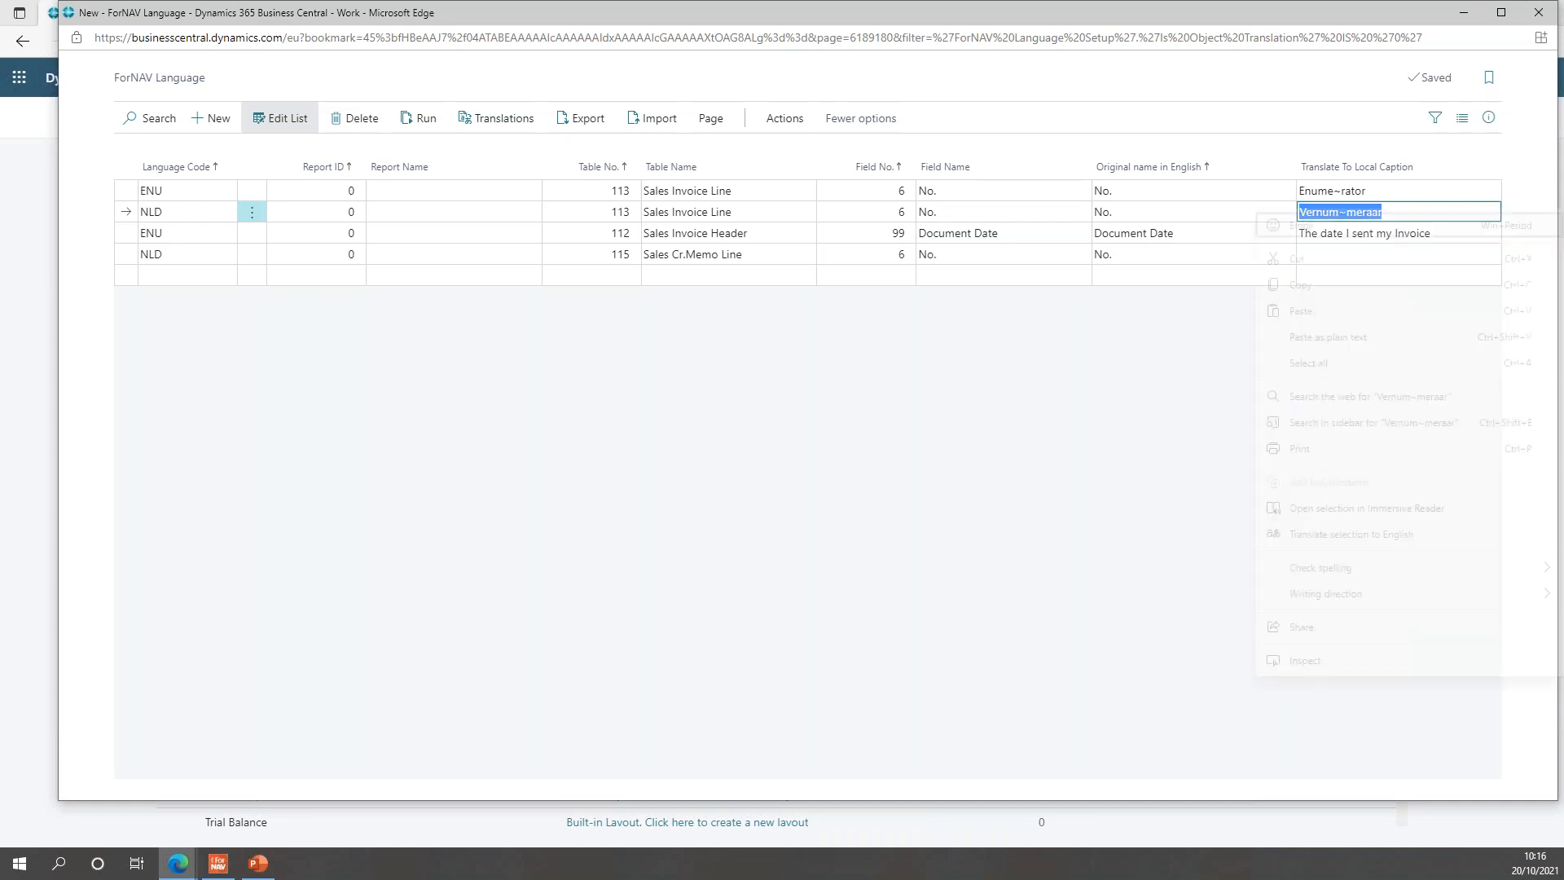
pyautogui.rightClick(1394, 216)
pyautogui.click(1390, 277)
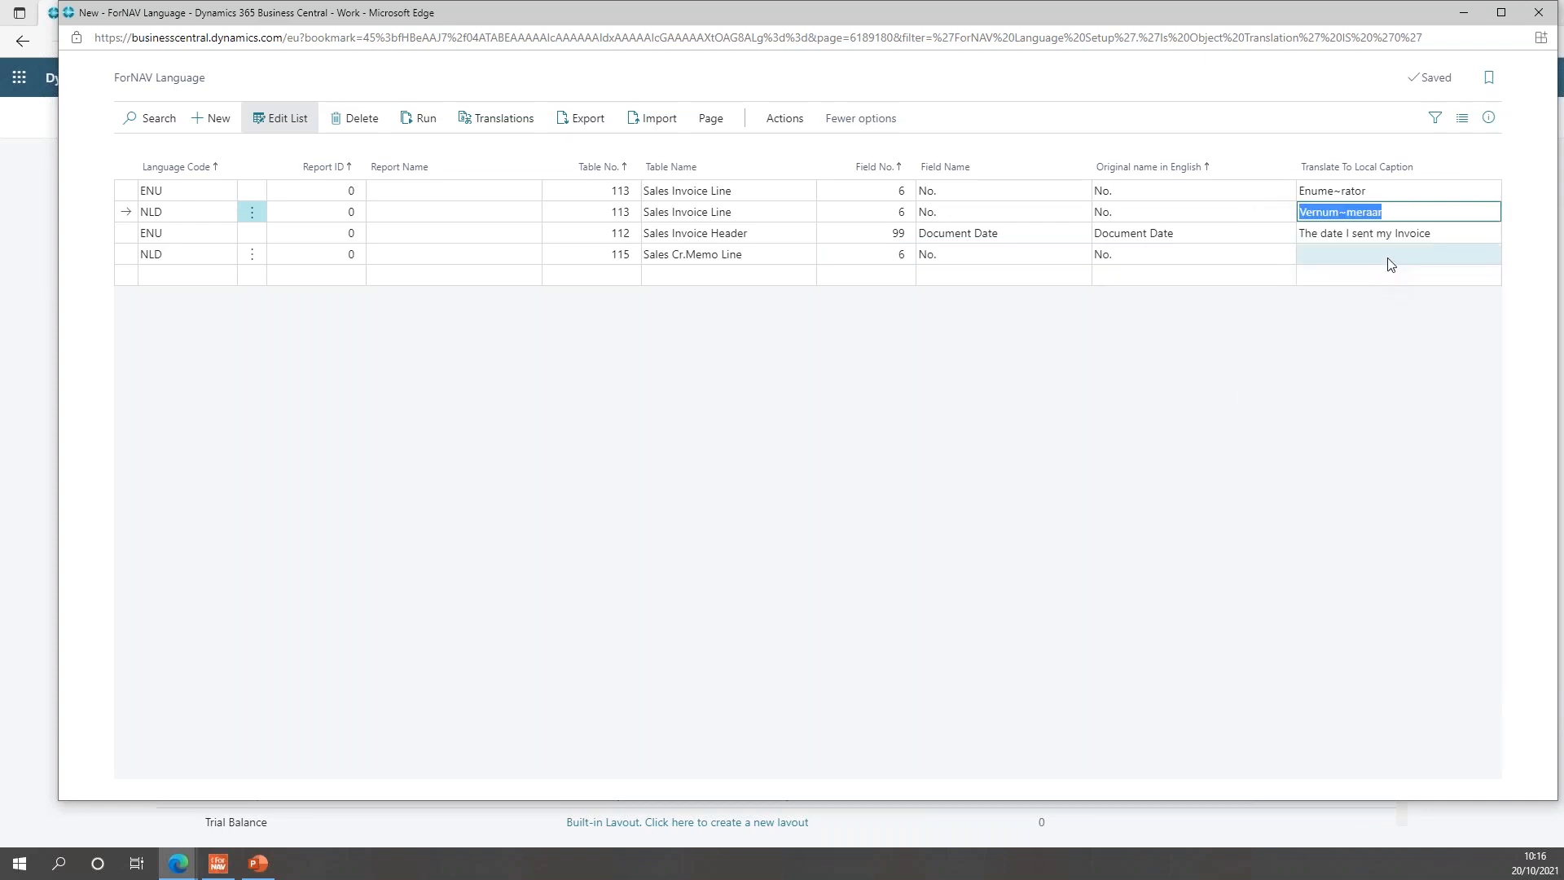
pyautogui.click(1383, 256)
pyautogui.hotkey('ctrl', 'v')
pyautogui.press('Up')
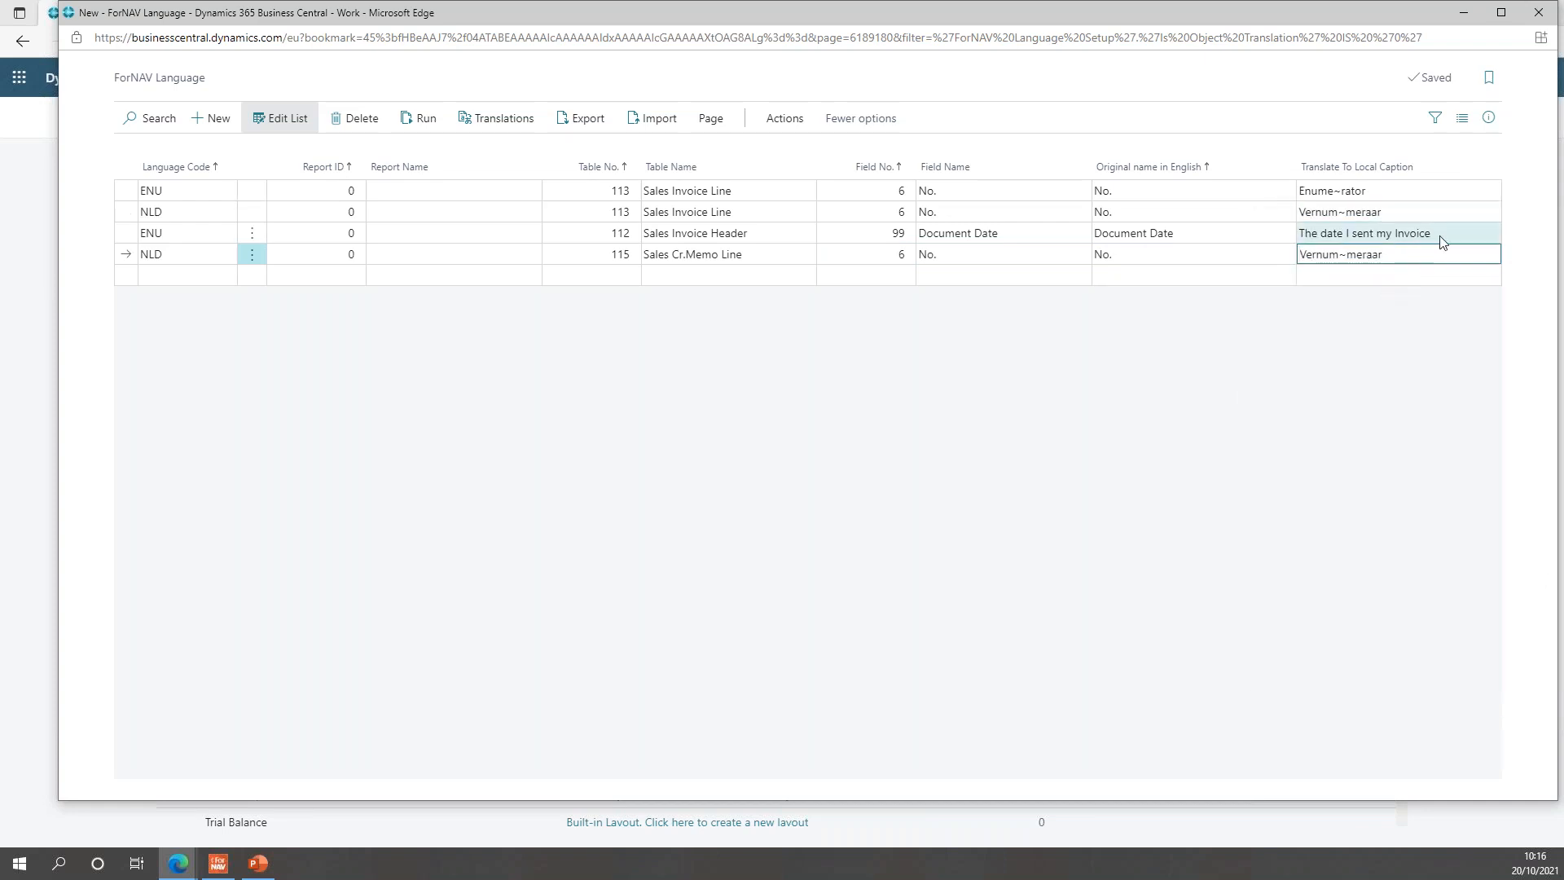
pyautogui.press('Up')
pyautogui.press('Down')
pyautogui.press('Down')
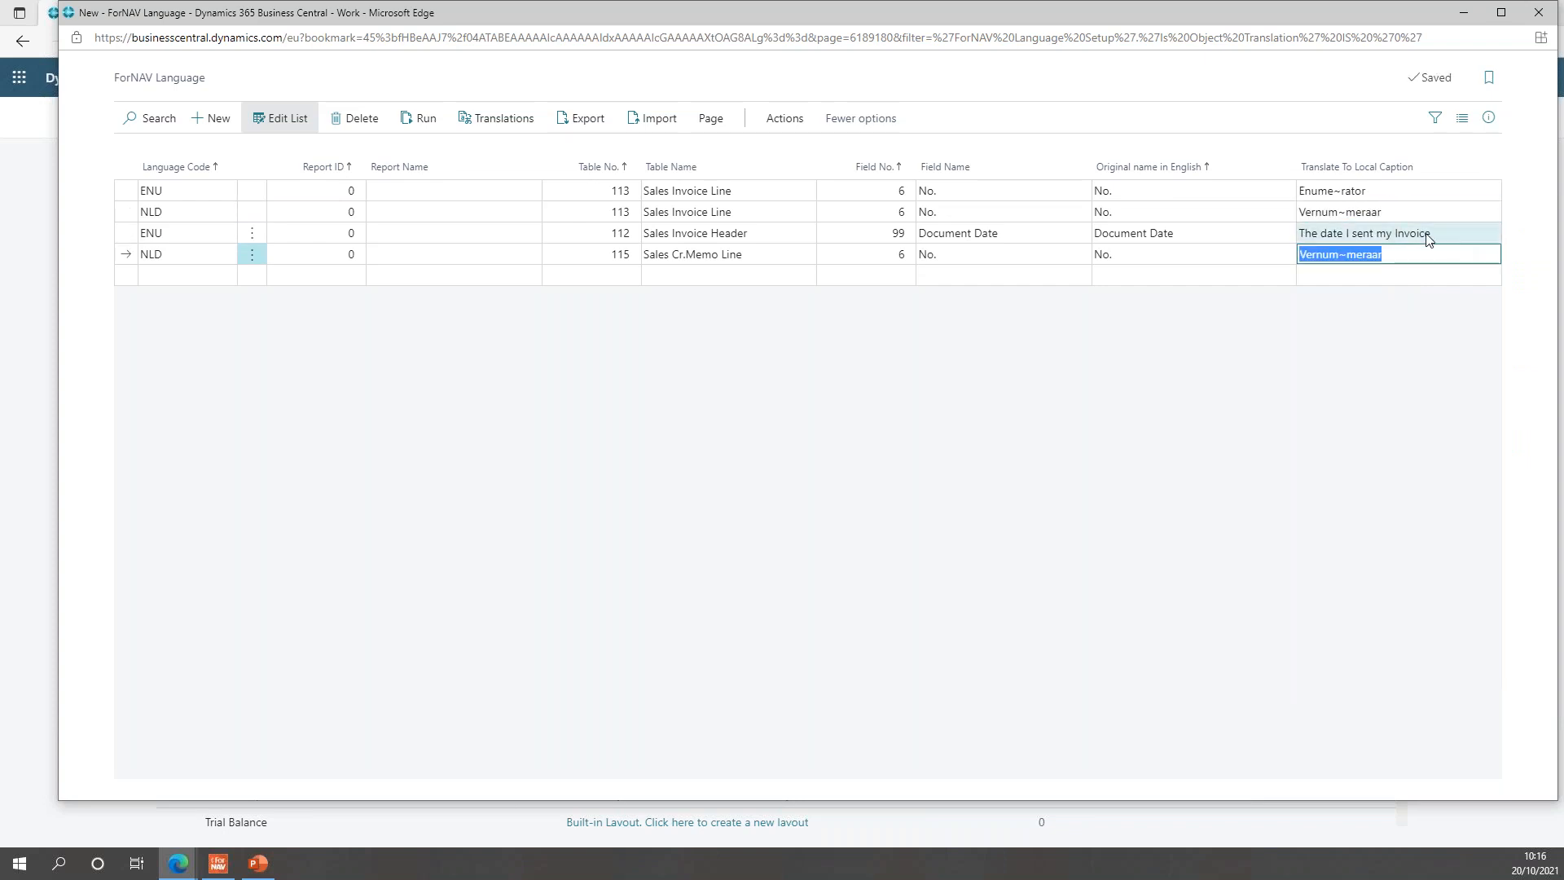
# - Return to Standard Reports, preview the sales Credit Memo report, and examine its highlighted captions at a larger zoom
pyautogui.click(32, 203)
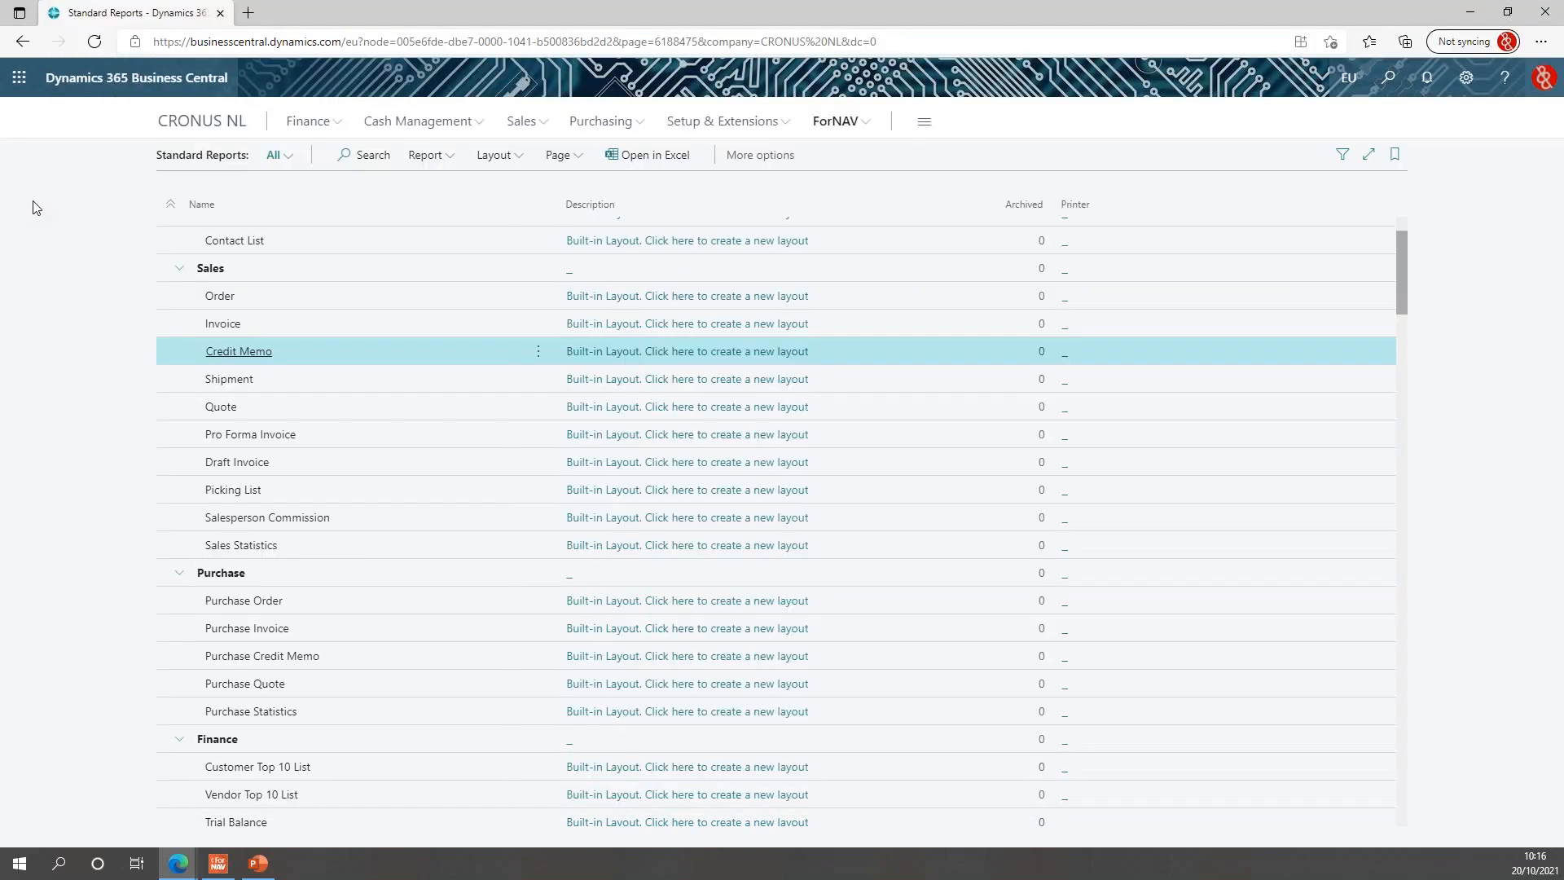
pyautogui.click(427, 155)
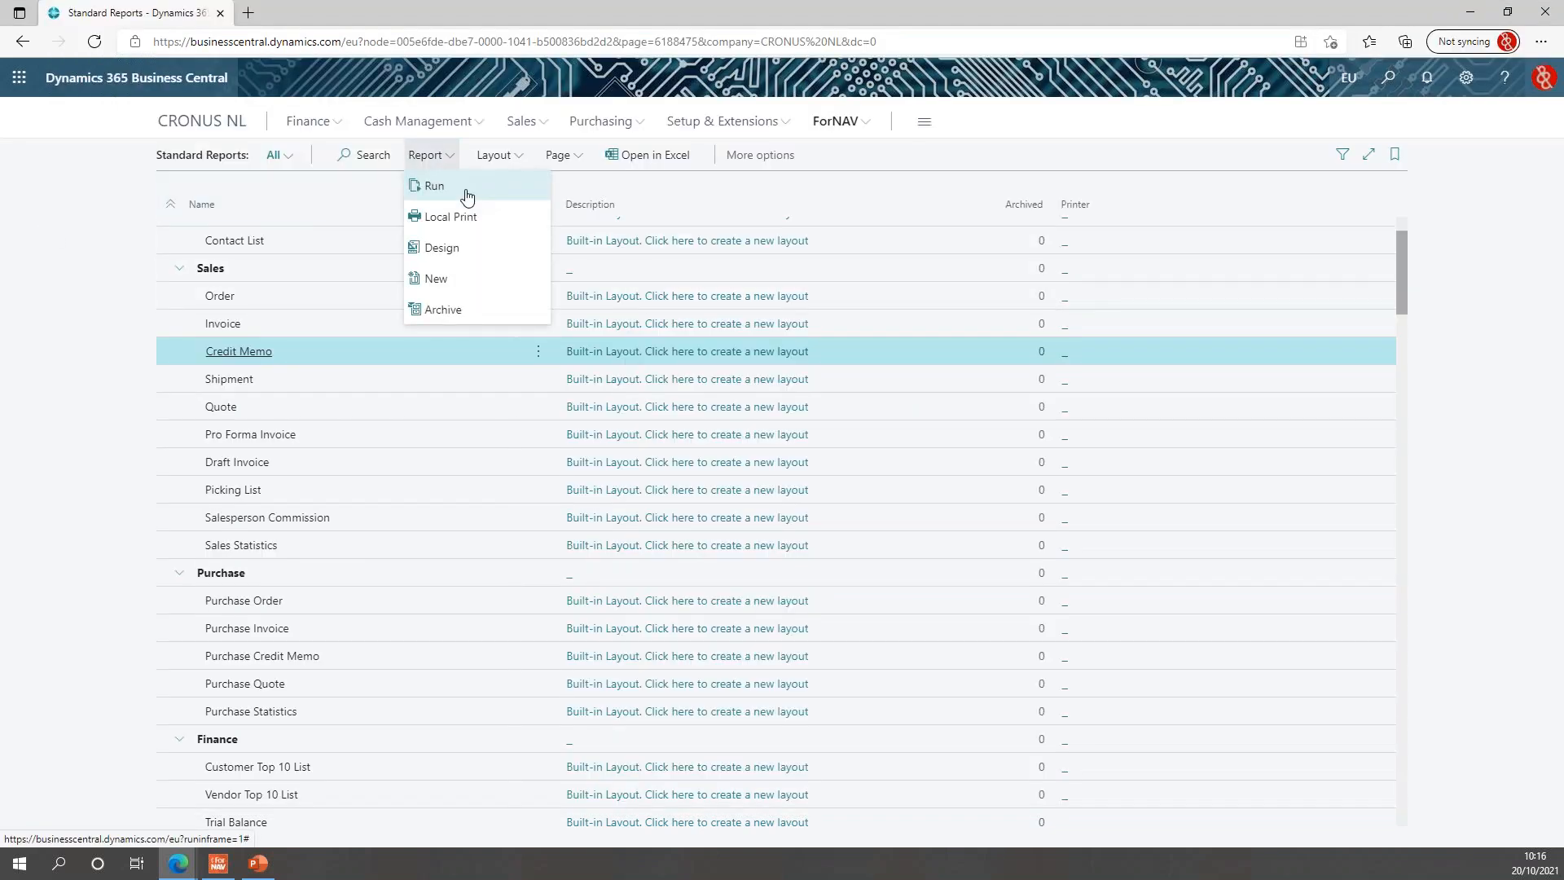
pyautogui.click(463, 187)
pyautogui.click(895, 730)
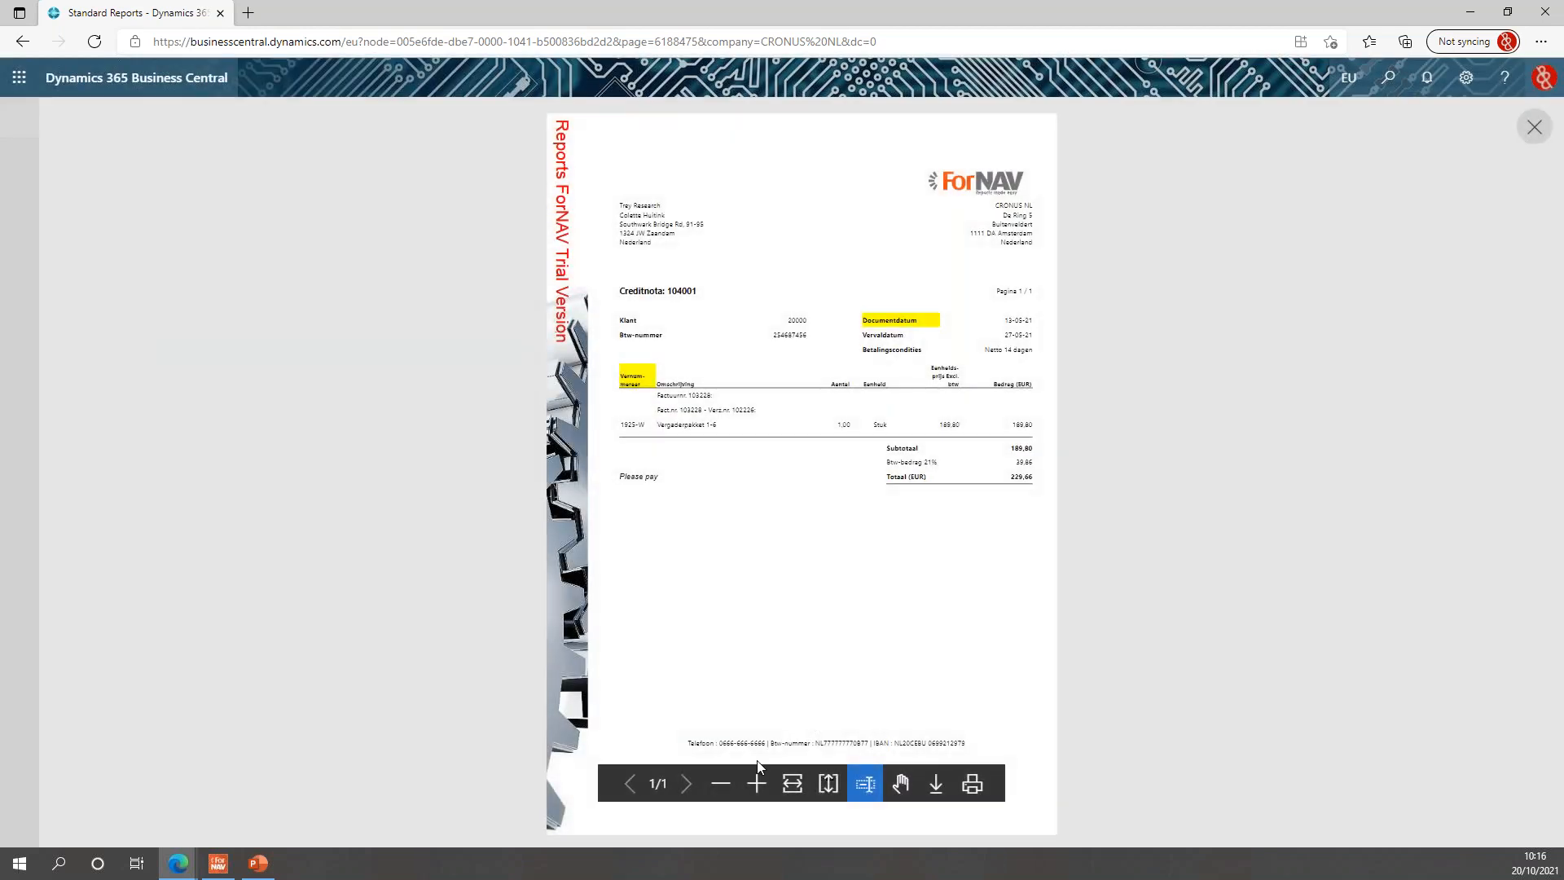
pyautogui.click(756, 783)
pyautogui.click(756, 786)
pyautogui.scroll(1, 723, 649)
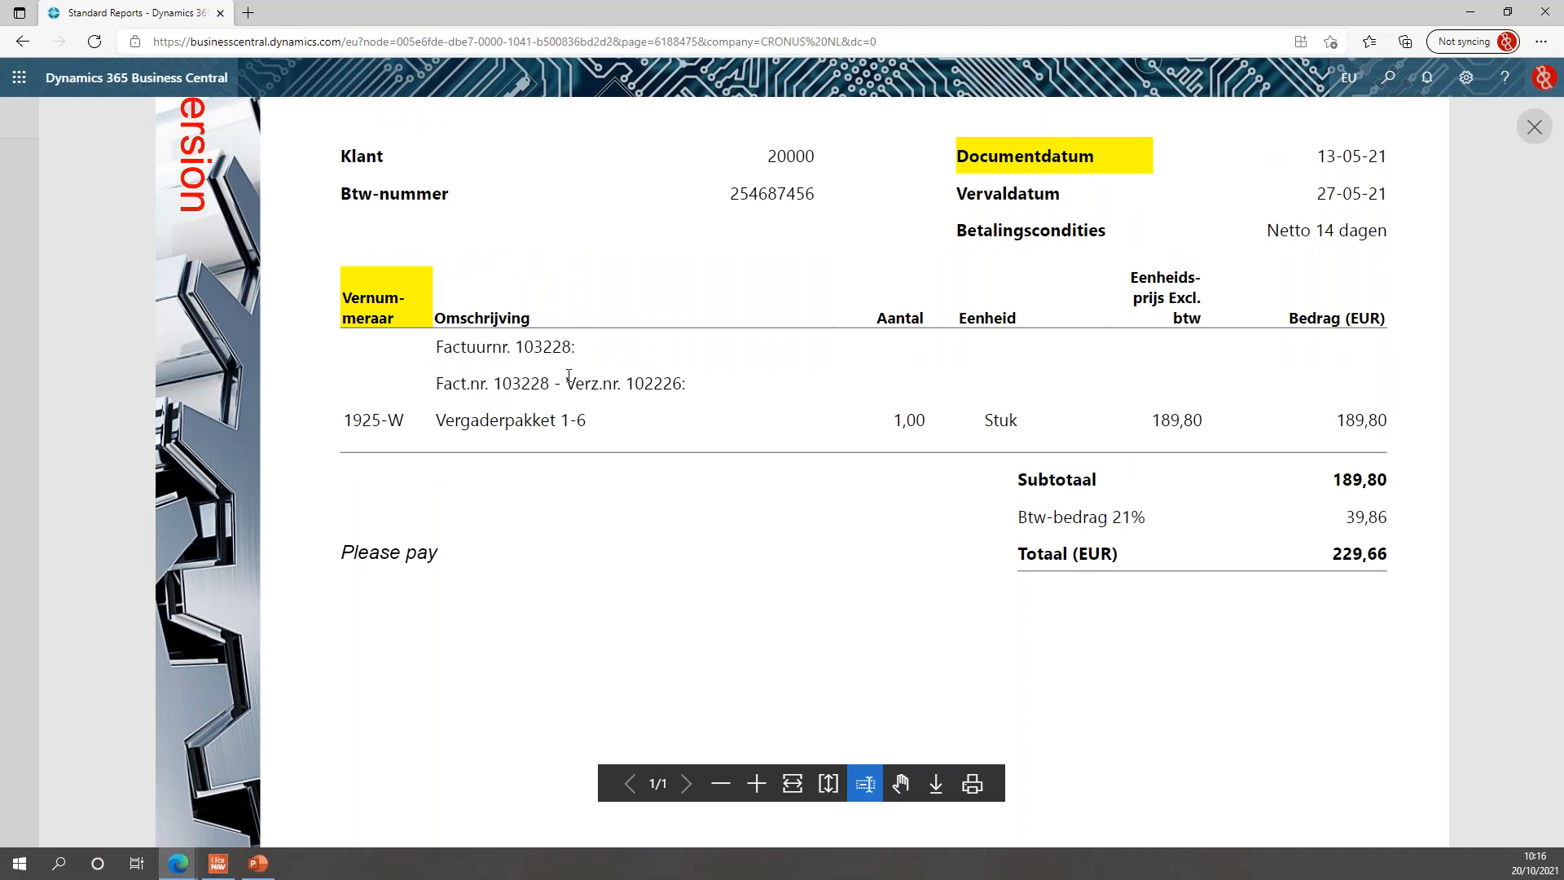
pyautogui.click(252, 866)
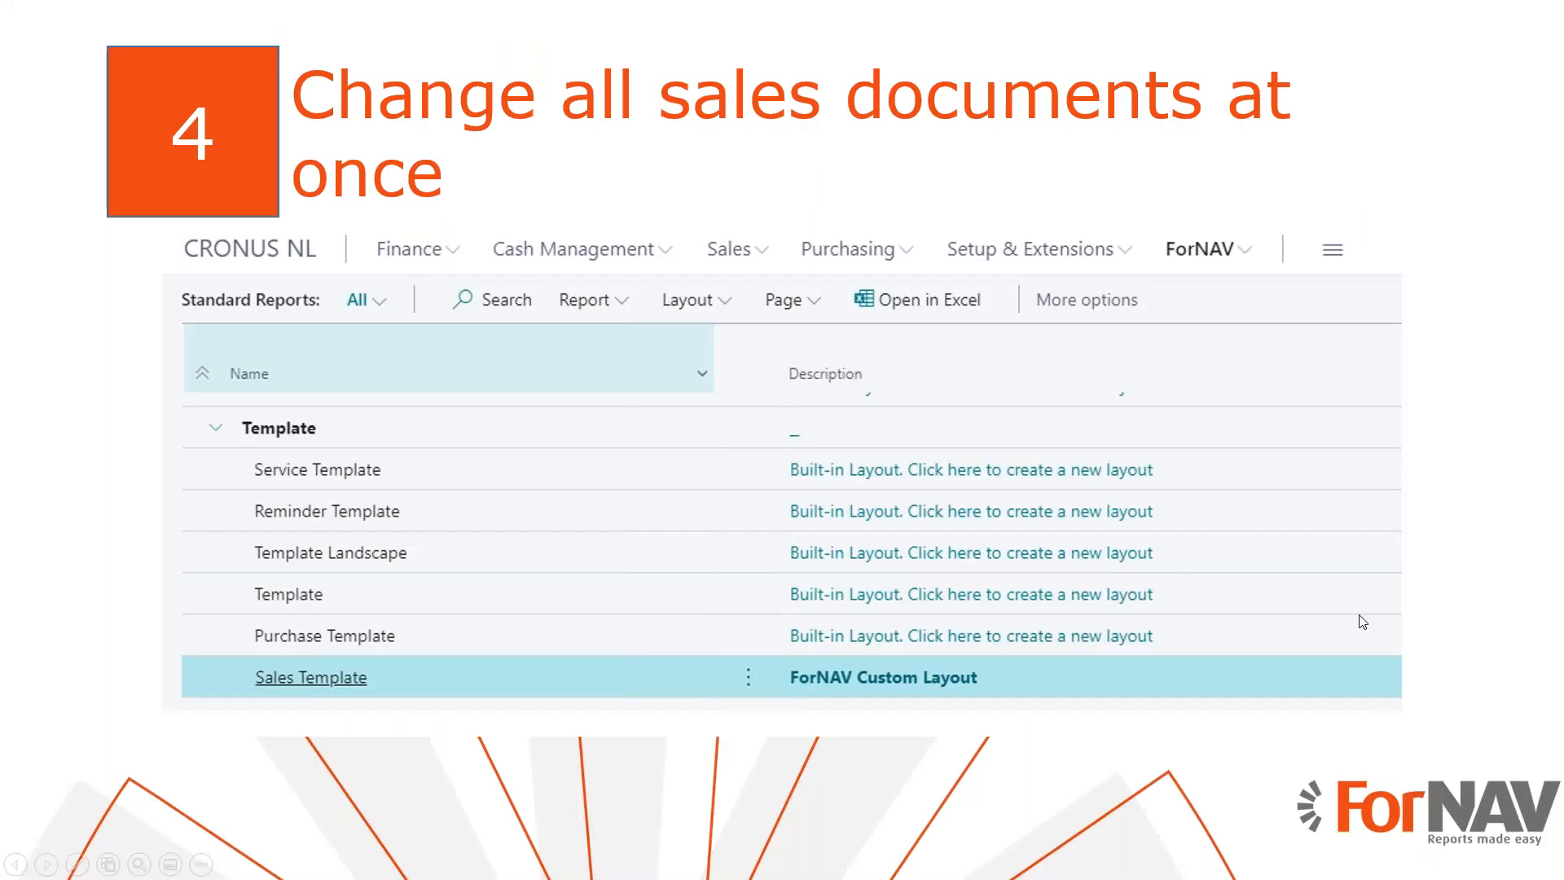
pyautogui.press('Right')
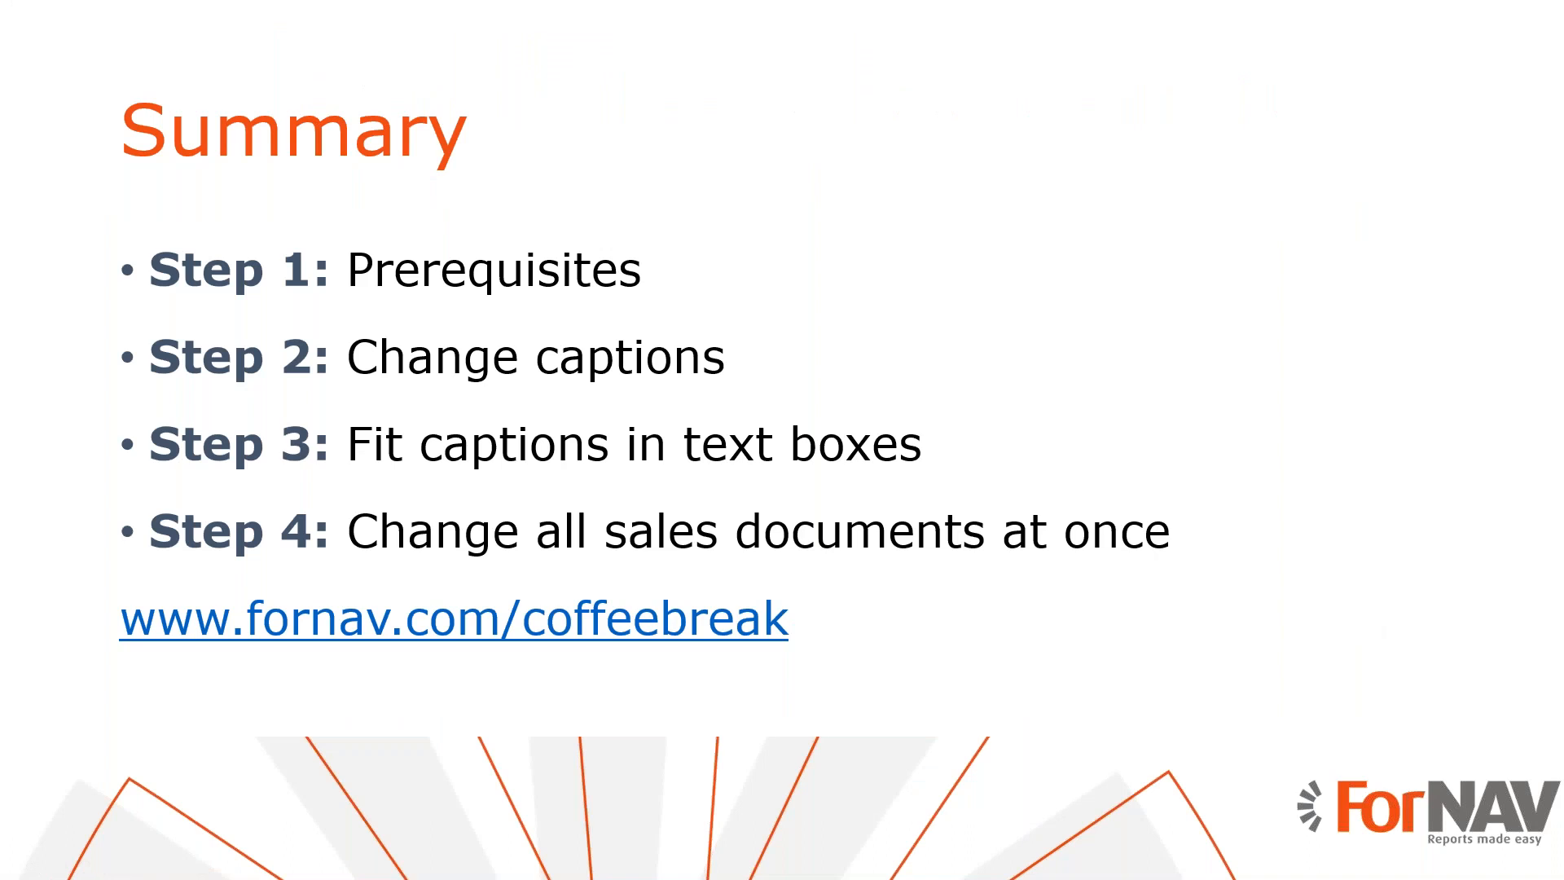